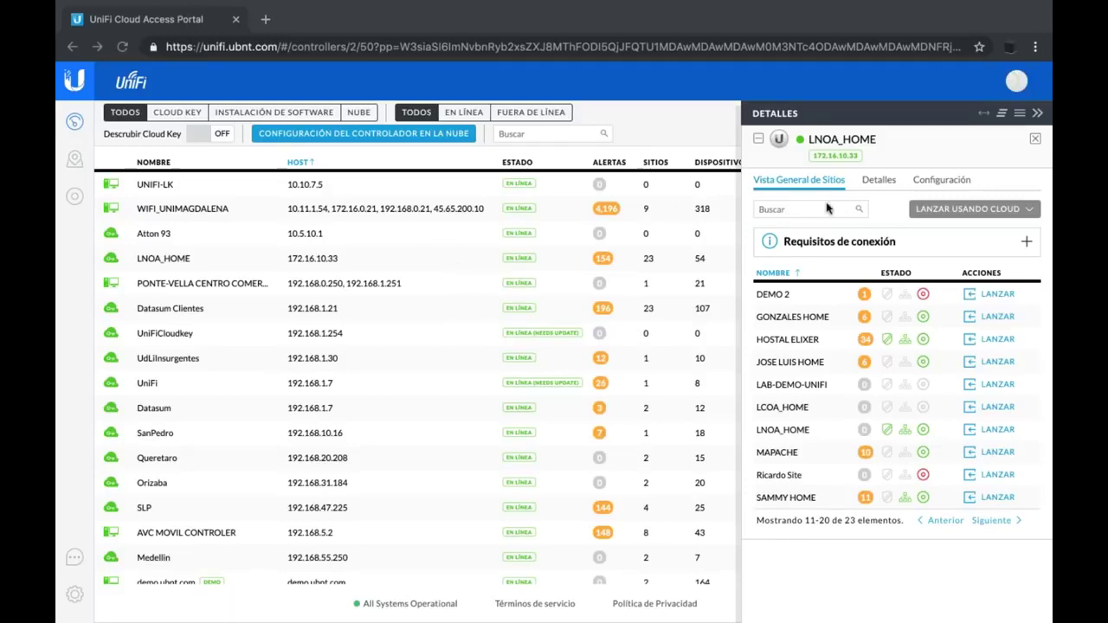
Close the LNOA_HOME details, reload the controller list and examine all of its columns.
left_click(1035, 141)
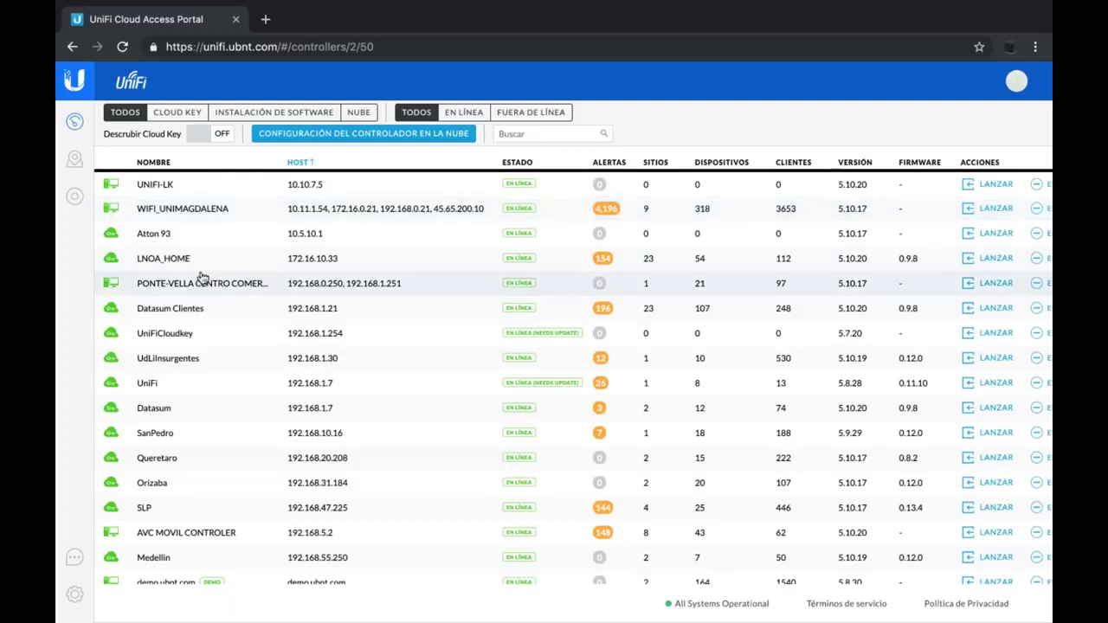
left_click(122, 46)
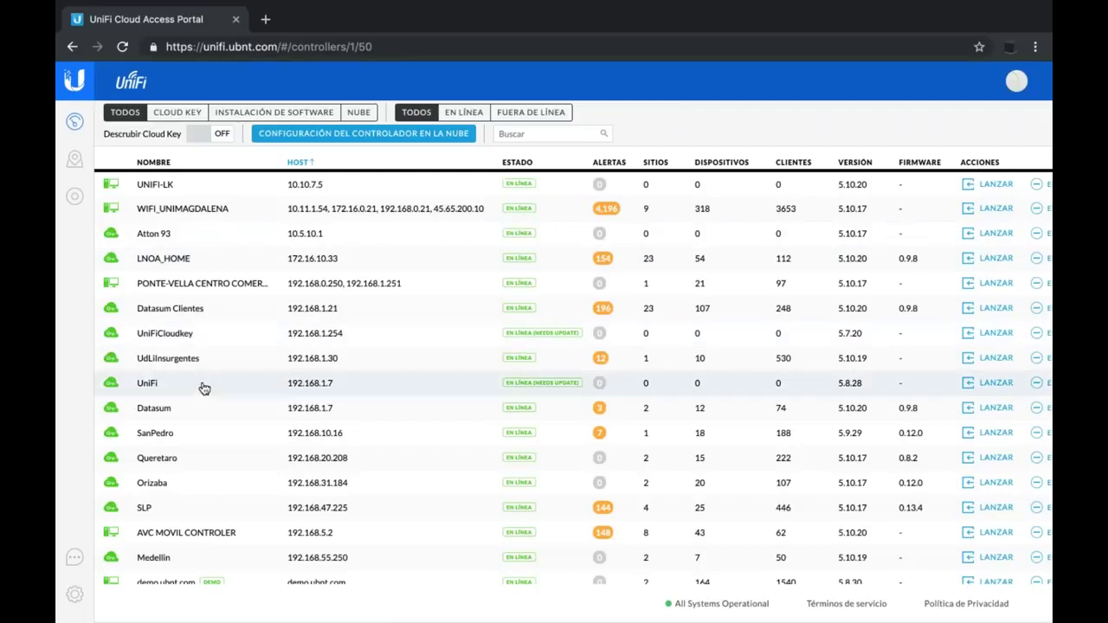
scroll(429, 333, "right", 2)
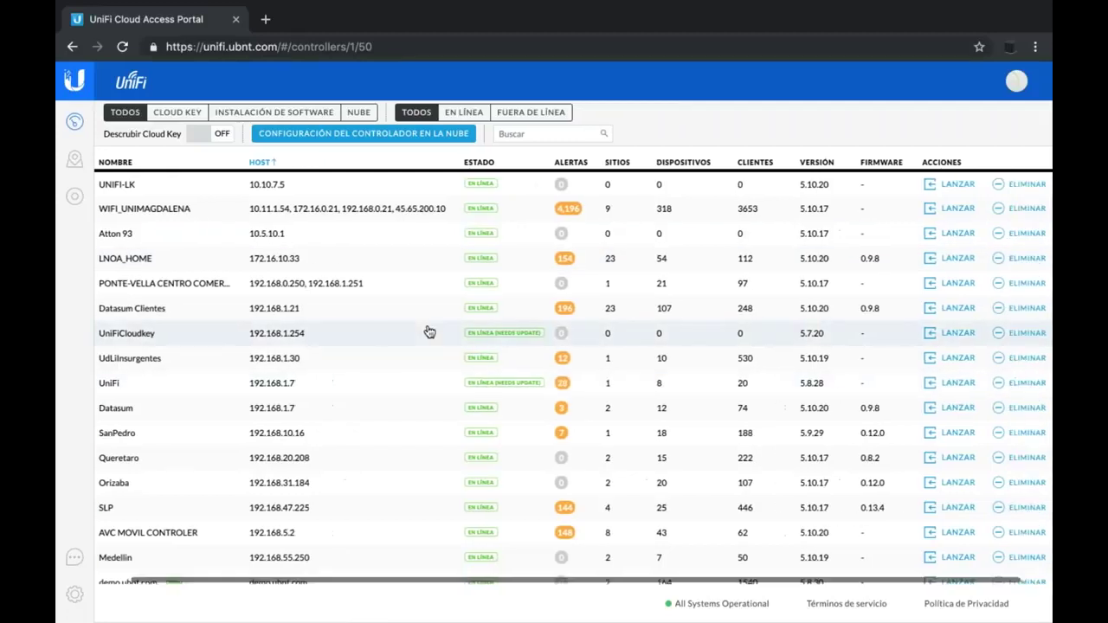
scroll(429, 332, "left", 2)
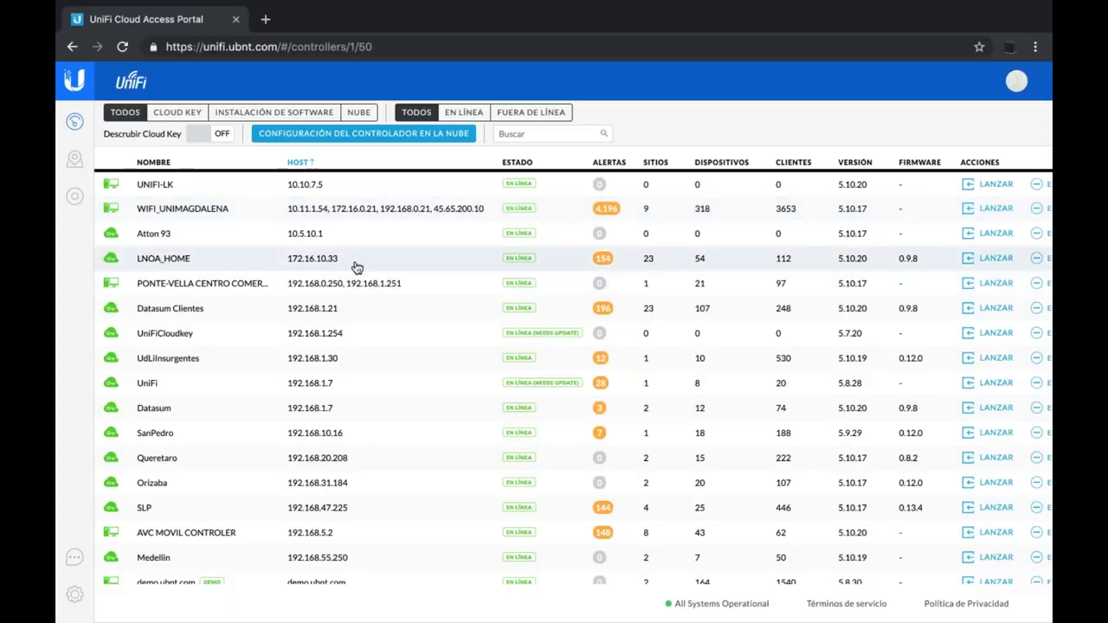
View the second page of sites in the LNOA_HOME controller's details.
left_click(247, 261)
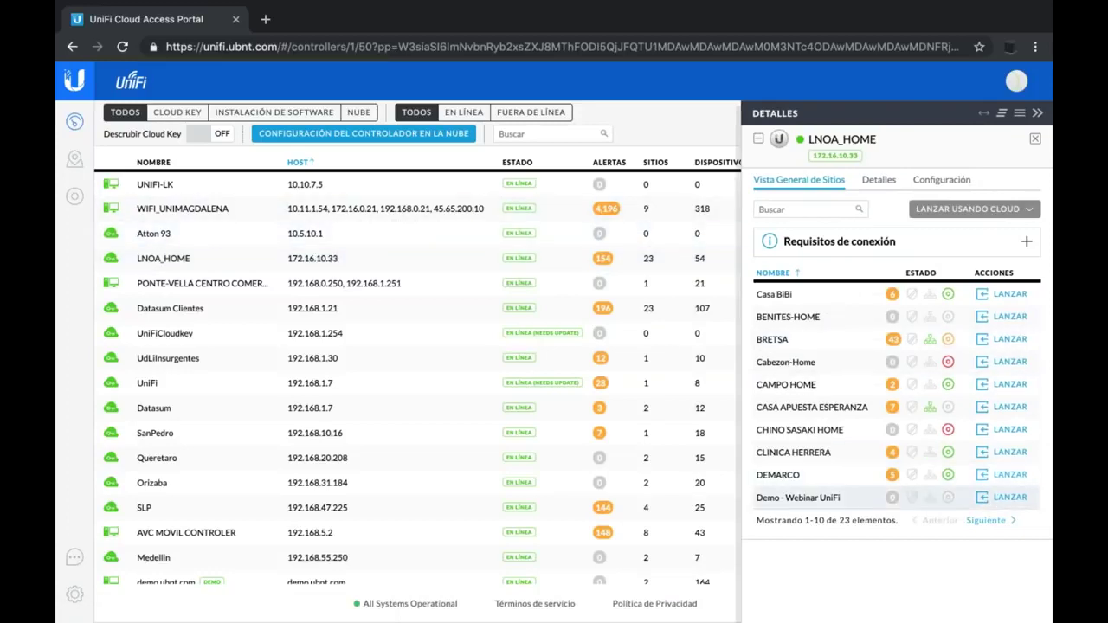
left_click(986, 521)
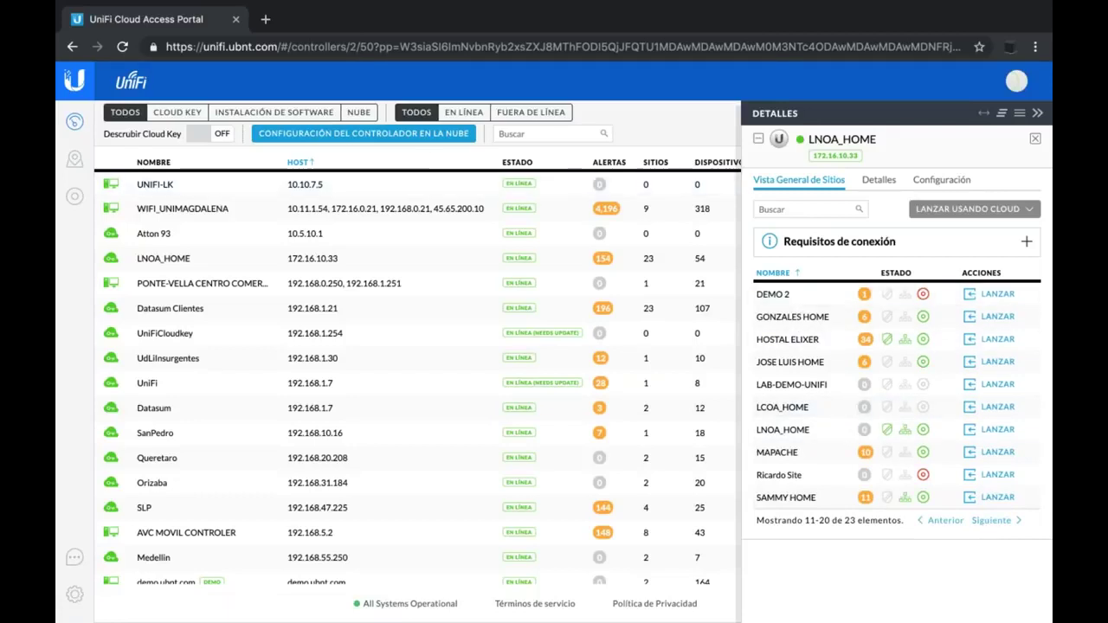
Sign out of the cloud portal and sign back in at unifi.ubnt.com with the prefilled credentials.
left_click(1018, 82)
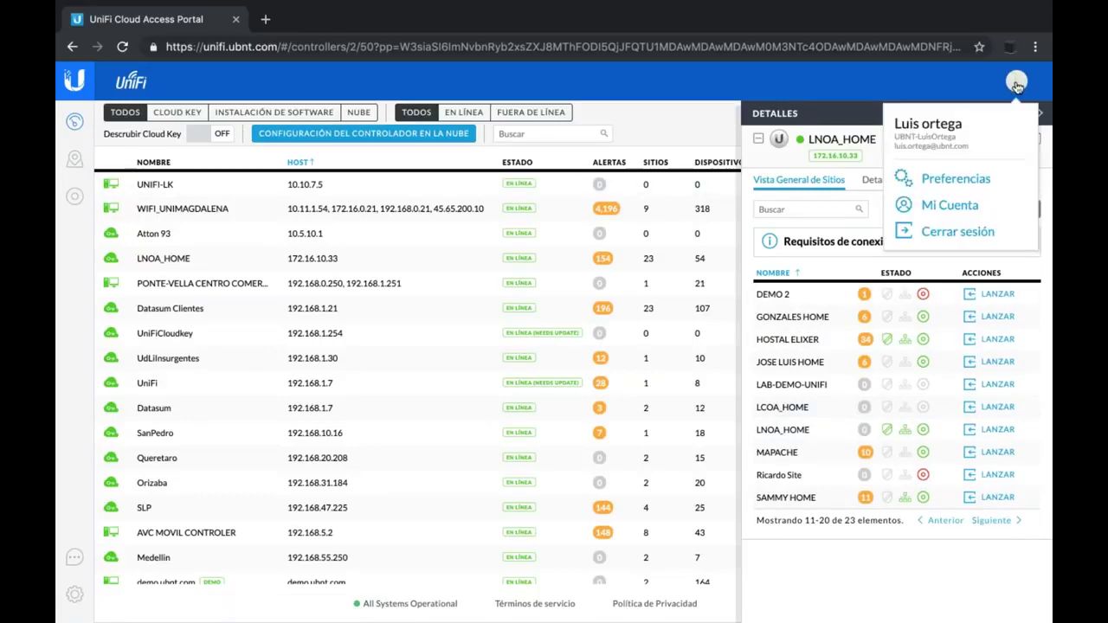
left_click(947, 241)
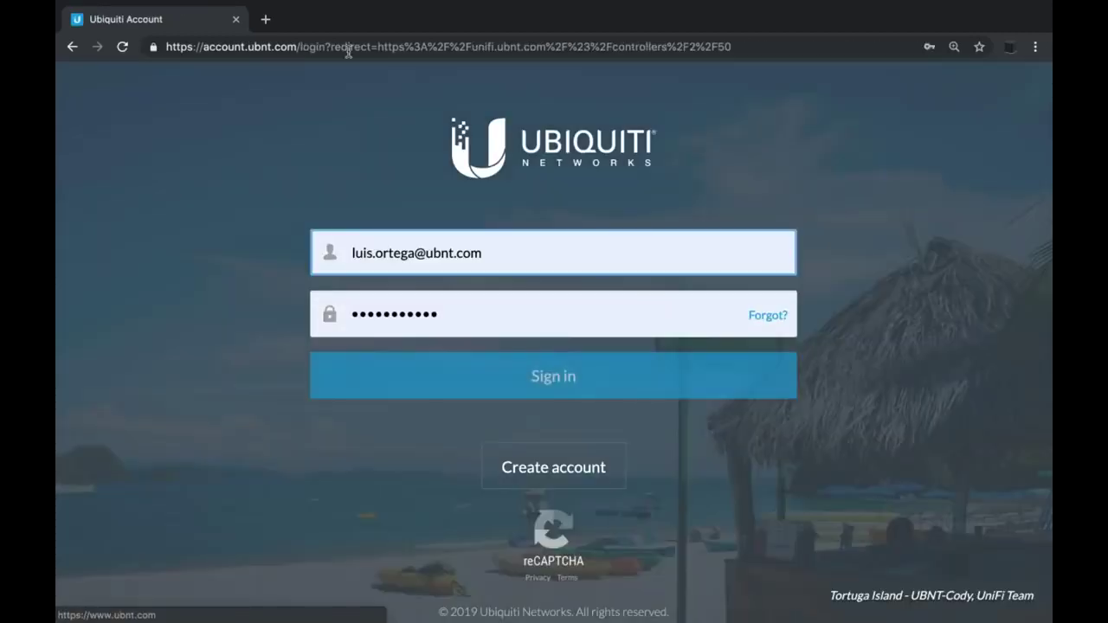
left_click(347, 47)
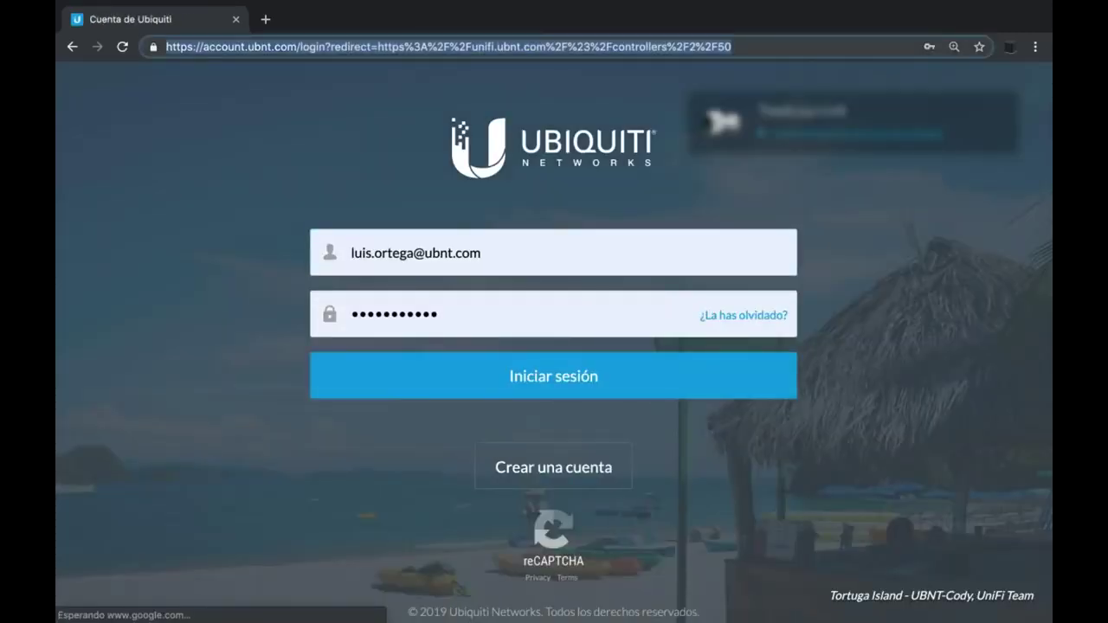
type("unifi.ubnt.com")
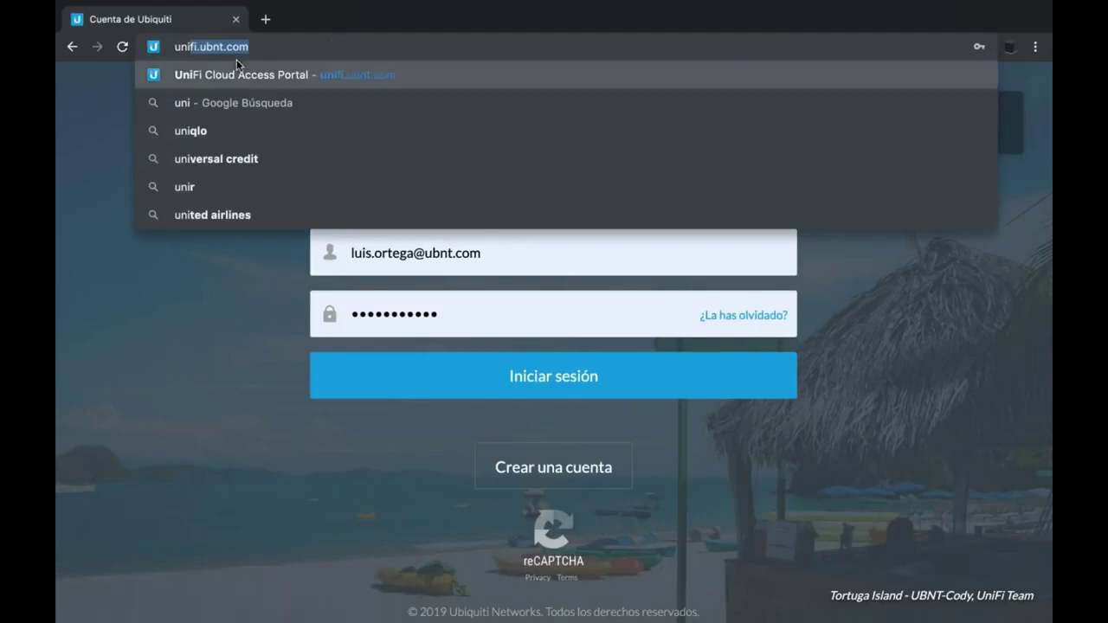
left_click(263, 48)
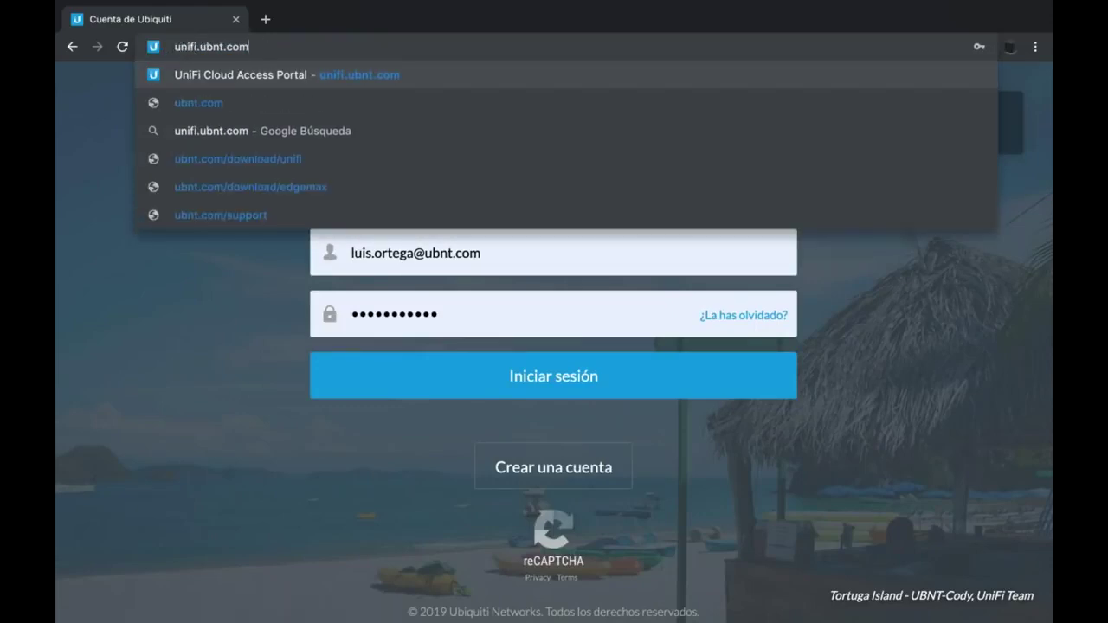
left_click(276, 337)
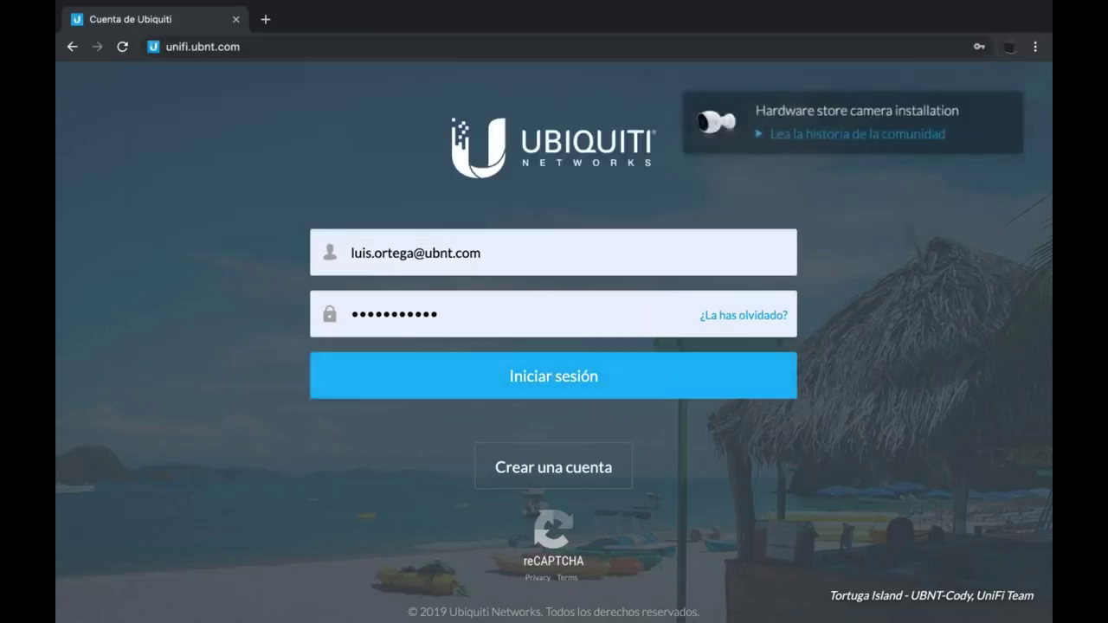
left_click(549, 378)
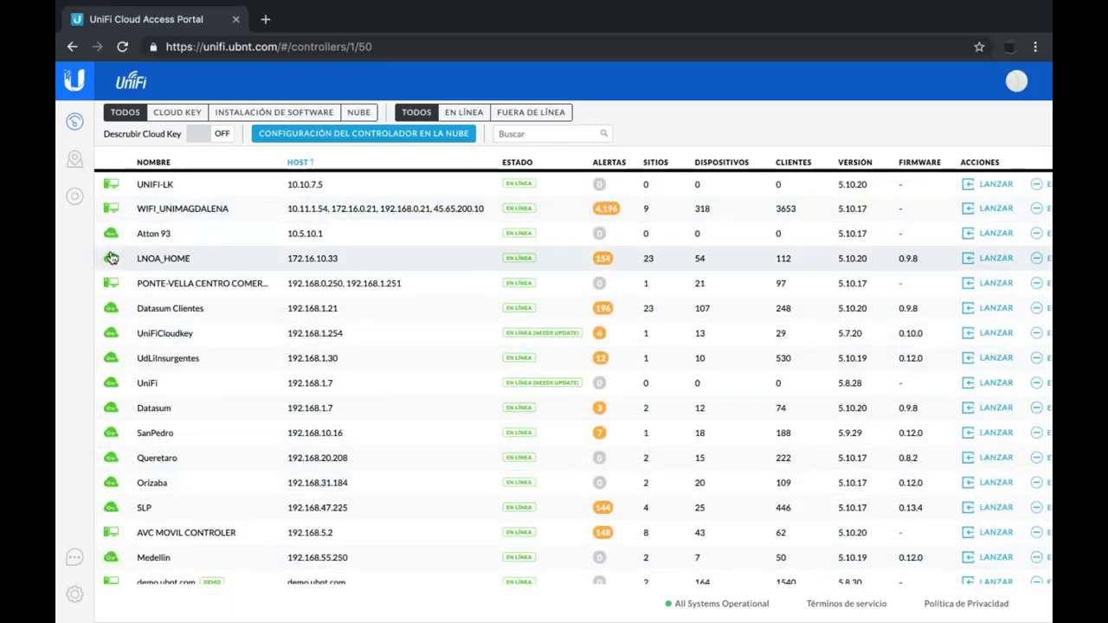
Launch the LNOA_HOME site from the second page of the LNOA_HOME controller's site list.
left_click(247, 260)
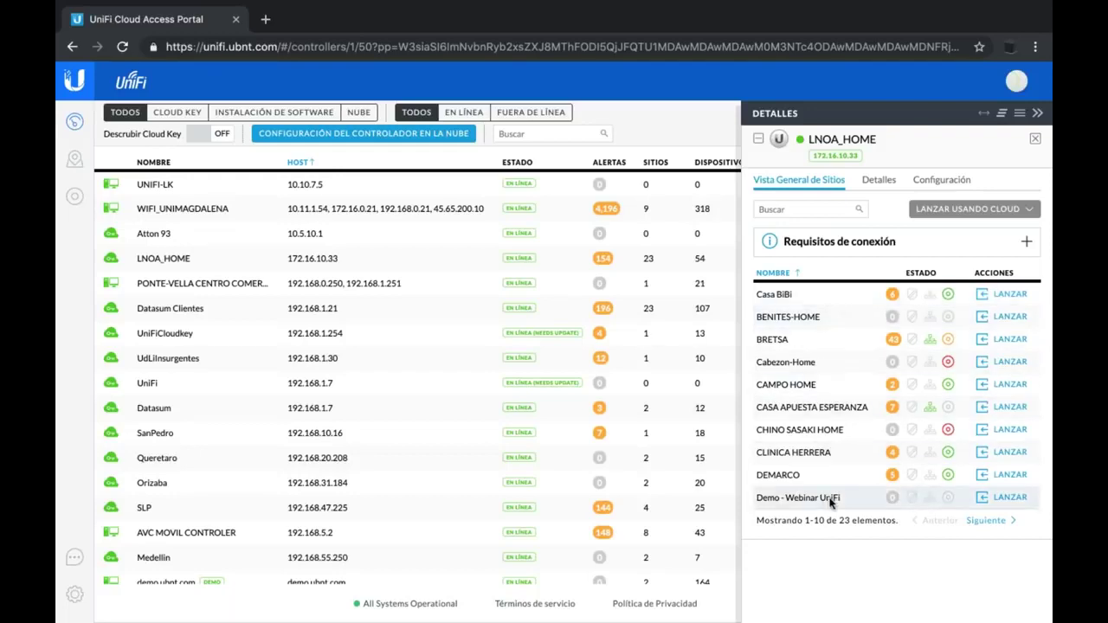
left_click(991, 522)
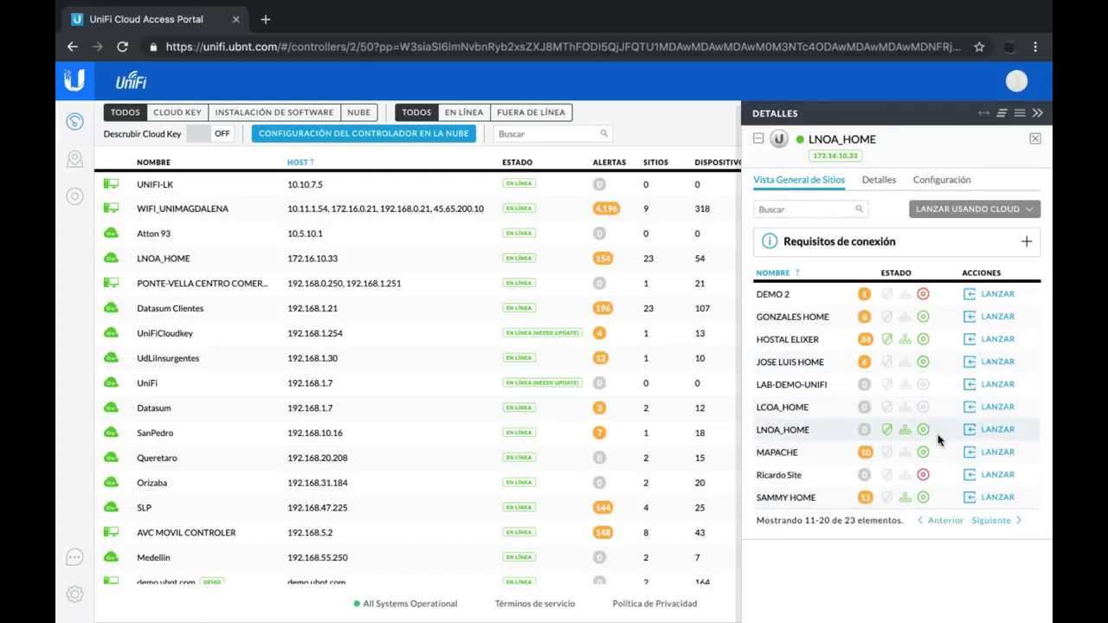
left_click(987, 433)
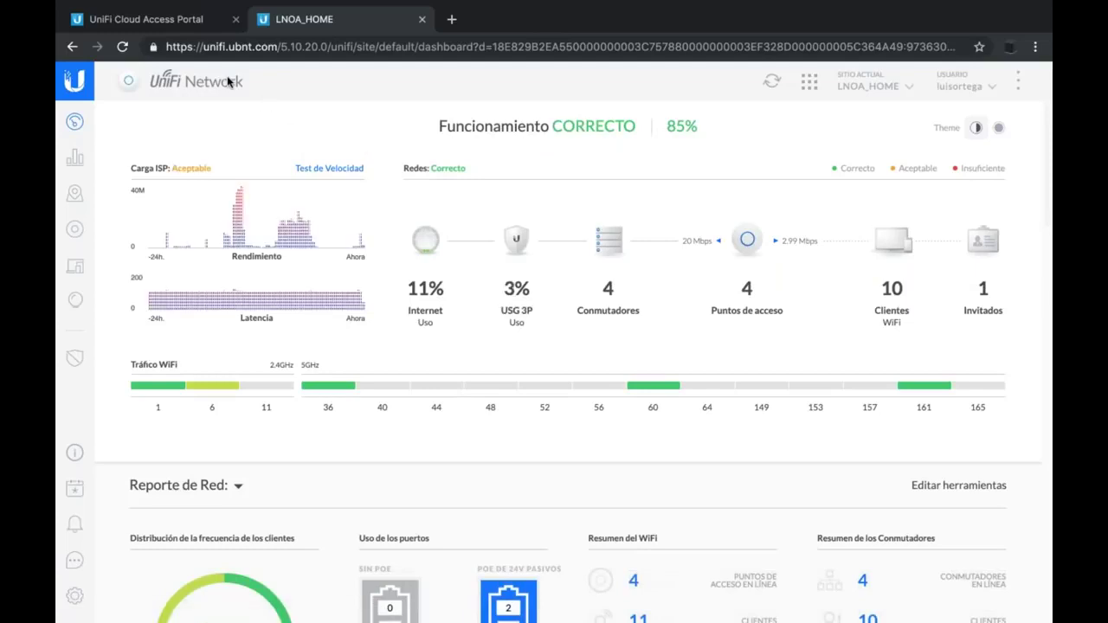
Open the controller's direct login page at lnoa2.dyndns.org:8443 in a new browser tab.
left_click(191, 28)
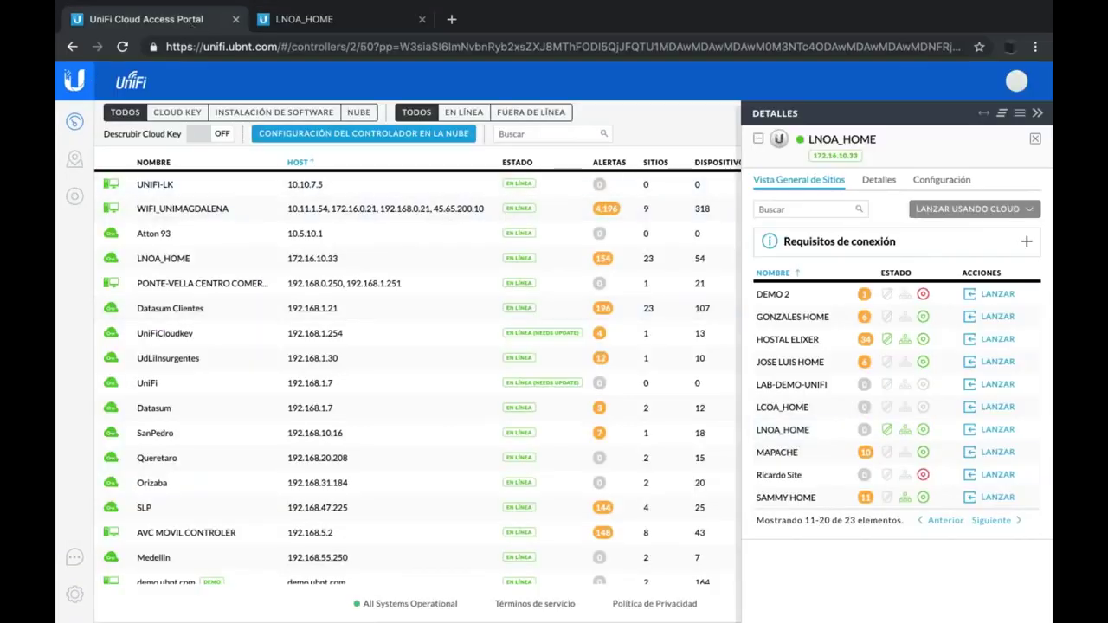
left_click(334, 26)
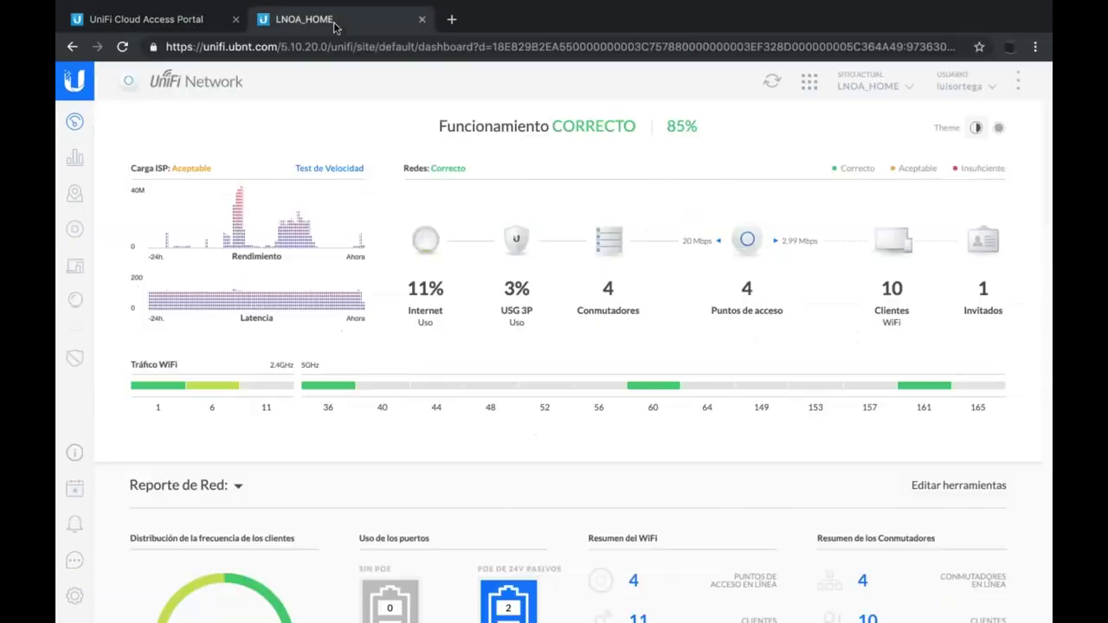
left_click(452, 19)
type("lno")
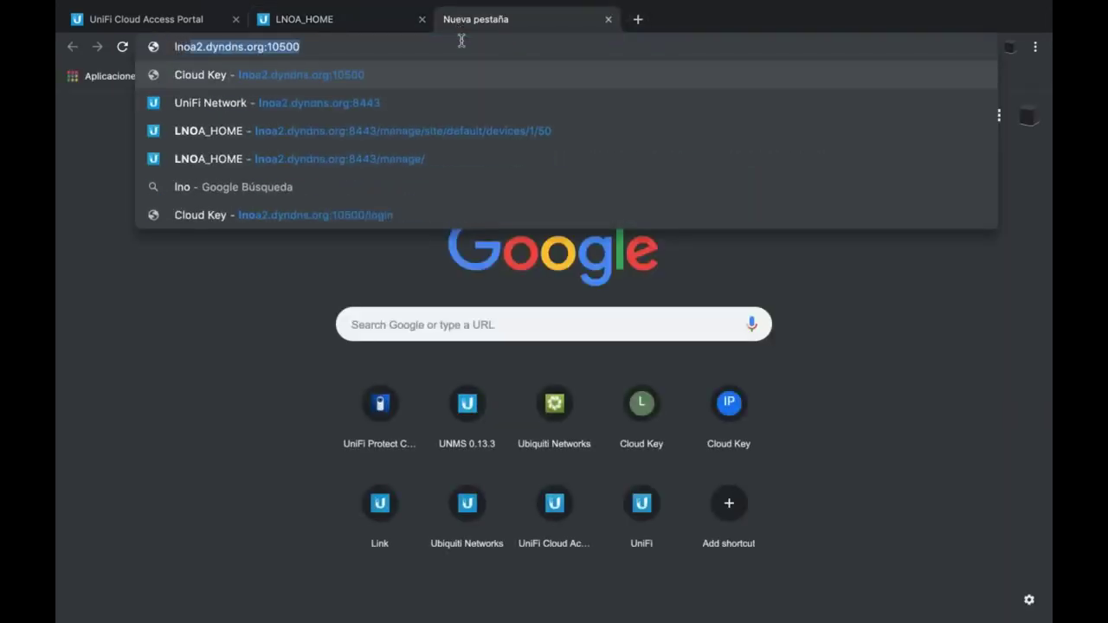
key("Down")
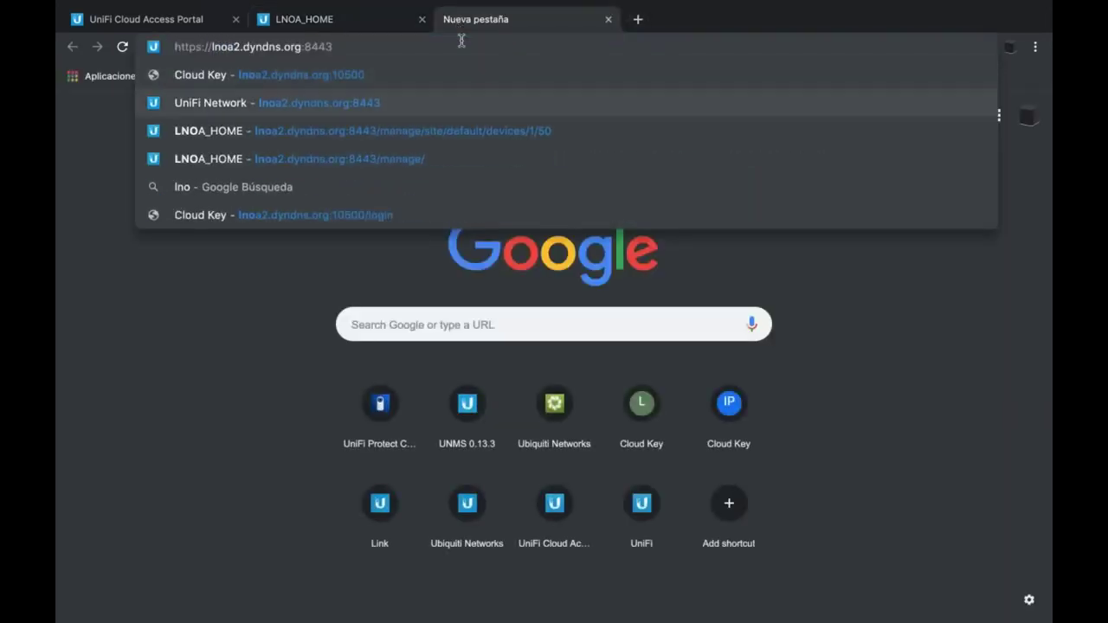
left_click(386, 101)
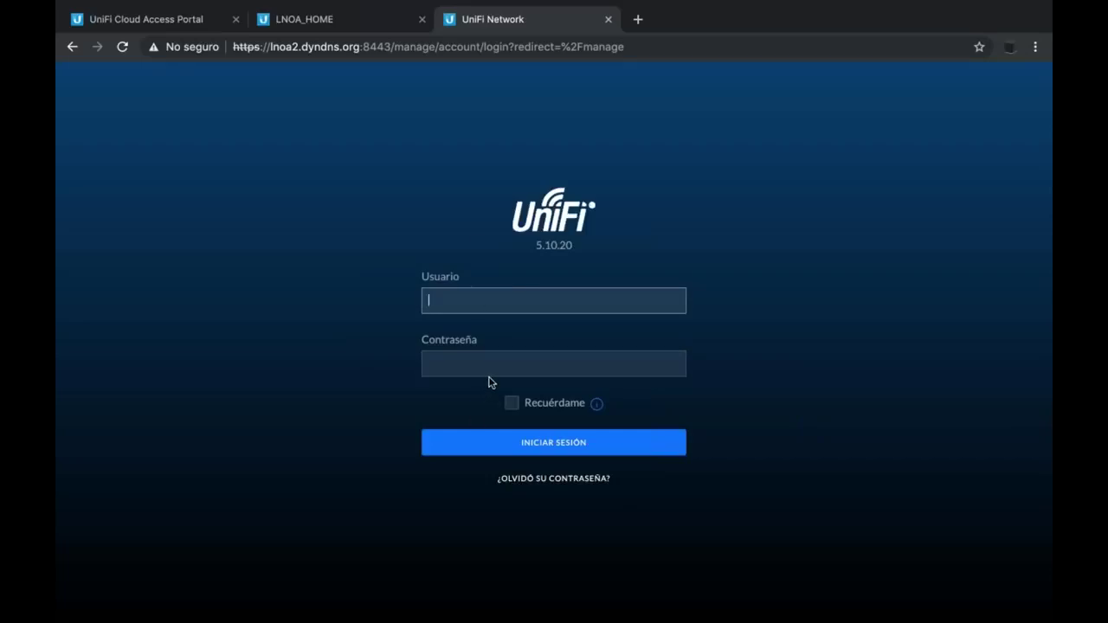
Return to the LNOA_HOME site, check the controller version in the maintenance settings, and go back to the dashboard.
left_click(380, 25)
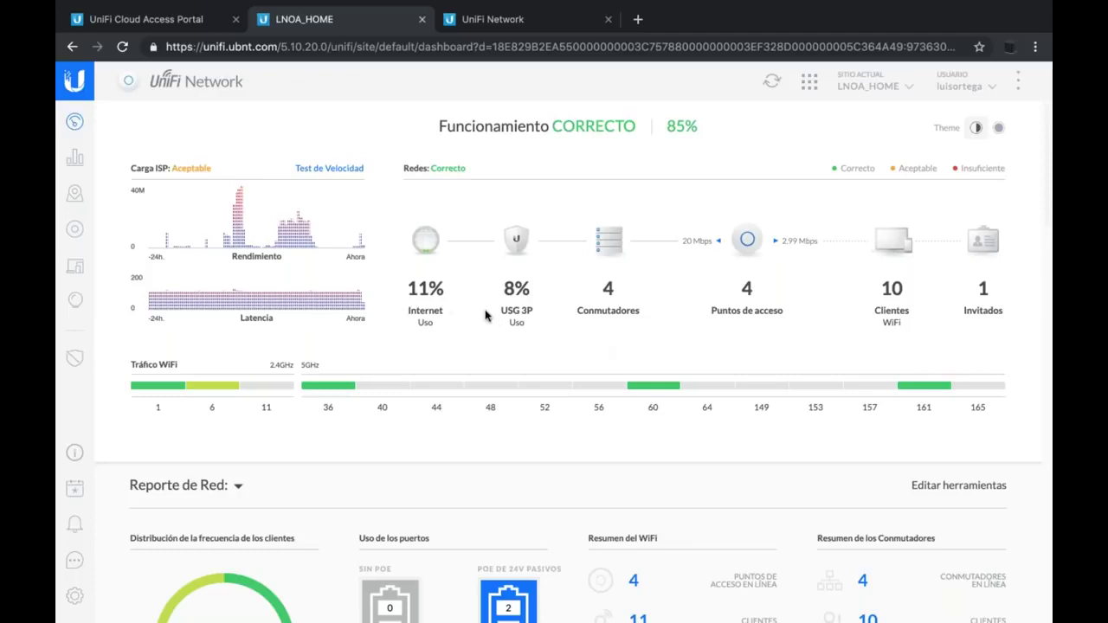
left_click(76, 454)
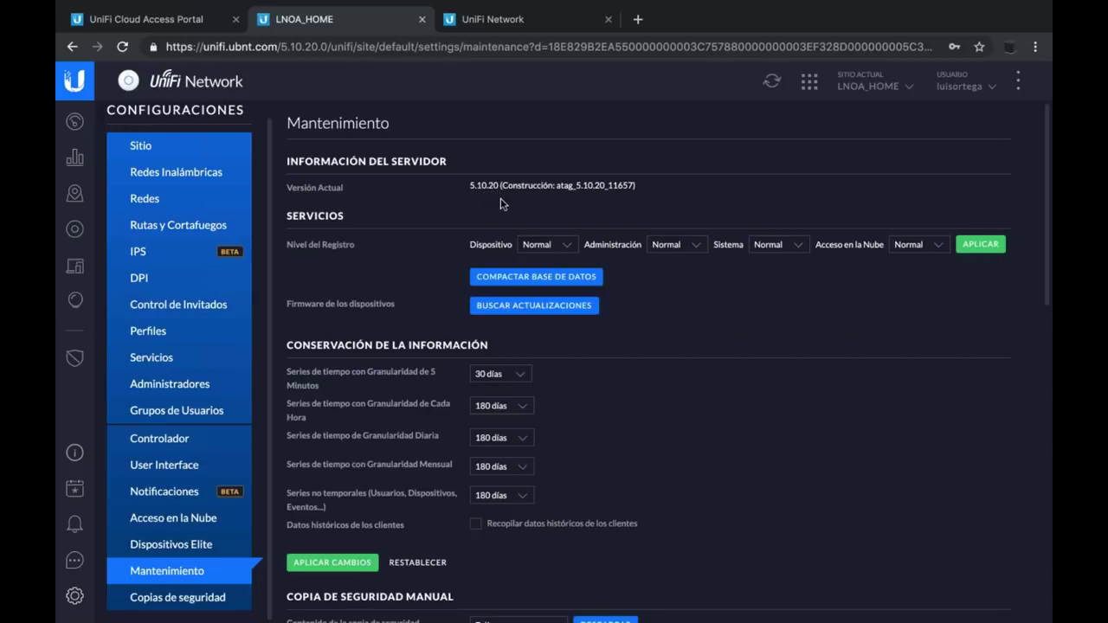
left_click(69, 122)
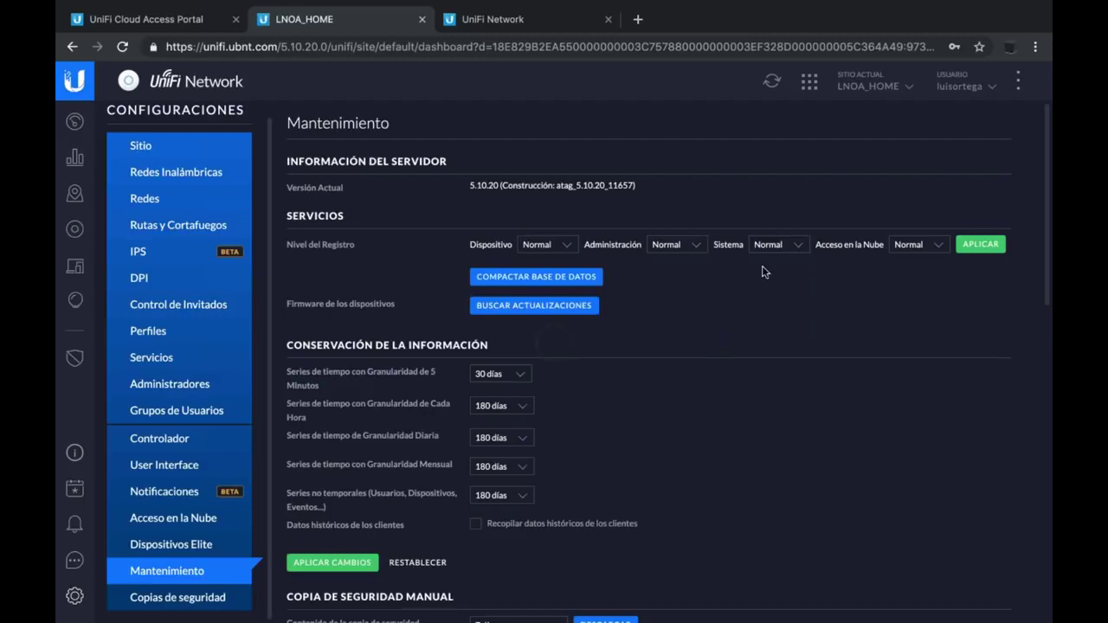
left_click(75, 126)
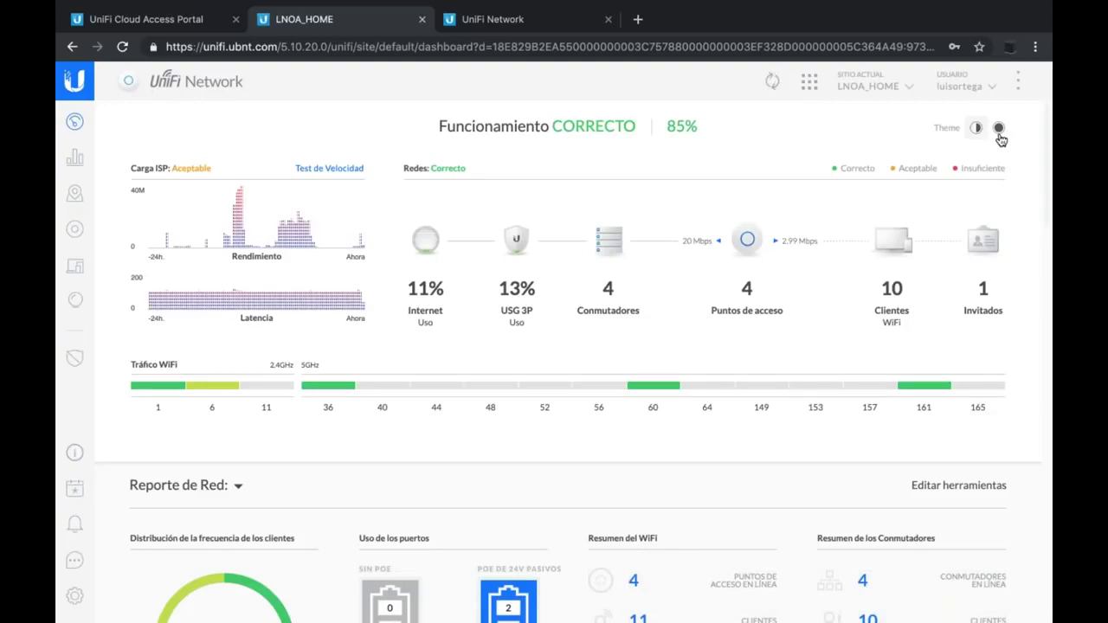
Try the fully dark theme on the dashboard and restore the light one.
left_click(999, 130)
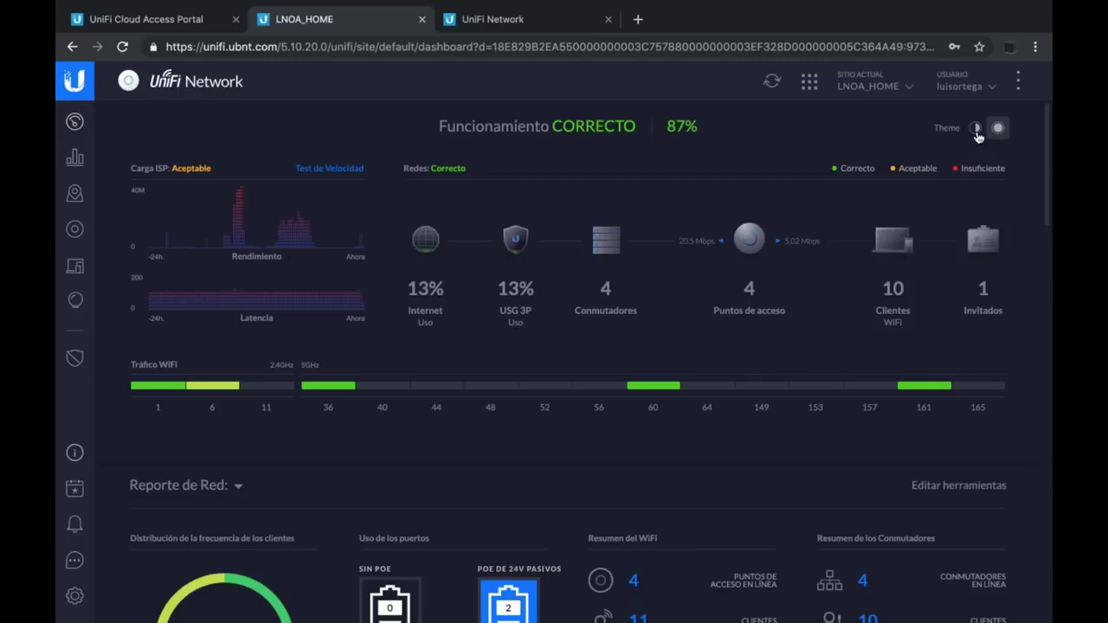
left_click(976, 130)
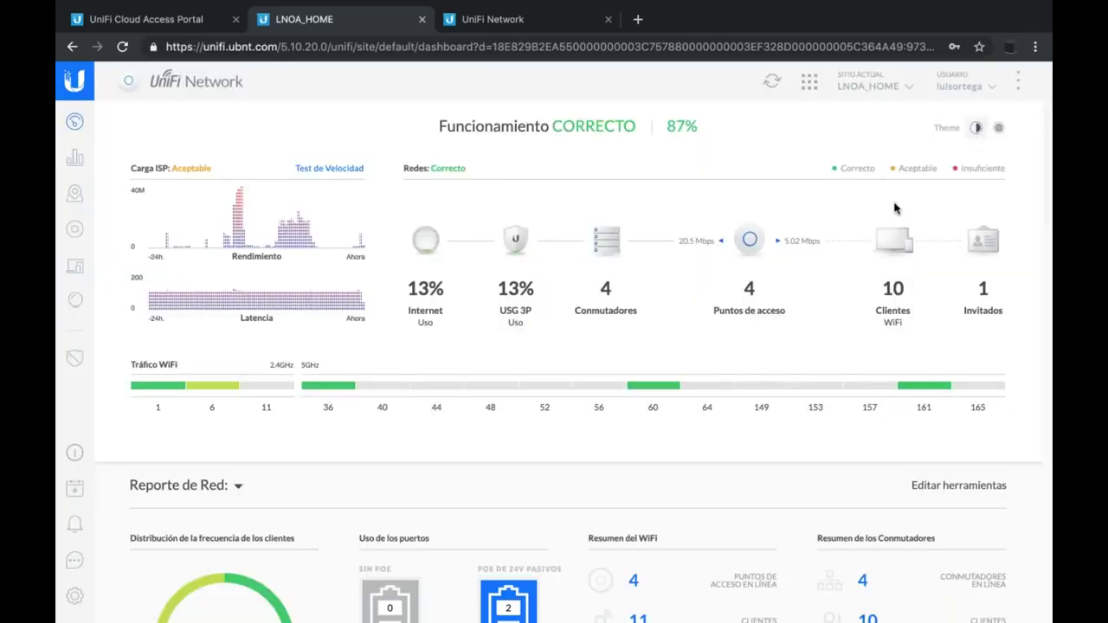
Examine the dashboard's WiFi channel traffic, overall health score, device and client summary, and network report widgets.
mouse_move(566, 381)
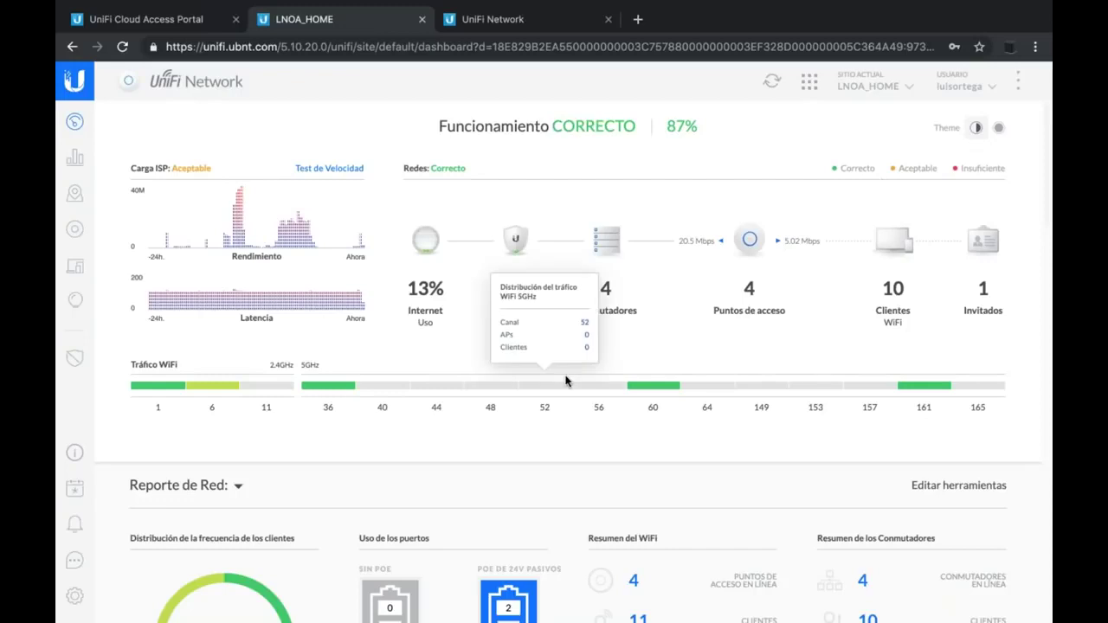
mouse_move(519, 138)
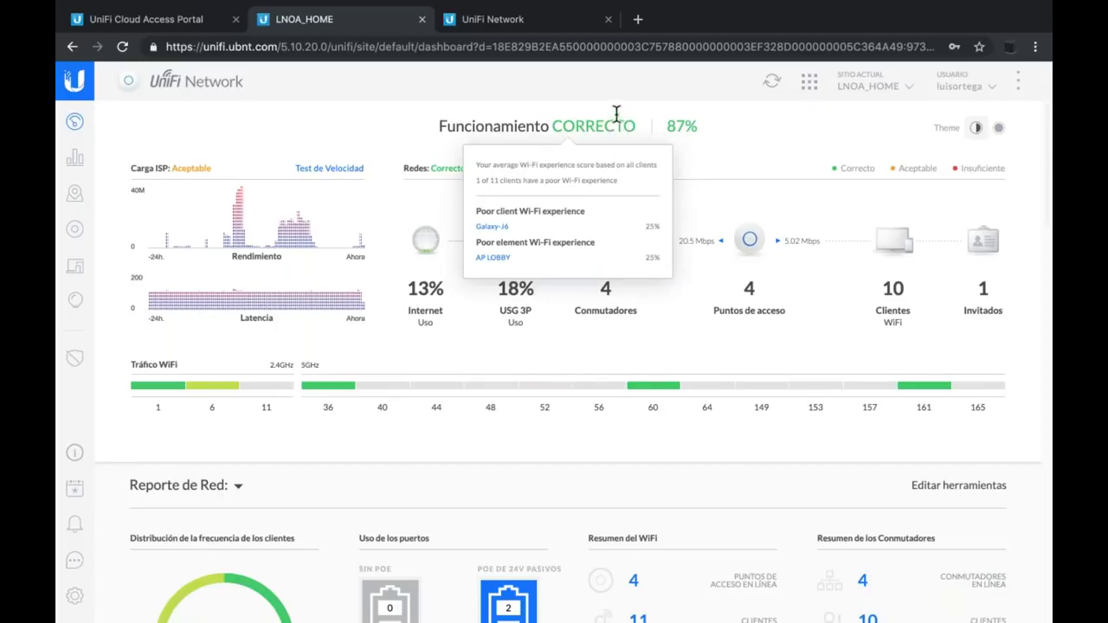
mouse_move(597, 127)
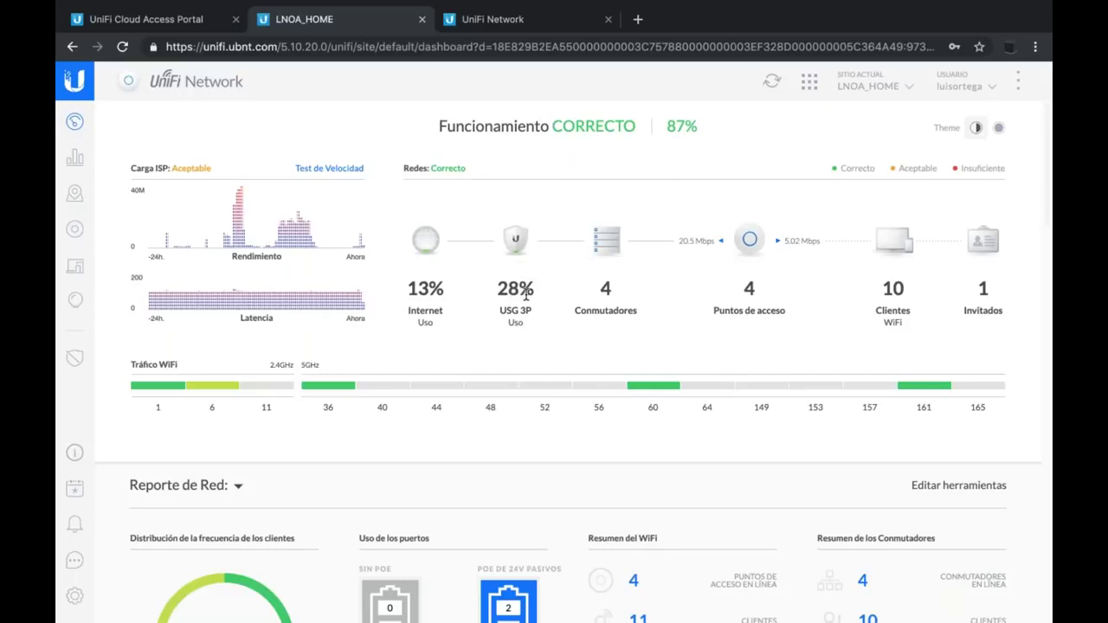
mouse_move(617, 242)
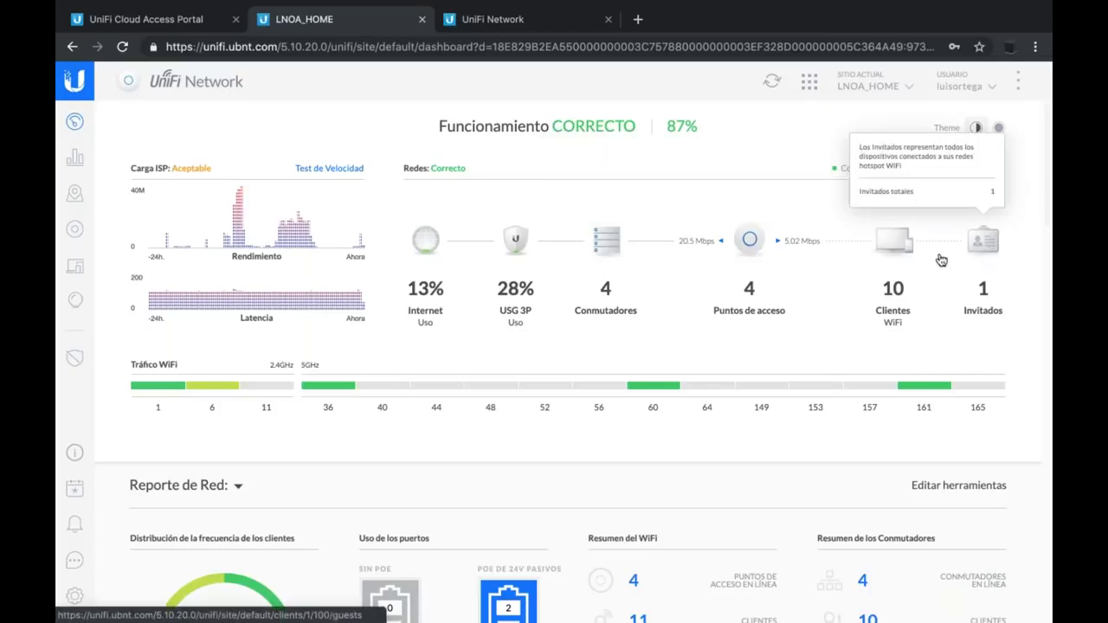
scroll(732, 363, "down", 5)
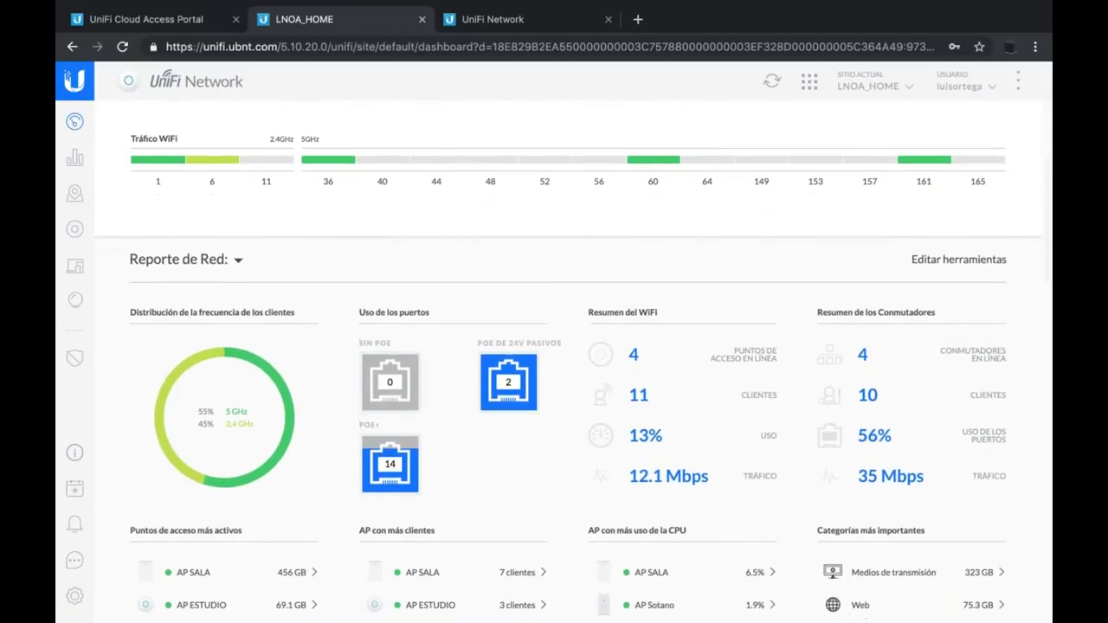
scroll(729, 362, "down", 2)
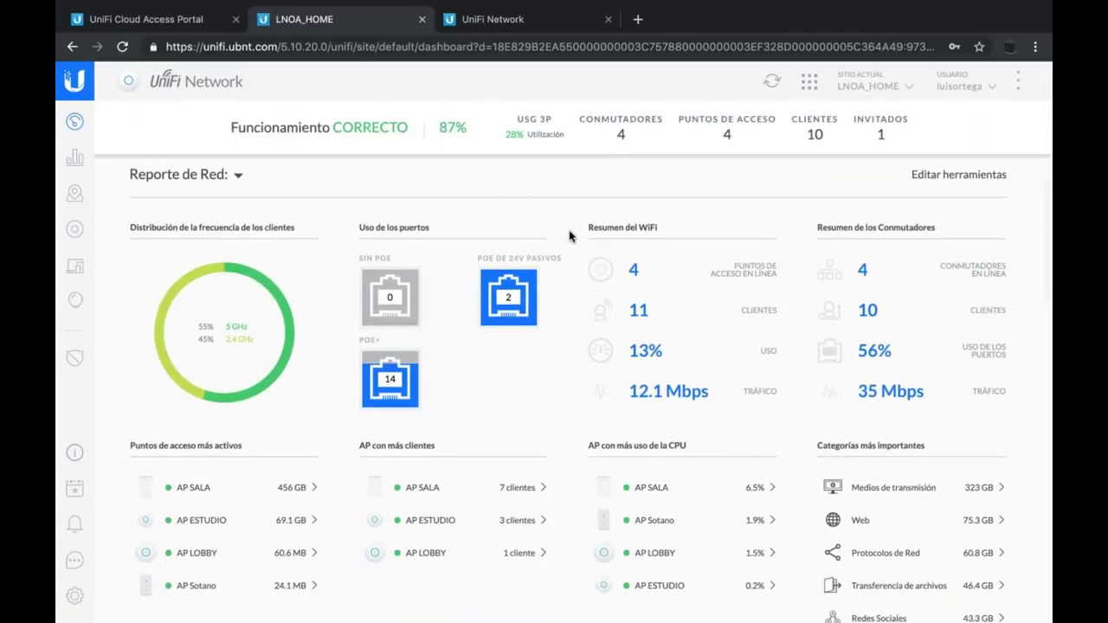
scroll(667, 294, "up", 7)
scroll(569, 237, "down", 5)
scroll(570, 236, "down", 1)
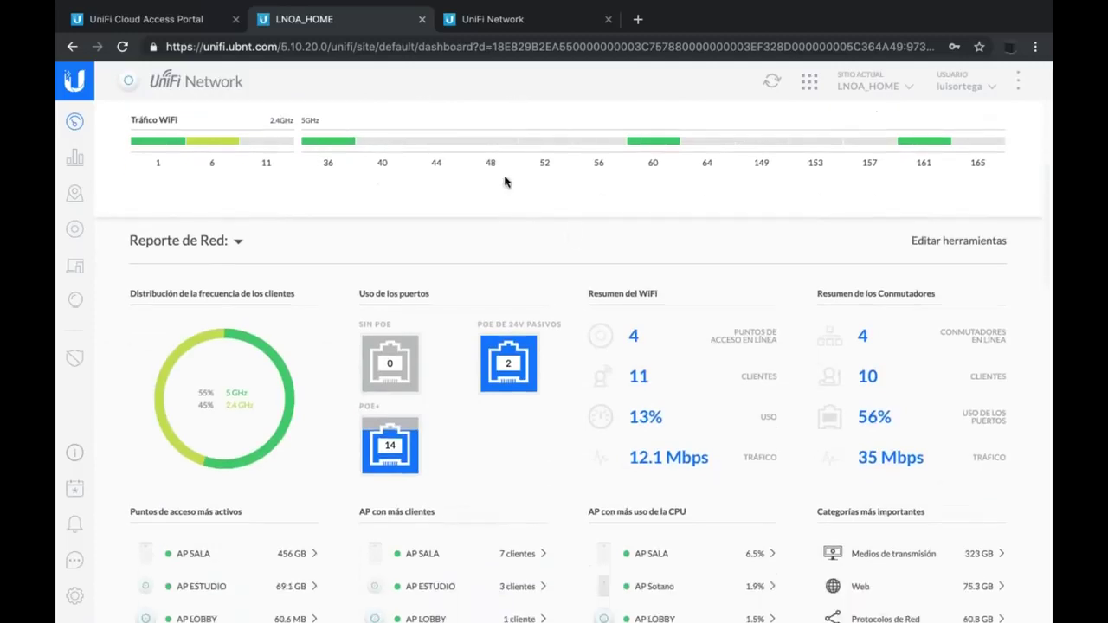
scroll(539, 190, "down", 2)
mouse_move(427, 130)
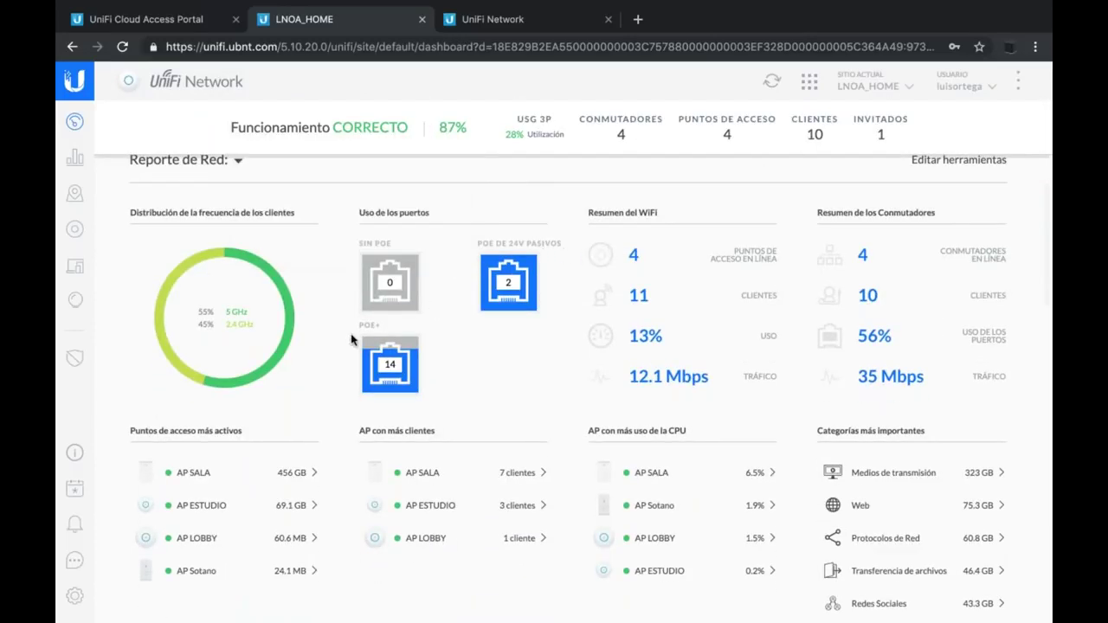
Examine the Reporte de Red widgets for port usage, active access points, top applications, access point retries, channel usage and routing usage.
scroll(277, 346, "up", 1)
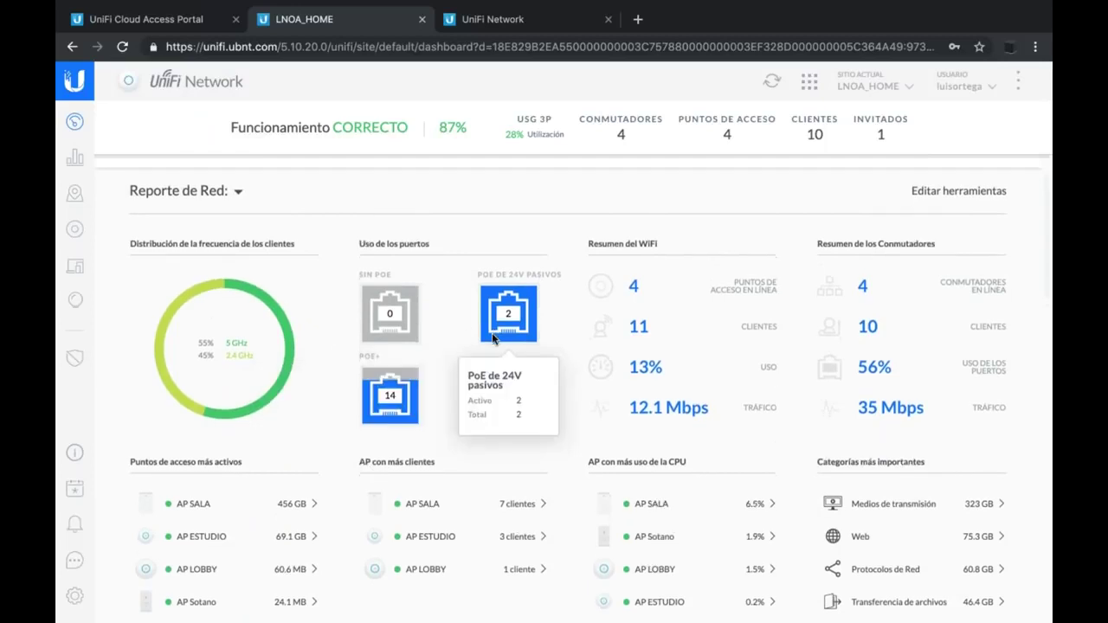
scroll(502, 336, "down", 1)
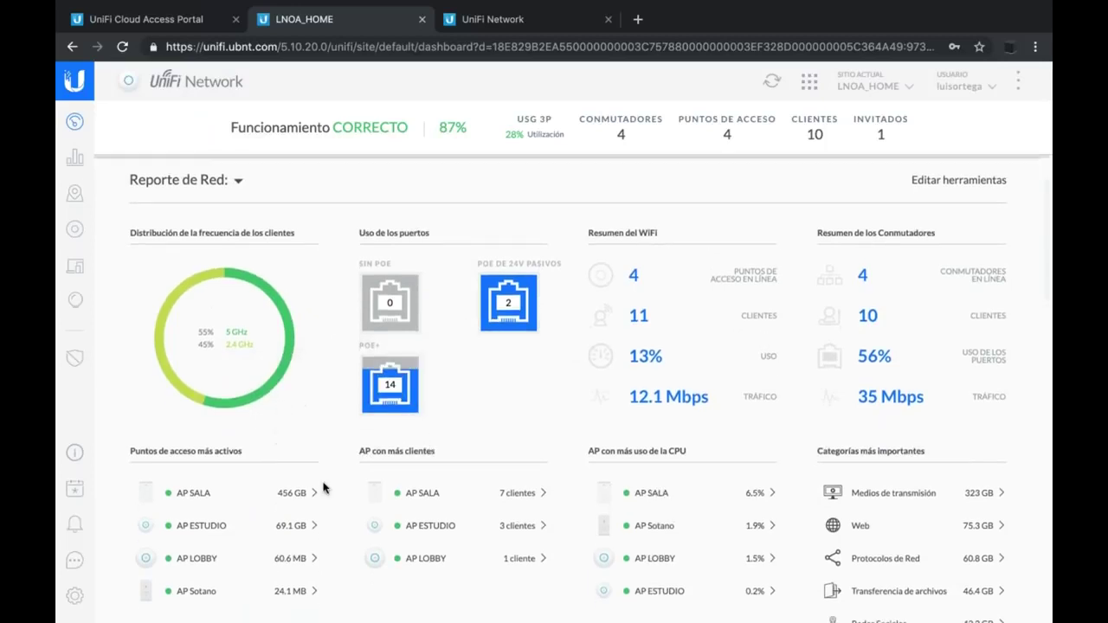
left_click(237, 182)
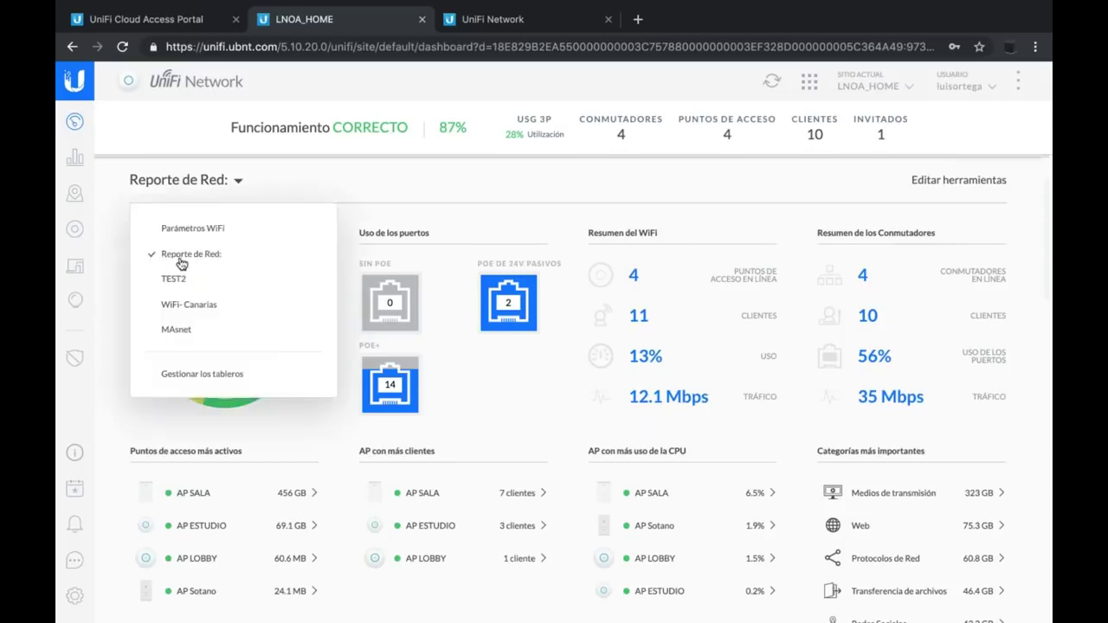
left_click(238, 182)
scroll(584, 524, "down", 5)
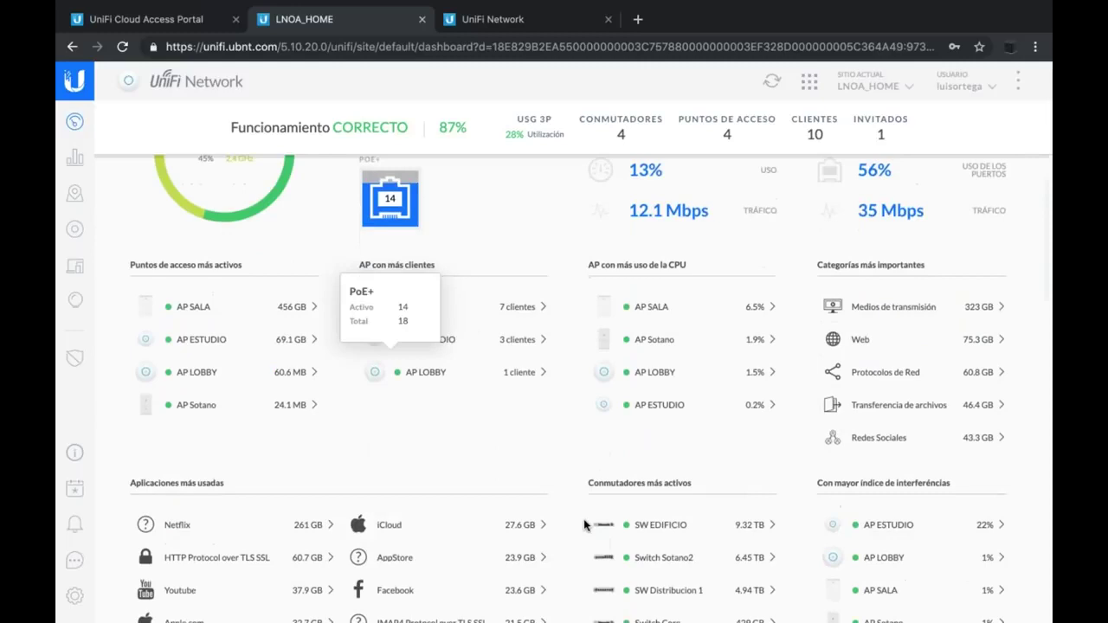
scroll(584, 524, "down", 6)
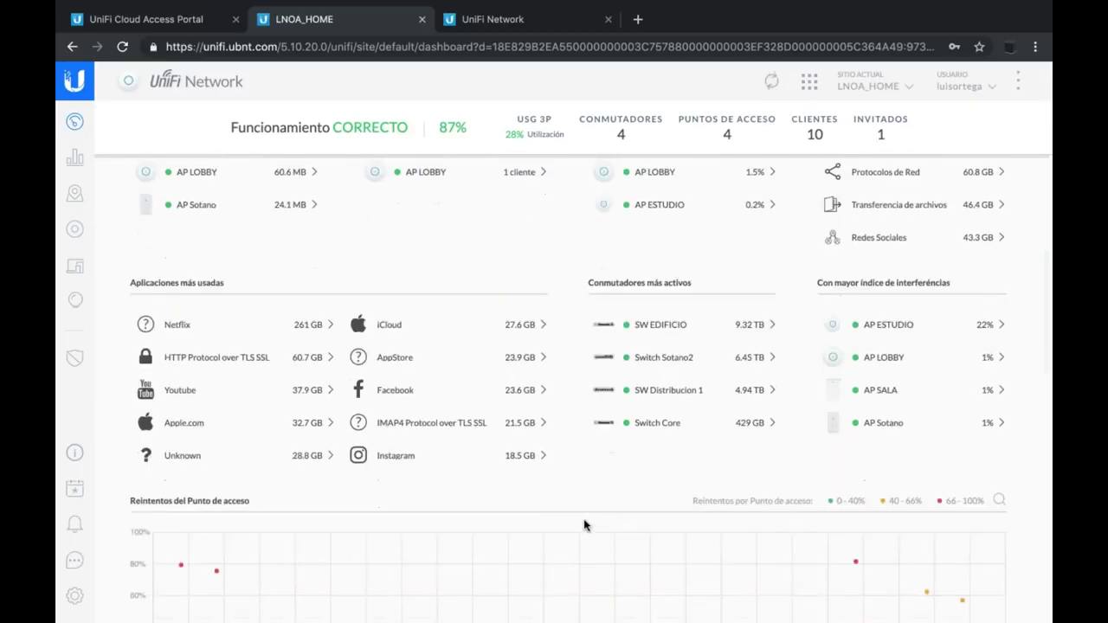
scroll(585, 524, "down", 1)
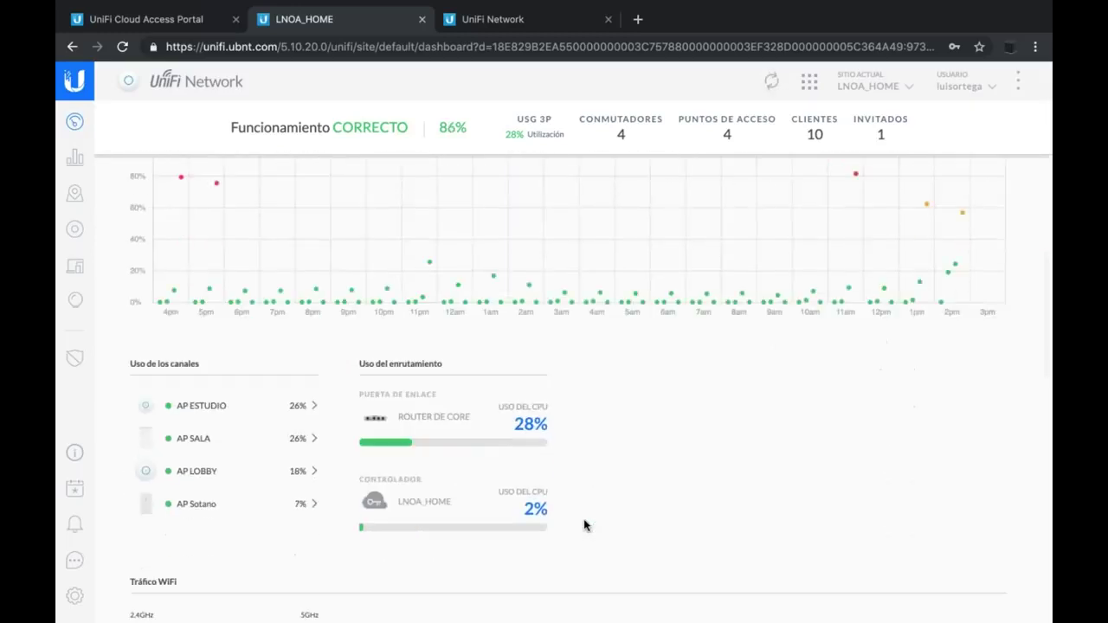
scroll(231, 466, "up", 8)
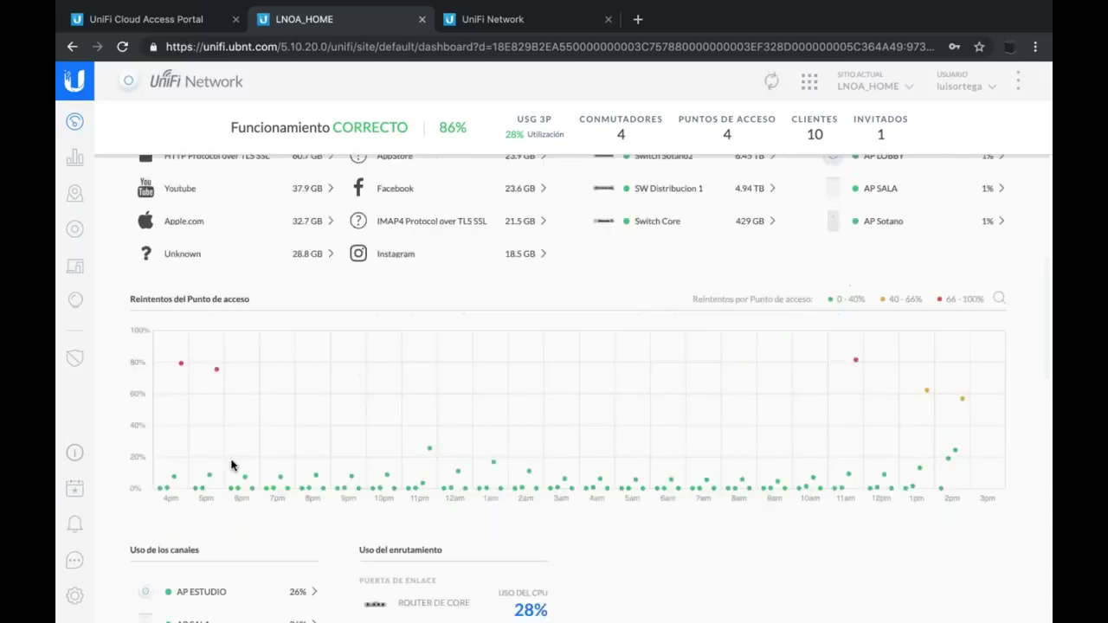
scroll(231, 466, "up", 4)
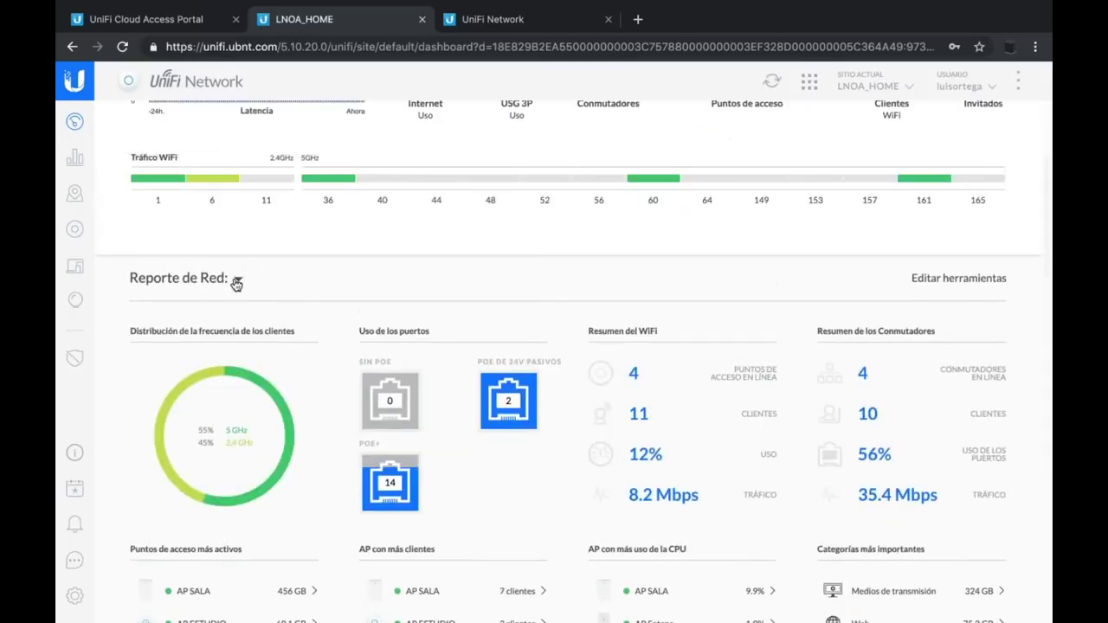
Create a custom dashboard named DEMO-UNIFI-LIVE from the dashboard management list.
left_click(237, 280)
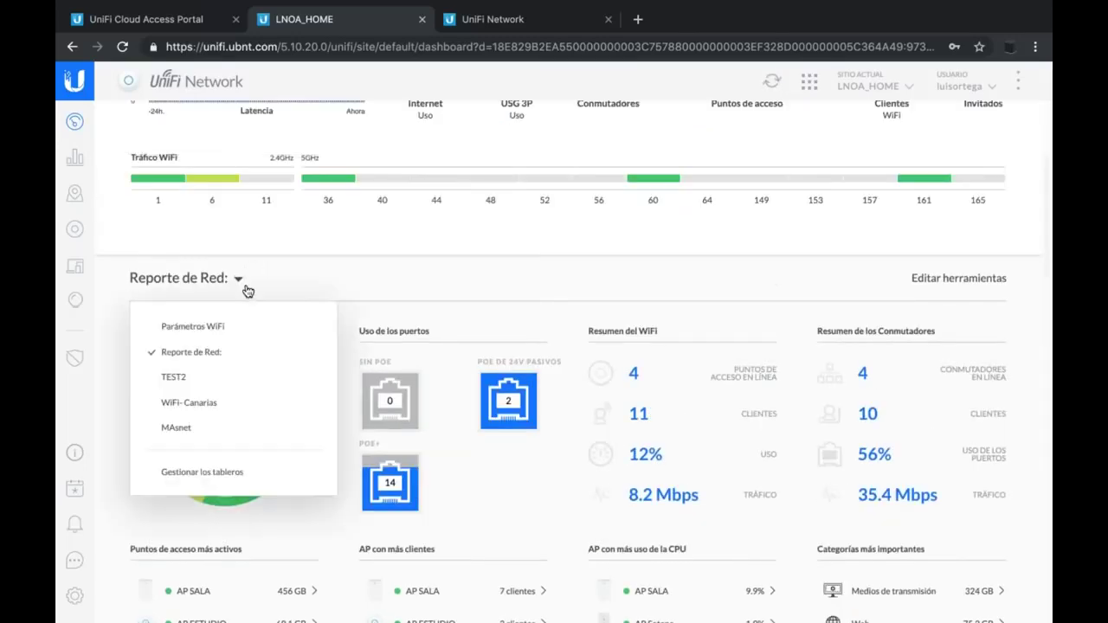
left_click(197, 469)
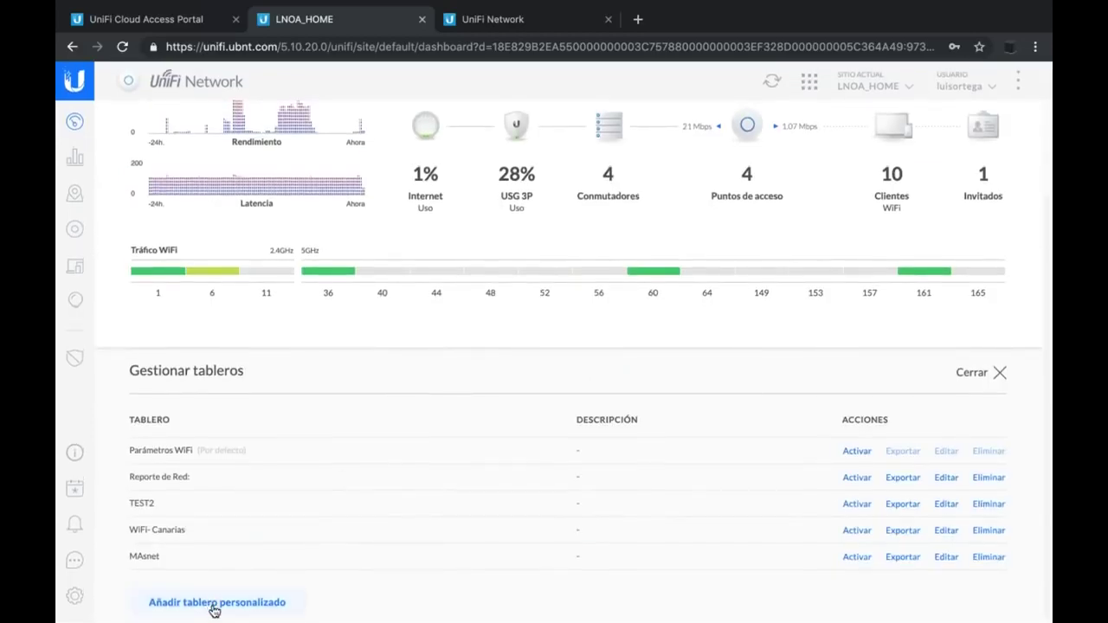
left_click(213, 606)
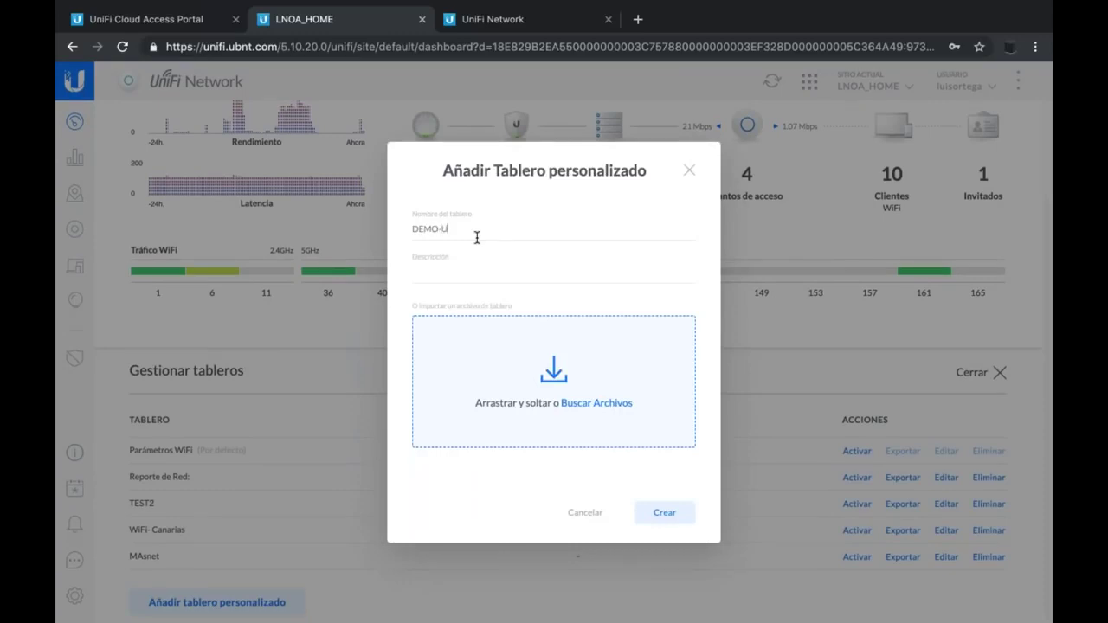
type("DEMO-UNIFI-LIVE")
left_click(666, 518)
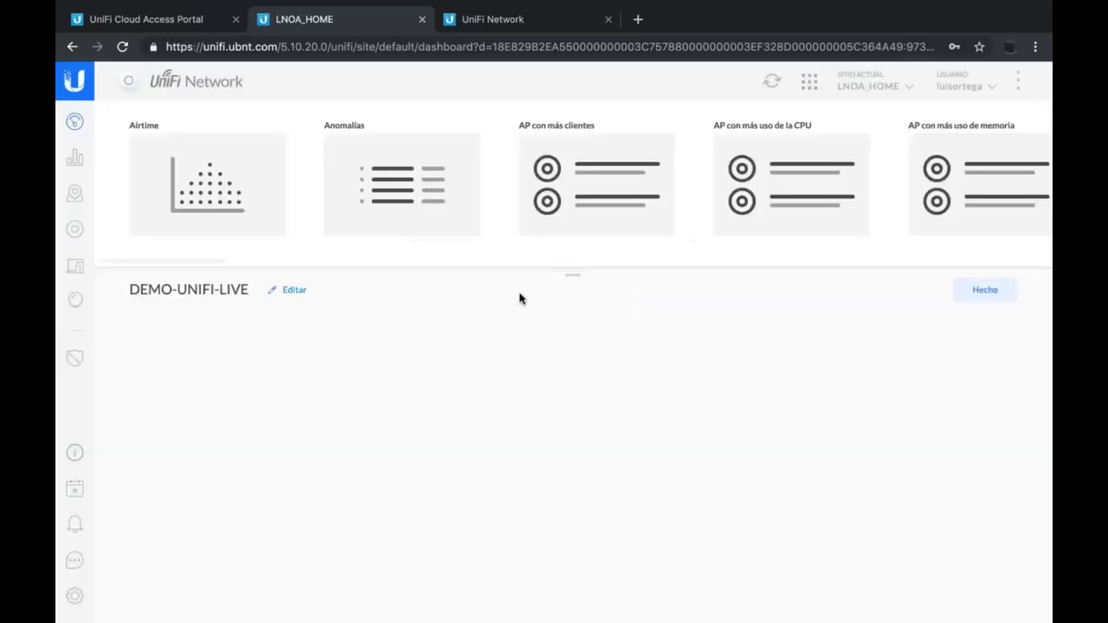
Try the Airtime widget on the DEMO-UNIFI-LIVE dashboard and delete its duplicate.
mouse_move(249, 218)
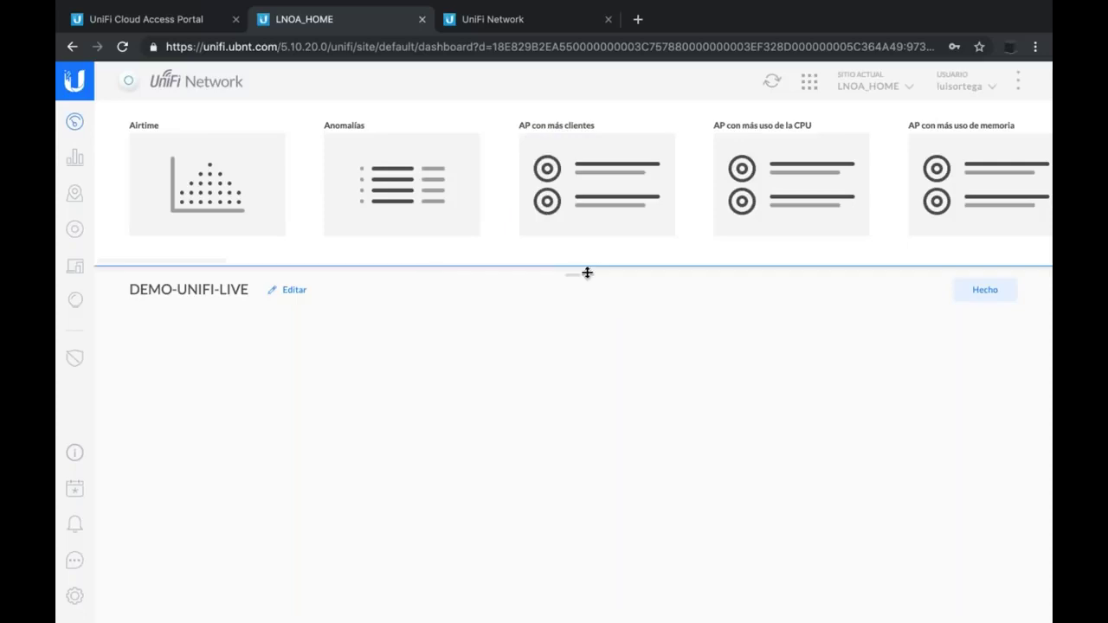
left_click(230, 197)
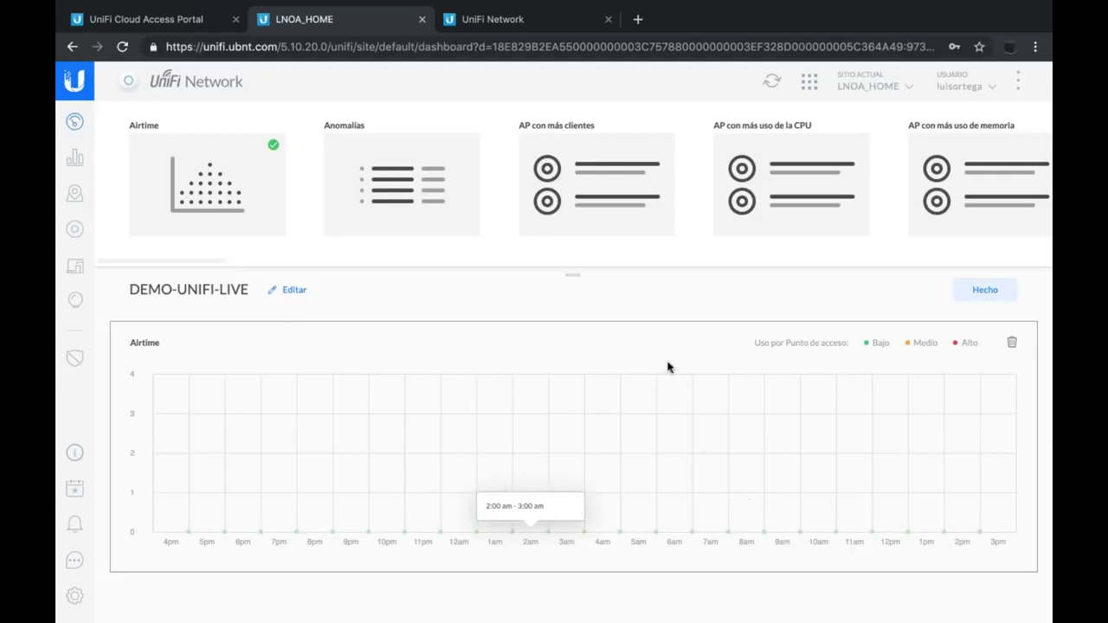
left_click(274, 152)
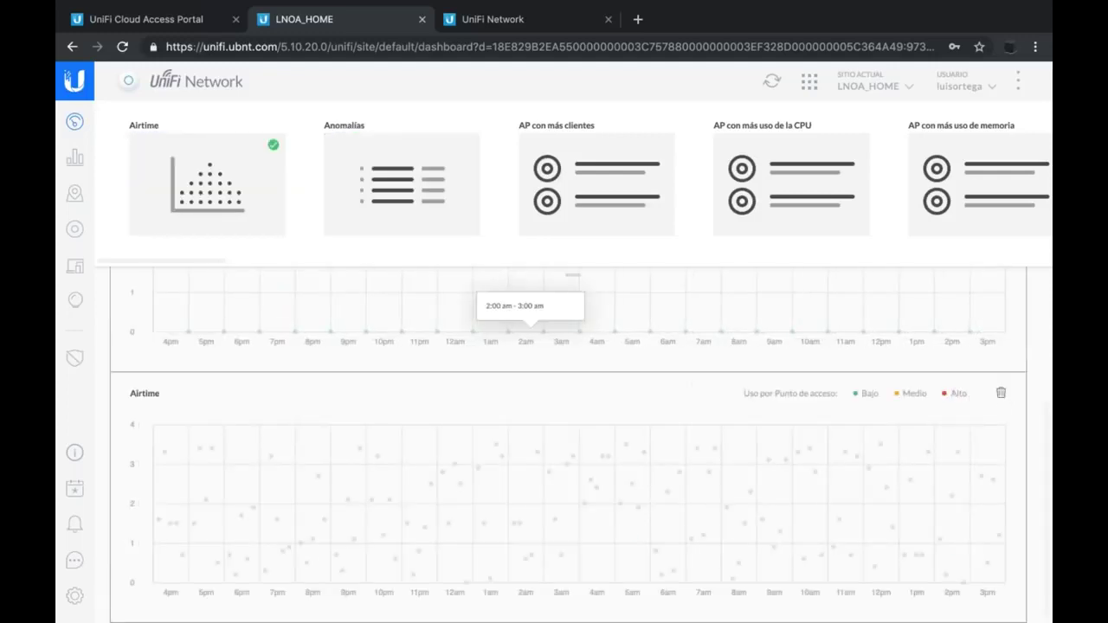
left_click(1011, 344)
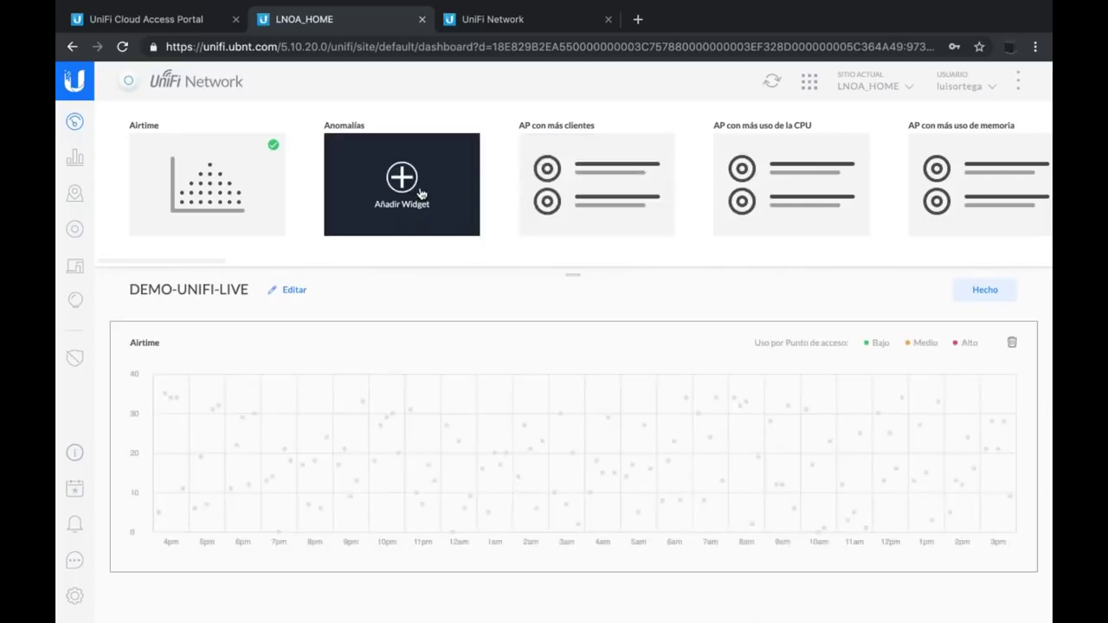
Replace the remaining Airtime widget with the AP con más uso de la CPU and AP con más clientes widgets.
left_click(792, 181)
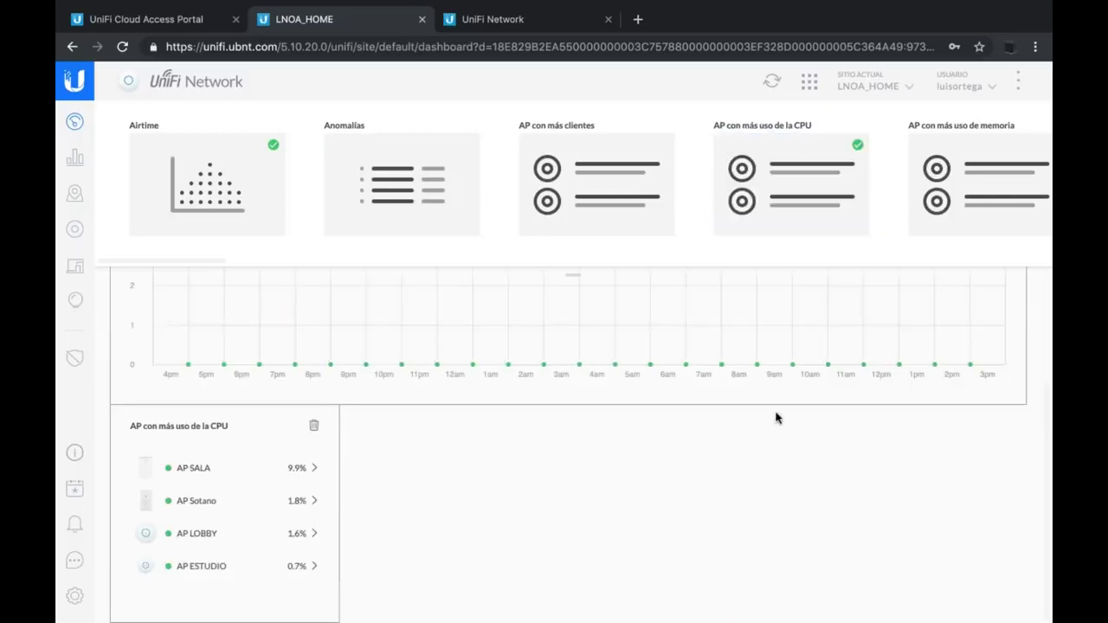
left_click(998, 344)
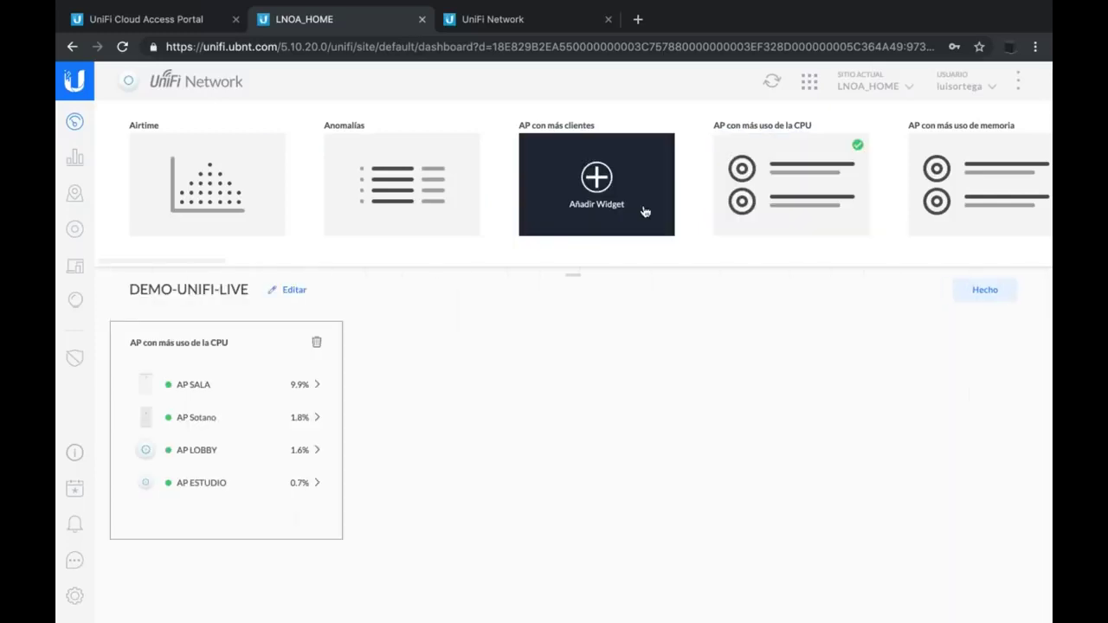
left_click(597, 197)
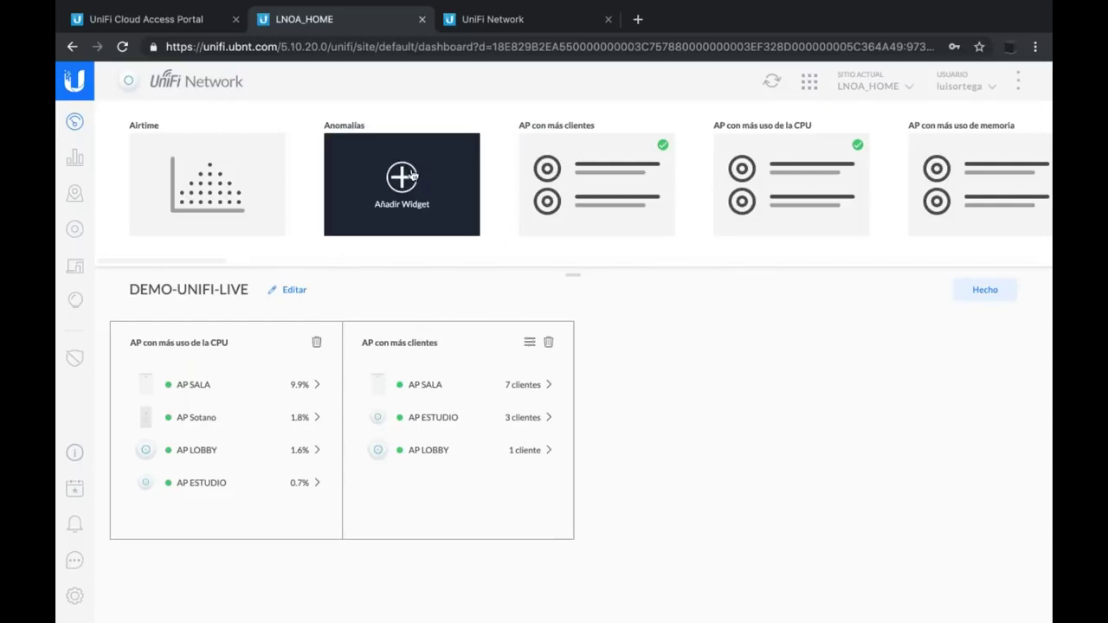
Add the ring-chart versions of the Categorías más importantes and Aplicaciones más usadas widgets to the dashboard.
mouse_move(1005, 237)
scroll(994, 208, "right", 10)
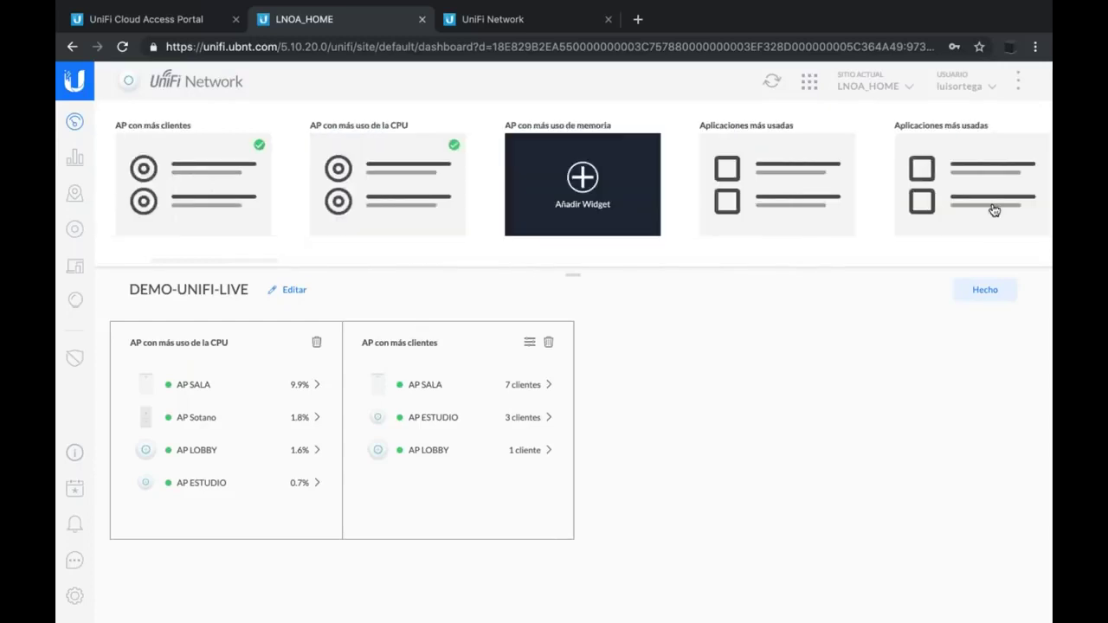
scroll(994, 210, "right", 5)
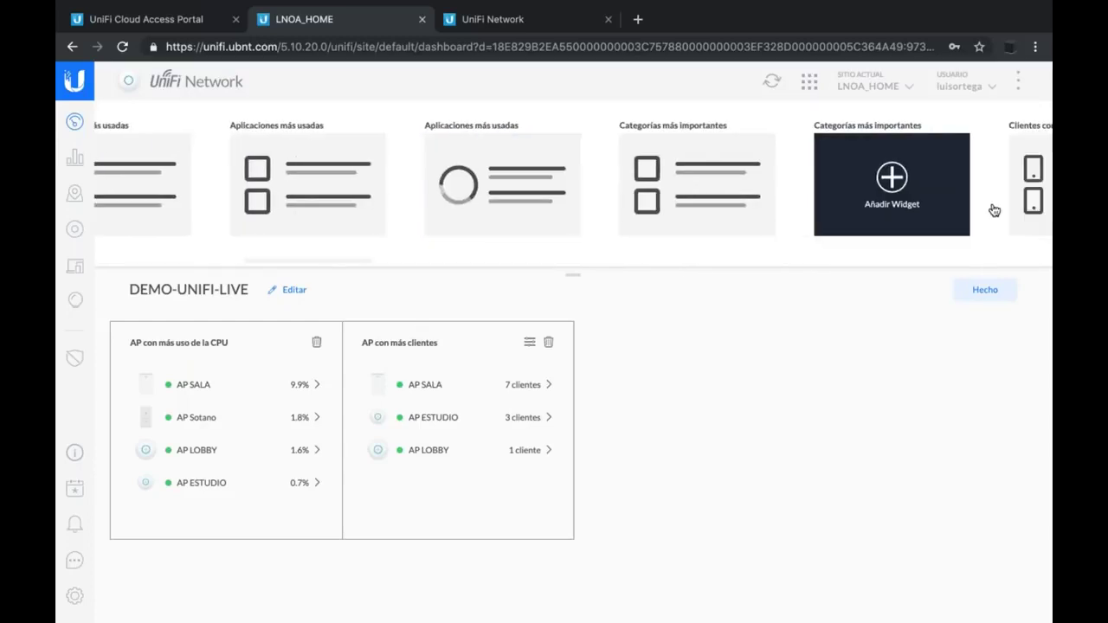
mouse_move(745, 197)
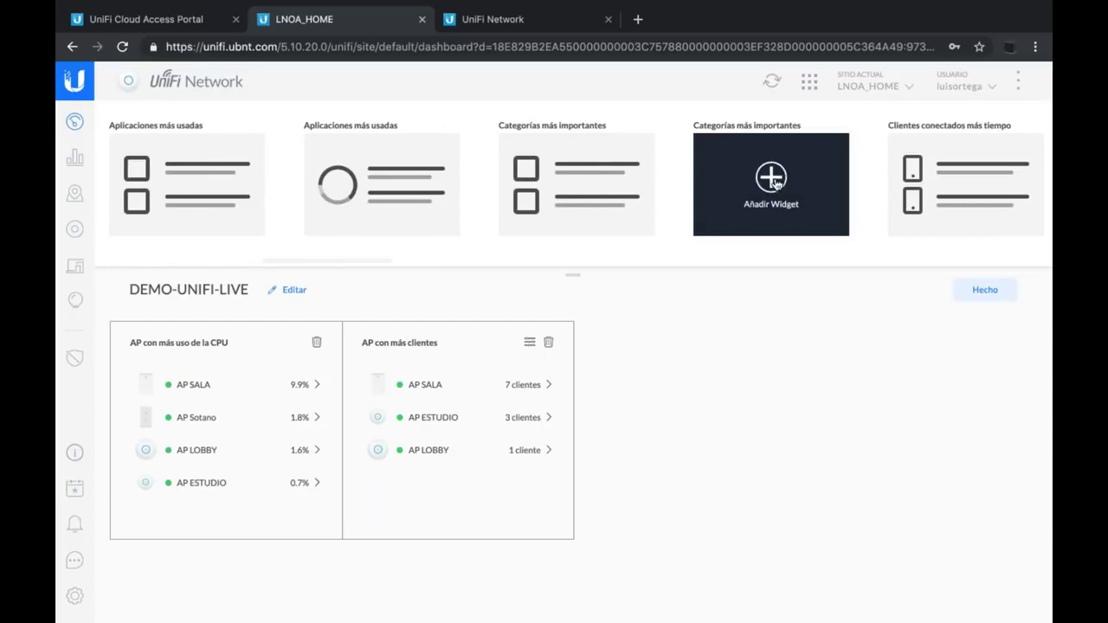
left_click(772, 178)
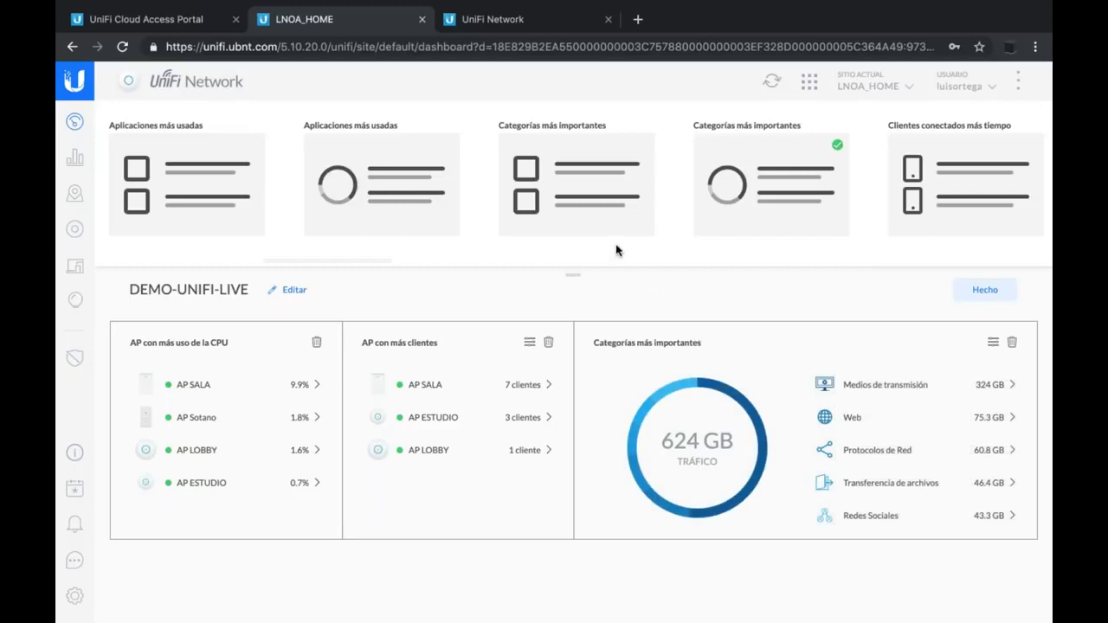
left_click(383, 186)
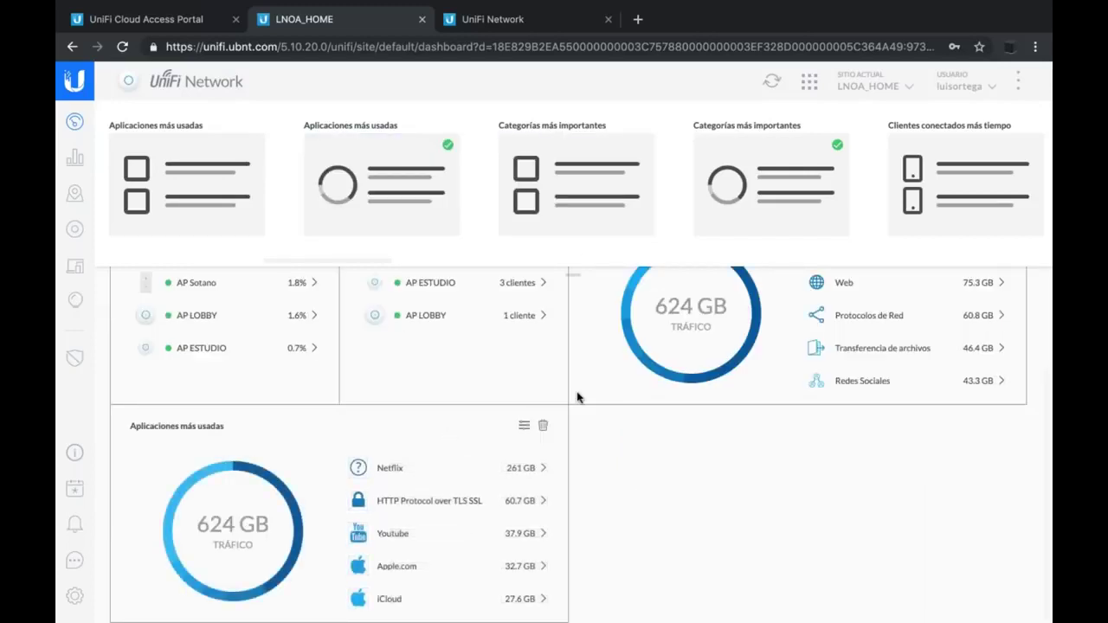
Add the Con mayor índice de interferéncias and Conmutadores más activos widgets to the dashboard.
mouse_move(580, 203)
scroll(712, 197, "right", 10)
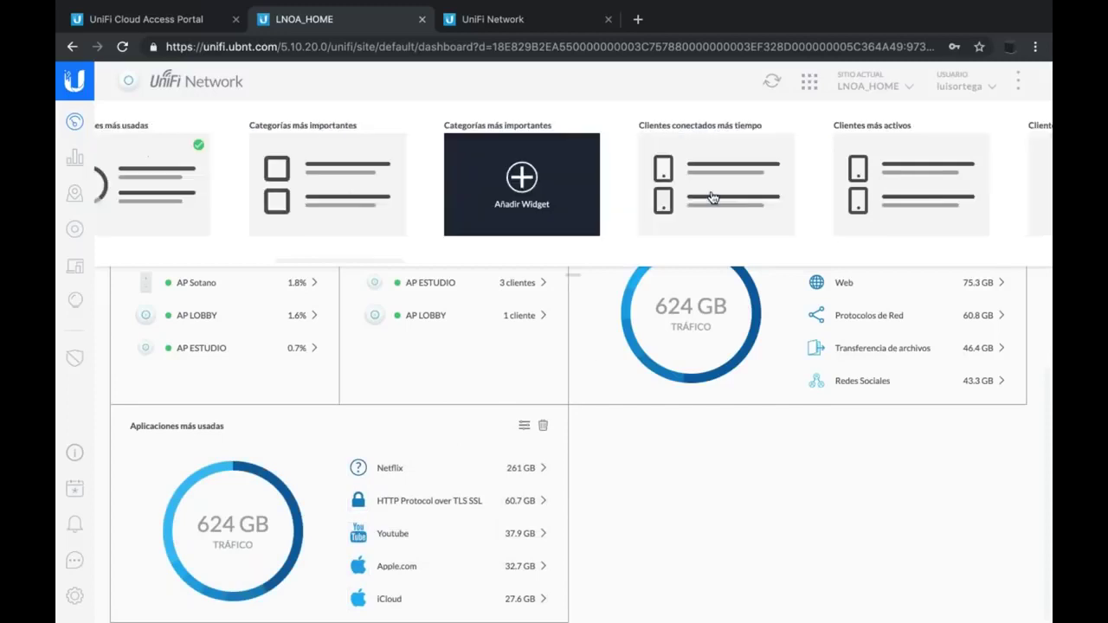
scroll(712, 197, "right", 5)
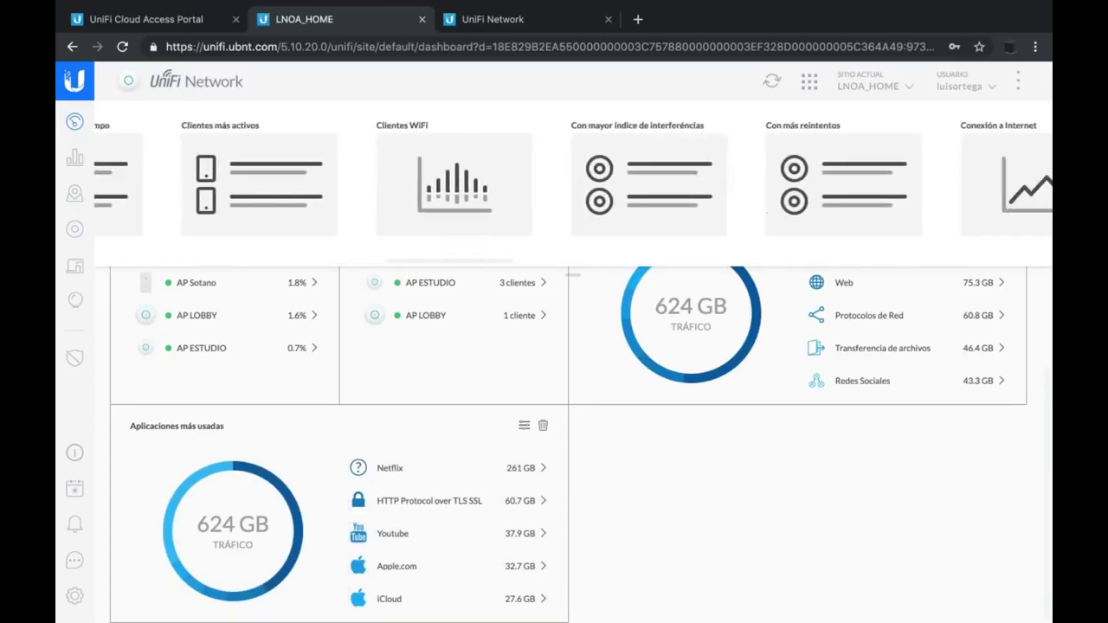
left_click(604, 186)
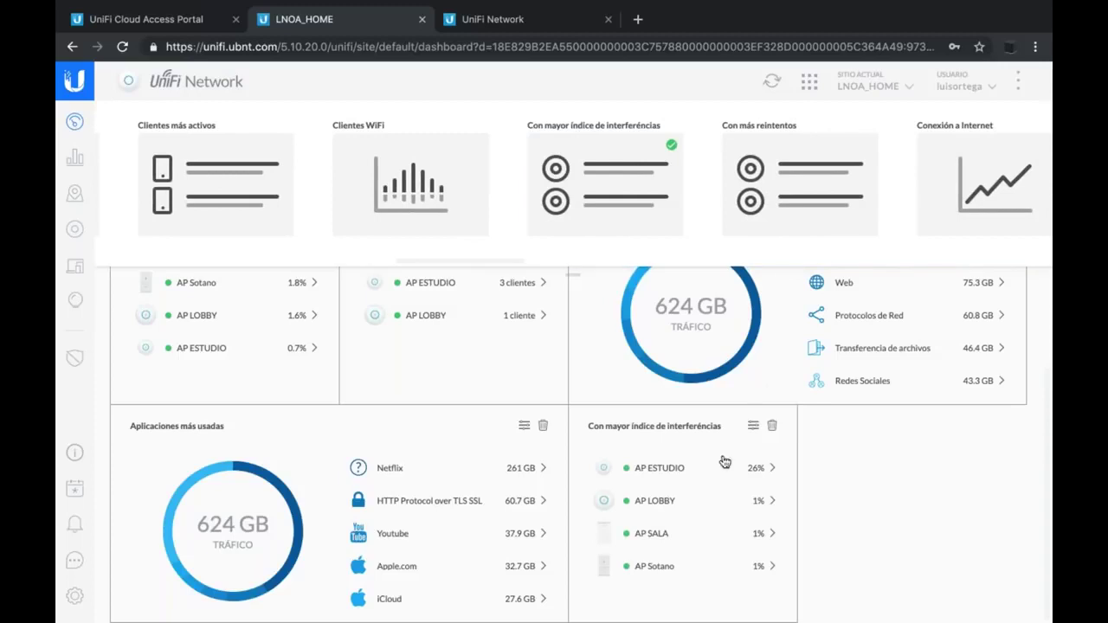
mouse_move(792, 208)
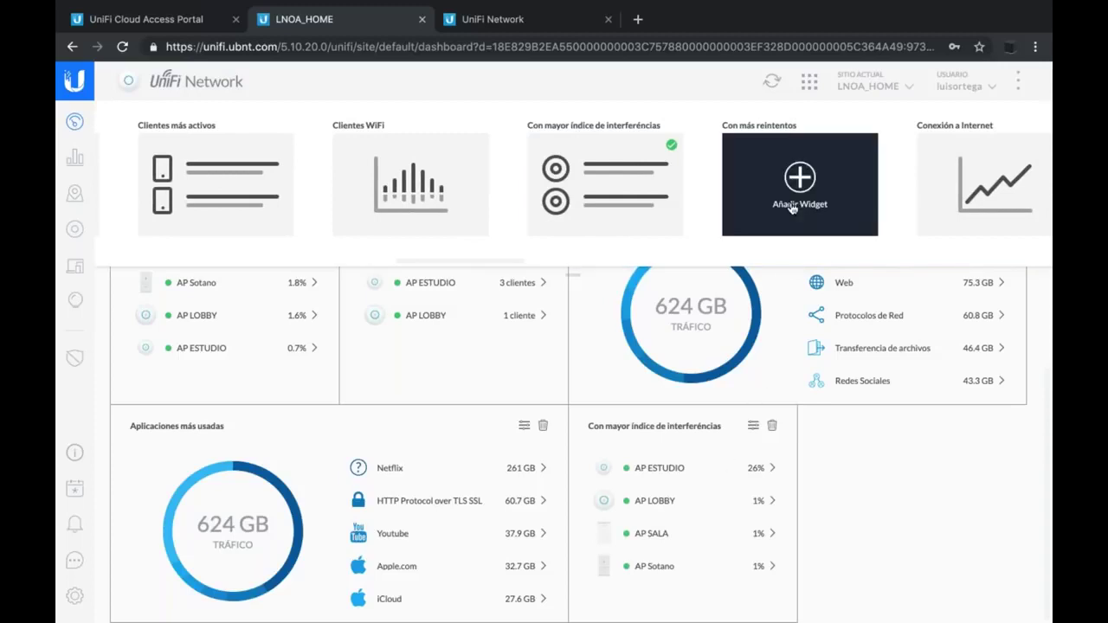
scroll(792, 208, "right", 3)
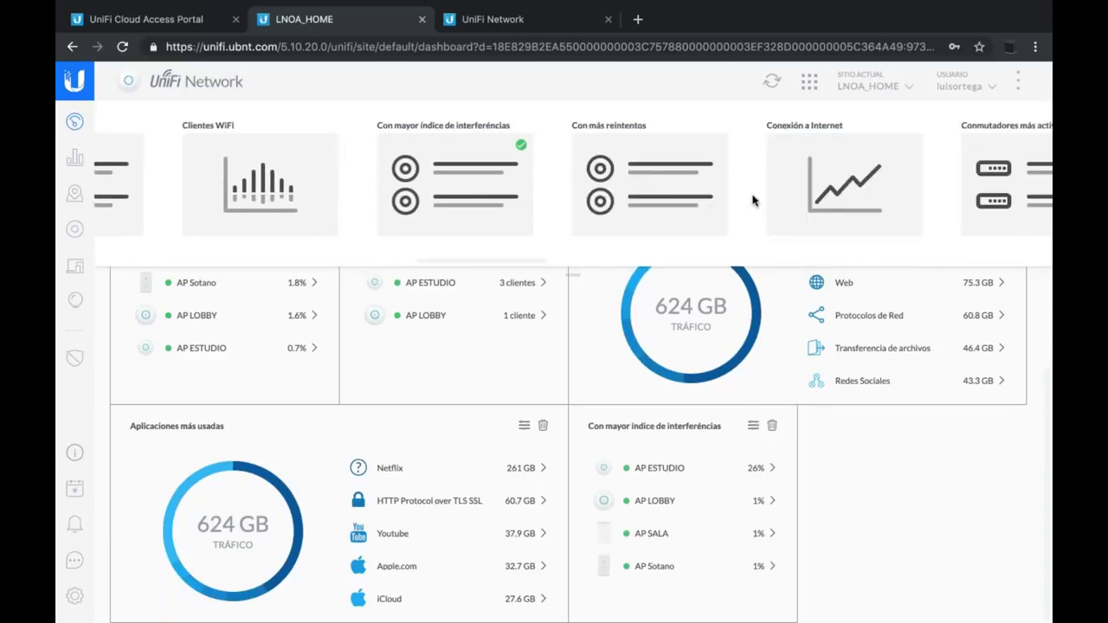
scroll(754, 199, "right", 4)
left_click(824, 182)
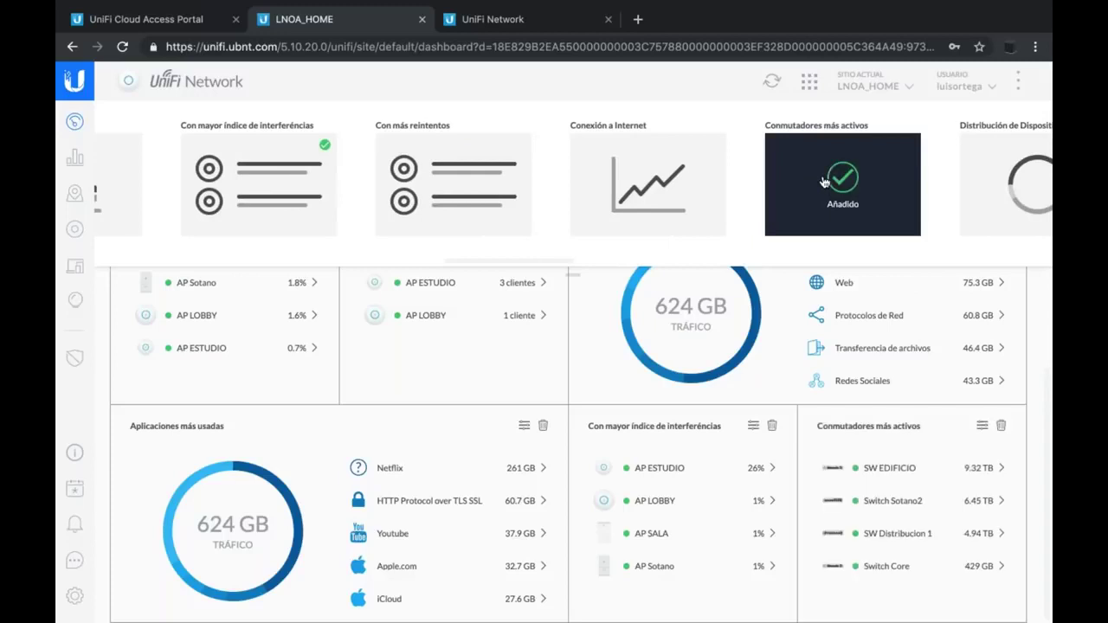
Finish editing the DEMO-UNIFI-LIVE dashboard and review its widgets.
scroll(825, 440, "up", 3)
left_click(987, 291)
scroll(693, 443, "down", 5)
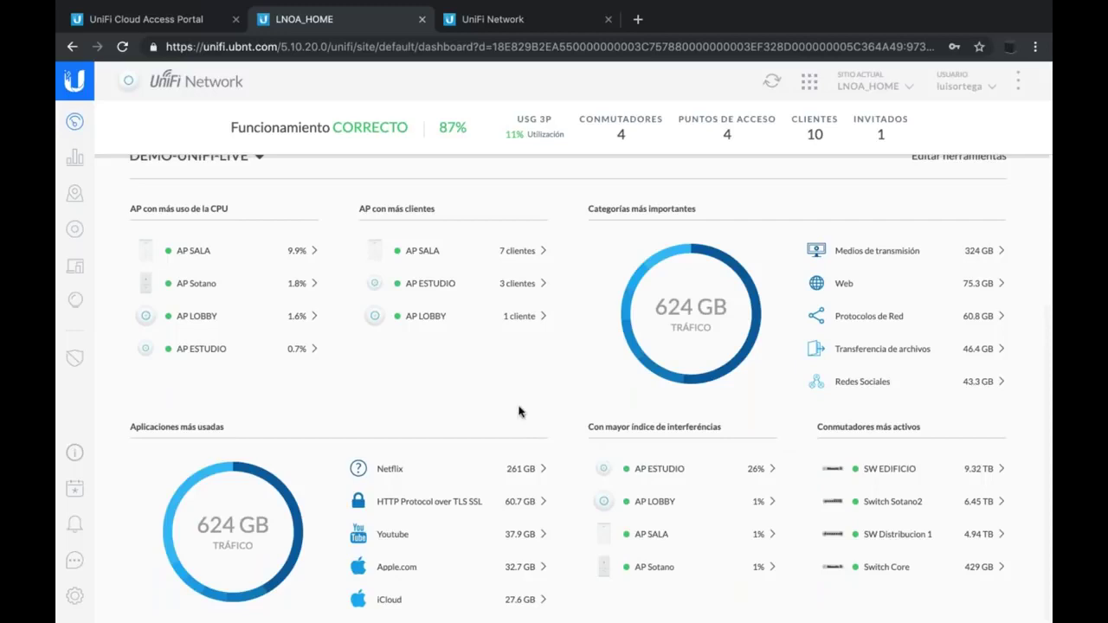
scroll(519, 411, "up", 2)
scroll(520, 412, "down", 2)
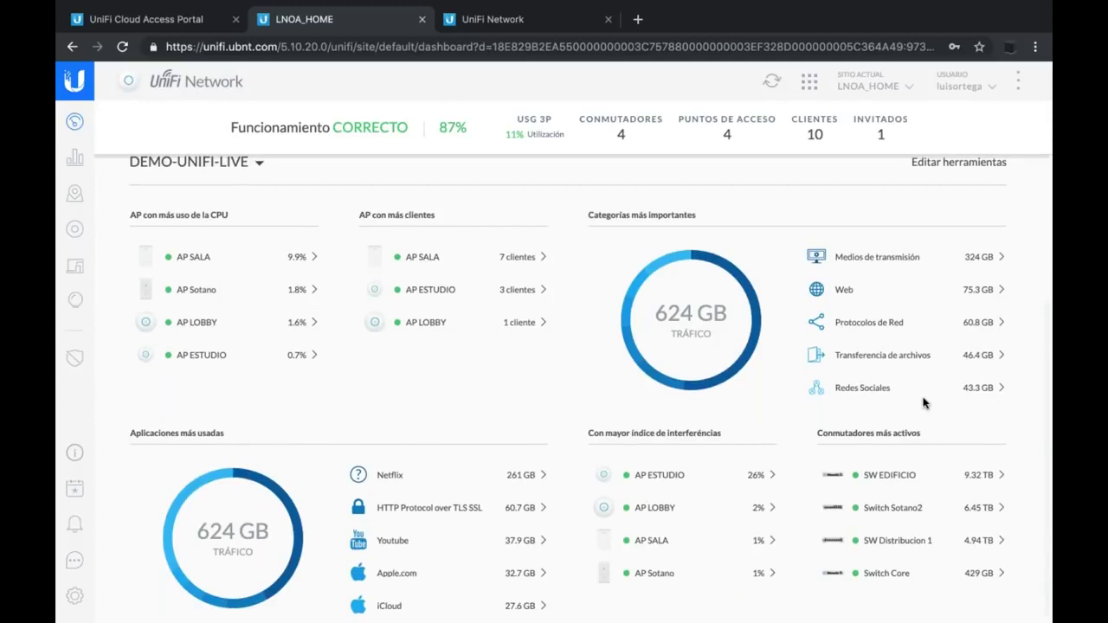
Leave the dashboard and filter the site's client list to wireless clients.
left_click(74, 229)
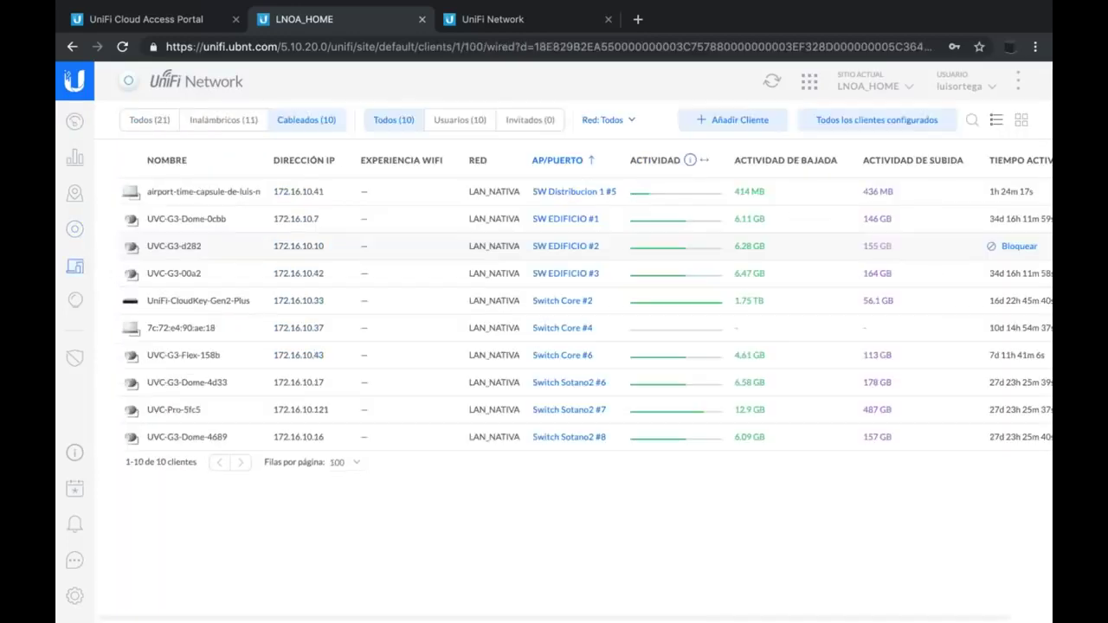
left_click(227, 120)
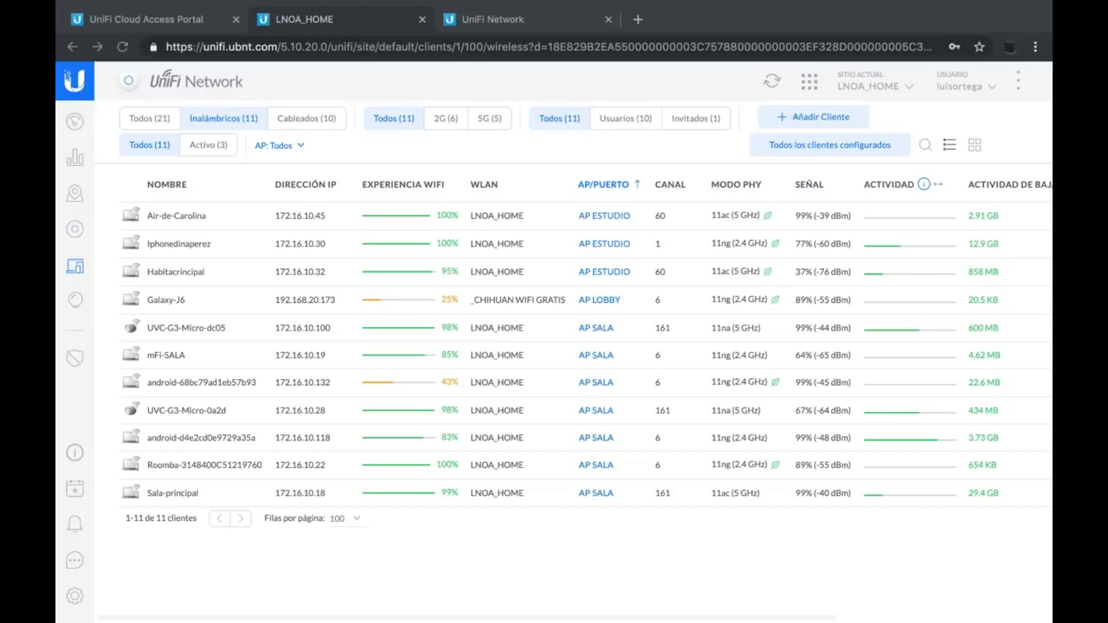
Open the site configuration settings of LNOA_HOME.
left_click(75, 596)
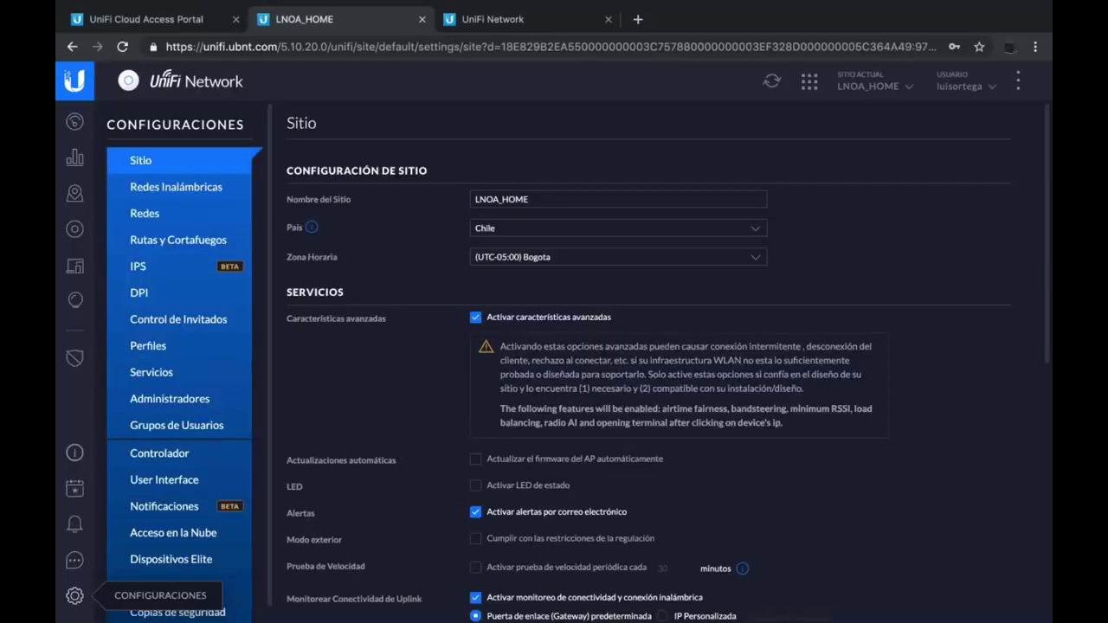
Open the Mantenimiento settings and set the manual backup content to Ajustes solamente.
left_click(173, 592)
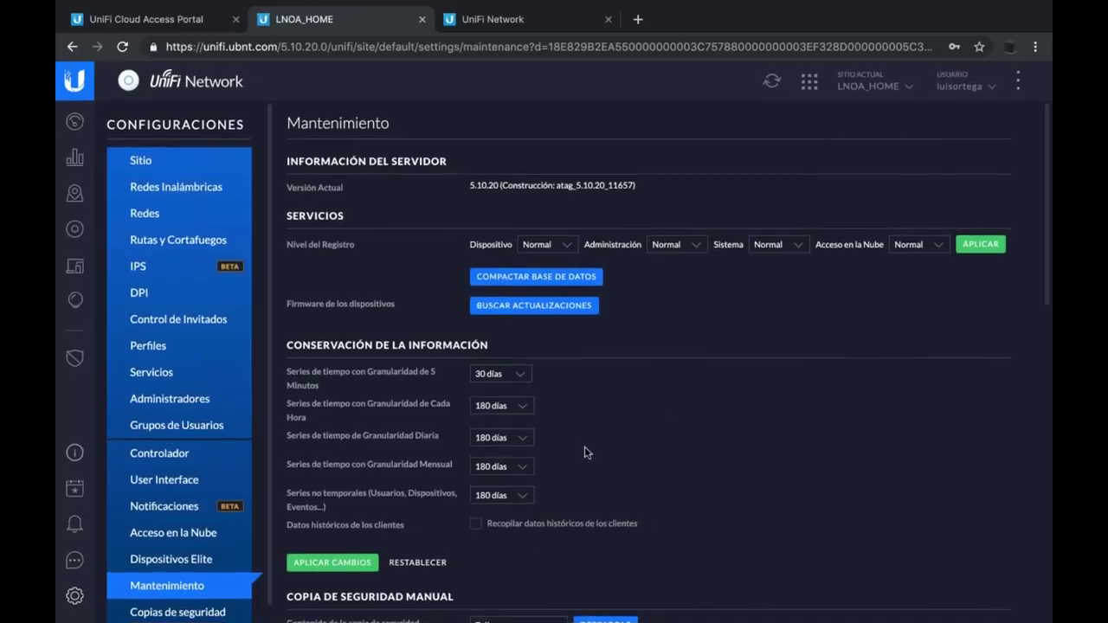
scroll(627, 422, "down", 4)
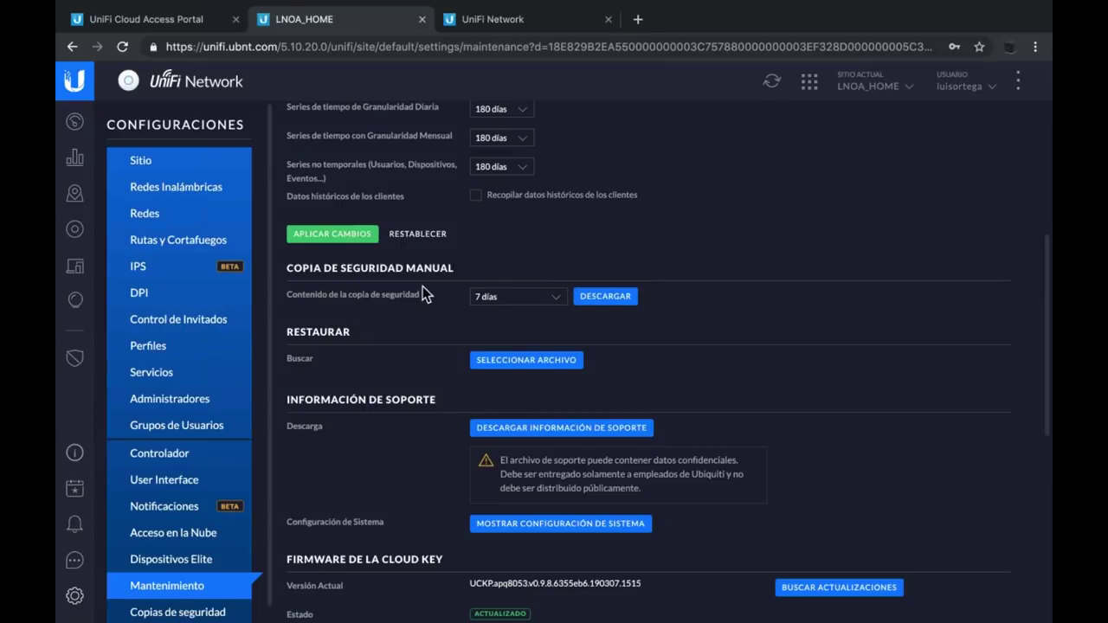
left_click(552, 296)
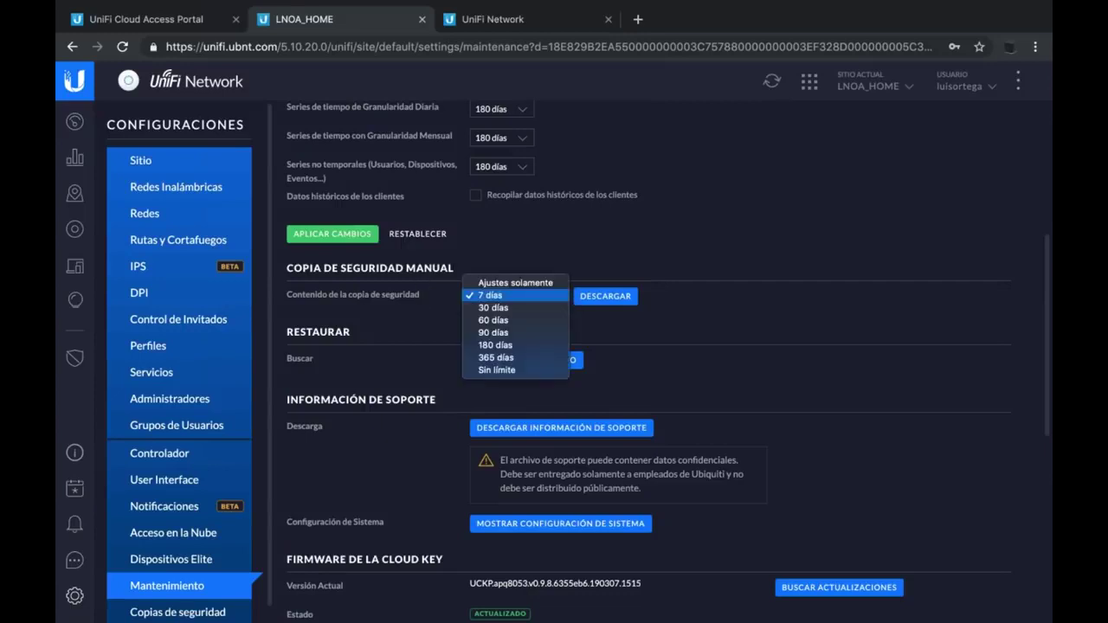
left_click(543, 283)
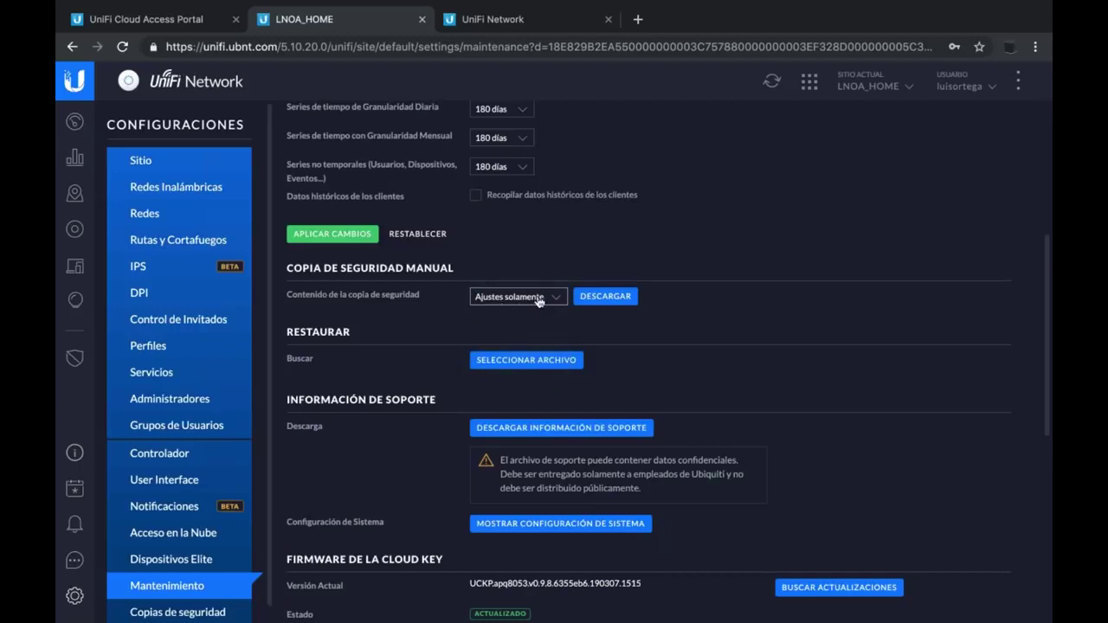
Try the 90 días, Ajustes solamente and 180 días options for the manual backup content.
left_click(539, 301)
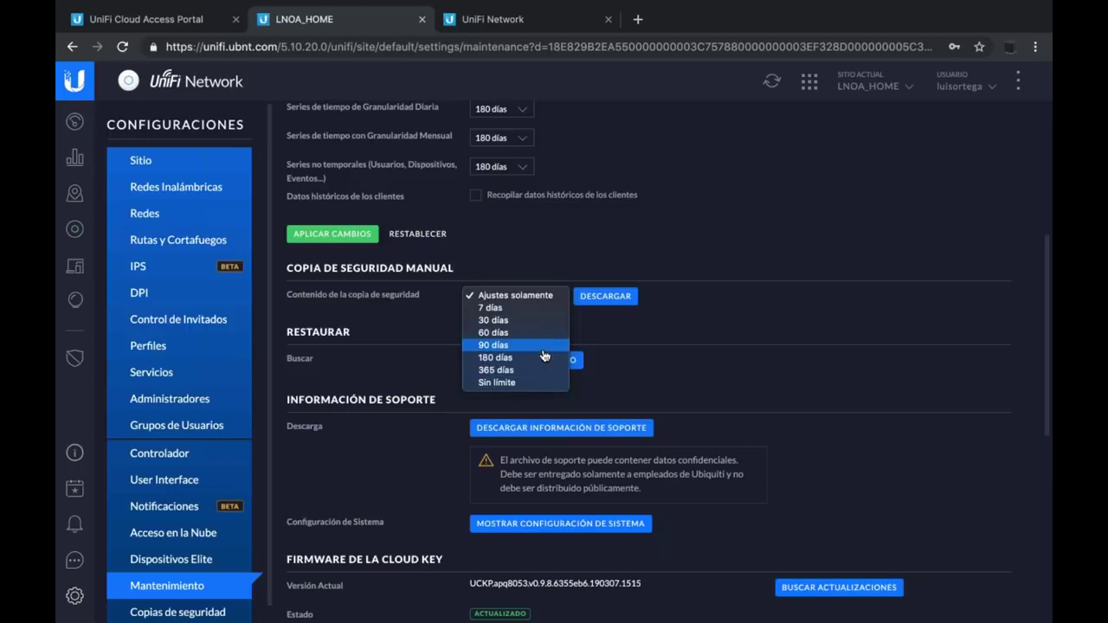
left_click(544, 346)
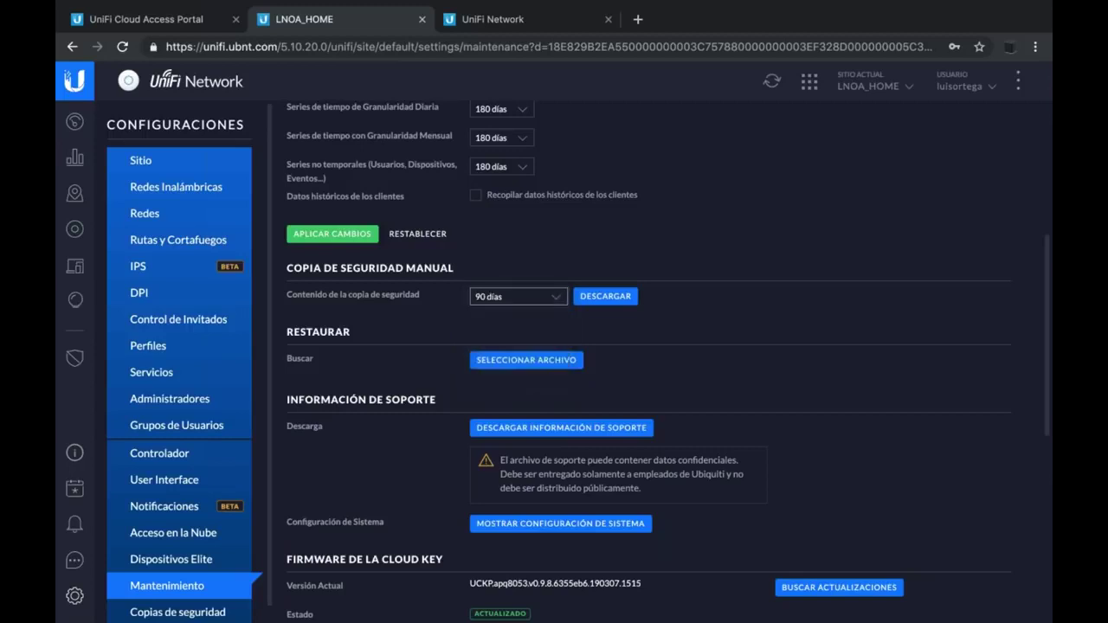
left_click(559, 305)
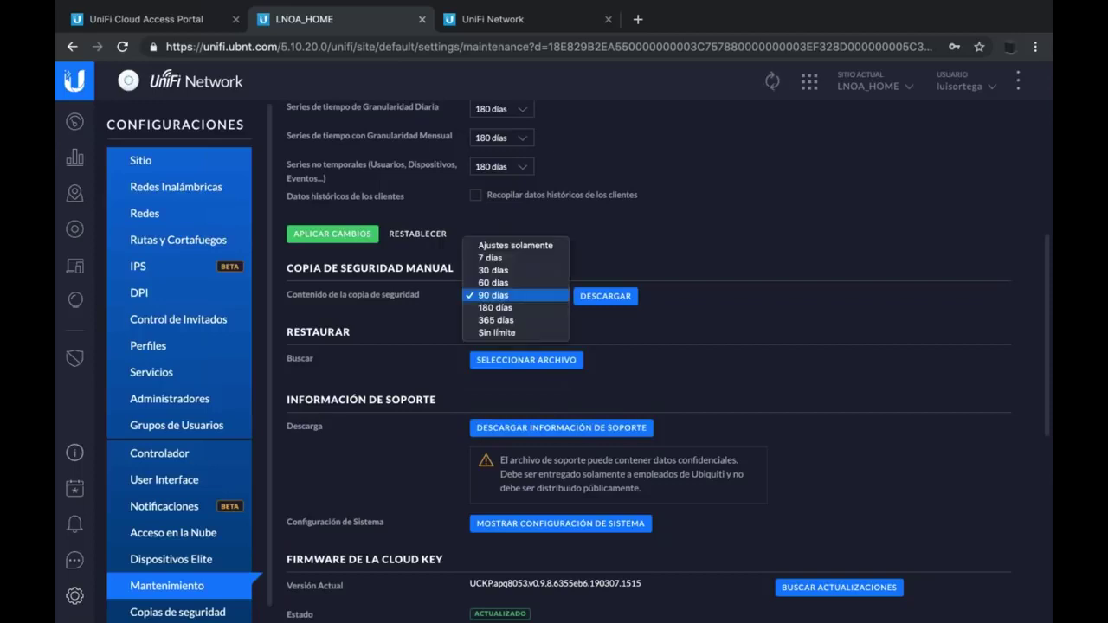
left_click(547, 247)
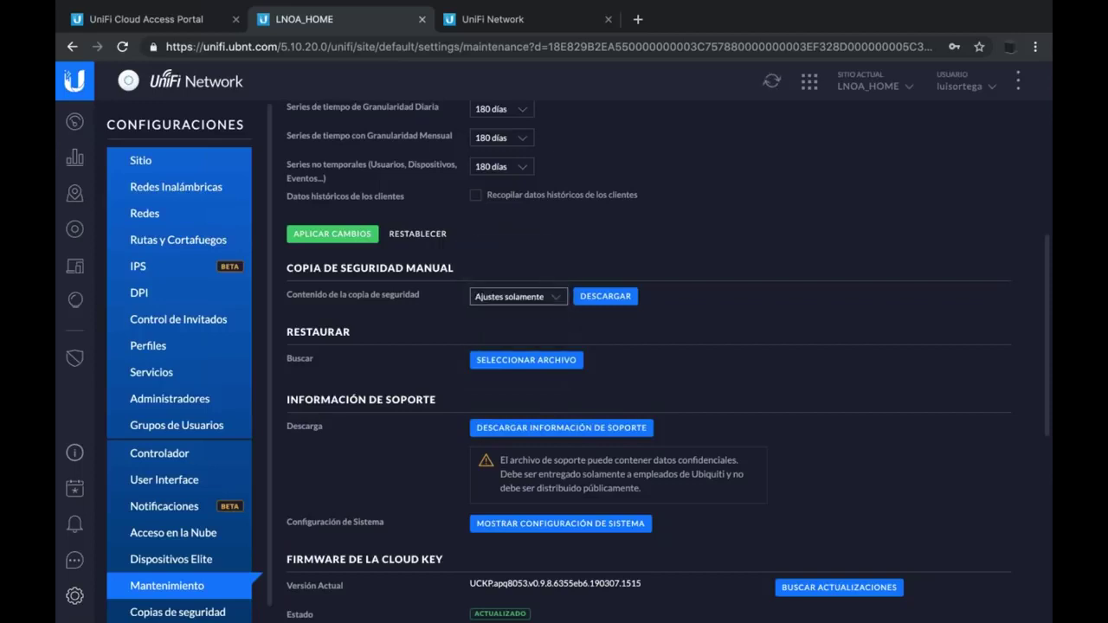
left_click(548, 303)
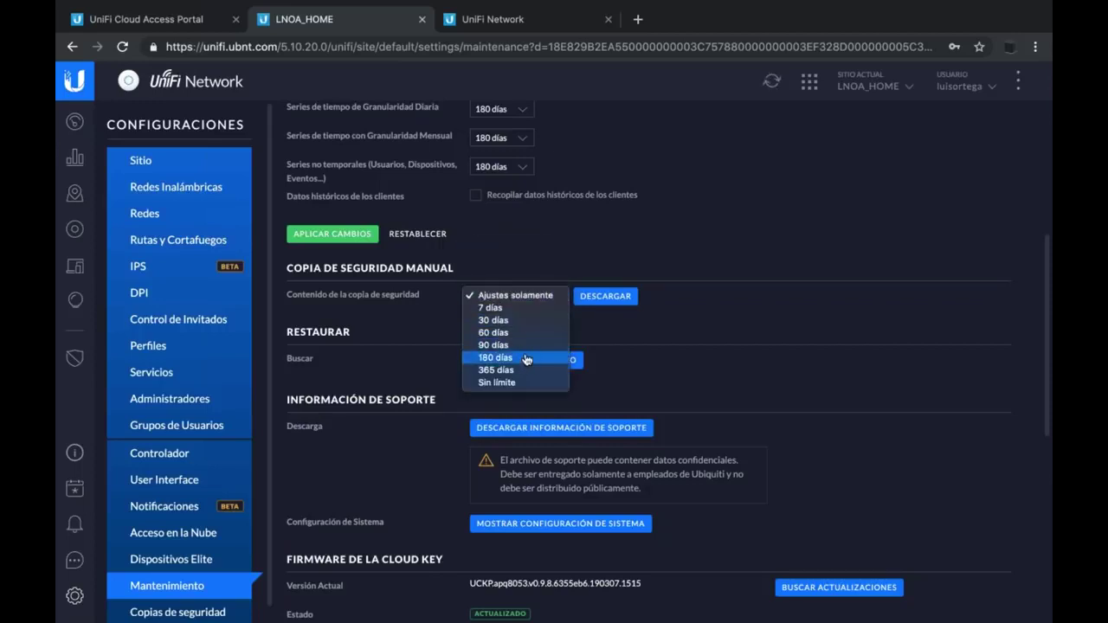
left_click(524, 362)
Set the manual backup content to 60 días and review the Cloud Key firmware and controller update sections.
left_click(536, 299)
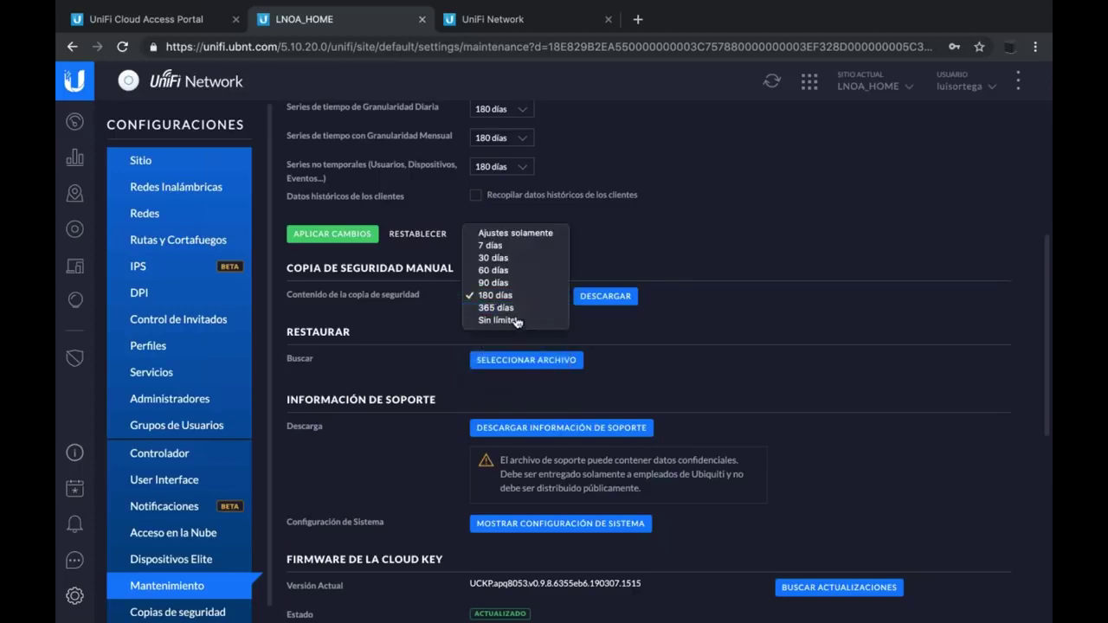
left_click(518, 272)
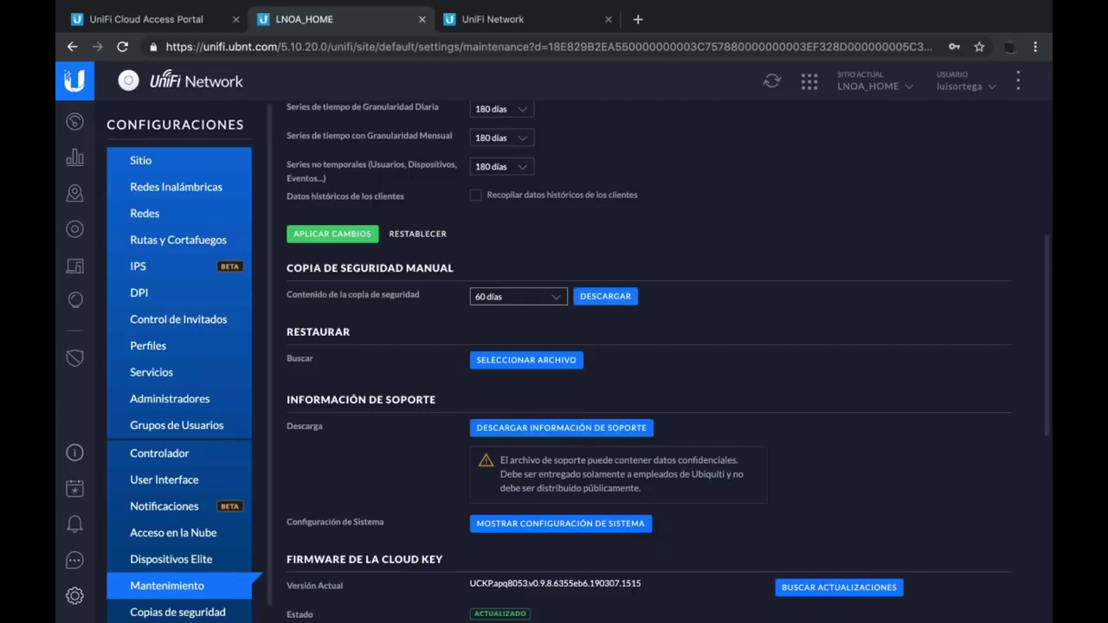
scroll(471, 292, "down", 4)
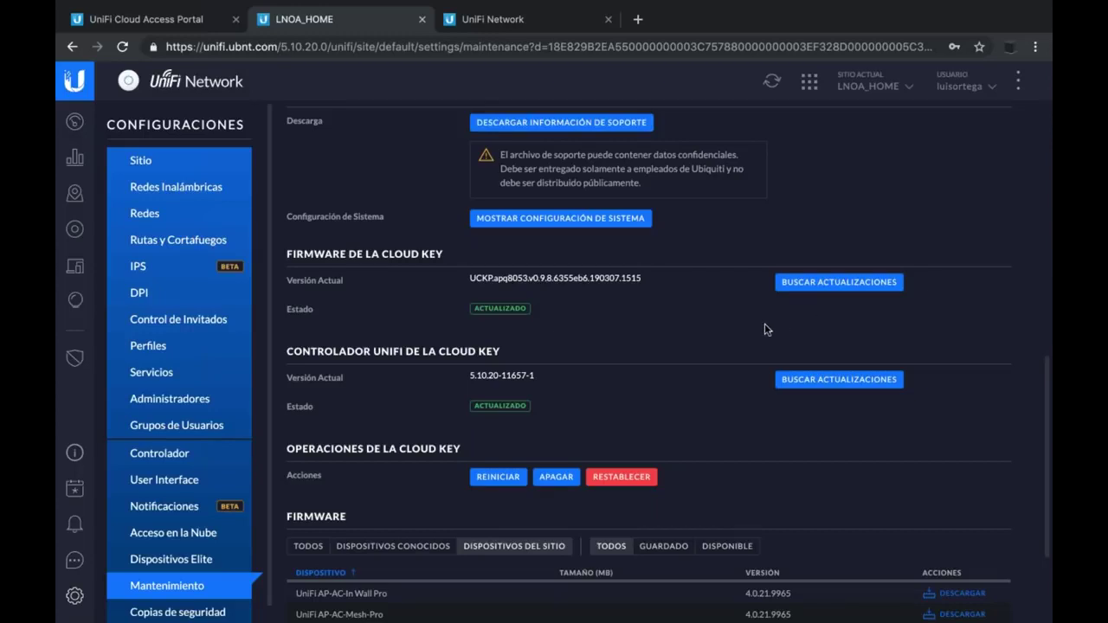
scroll(765, 329, "up", 6)
scroll(765, 329, "up", 3)
scroll(766, 327, "down", 10)
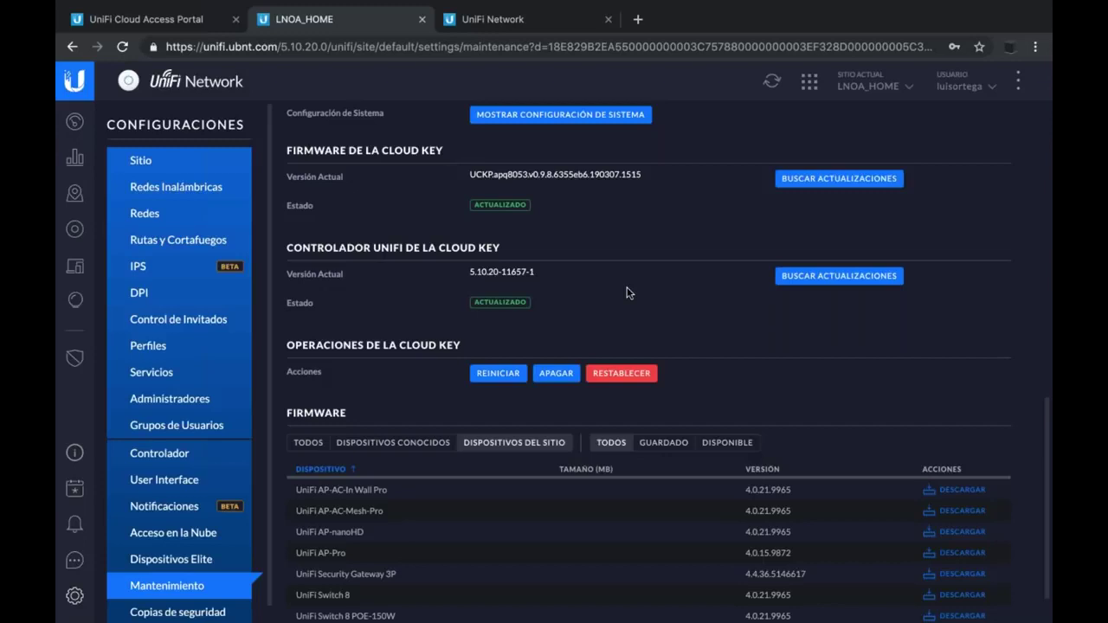
left_click(638, 21)
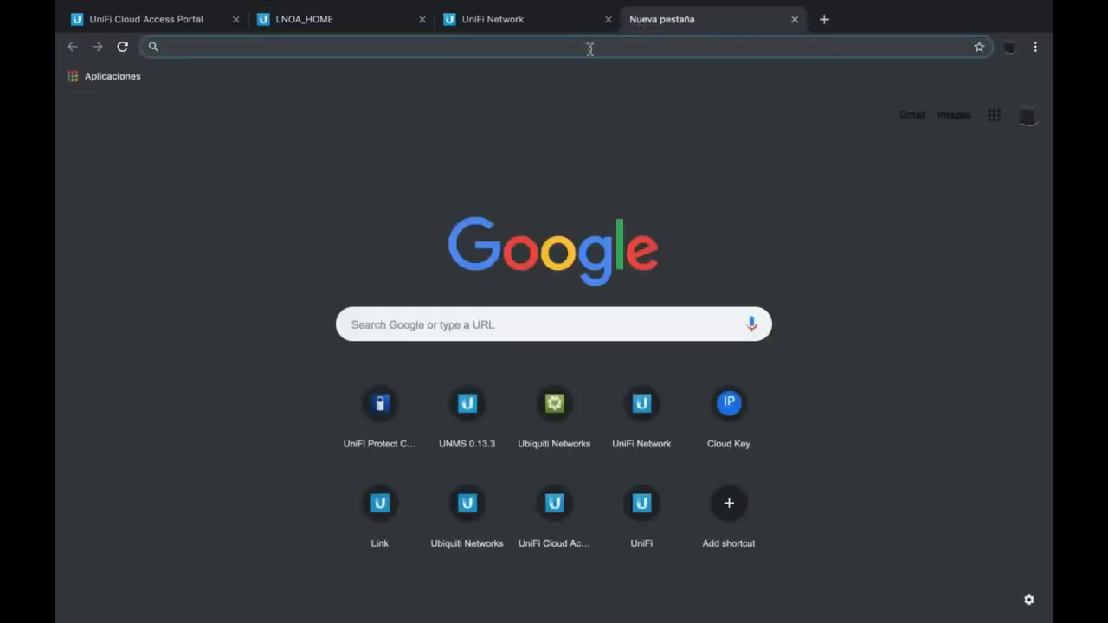
type("d")
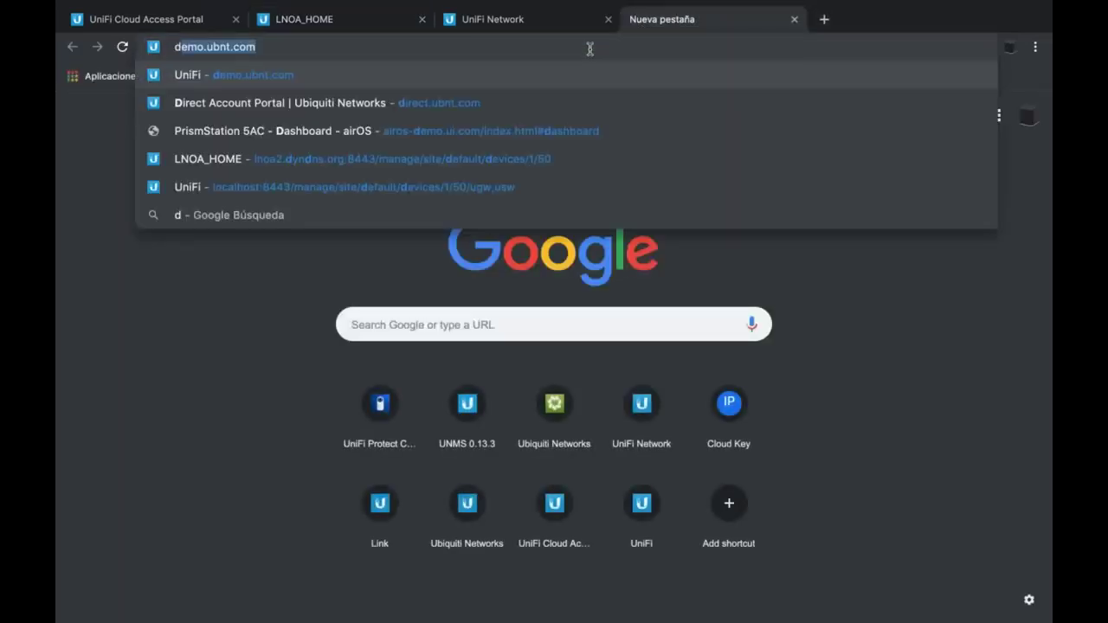
key("BackSpace")
key("BackSpace")
type("ubnt")
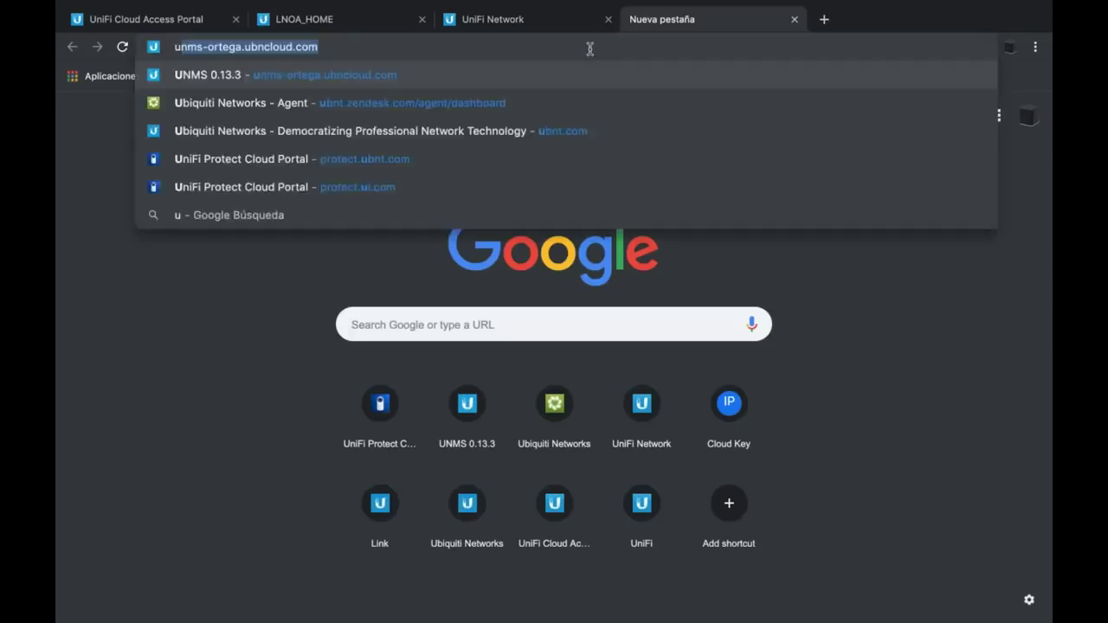
key("Down")
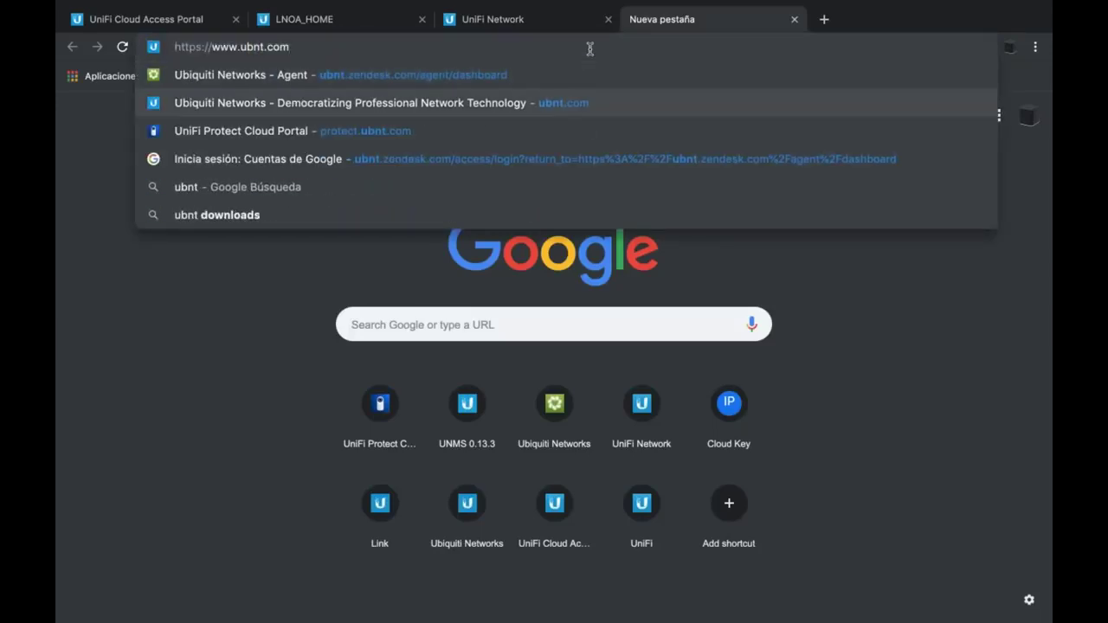
key("Return")
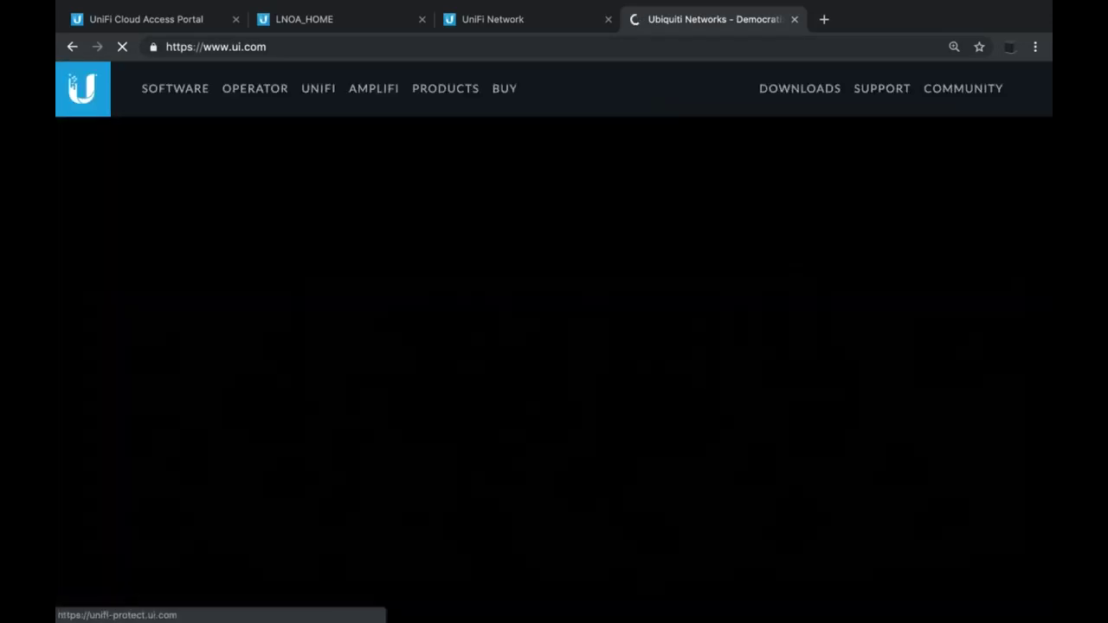
key("ctrl+plus")
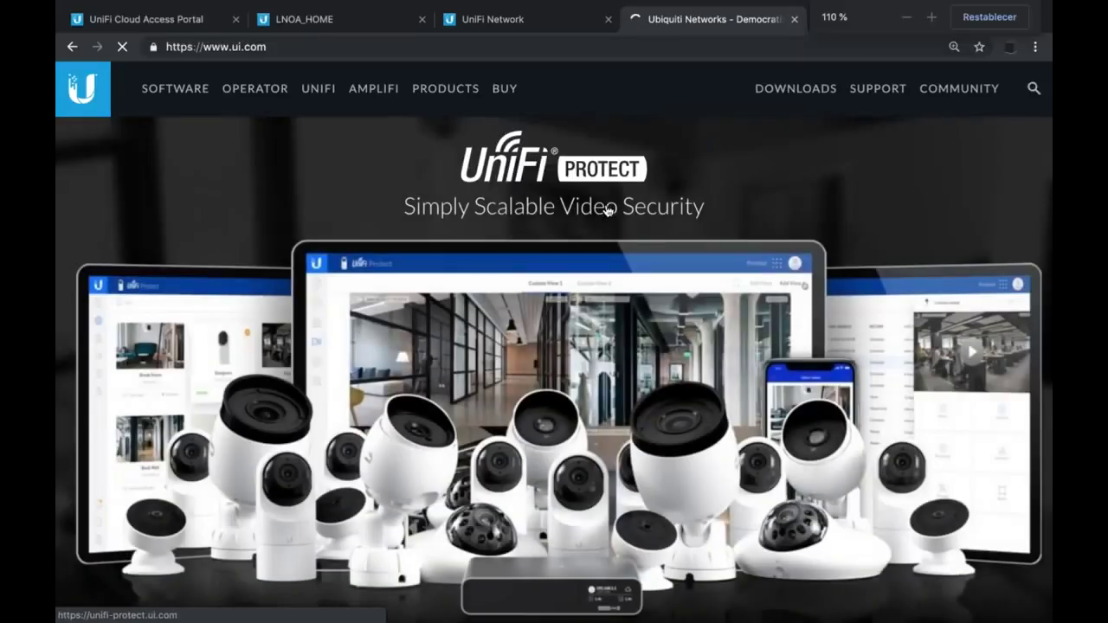
Open the site's UniFi downloads page and find its Software section.
left_click(768, 88)
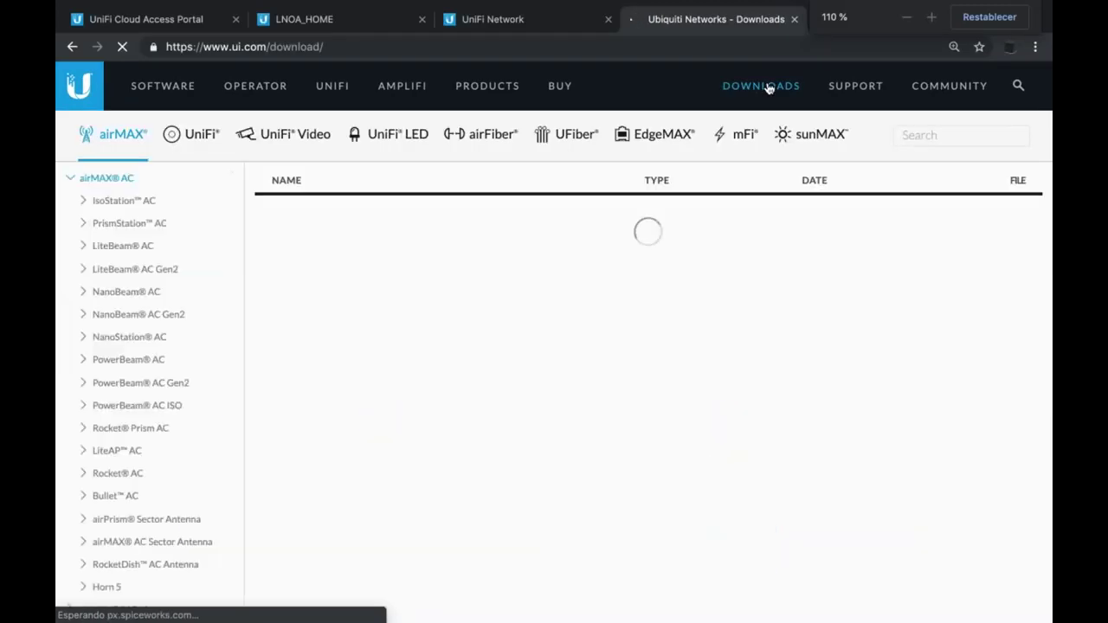
left_click(208, 137)
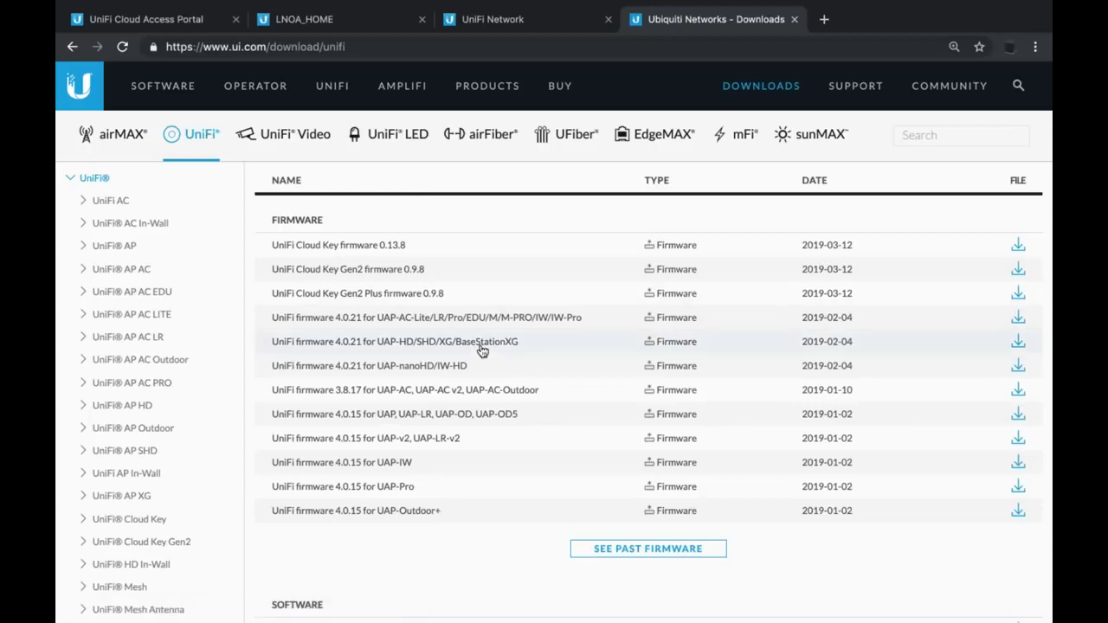
scroll(483, 350, "down", 3)
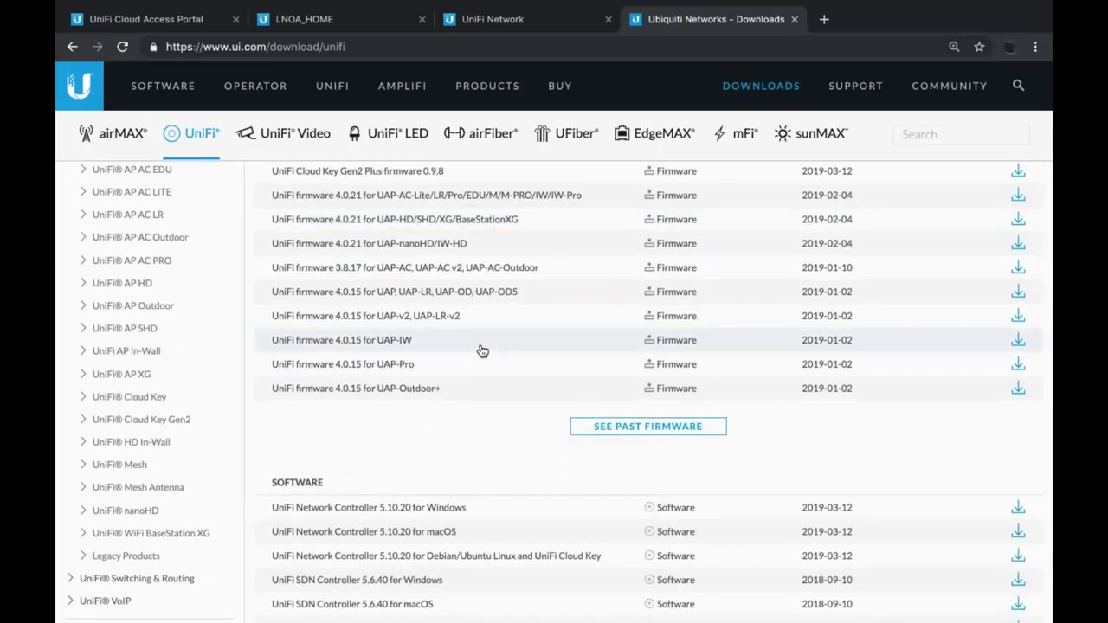
scroll(483, 350, "down", 5)
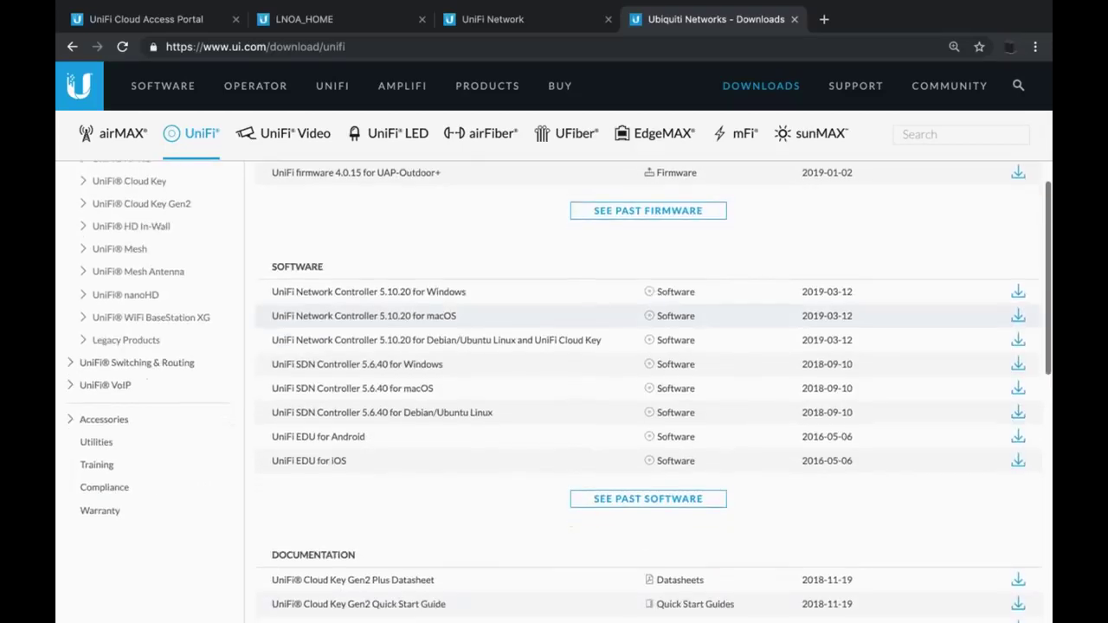
Review the details of UniFi Network Controller 5.10.20 for Windows, then collapse them.
left_click(504, 300)
scroll(504, 299, "down", 1)
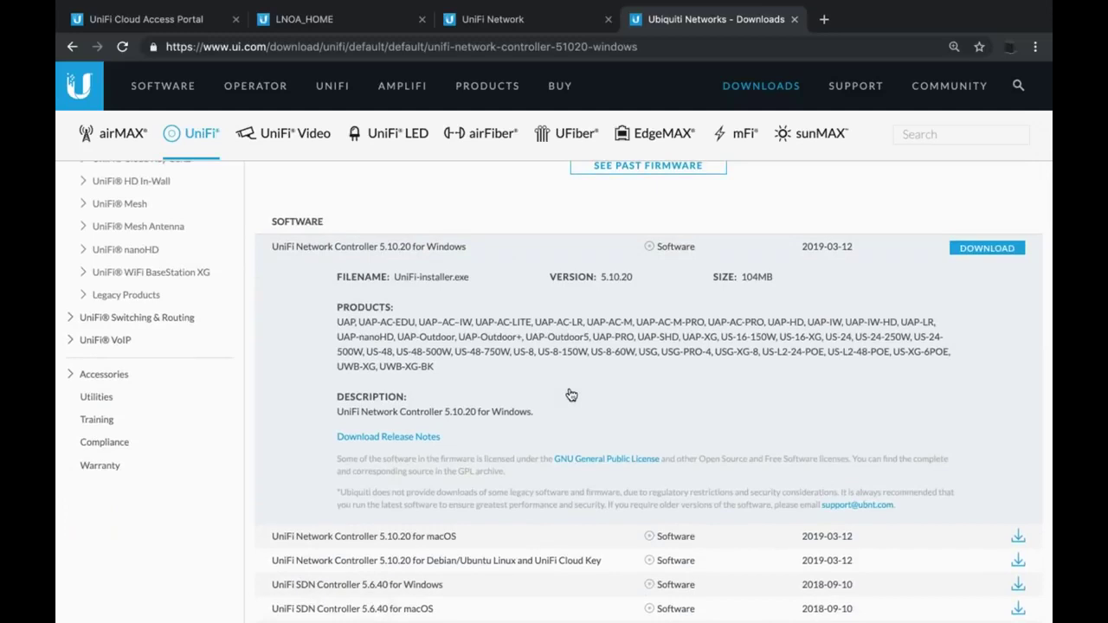
scroll(571, 395, "down", 2)
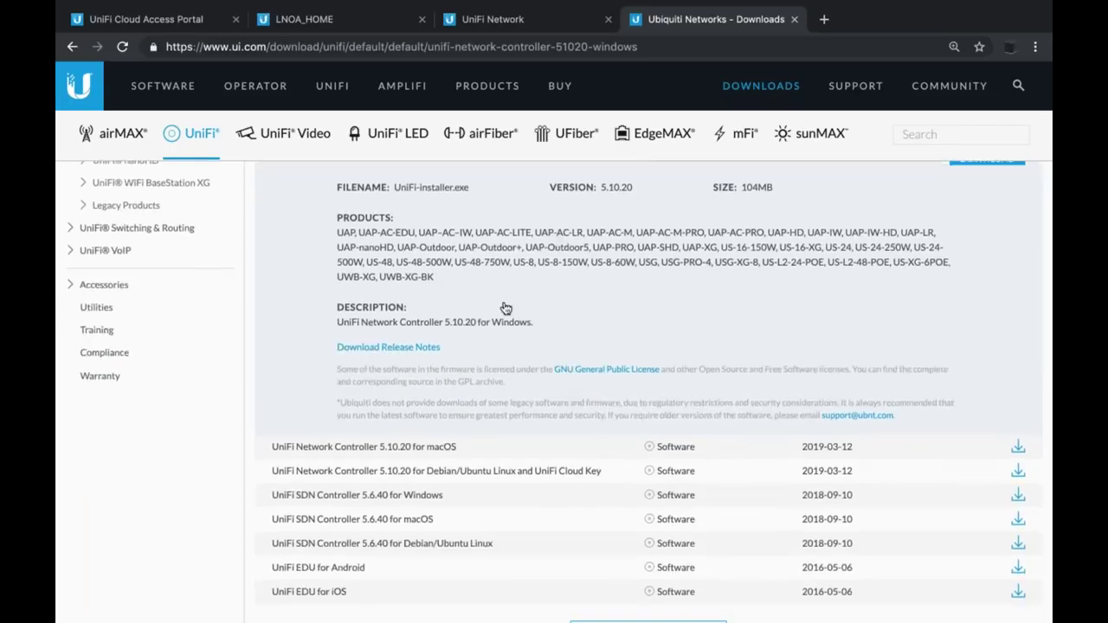
scroll(456, 284, "up", 1)
scroll(456, 284, "up", 10)
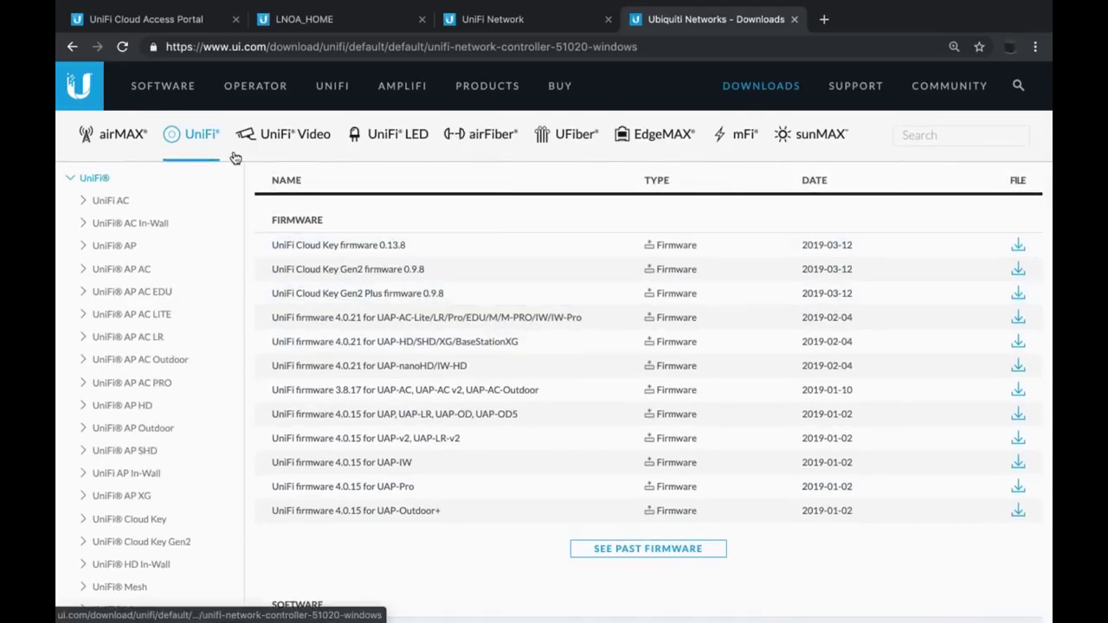
scroll(433, 251, "down", 8)
scroll(318, 294, "down", 1)
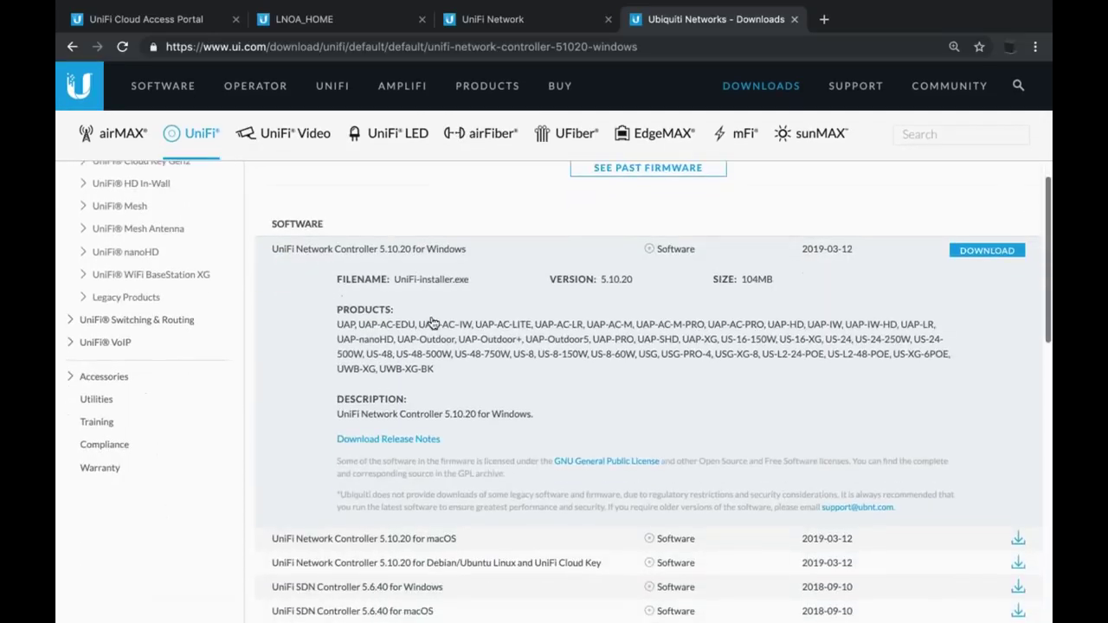
left_click(436, 378)
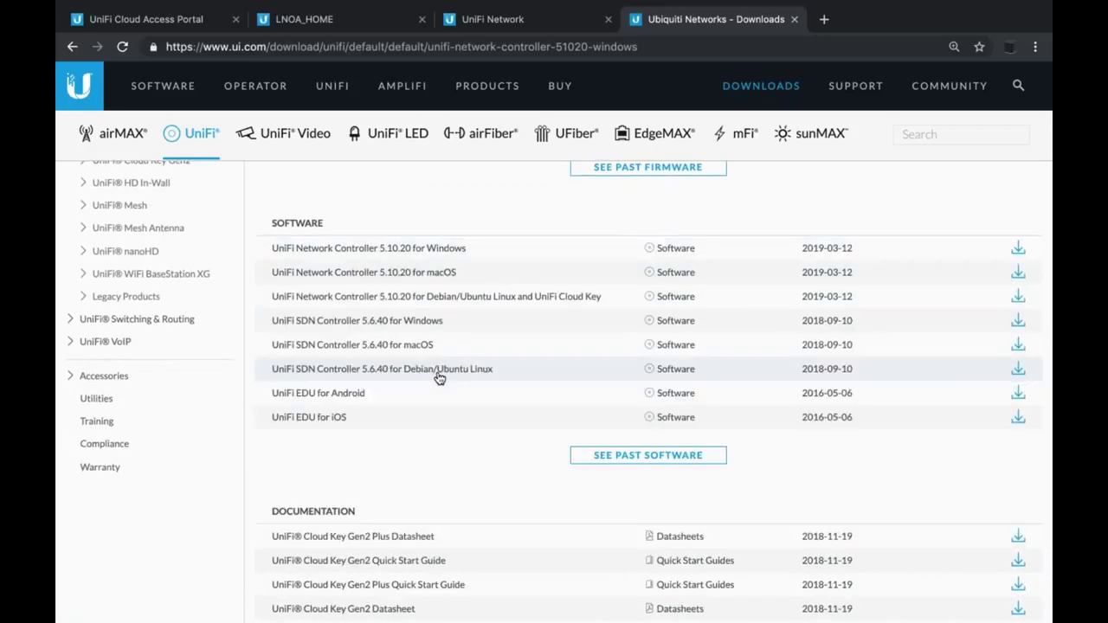
Examine the supported products and description of UniFi SDN Controller 5.6.40 for Windows.
scroll(438, 376, "down", 1)
scroll(438, 375, "down", 3)
scroll(425, 257, "up", 3)
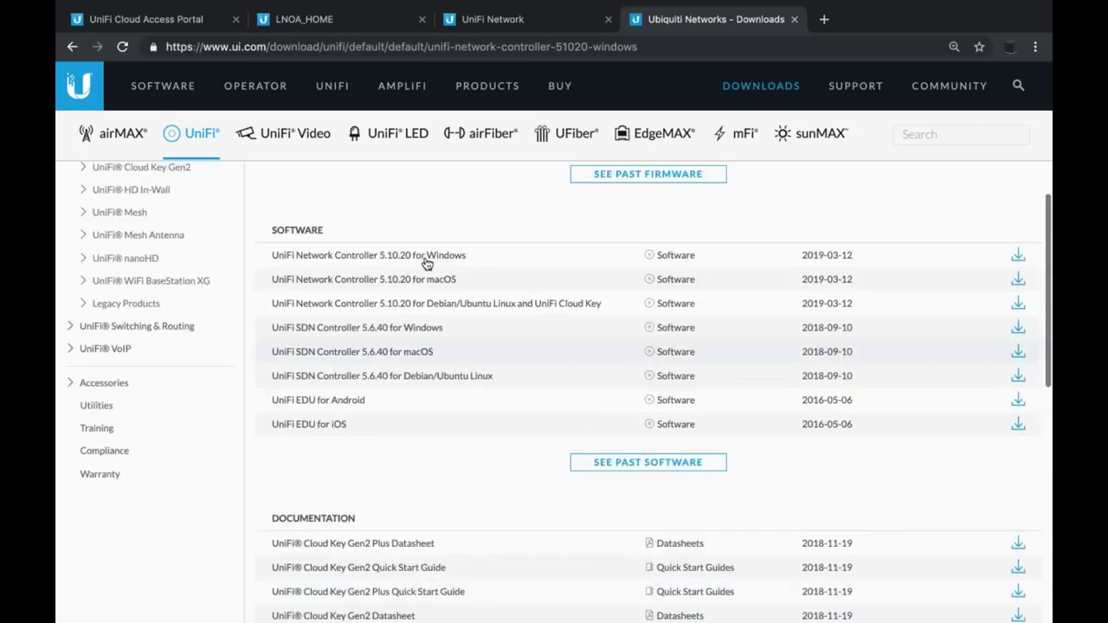
left_click(537, 336)
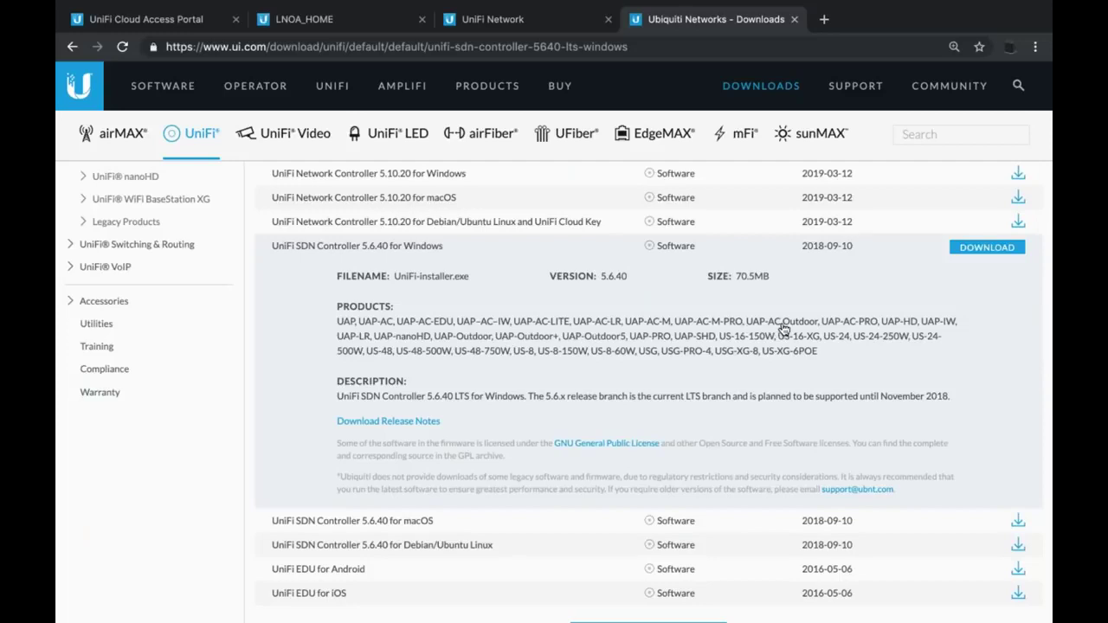
left_click_drag(747, 326, 818, 329)
scroll(806, 336, "down", 1)
scroll(719, 364, "up", 3)
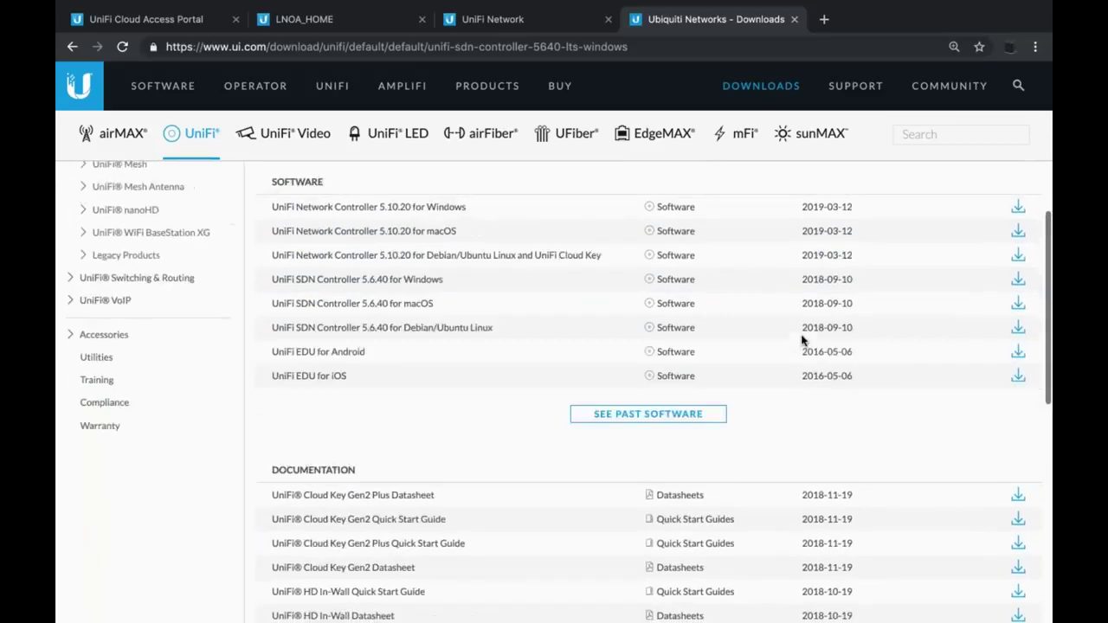
Compare the details of UniFi SDN Controller 5.6.40 for Windows with those of UniFi Network Controller 5.10.20 for Windows.
left_click(633, 390)
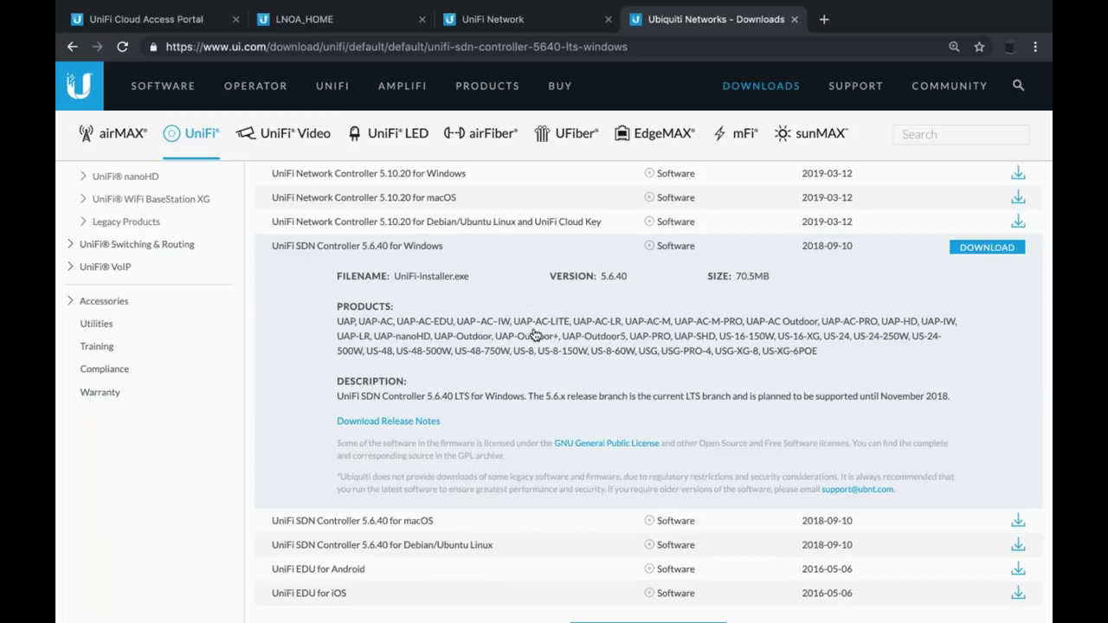
scroll(537, 336, "up", 1)
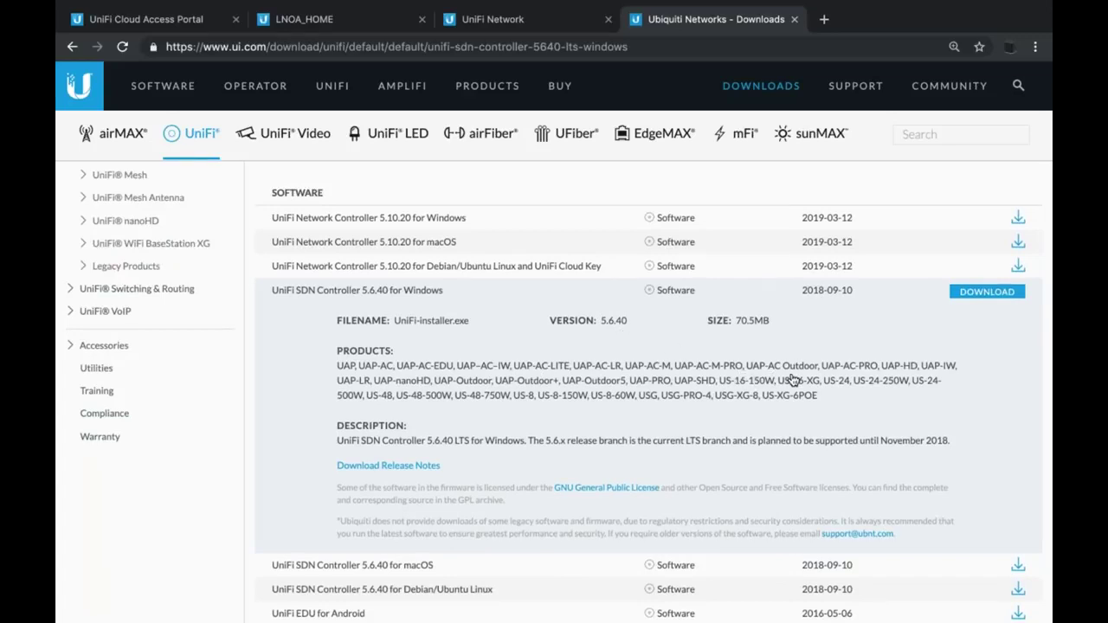
scroll(766, 352, "up", 1)
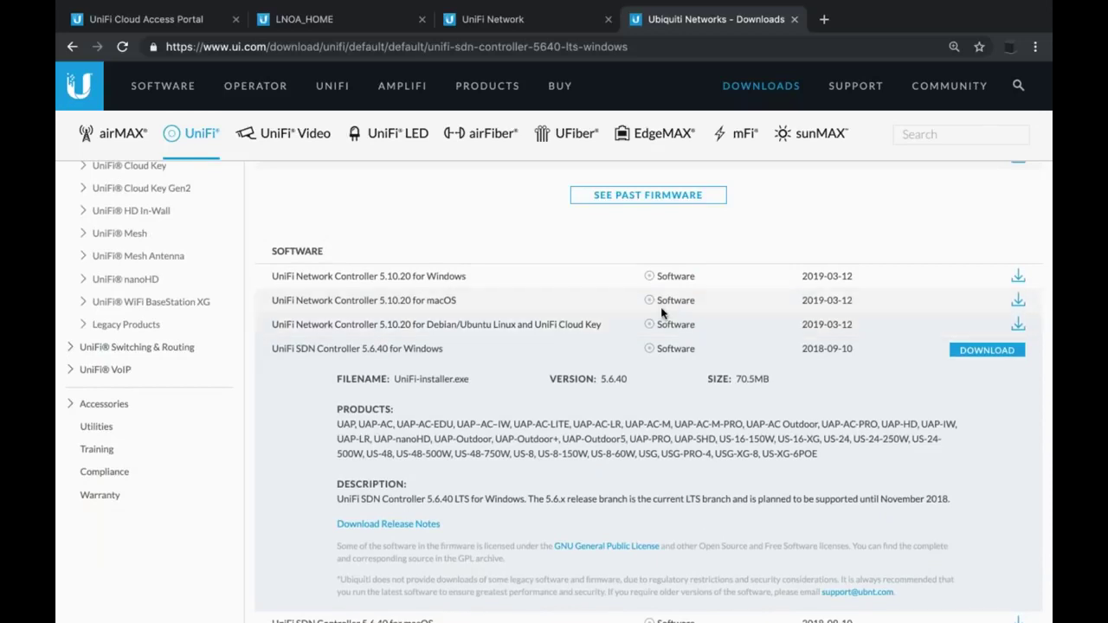
left_click(537, 277)
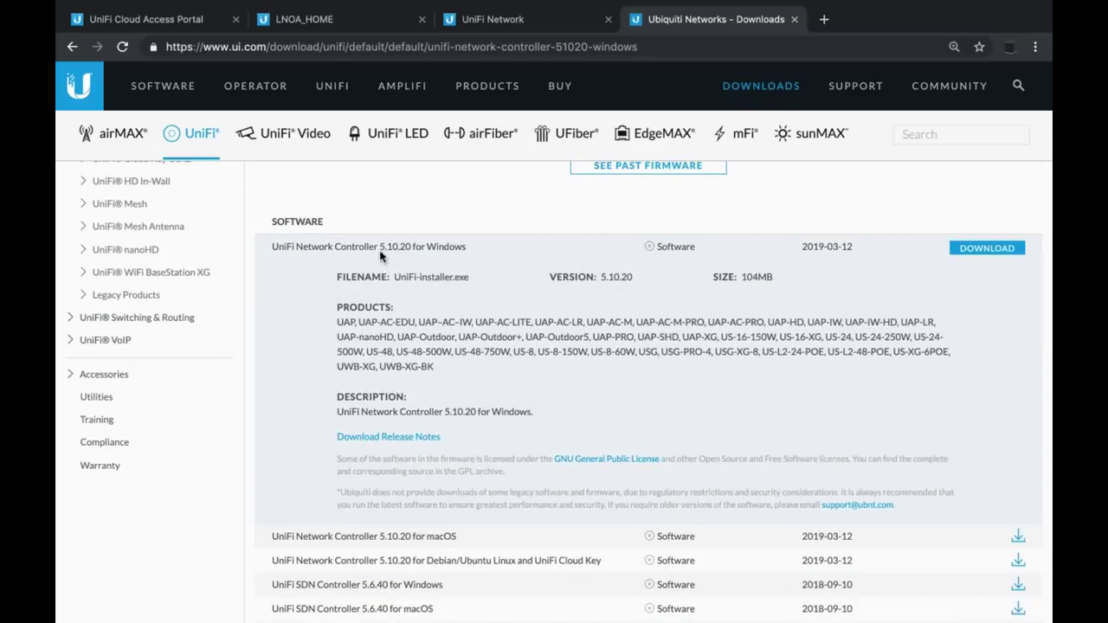
Return to the LNOA_HOME site and look back over its maintenance settings up to the server information.
left_click(371, 21)
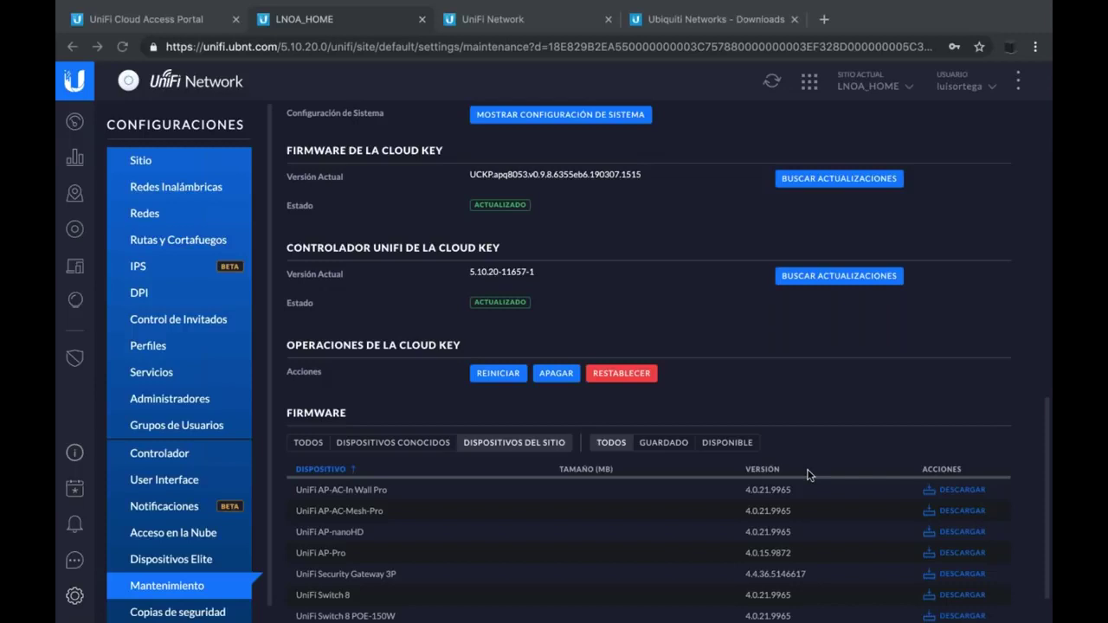
scroll(681, 257, "up", 5)
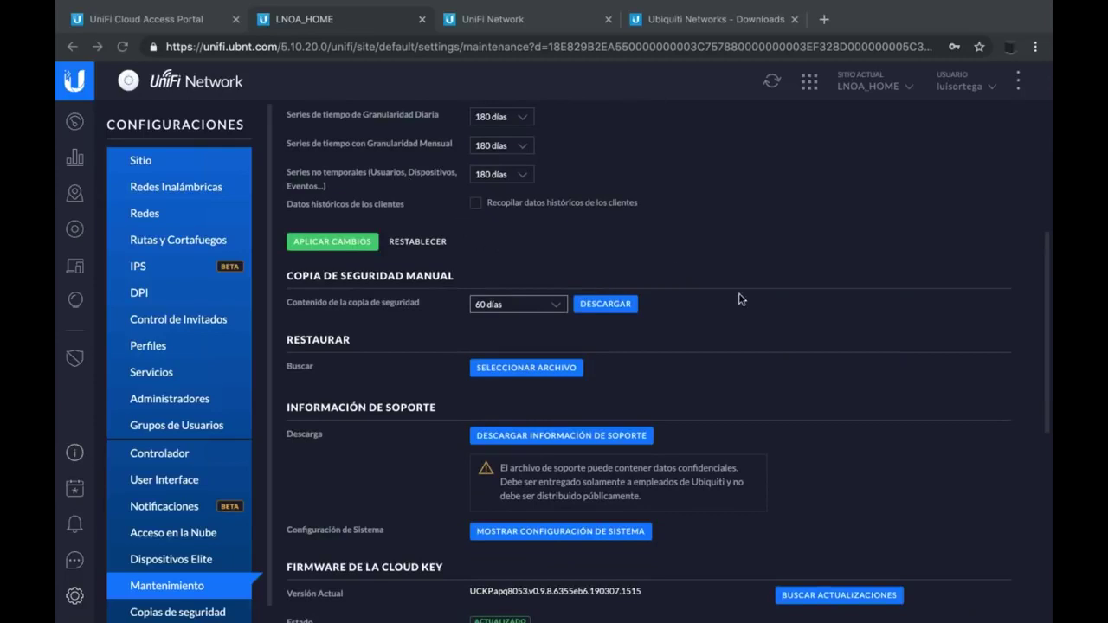
scroll(739, 299, "up", 4)
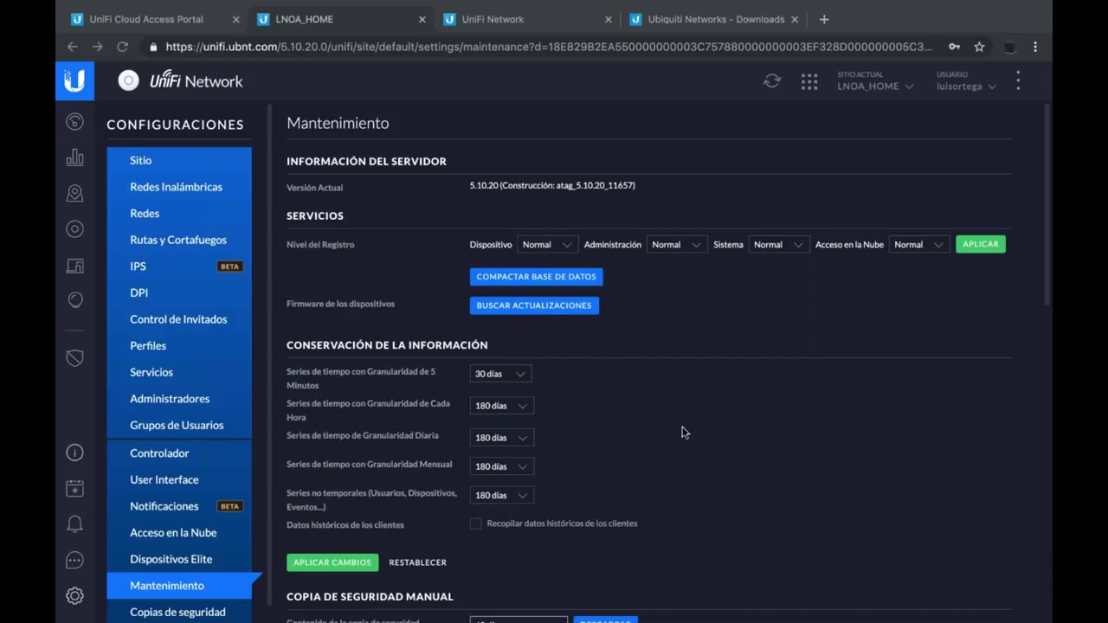
Switch to the QuickTime Player video recording and choose iPhone XS-MAX LNOA as its camera source.
key("ctrl+Left")
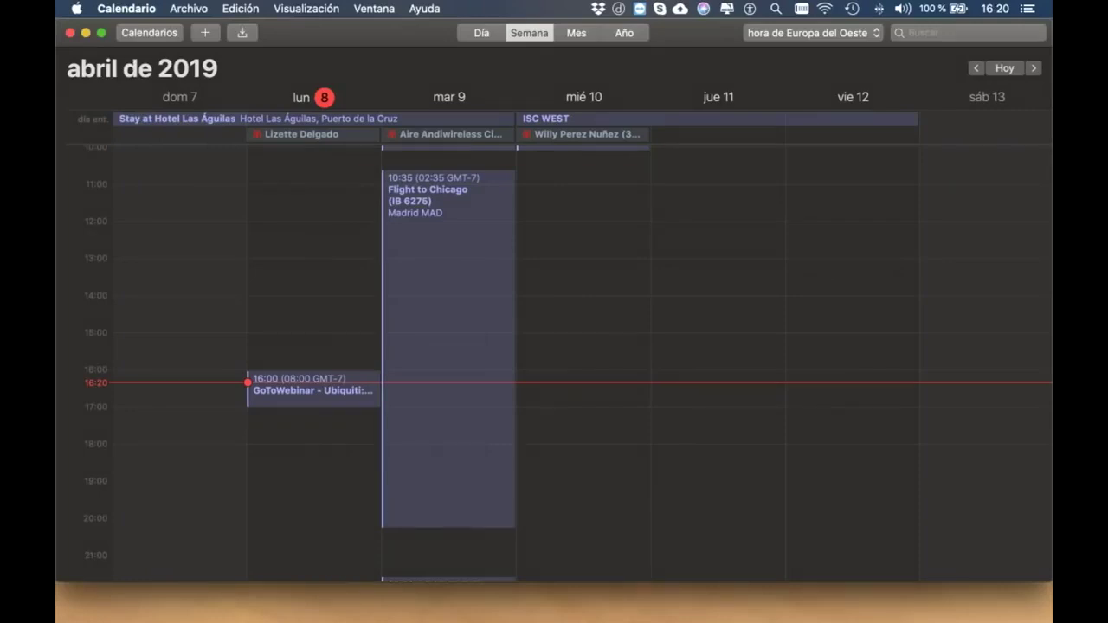
key("super+Tab")
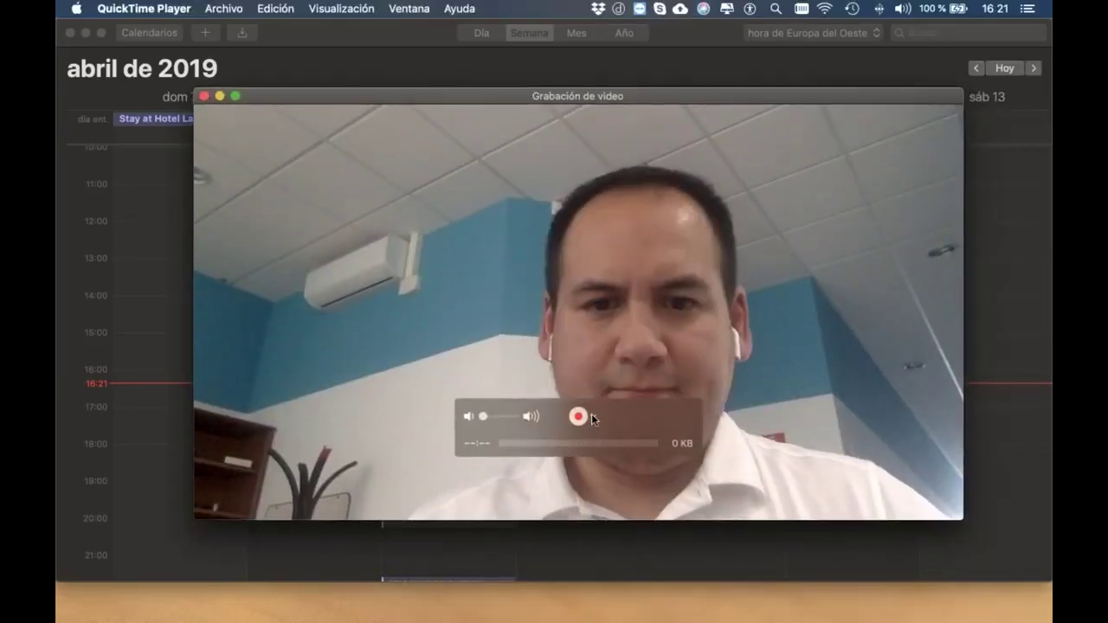
left_click(593, 416)
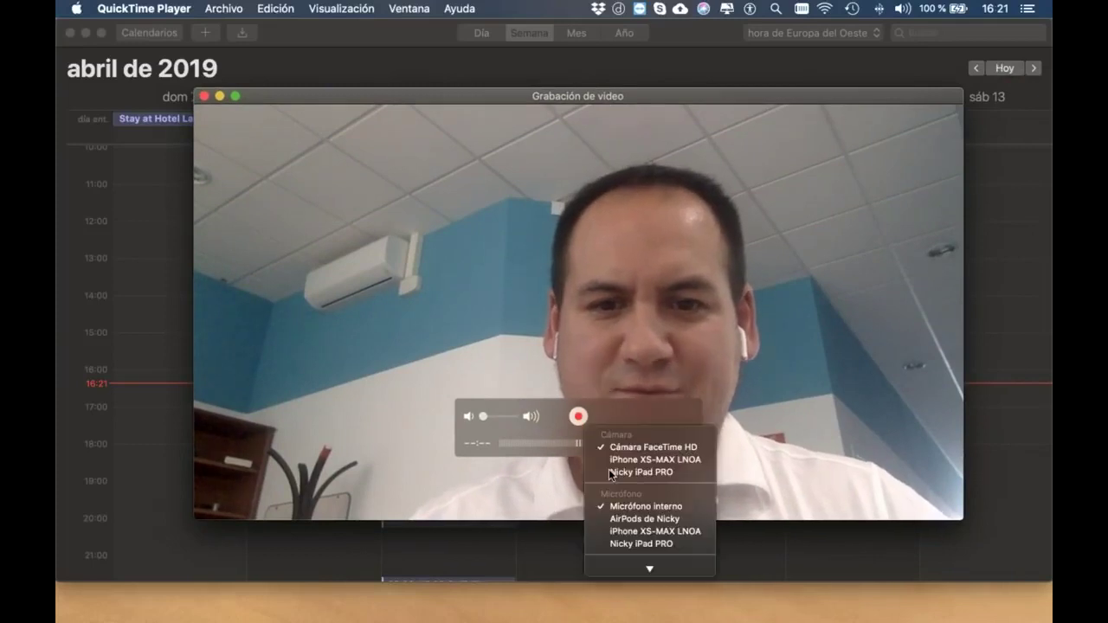
left_click(628, 460)
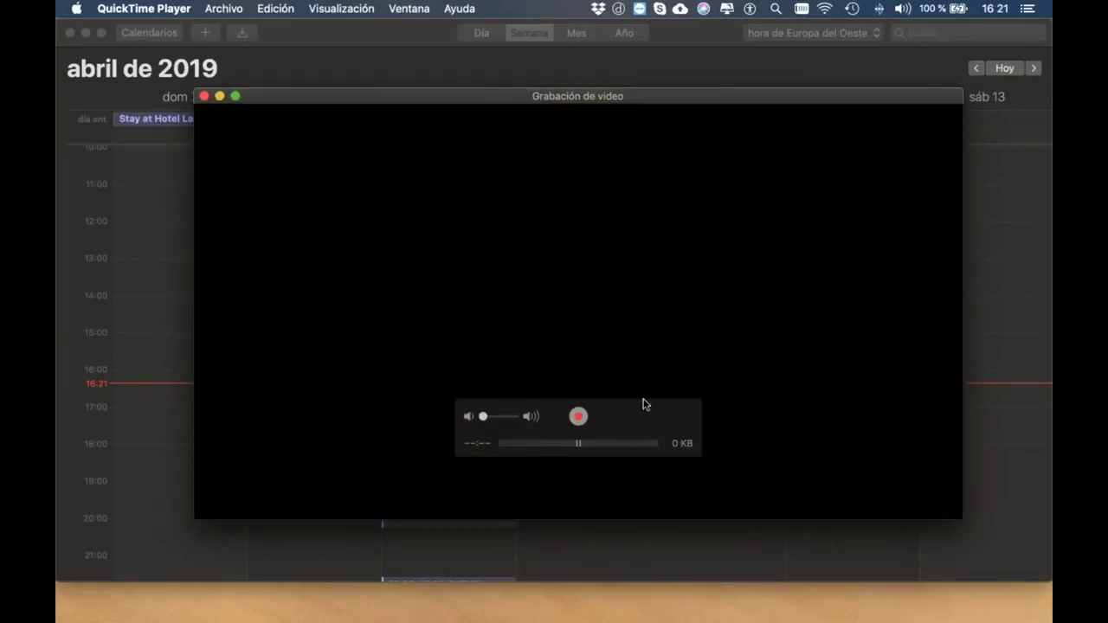
Reposition the video recording window so the mirrored iPhone screen fits near the middle of the desktop.
left_click_drag(681, 98, 758, 7)
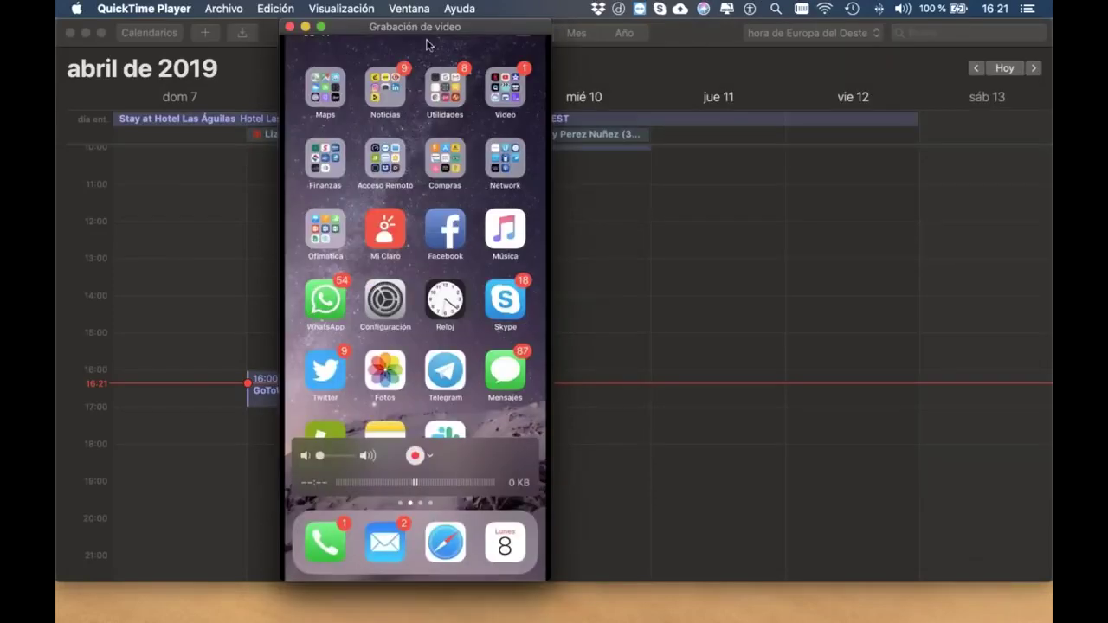
left_click_drag(425, 26, 518, 27)
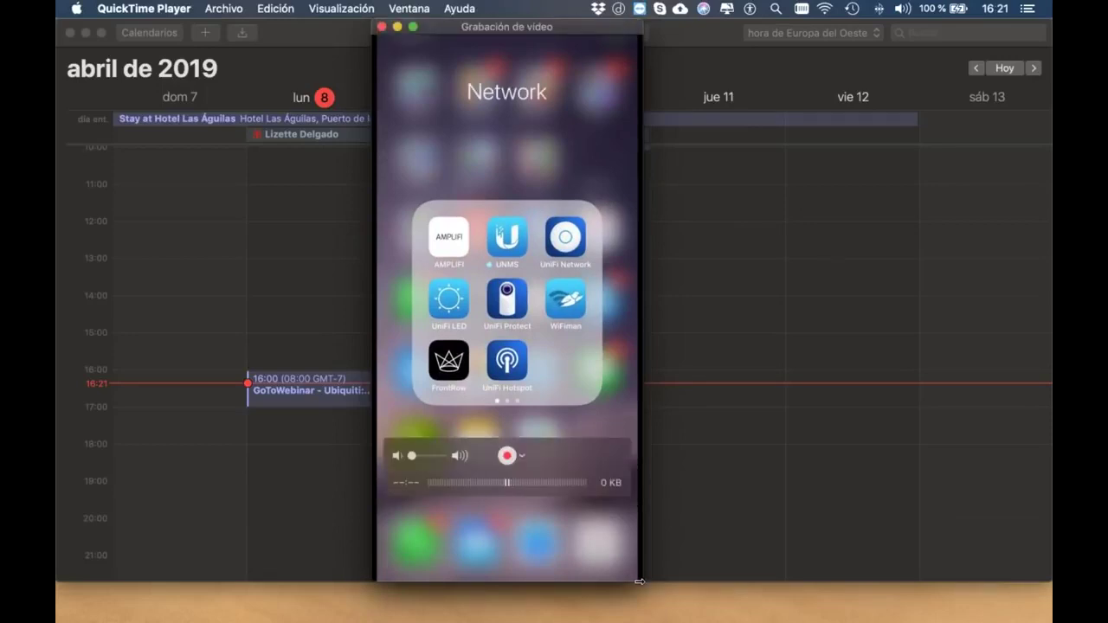
left_click_drag(639, 582, 746, 579)
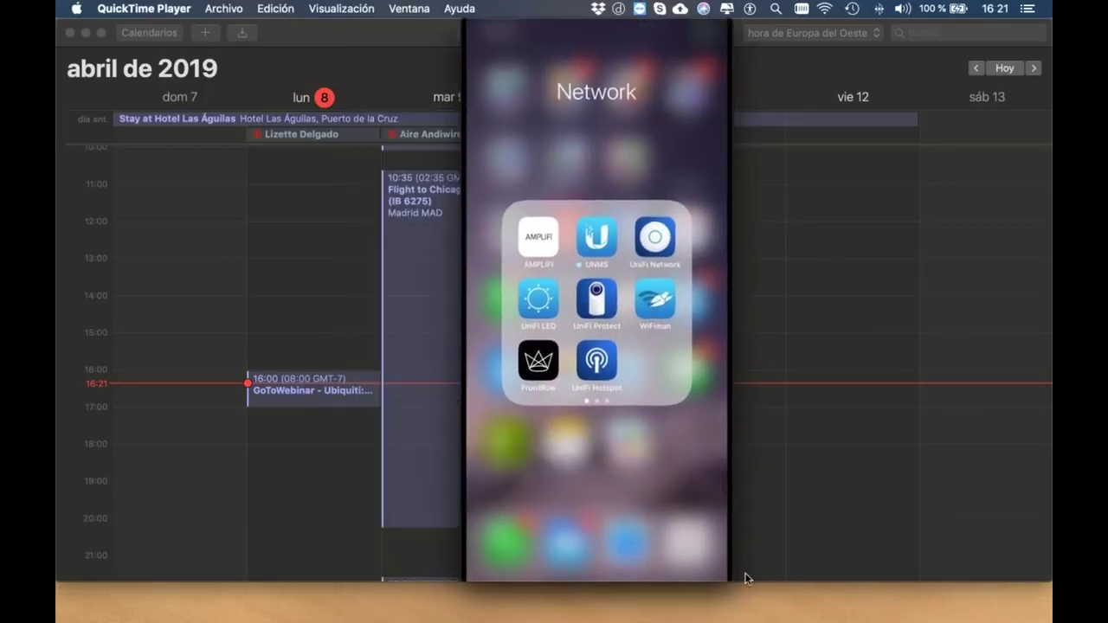
mouse_move(726, 582)
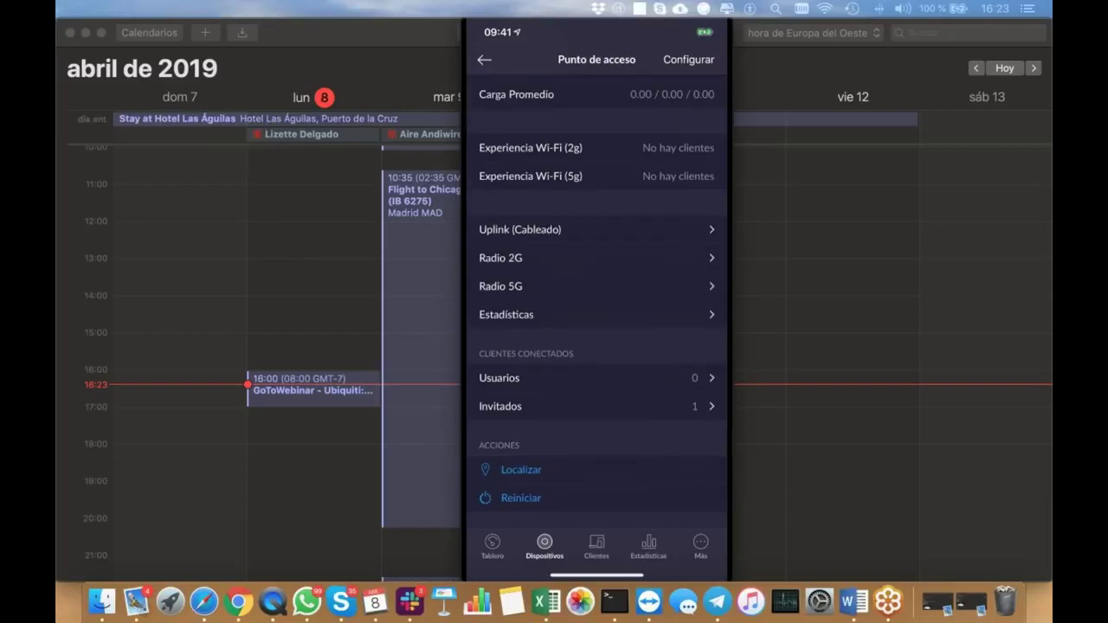
Switch back to Chrome to show the LNOA_HOME dashboard, and open a new browser tab.
key("ctrl+Right")
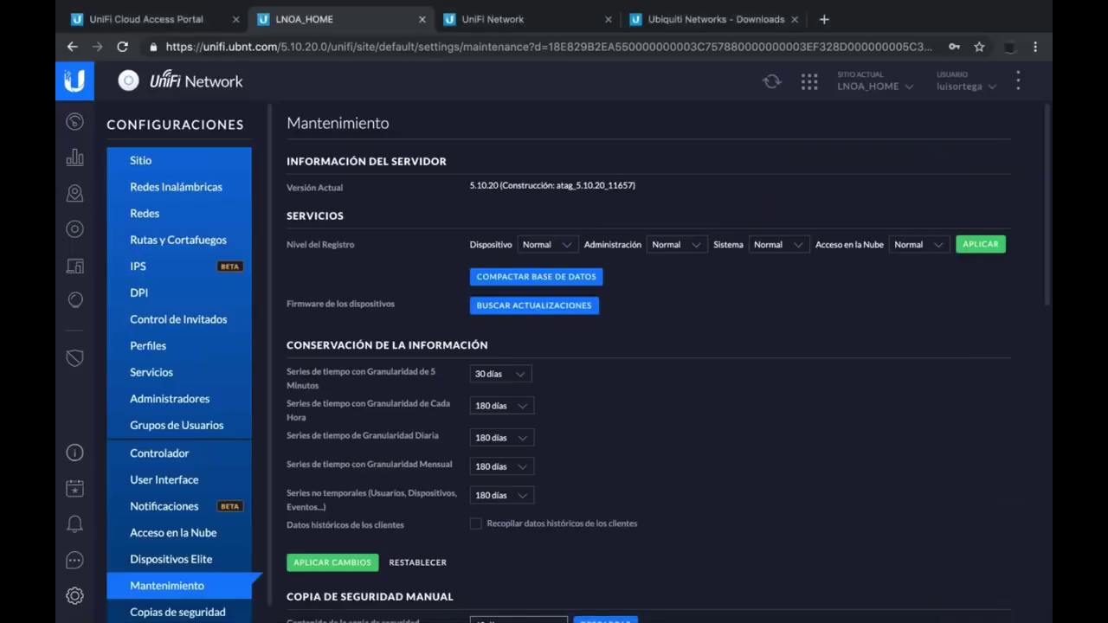
left_click(74, 122)
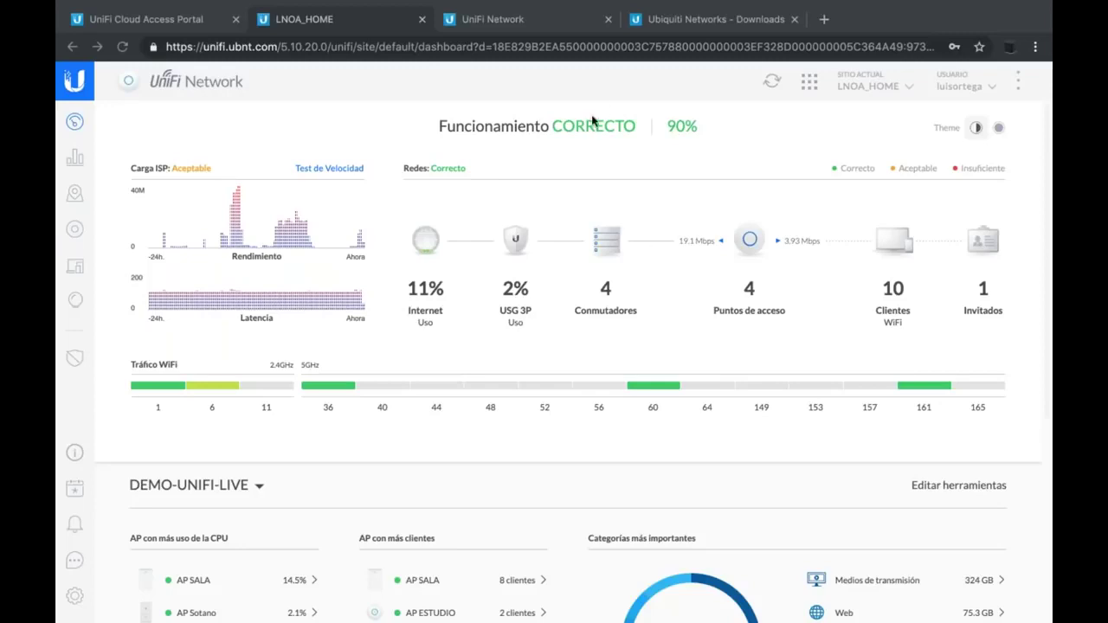
left_click(705, 19)
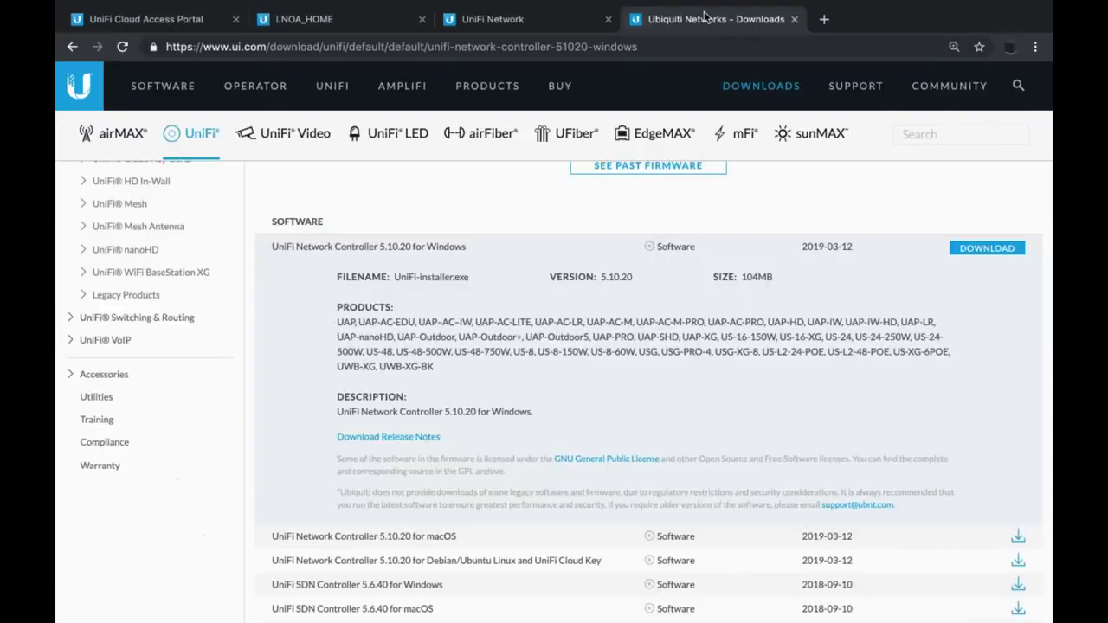
left_click(824, 19)
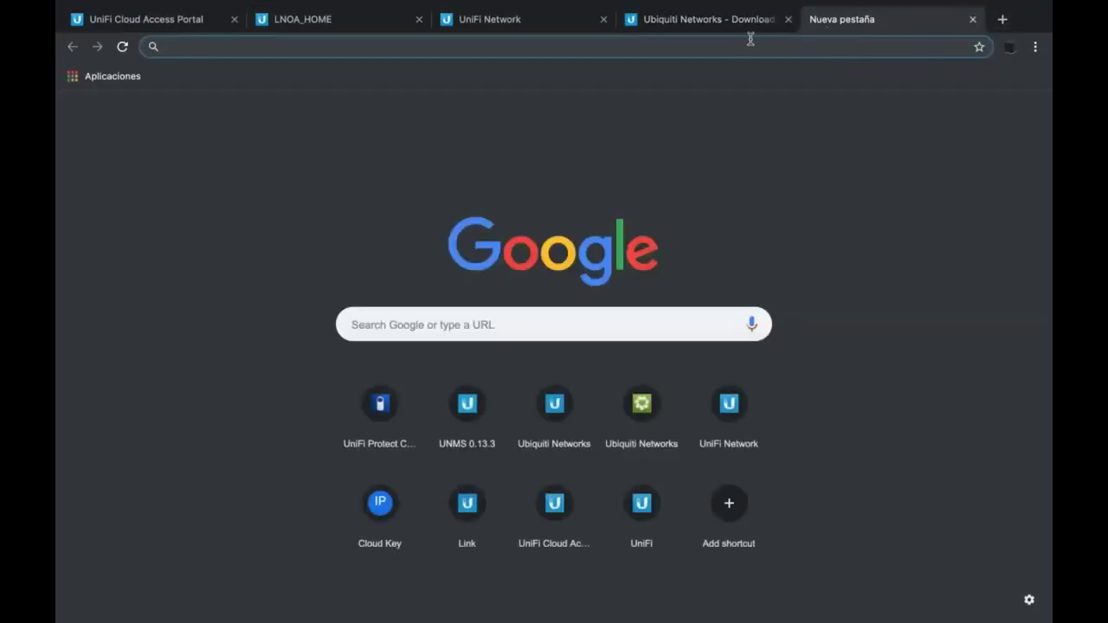
type("cou")
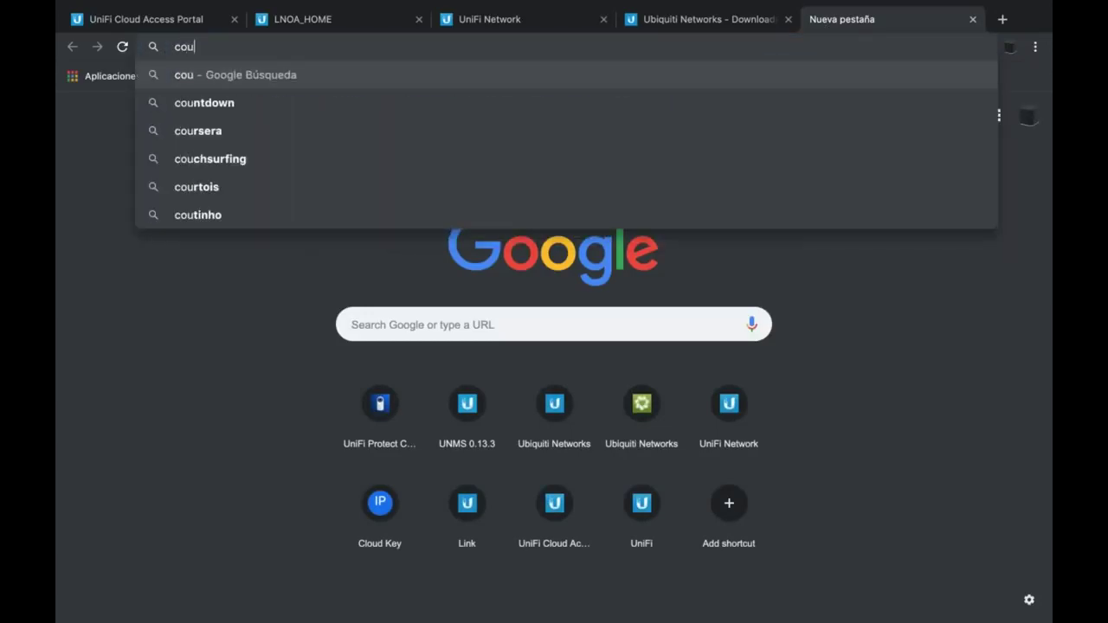
key("BackSpace")
key("BackSpace")
key("BackSpace")
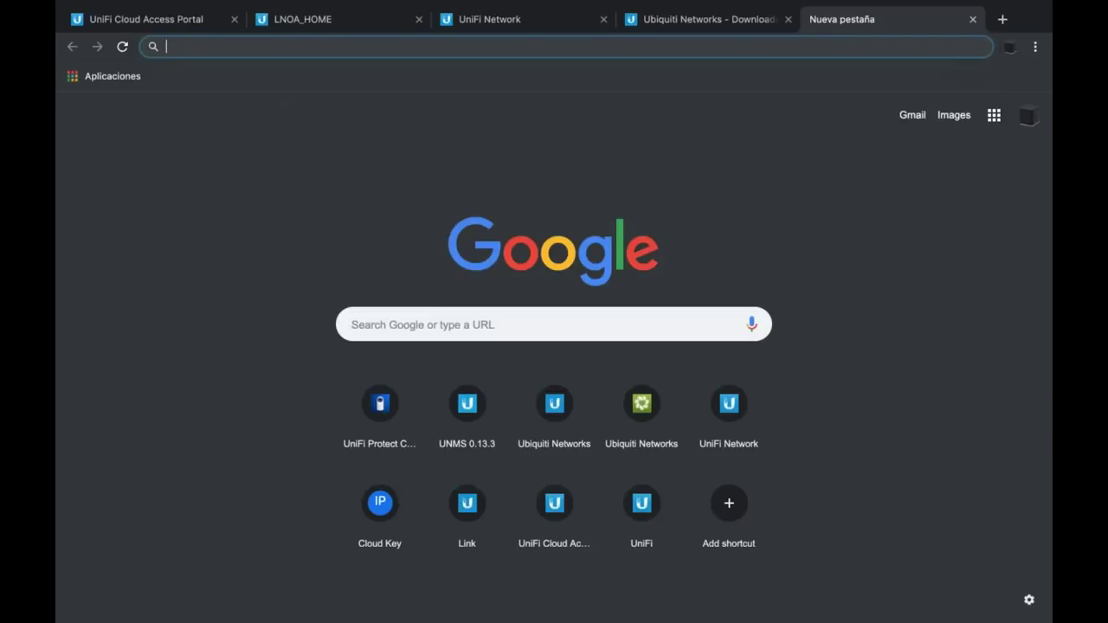
type("f")
key("BackSpace")
type("ubnt")
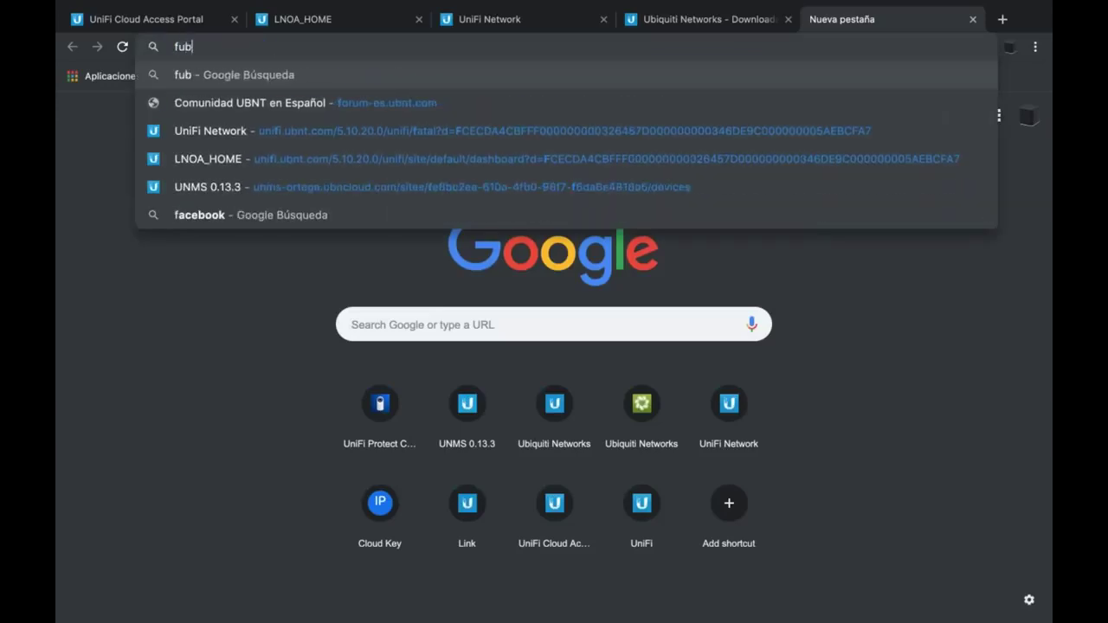
key("BackSpace")
key("BackSpace")
key("BackSpace")
key("BackSpace")
key("BackSpace")
Search Google for "ubnt foro" and open the Ubiquiti community forums.
type("ubnt foro")
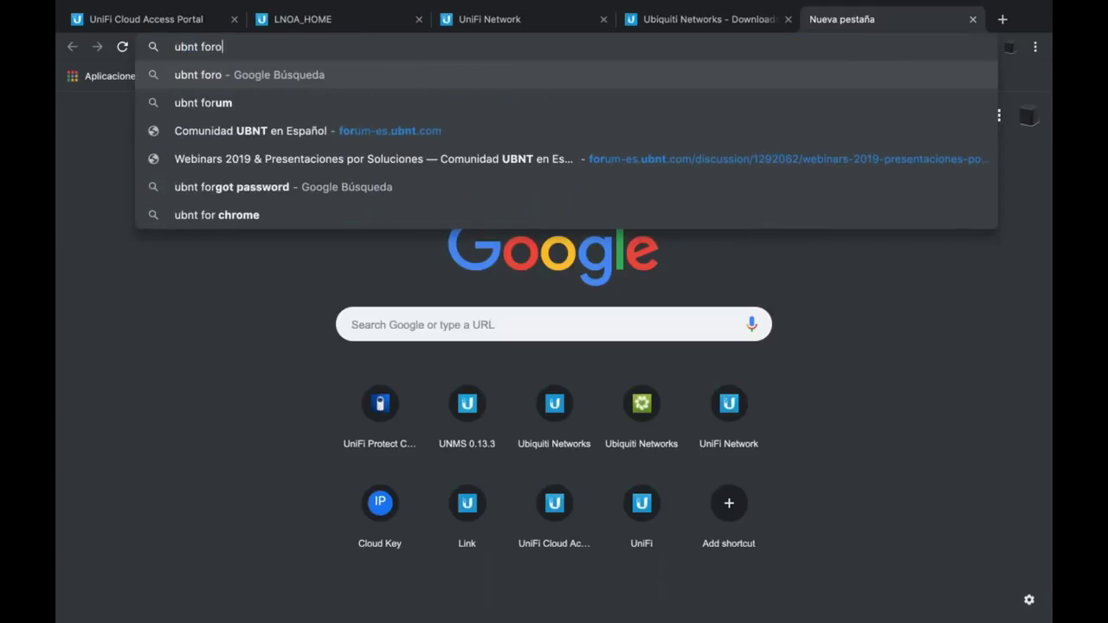
key("Return")
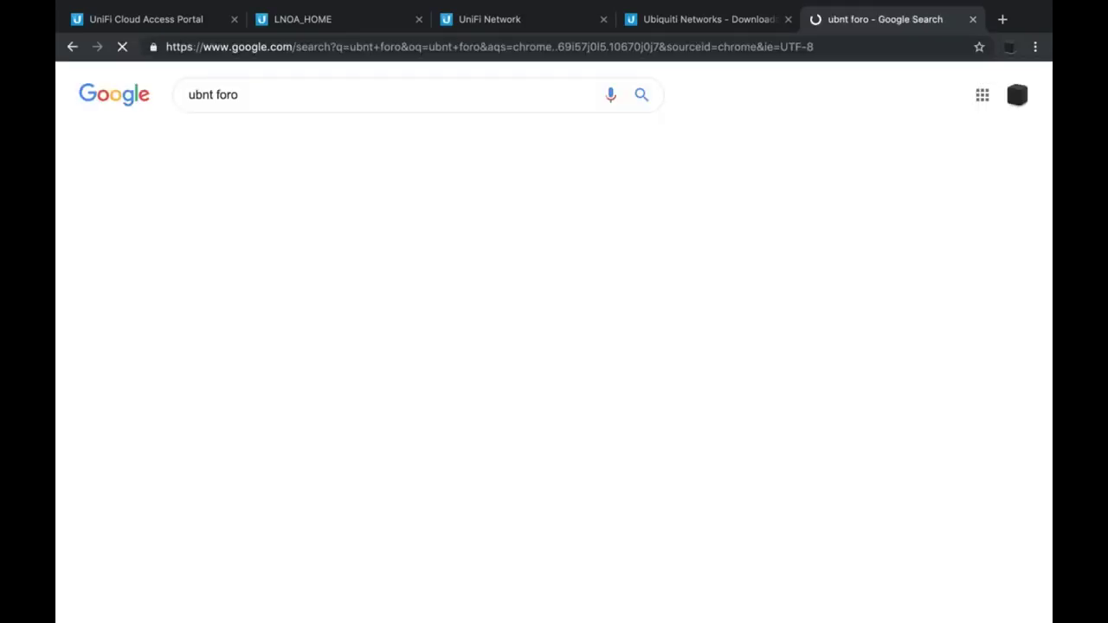
scroll(266, 392, "down", 3)
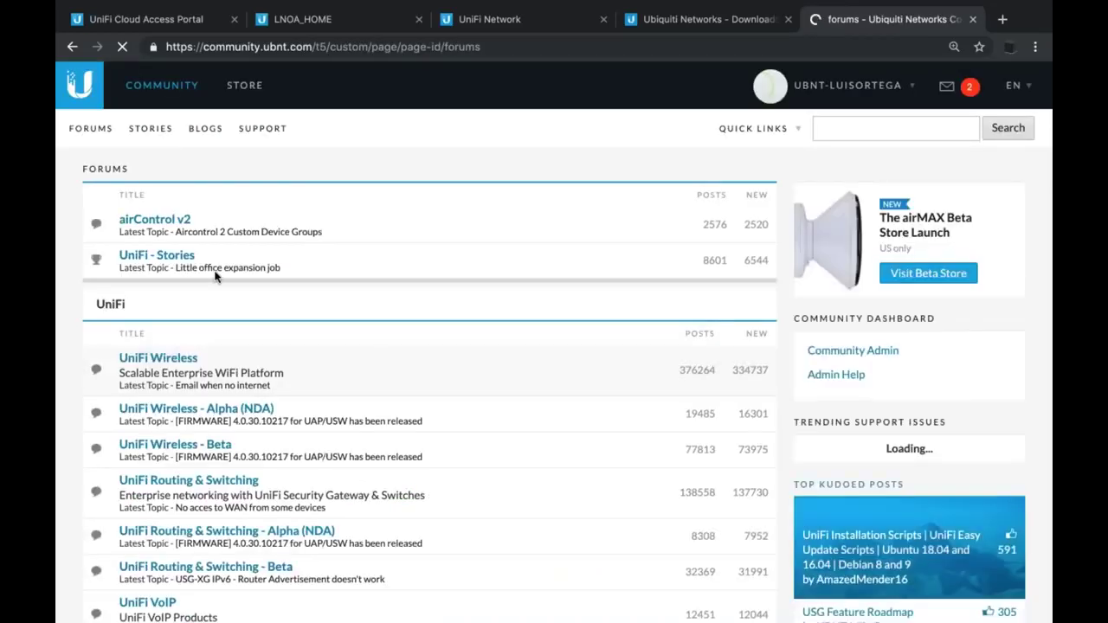
Open the UniFi stories in the community's Stories section and browse the first page of installations.
left_click(154, 132)
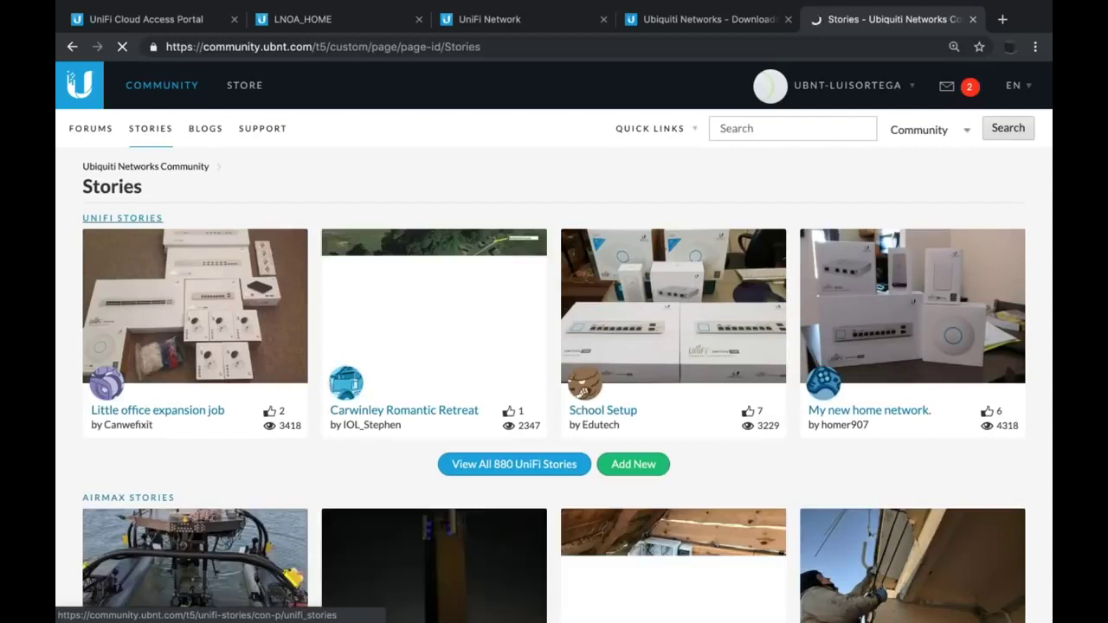
left_click(122, 217)
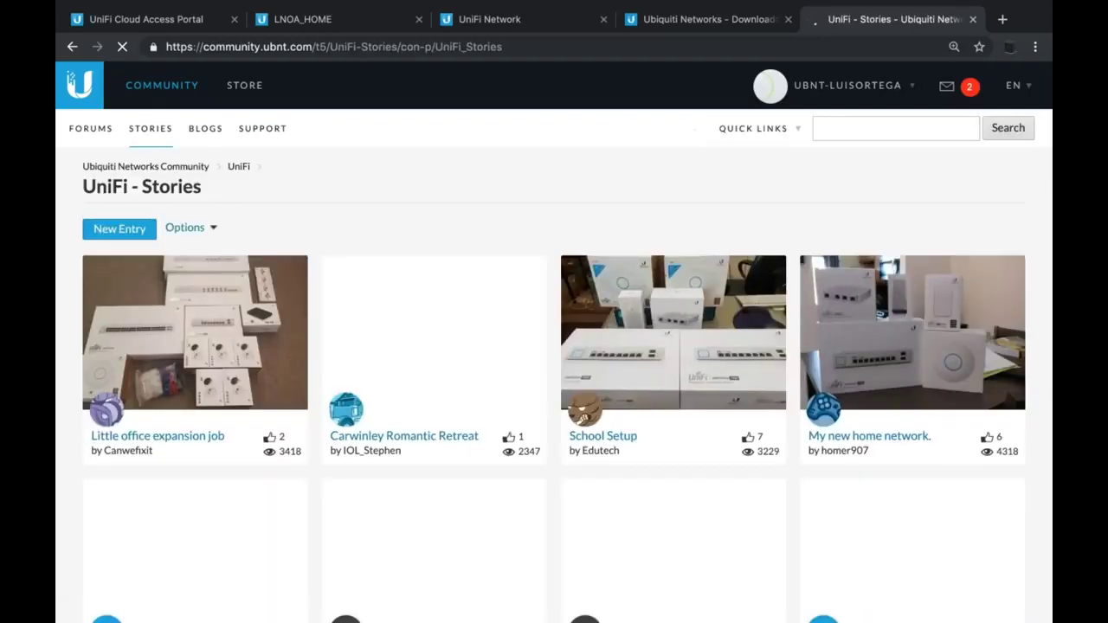
scroll(756, 373, "down", 1)
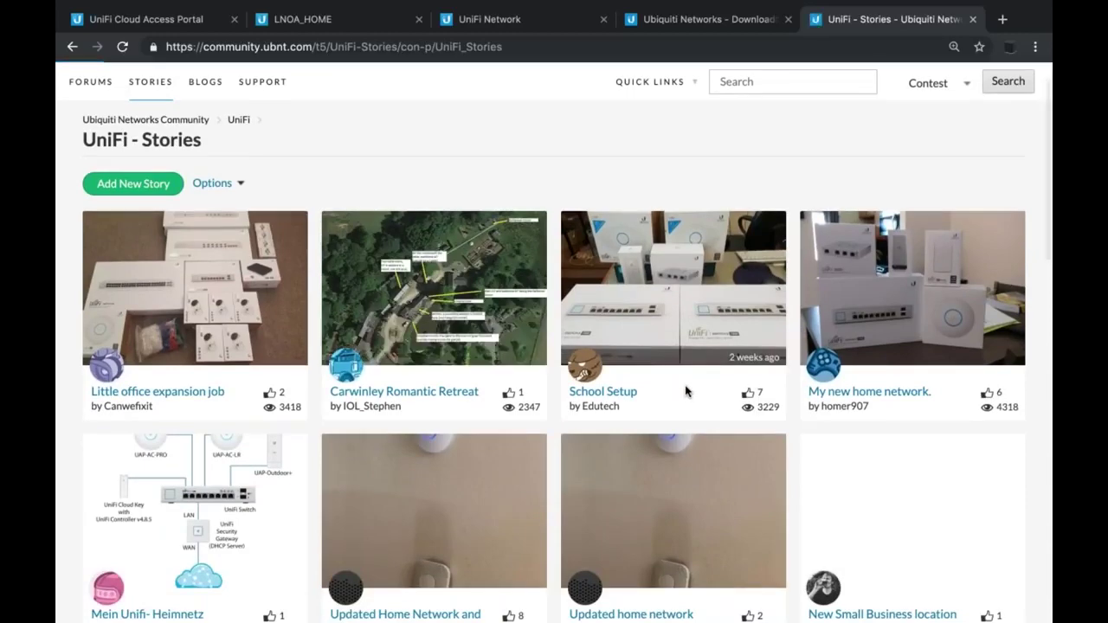
scroll(685, 392, "down", 8)
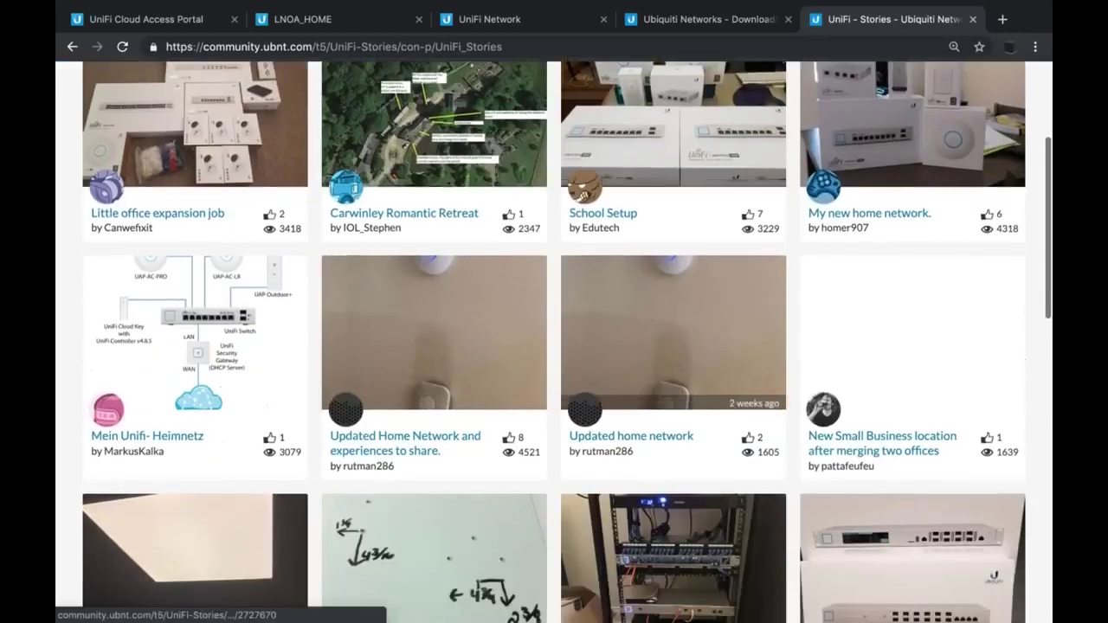
scroll(955, 424, "down", 4)
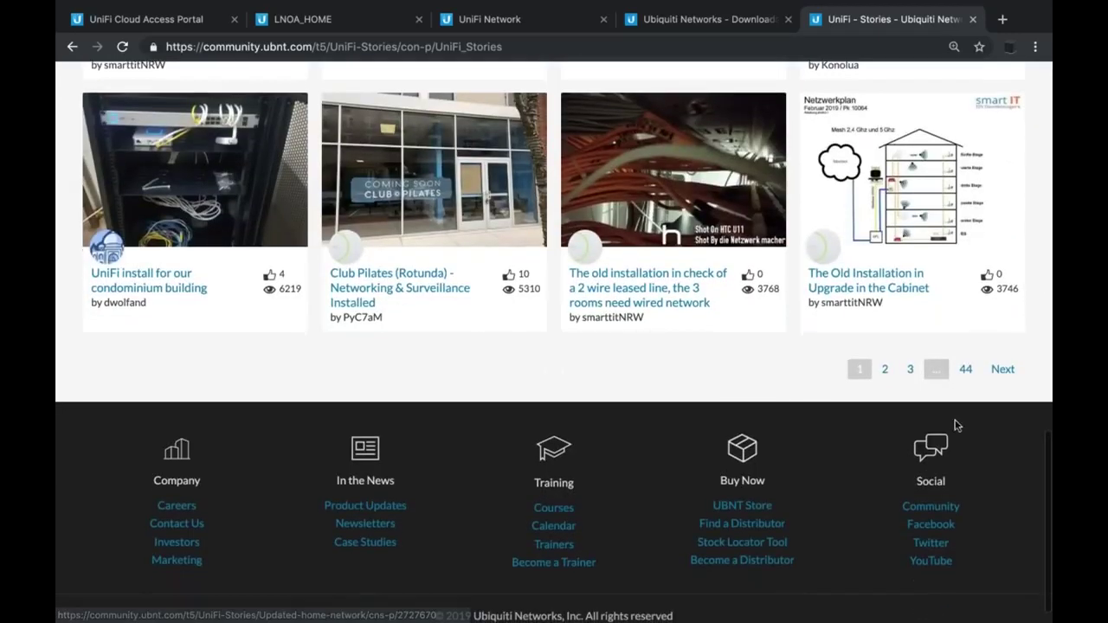
Browse the second page of UniFi stories down to its end.
left_click(886, 373)
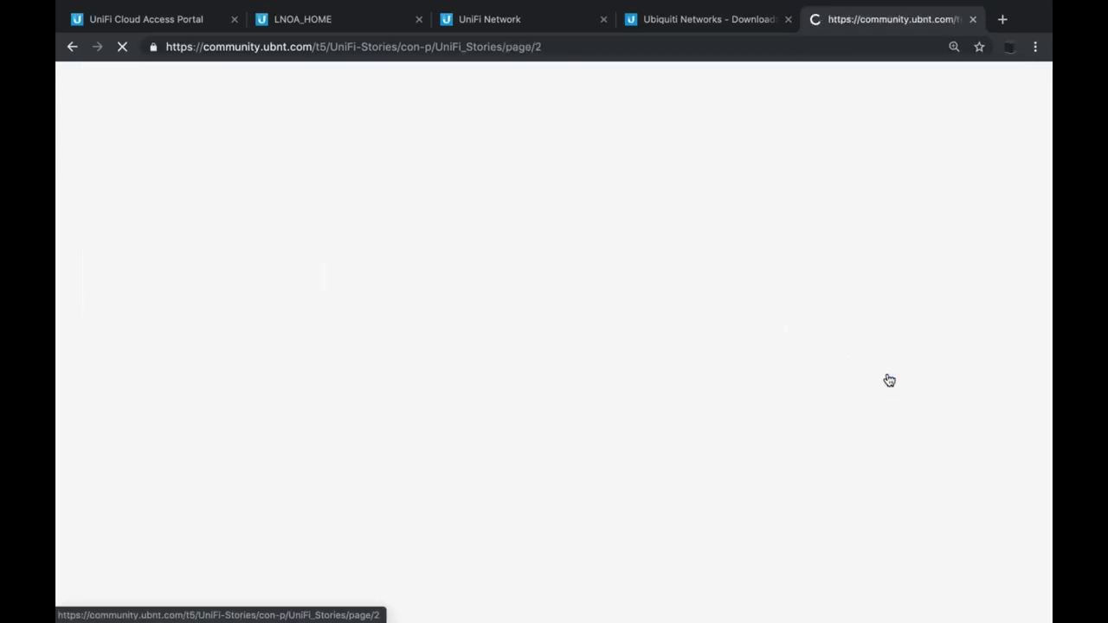
scroll(672, 447, "down", 5)
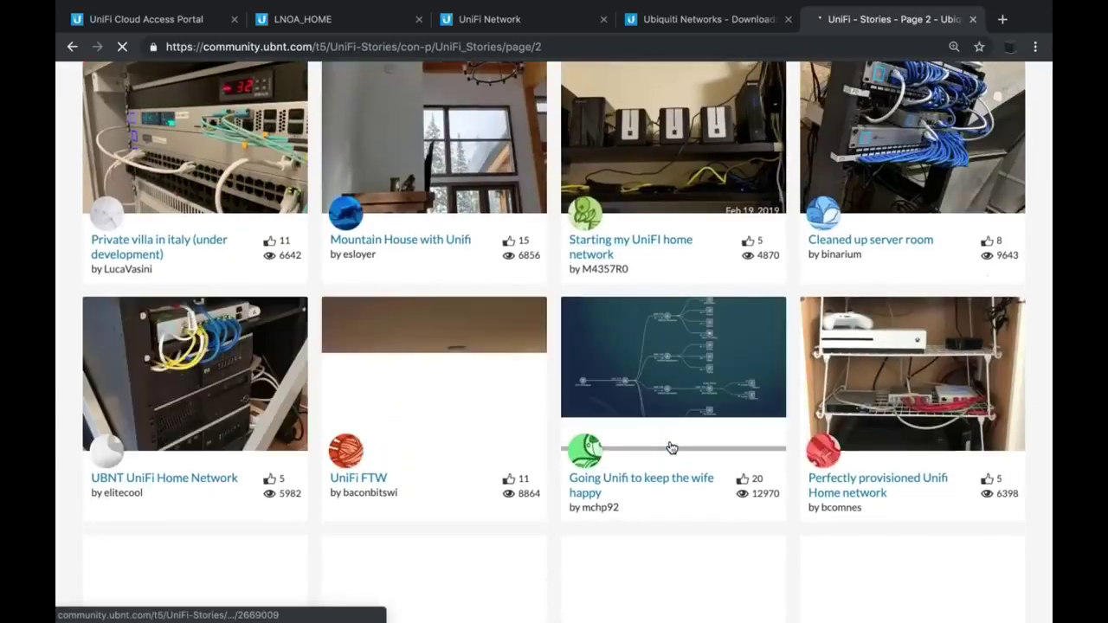
scroll(672, 447, "down", 5)
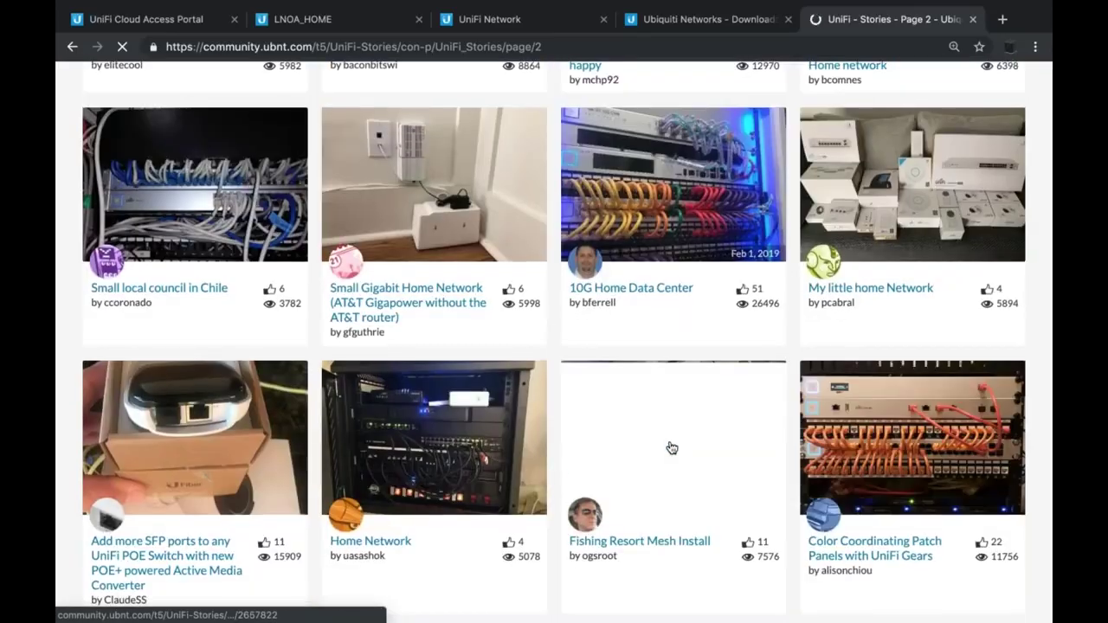
scroll(671, 447, "down", 4)
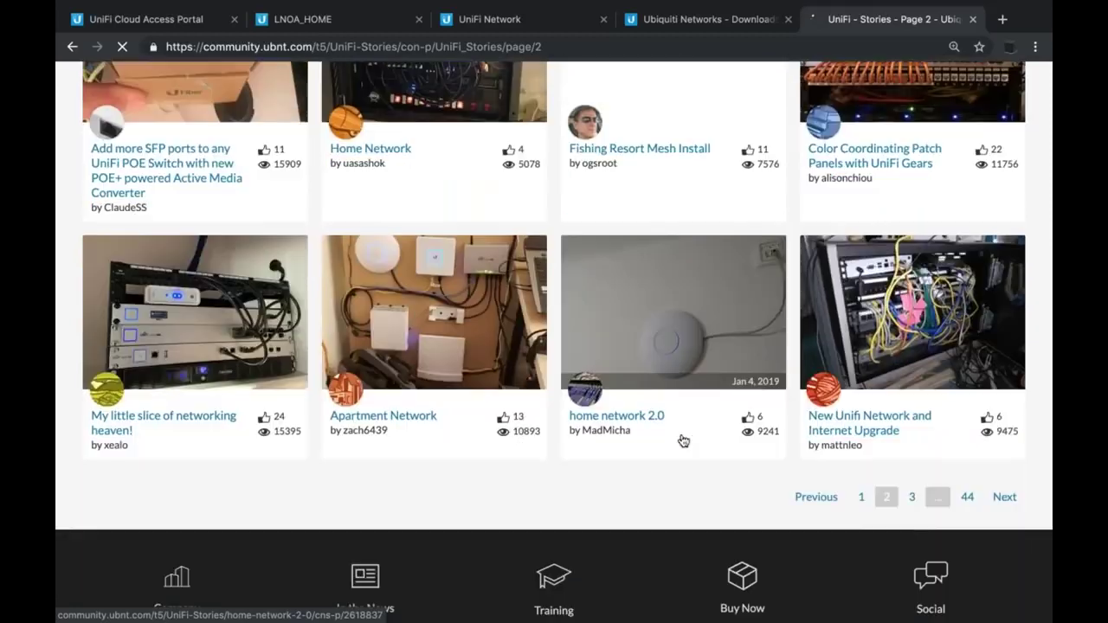
Go to page 3 of the UniFi stories and view the story "G20 ARGENTINA - Ubiquiti Unifi XG Solution".
left_click(914, 471)
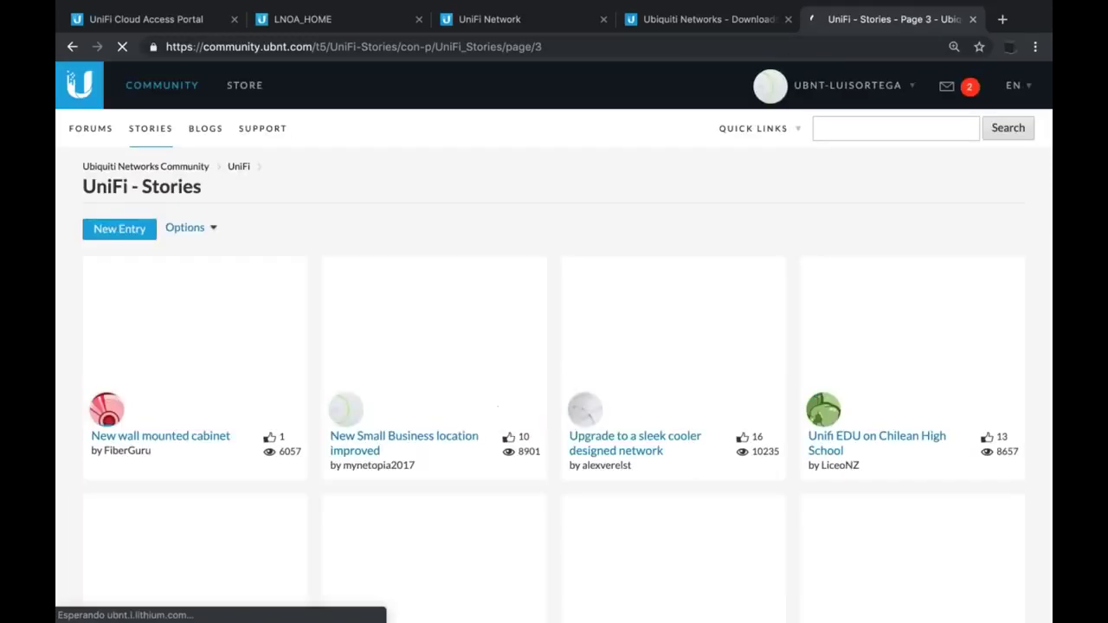
scroll(610, 409, "down", 2)
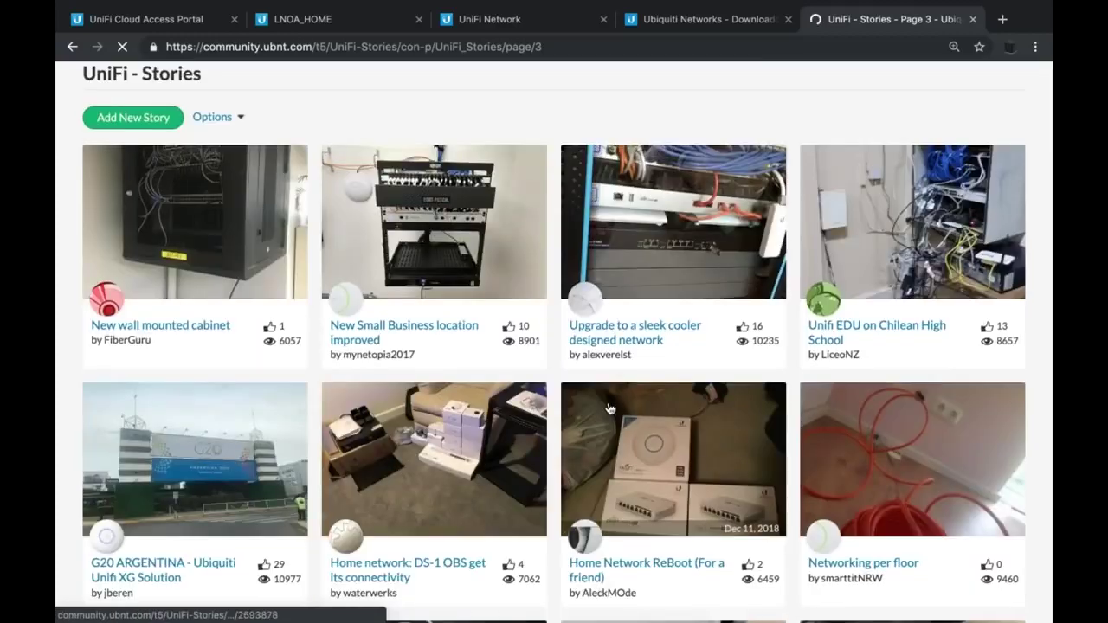
scroll(610, 409, "down", 2)
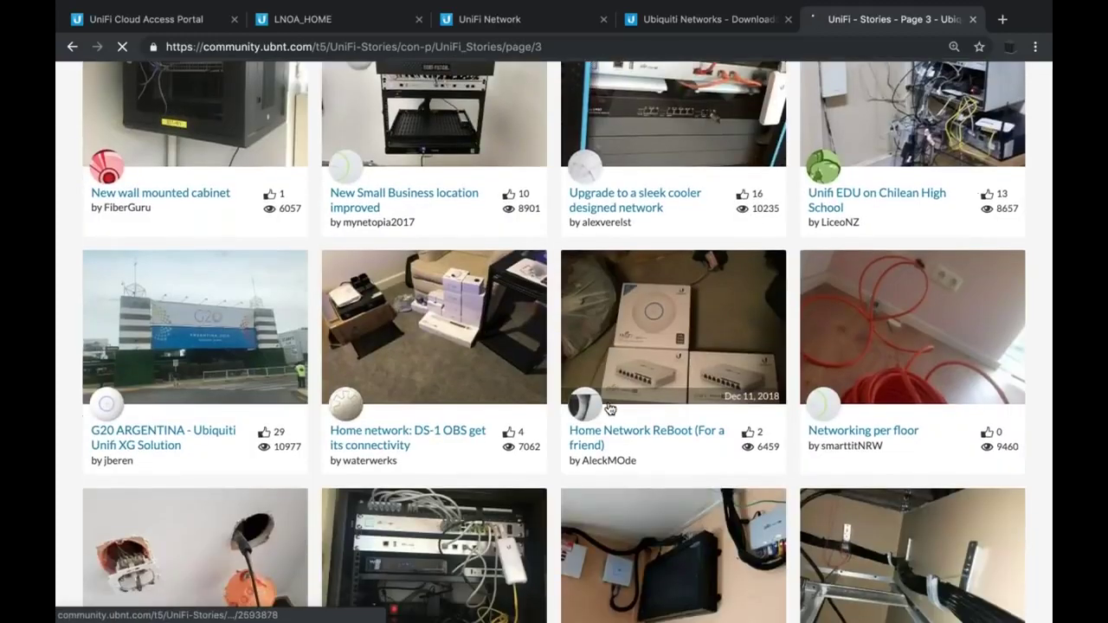
left_click(203, 435)
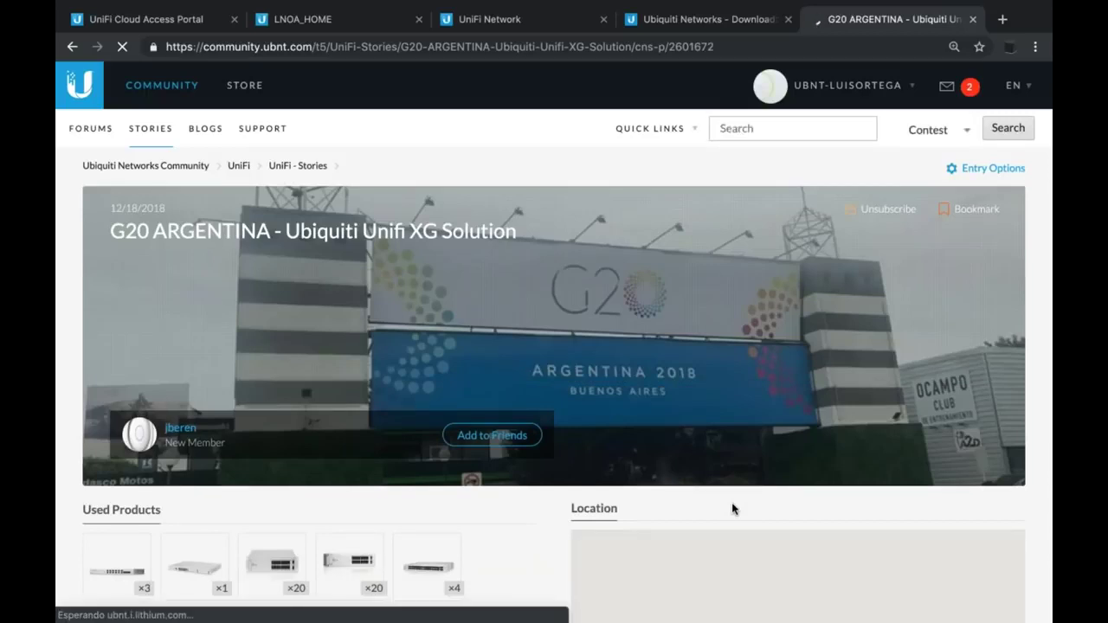
scroll(733, 508, "down", 2)
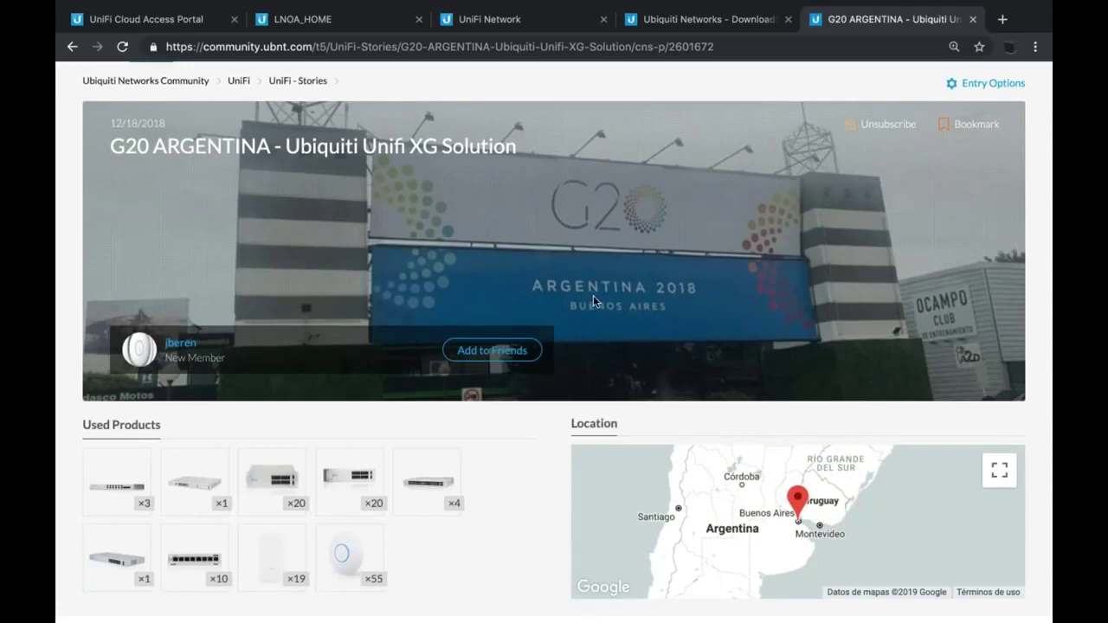
Read the G20 Argentina story through its used products, location, description and installation photos, and return to the network monitoring photos.
scroll(609, 420, "down", 5)
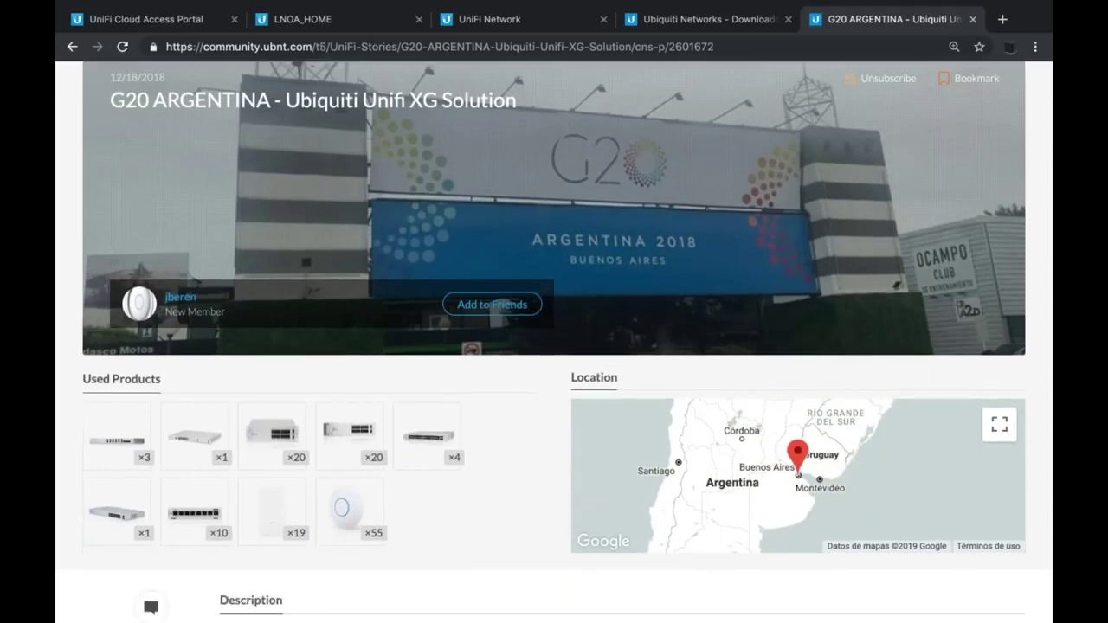
scroll(547, 442, "down", 3)
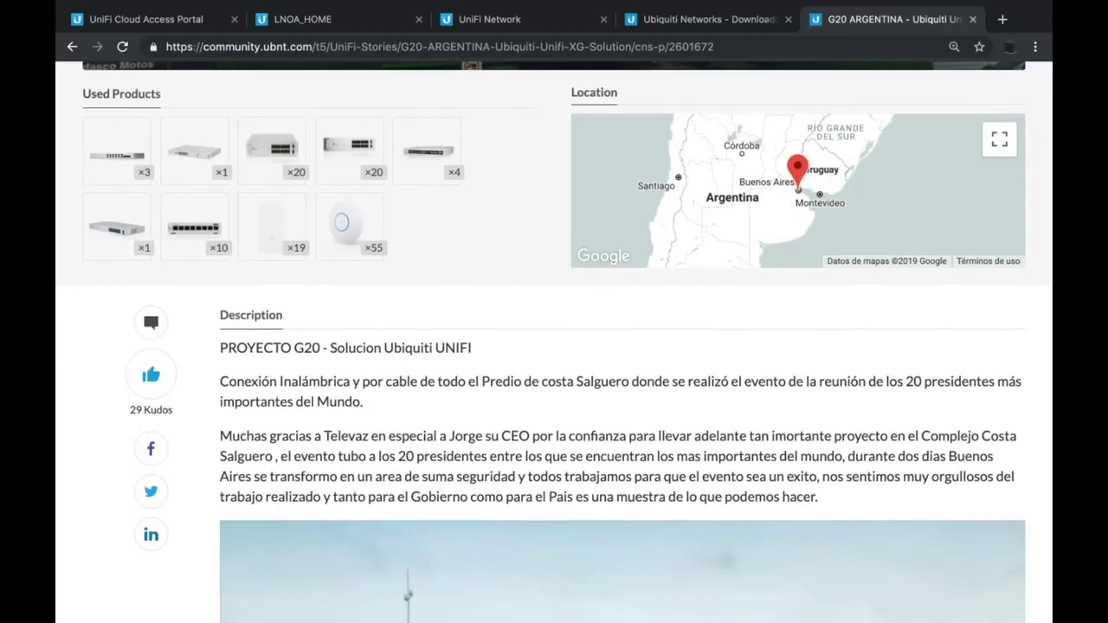
scroll(622, 346, "down", 10)
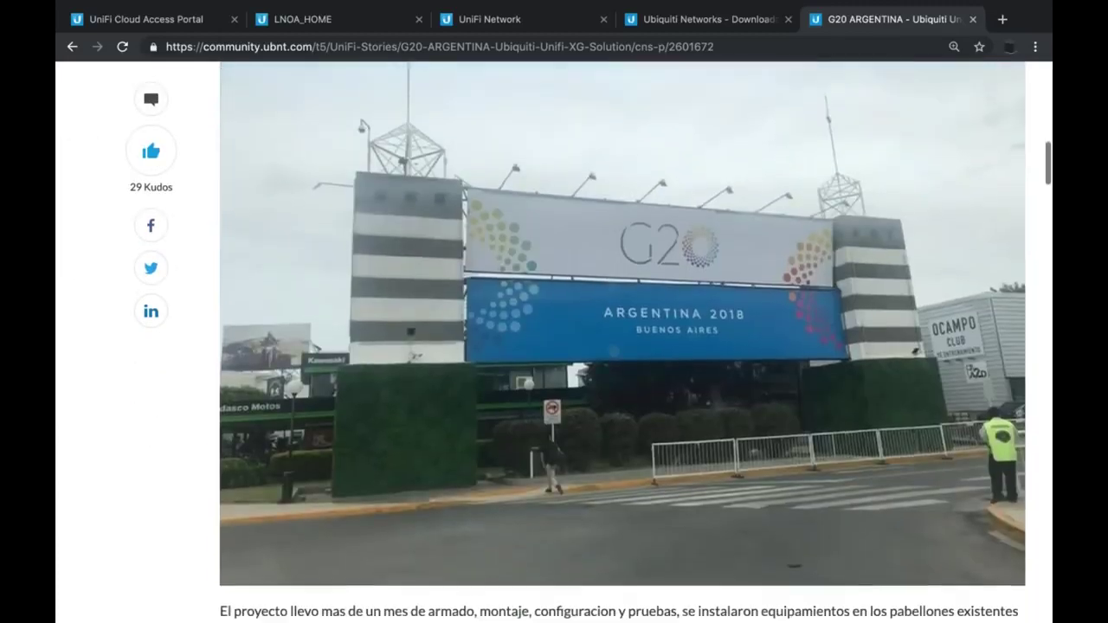
scroll(622, 346, "down", 10)
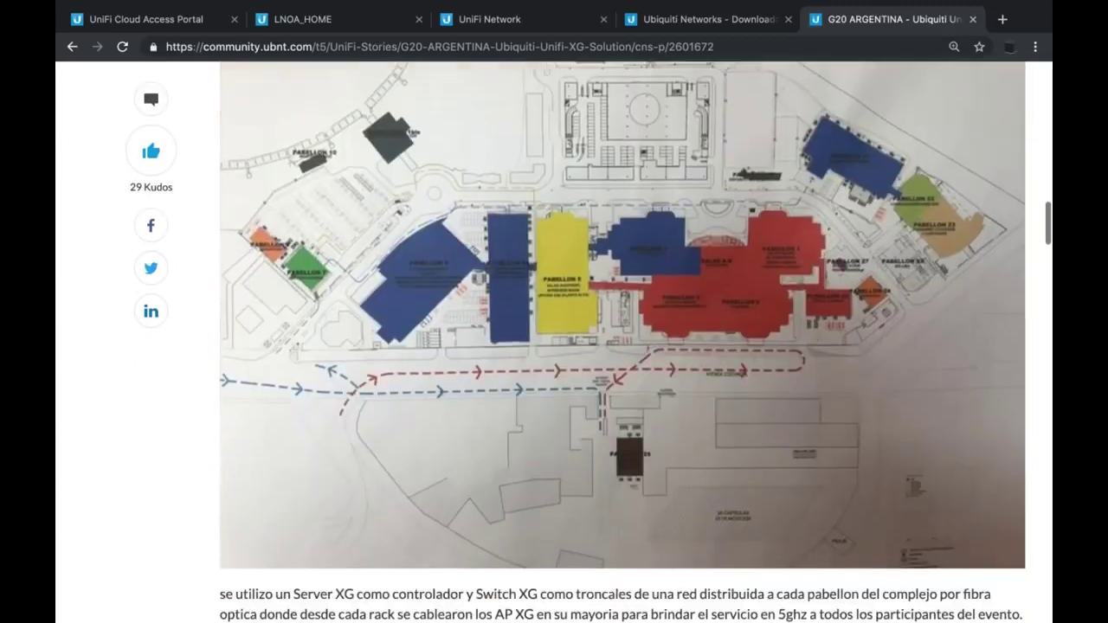
scroll(623, 341, "down", 5)
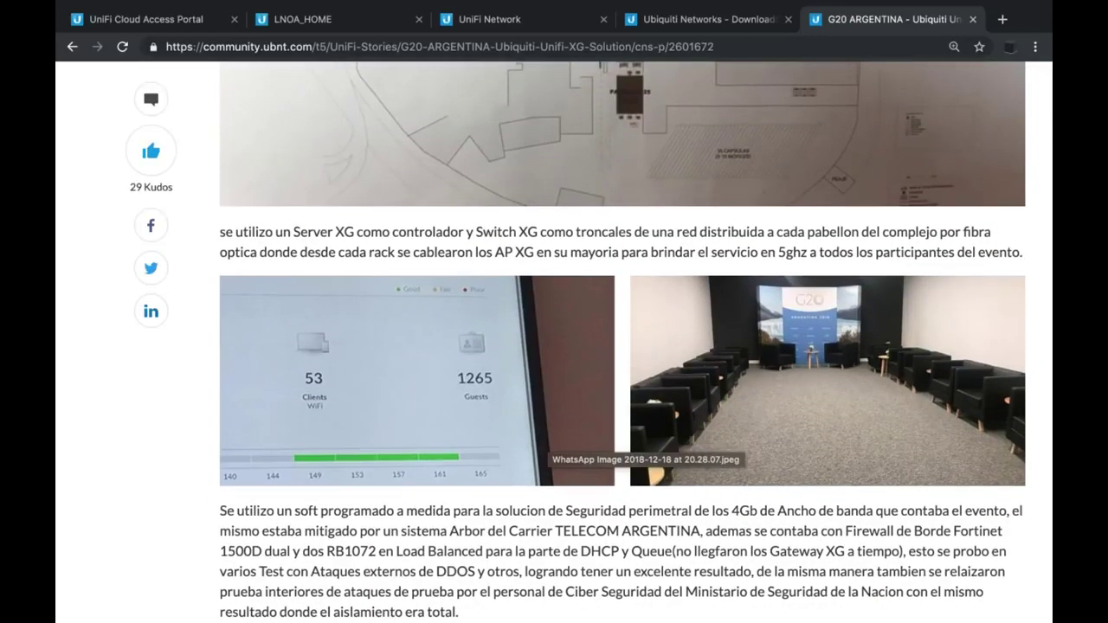
scroll(623, 342, "down", 7)
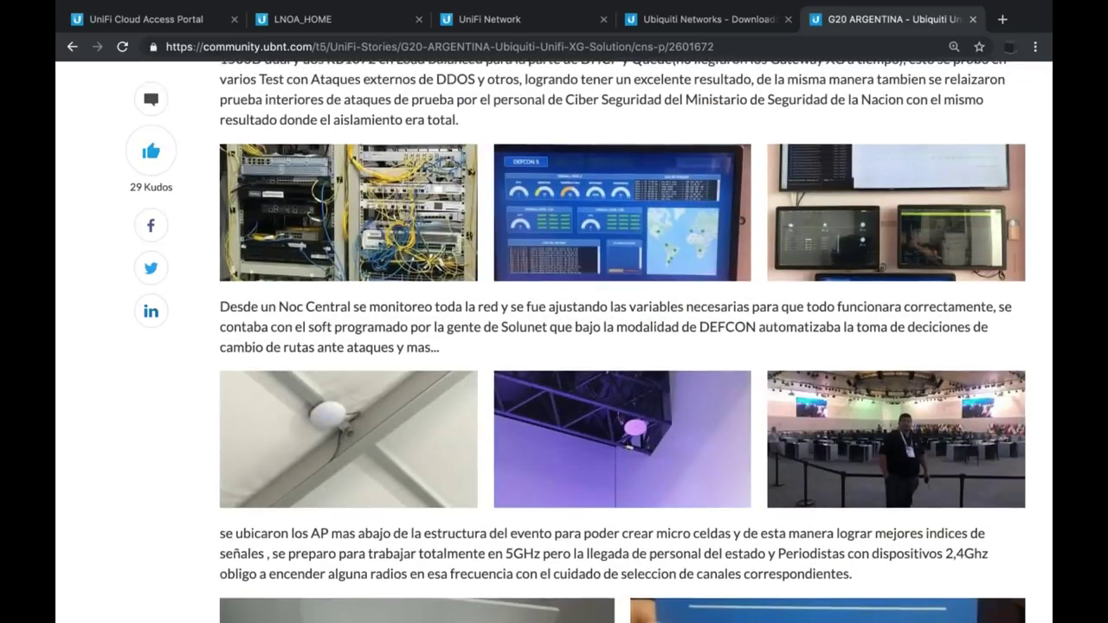
scroll(622, 341, "down", 8)
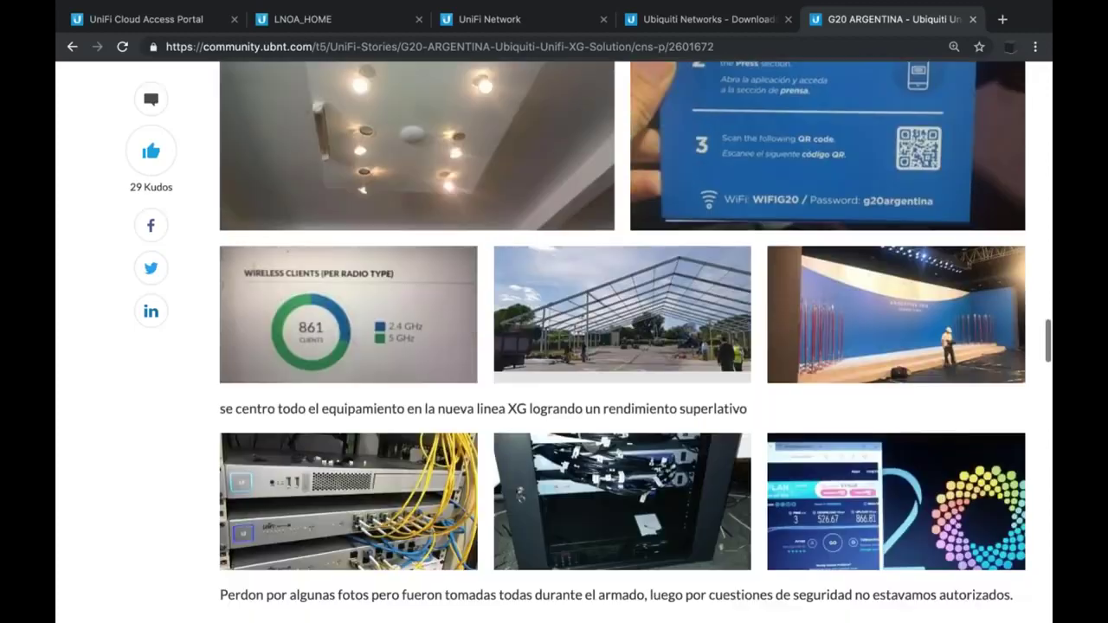
scroll(622, 342, "down", 2)
scroll(622, 341, "down", 2)
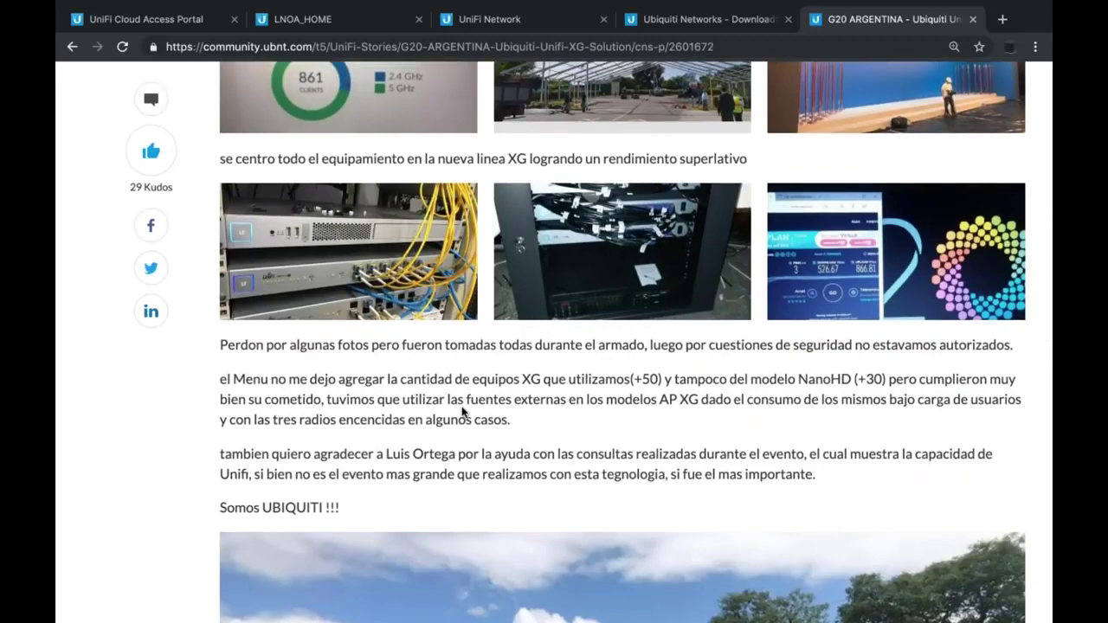
scroll(558, 442, "down", 6)
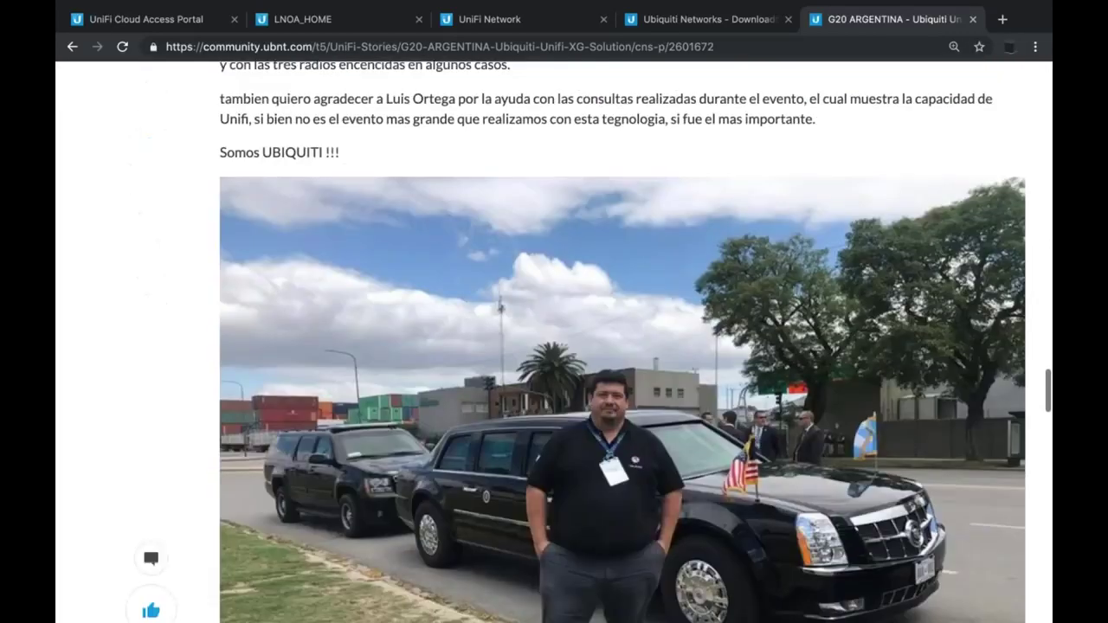
scroll(623, 342, "up", 20)
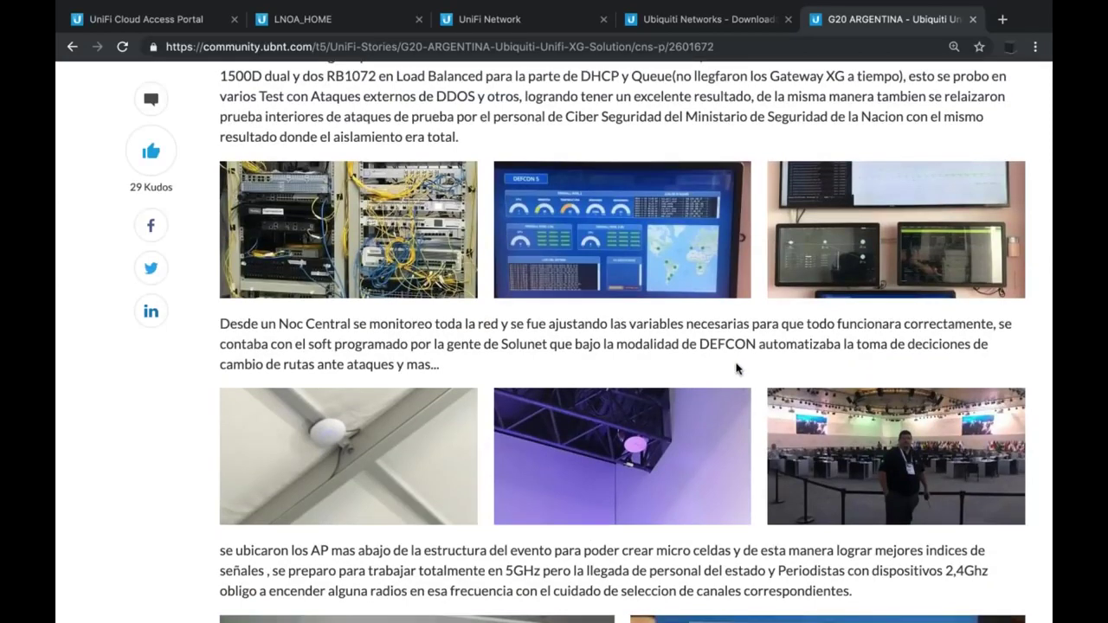
Open the AP ESTUDIO access point from the LNOA_HOME device list and view its RF environment tools.
left_click(314, 21)
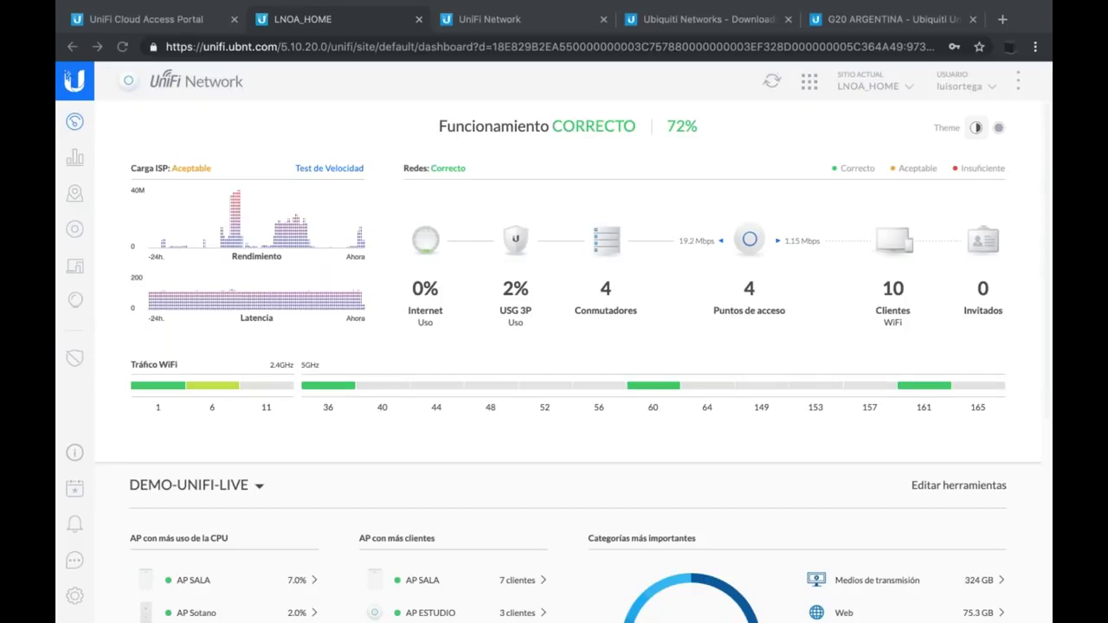
left_click(76, 233)
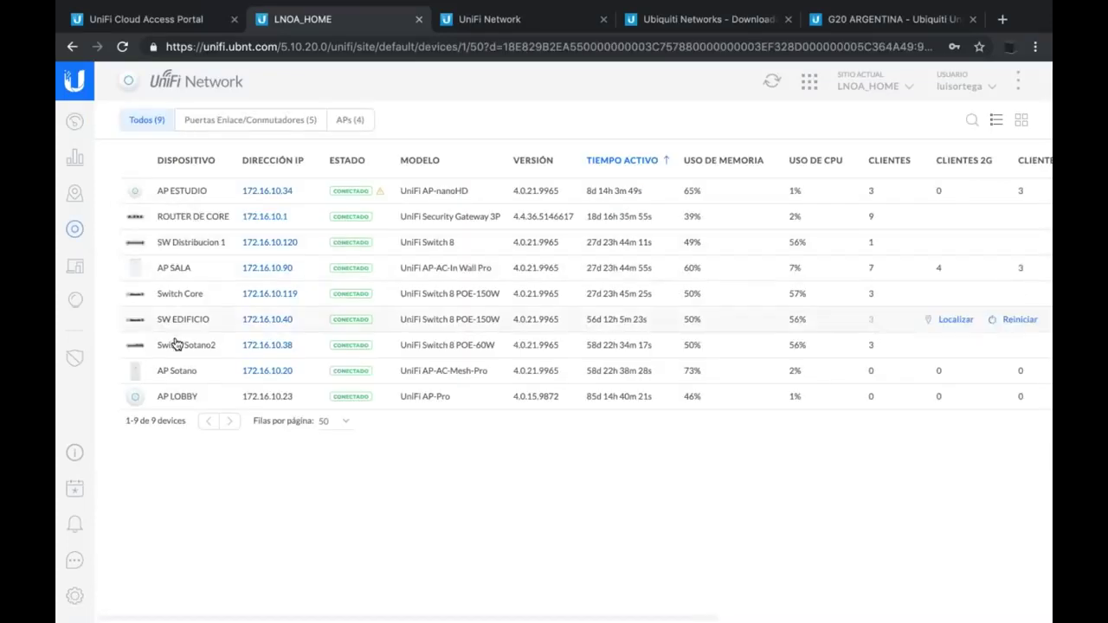
left_click(194, 196)
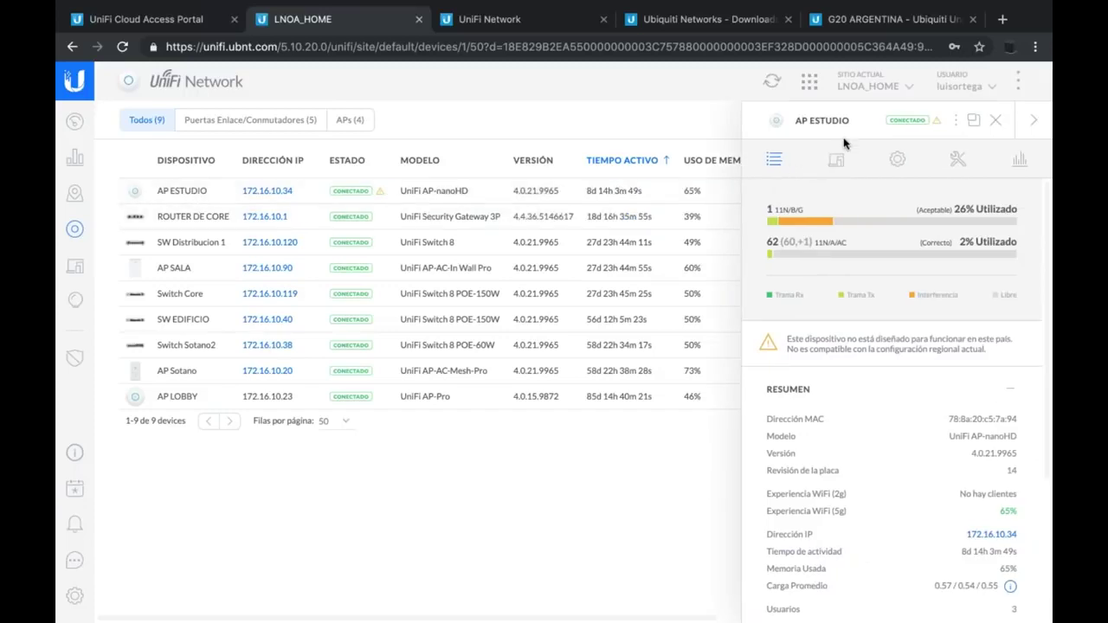
left_click(959, 160)
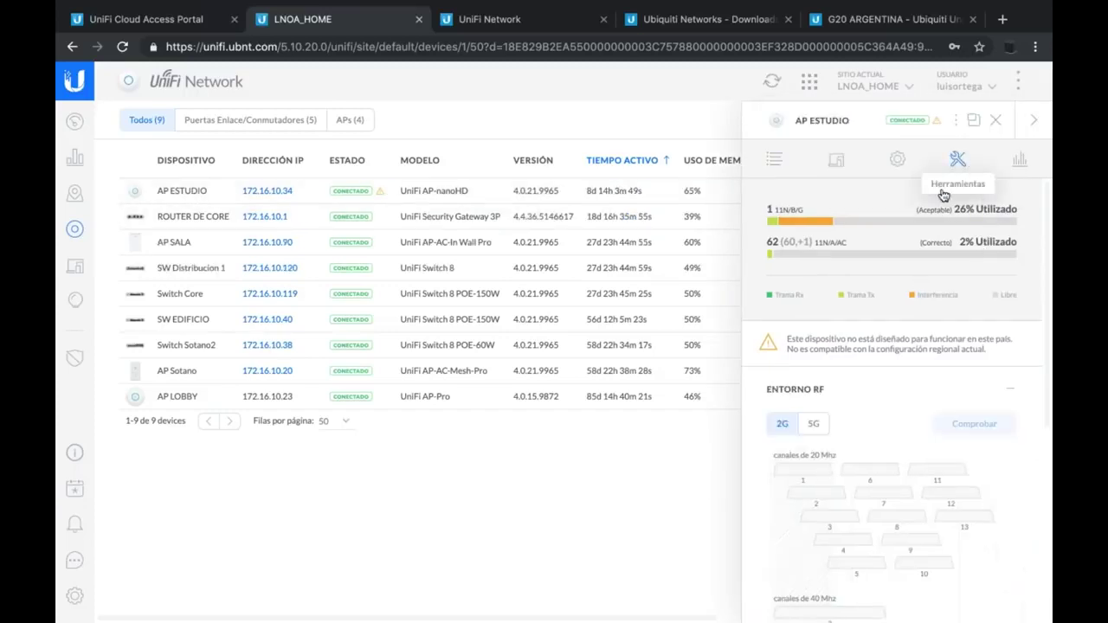
Review the device management options in AP ESTUDIO's configuration, including provisioning, disabling and forgetting, and close its details.
left_click(896, 164)
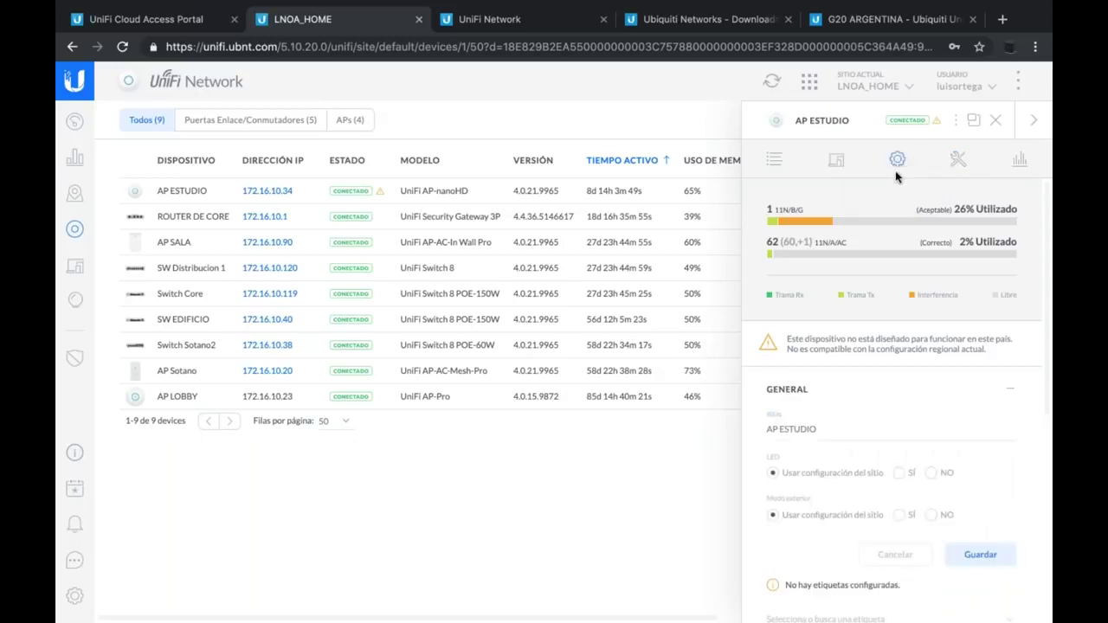
scroll(890, 235, "down", 5)
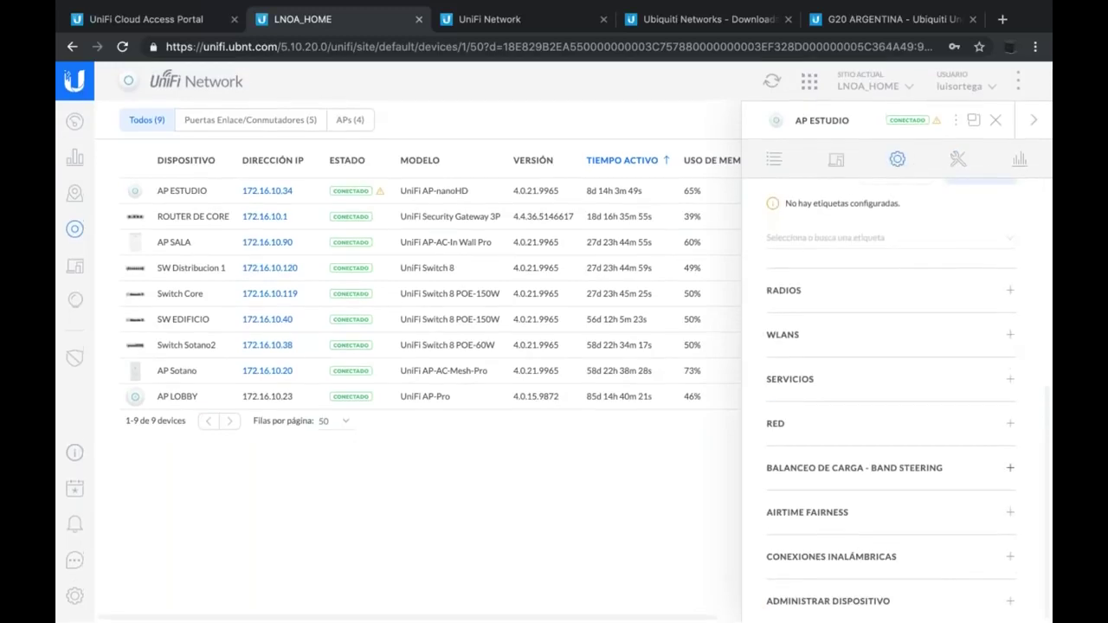
left_click(845, 606)
scroll(849, 601, "down", 5)
scroll(900, 501, "down", 1)
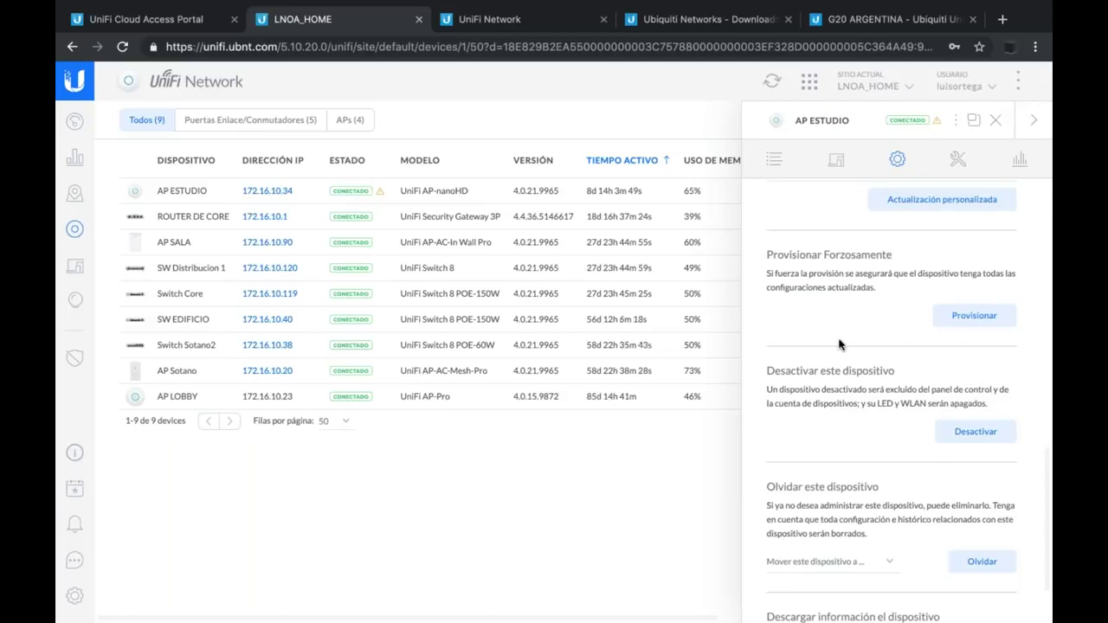
left_click(996, 120)
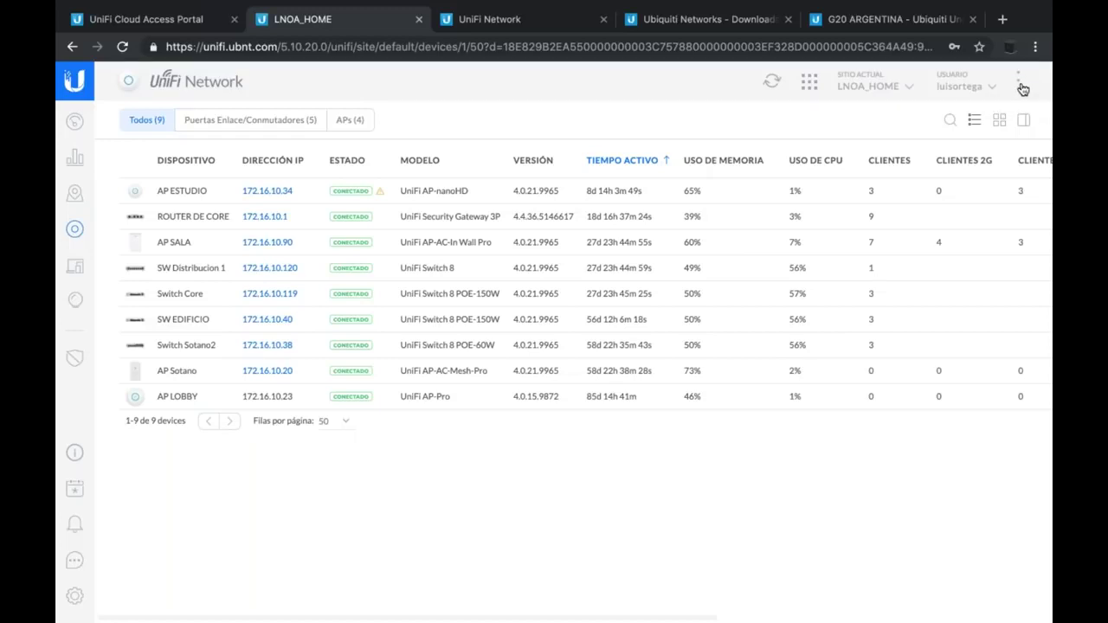
Open the user interface preferences and view the available languages, keeping Español selected.
left_click(1017, 86)
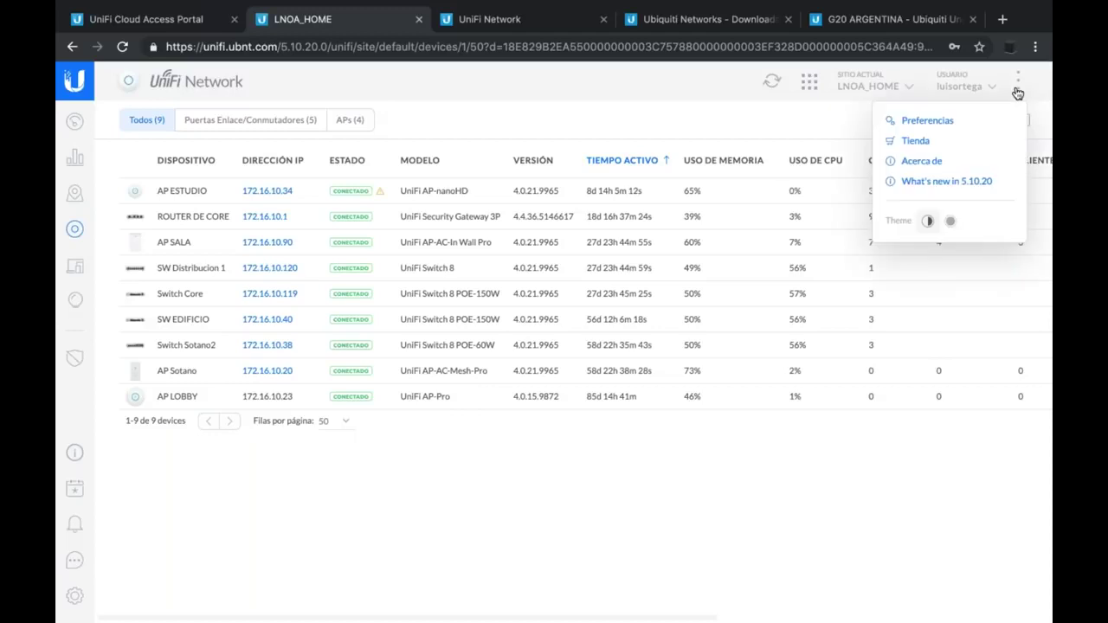
left_click(924, 126)
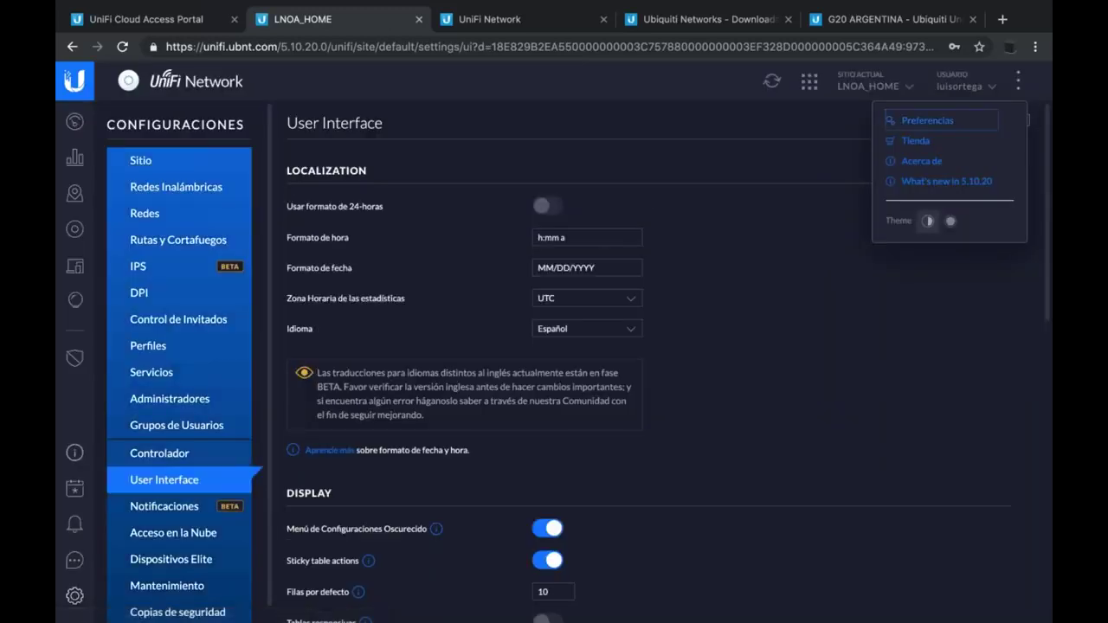
left_click(621, 329)
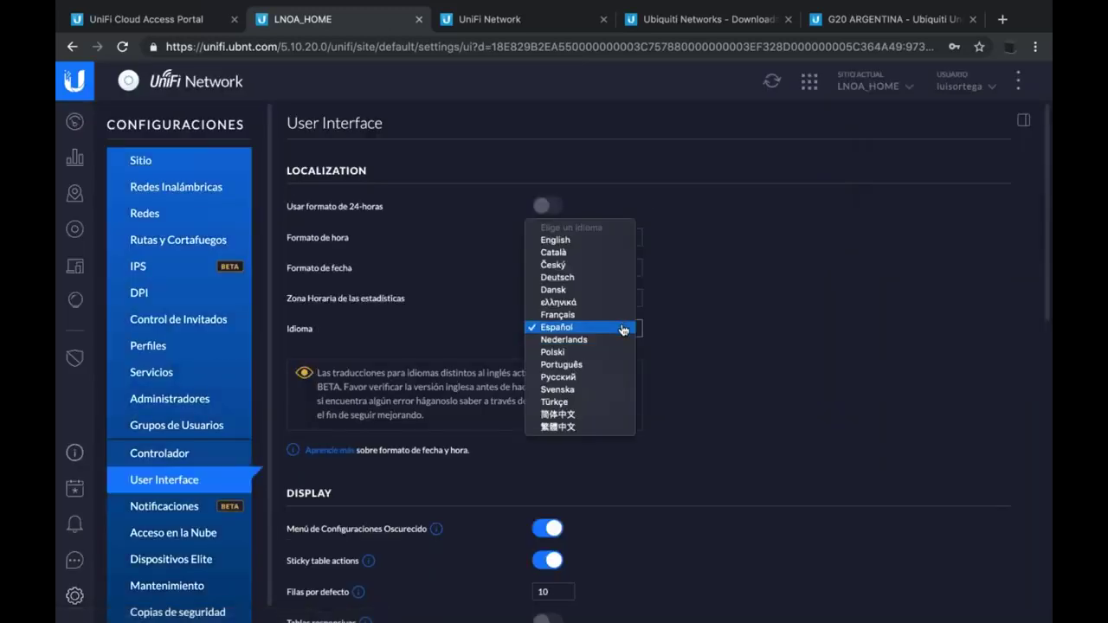
left_click(623, 329)
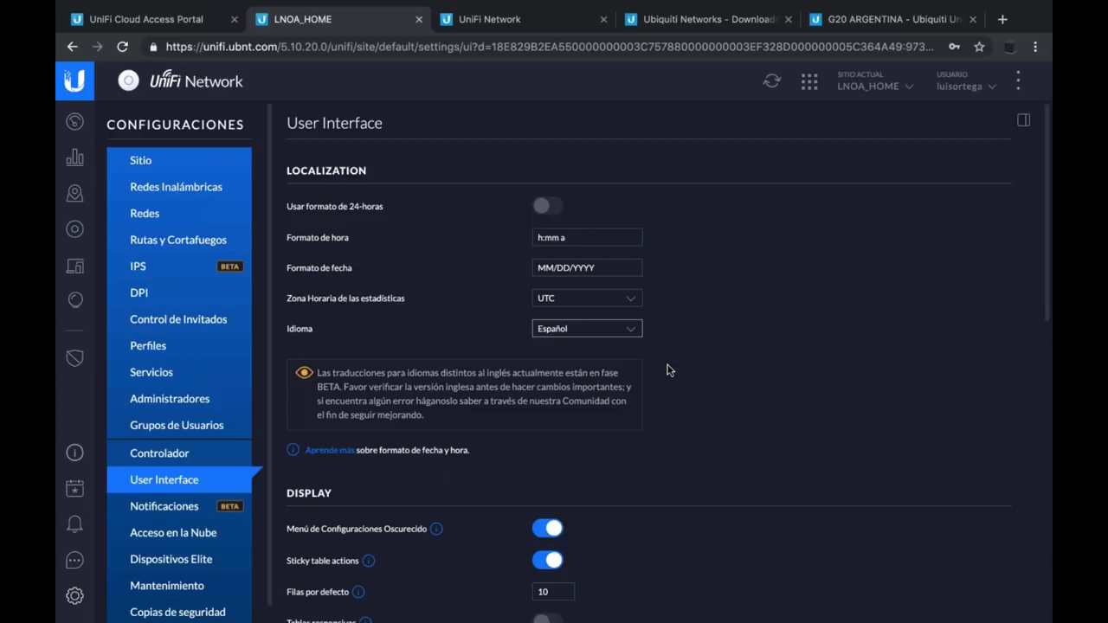
Set the data refresh interval to 15 segundos in the user interface settings and refresh the data immediately.
scroll(667, 370, "down", 3)
scroll(668, 370, "down", 6)
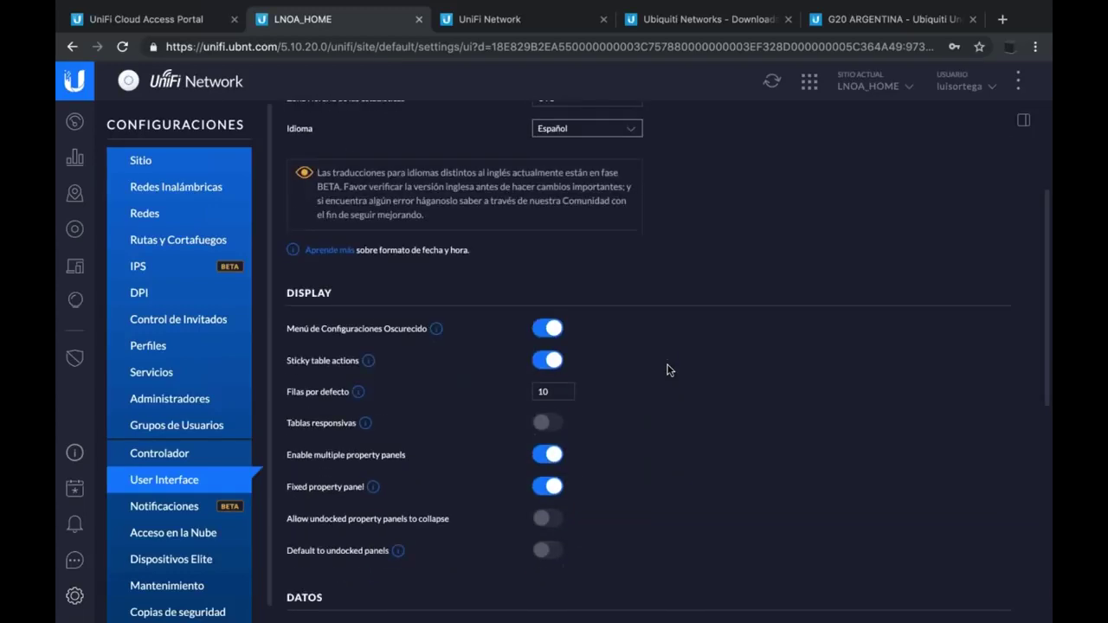
scroll(667, 370, "down", 4)
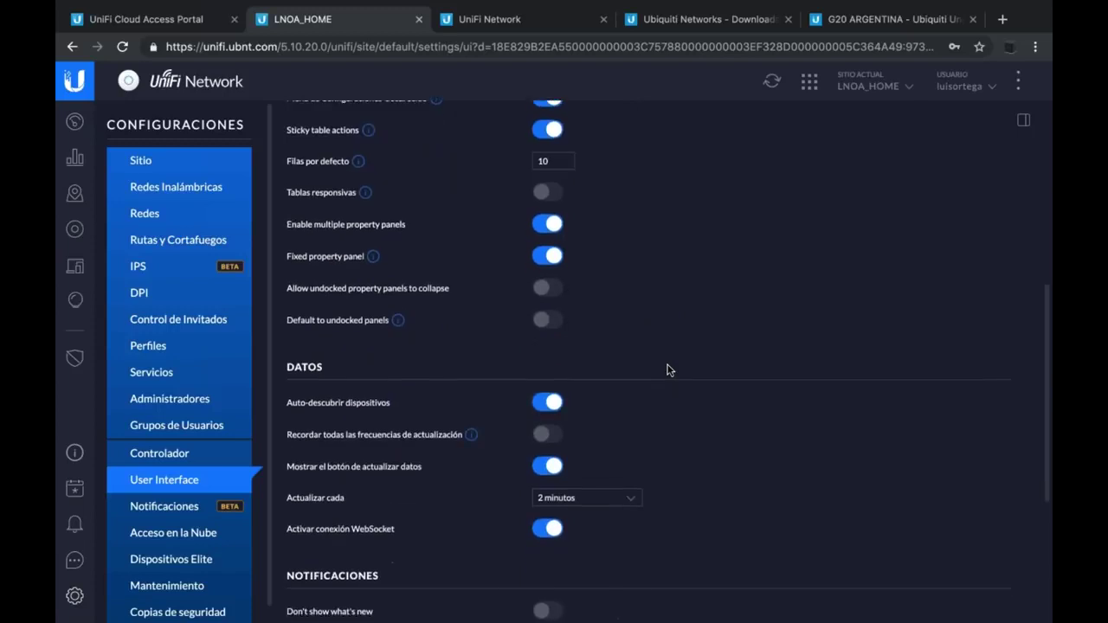
left_click(589, 459)
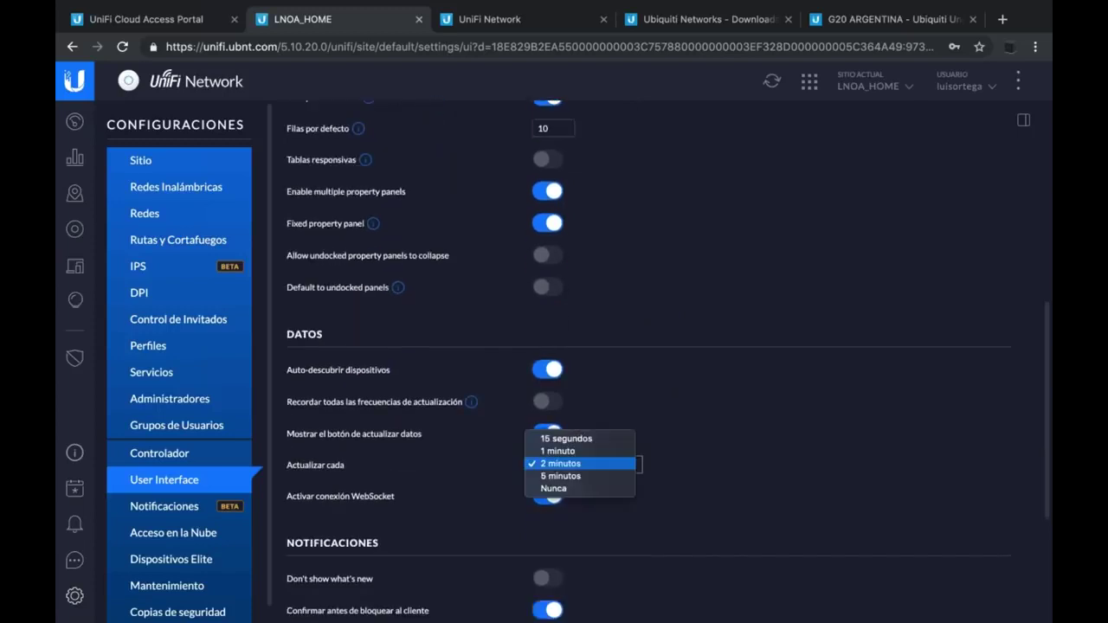
left_click(594, 440)
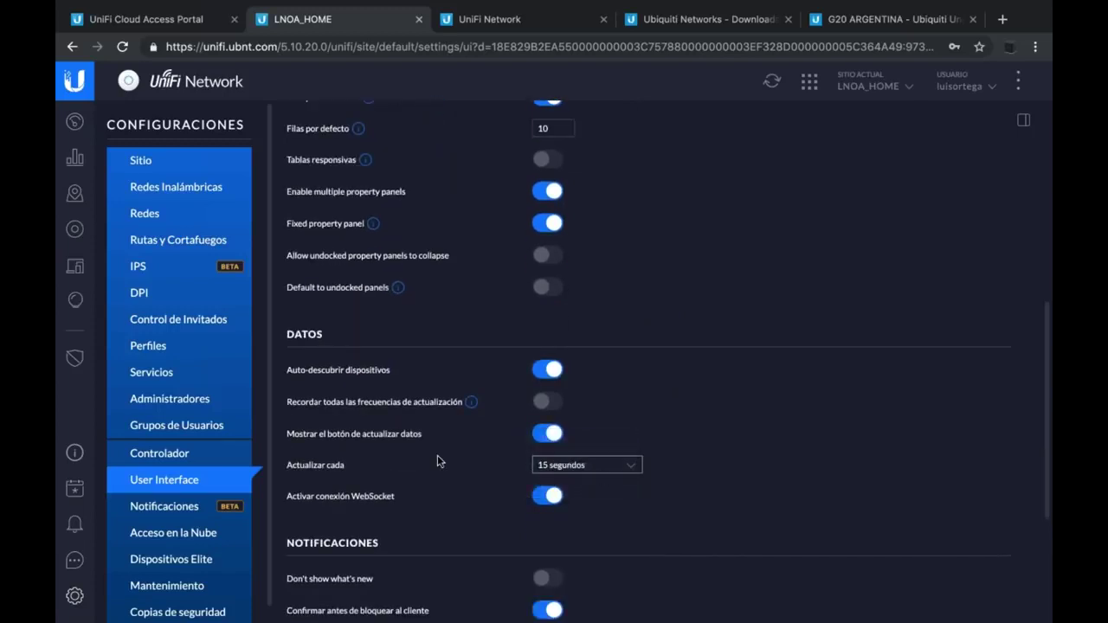
left_click(625, 466)
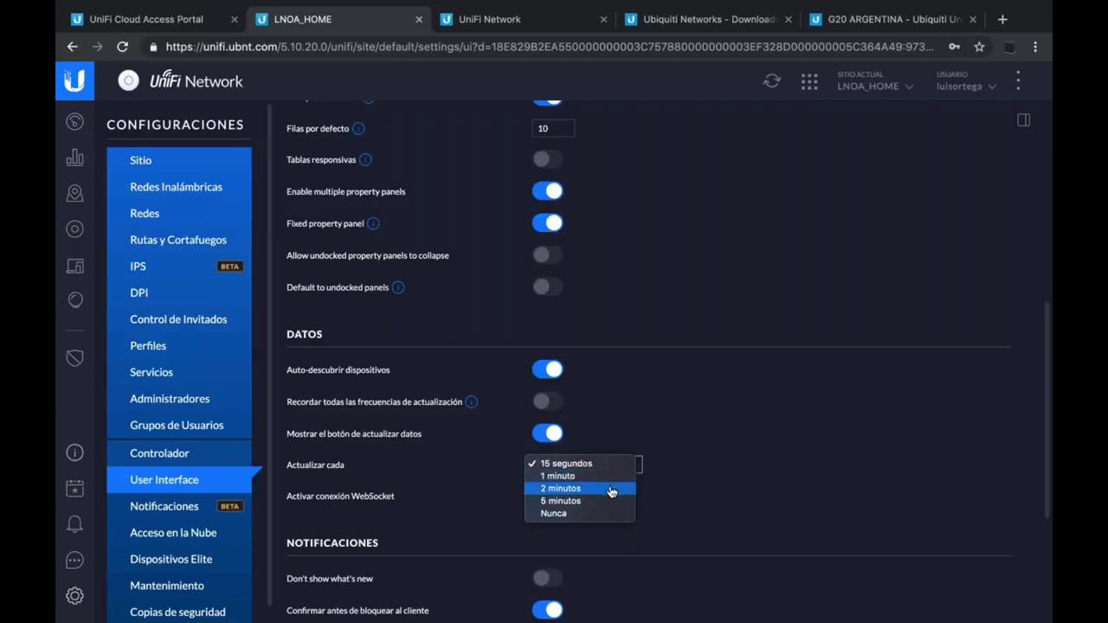
left_click(694, 421)
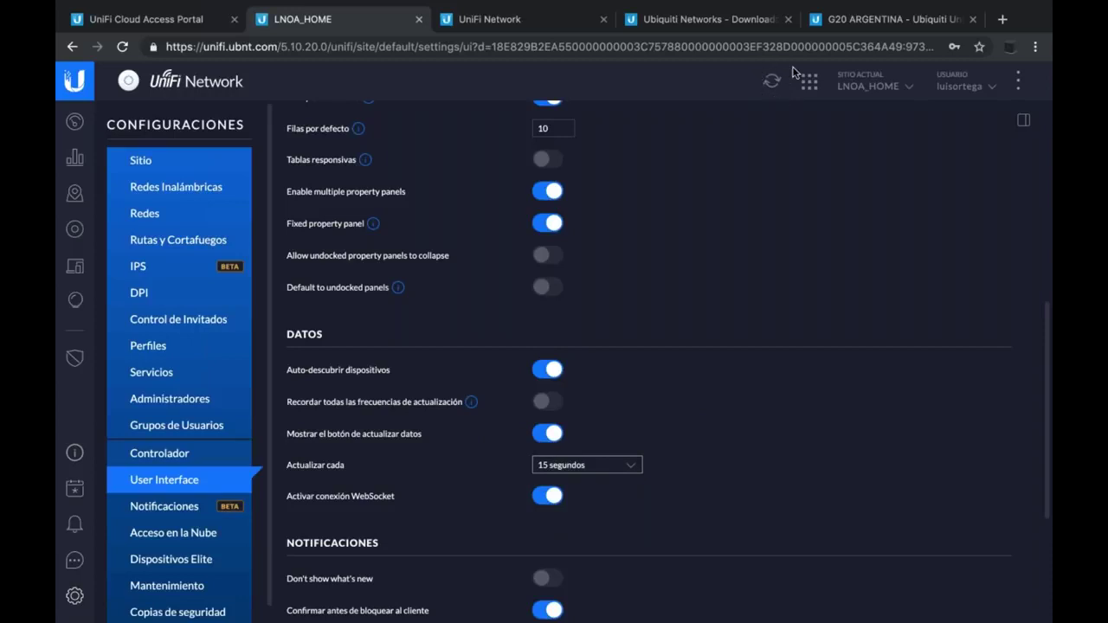
left_click(772, 86)
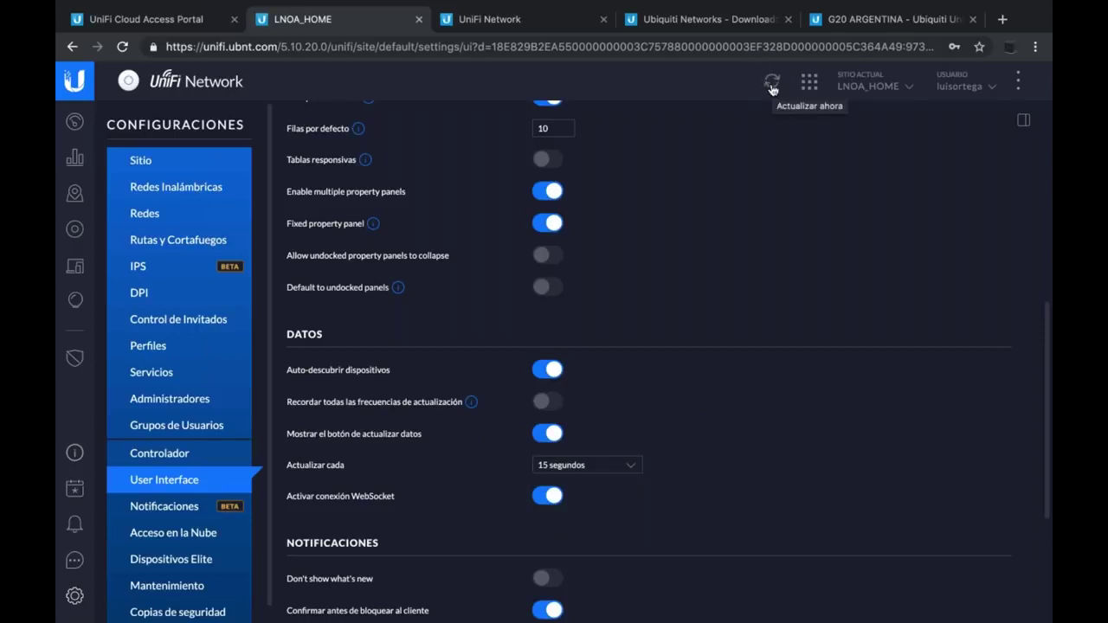
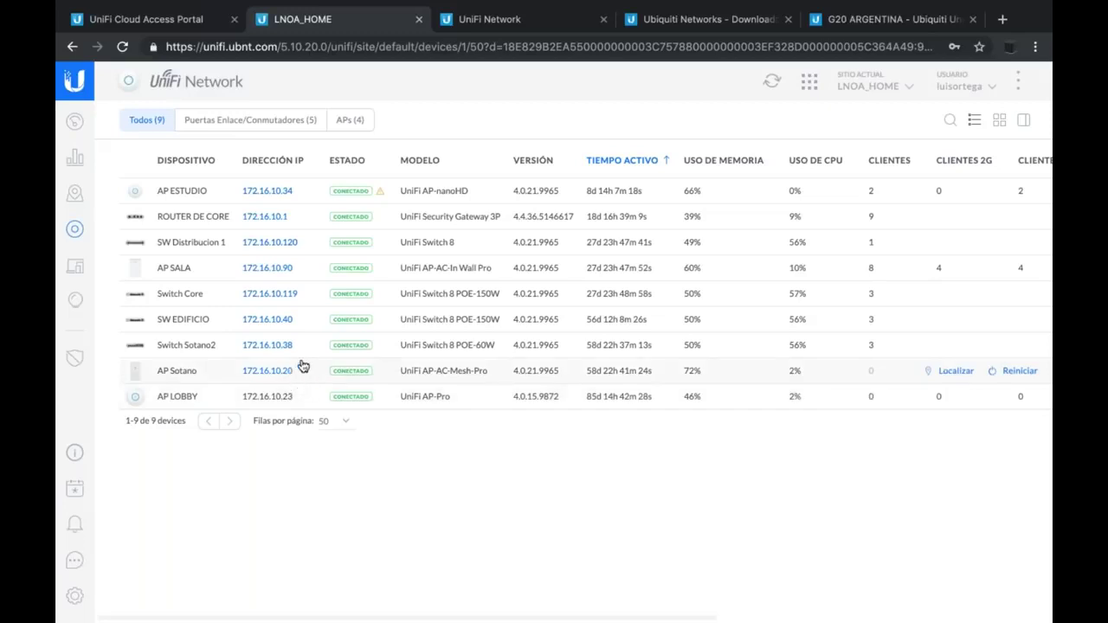
Launch the Datasum controller's site from the UniFi Cloud Access Portal and view its dashboard down to the WiFi parameters.
left_click(147, 26)
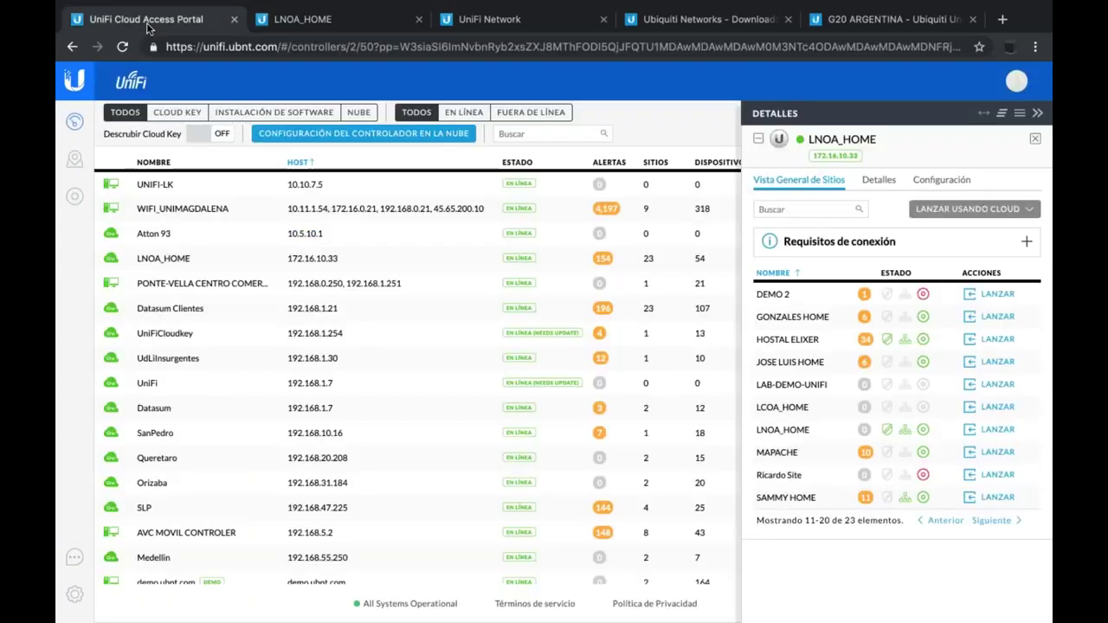
left_click(216, 413)
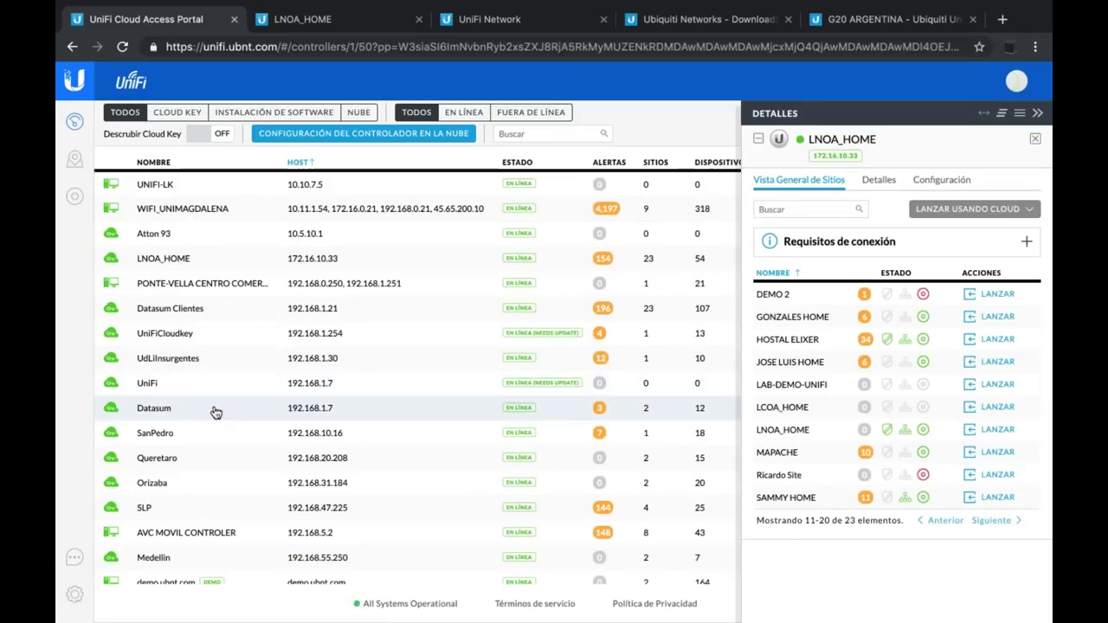
left_click(978, 317)
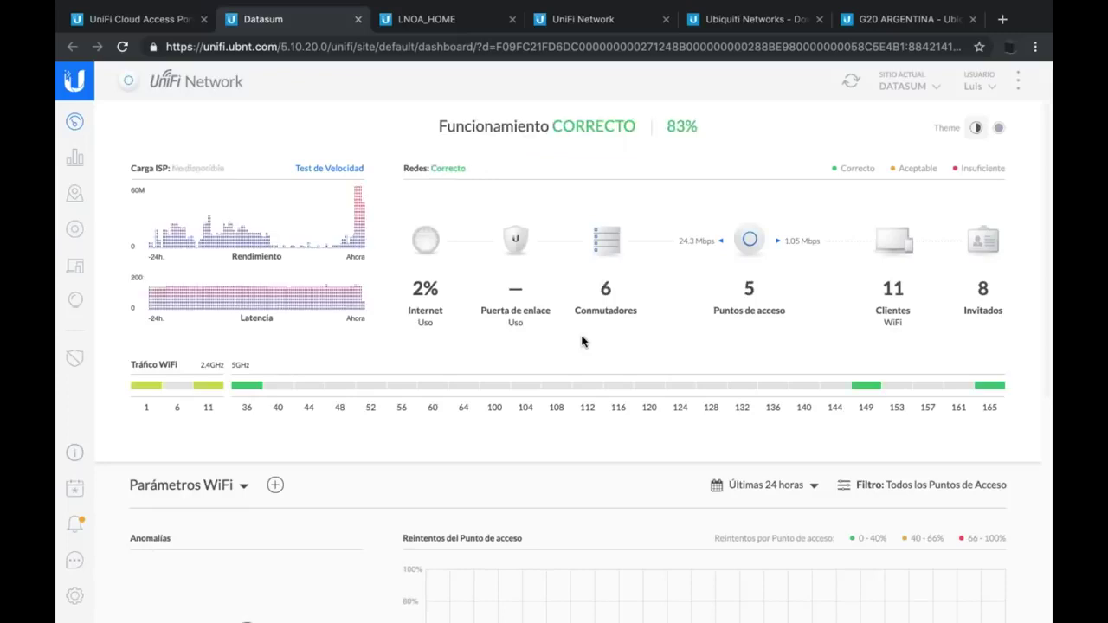
scroll(599, 423, "down", 3)
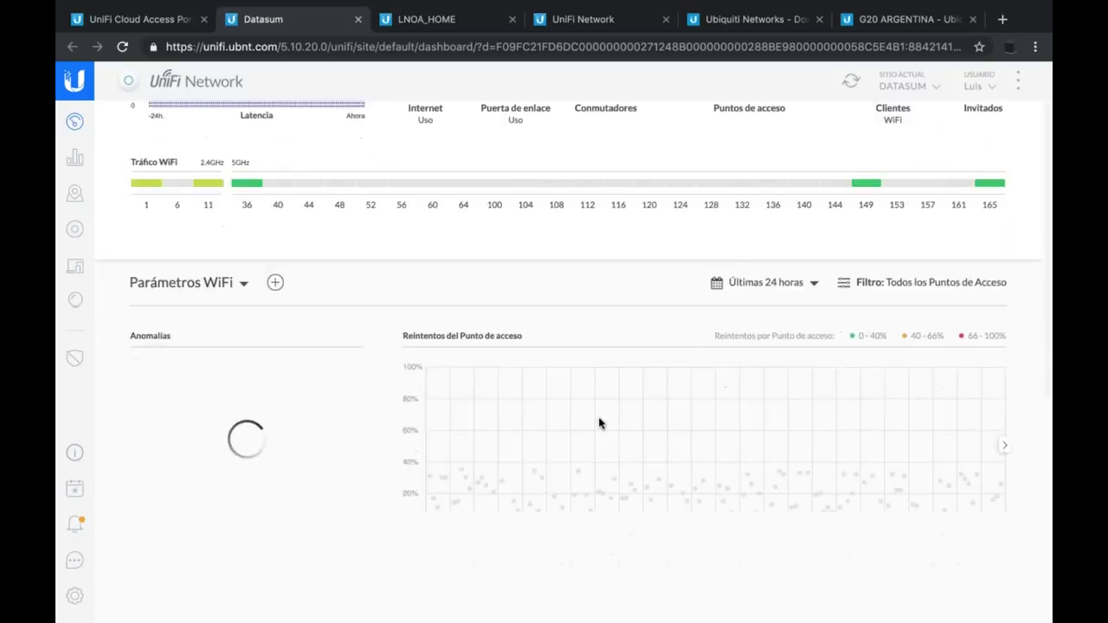
scroll(599, 424, "down", 2)
scroll(599, 423, "up", 1)
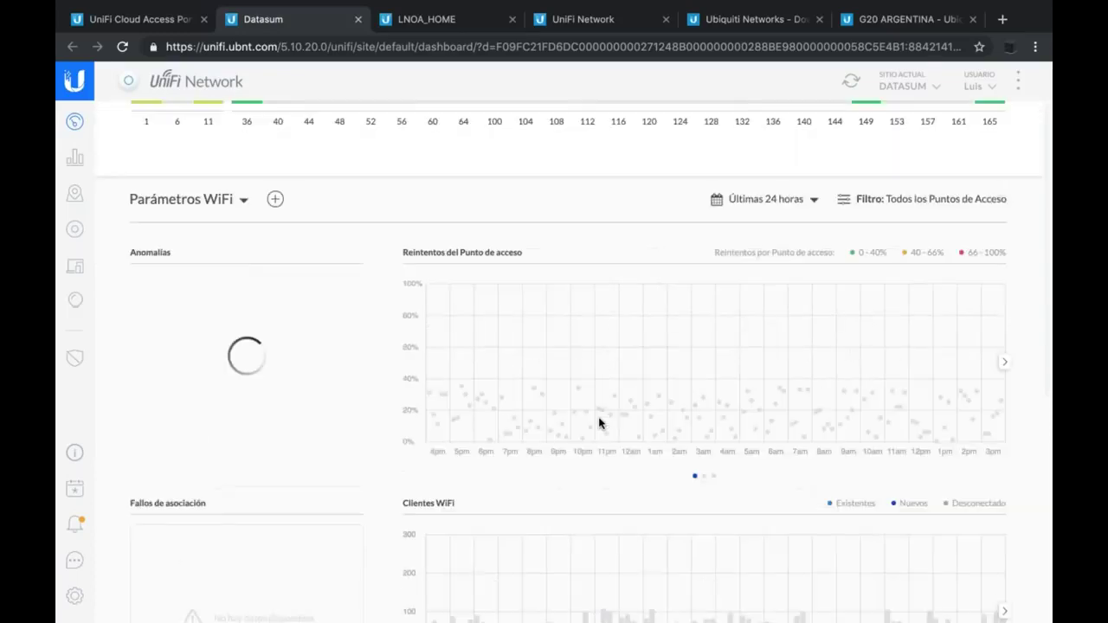
Examine the Datasum site's device list and compare it with LNOA_HOME's device list.
scroll(599, 424, "up", 4)
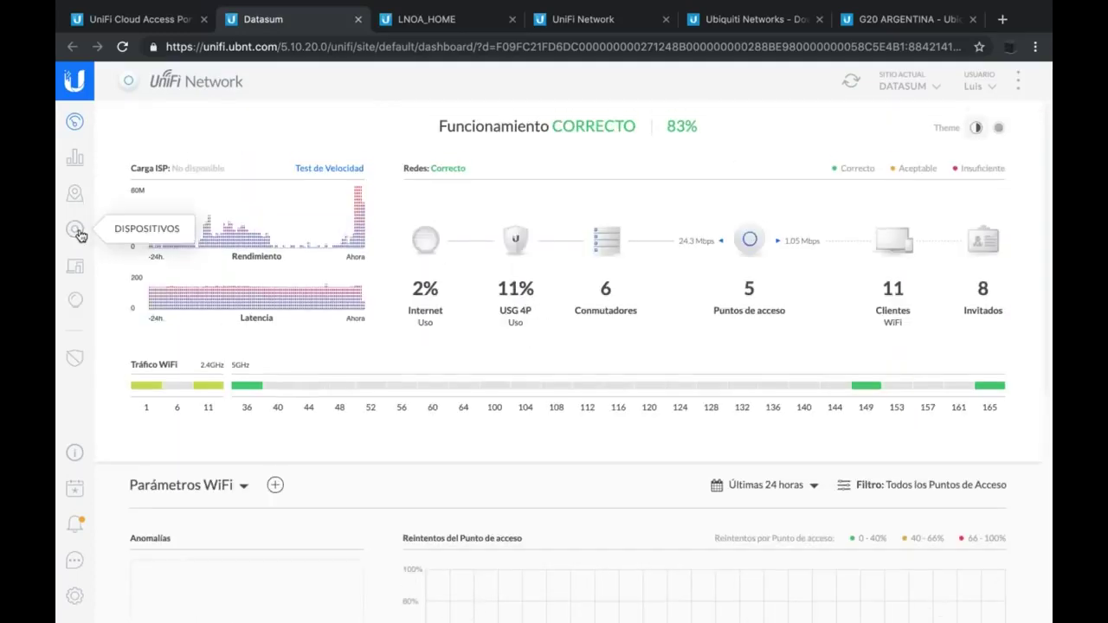
left_click(76, 230)
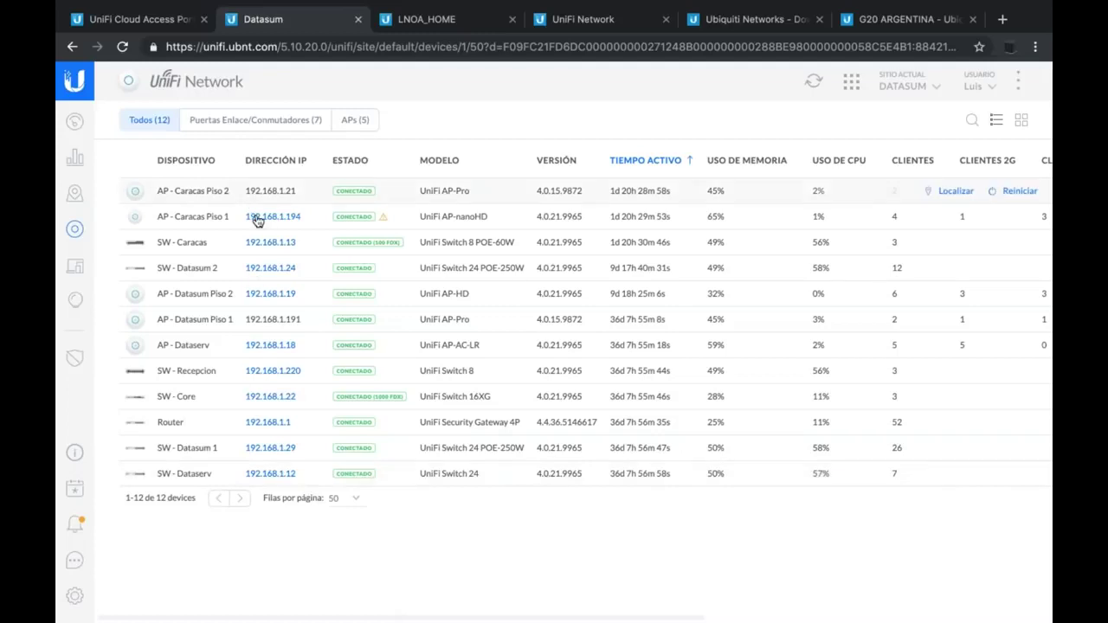
left_click(429, 19)
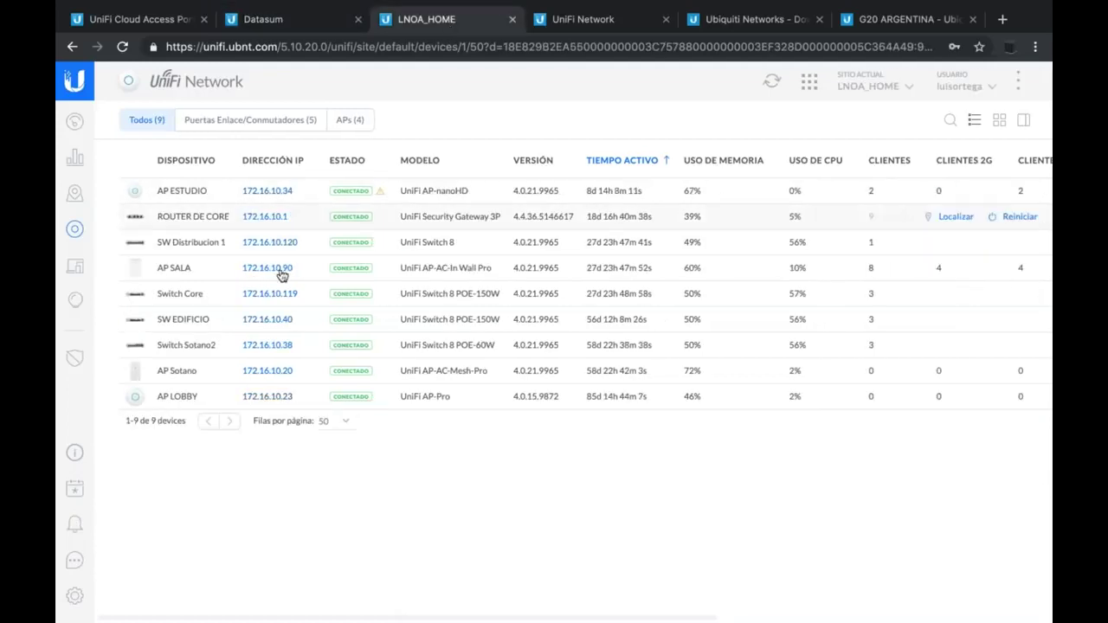
left_click(286, 19)
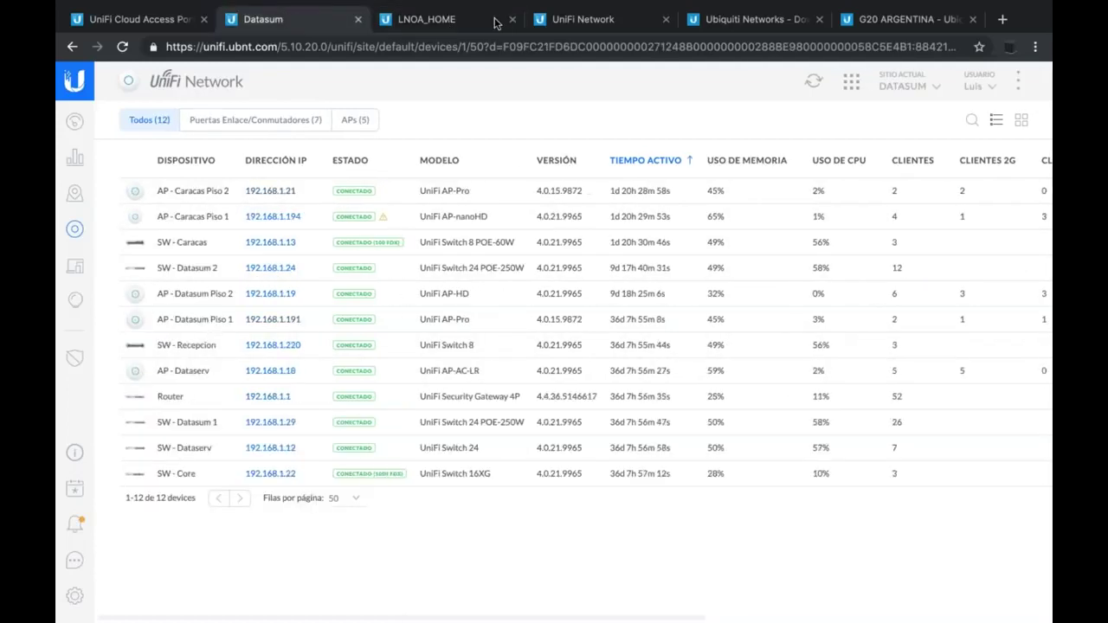
left_click(459, 26)
left_click(338, 19)
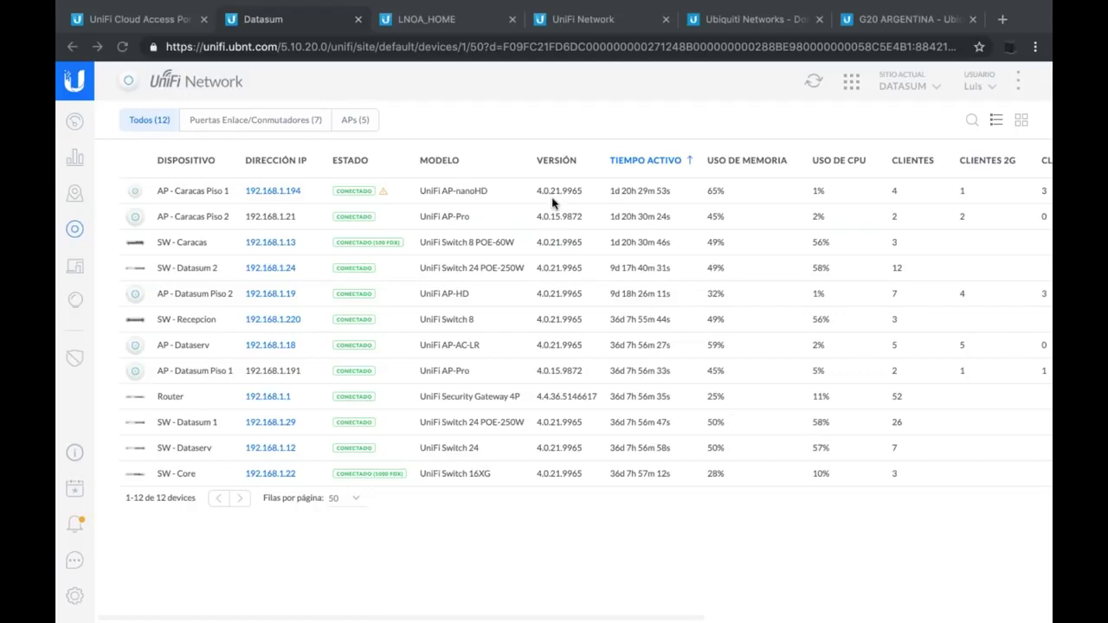
left_click(446, 27)
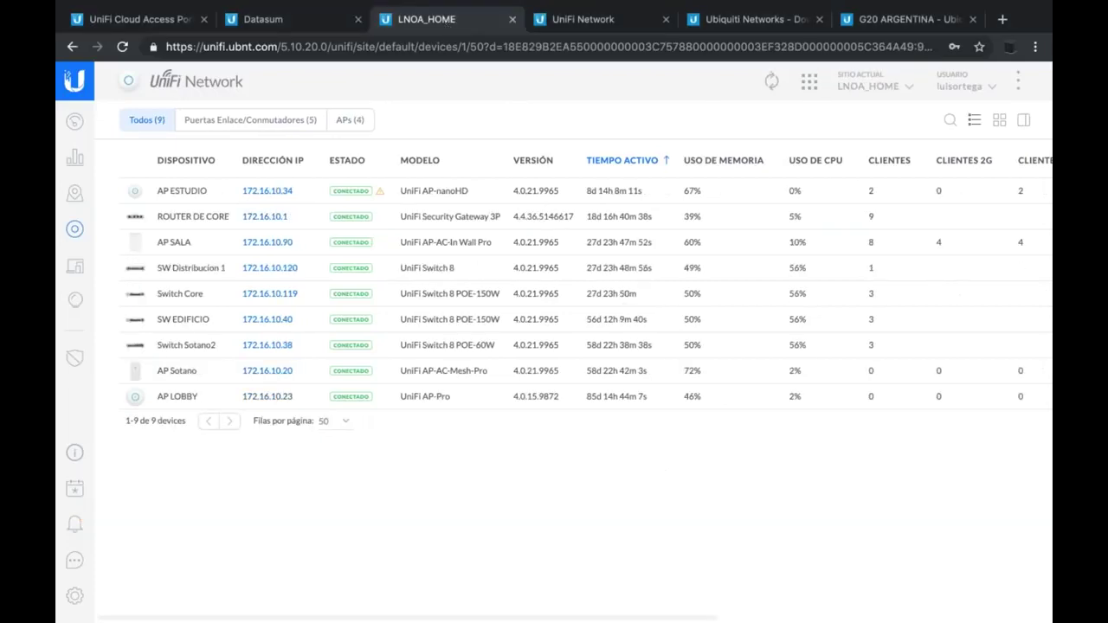
left_click(310, 21)
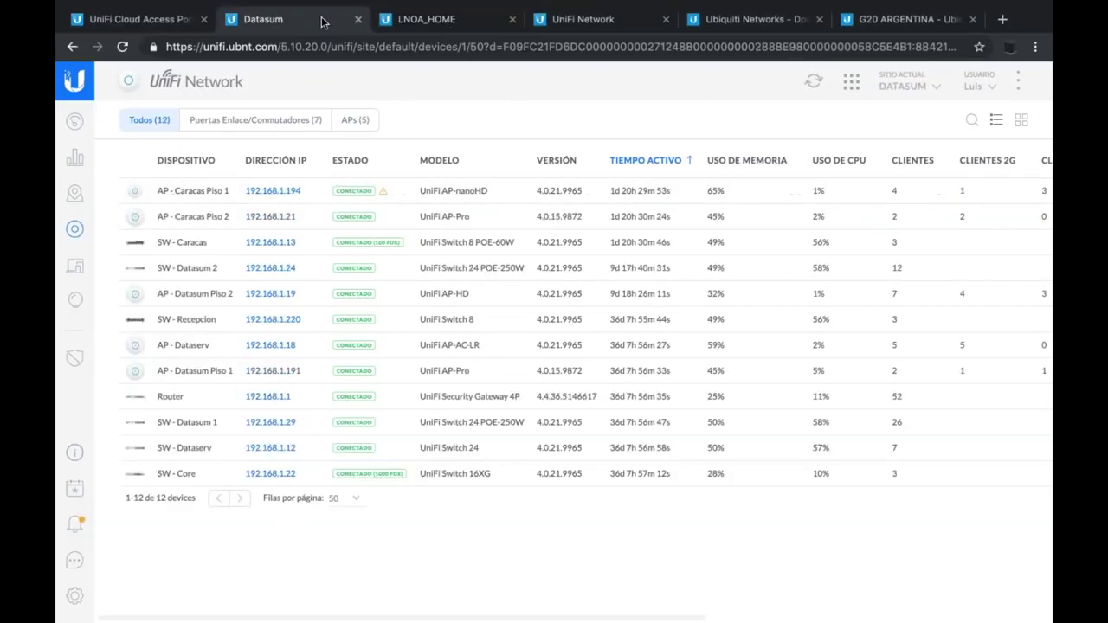
left_click(448, 30)
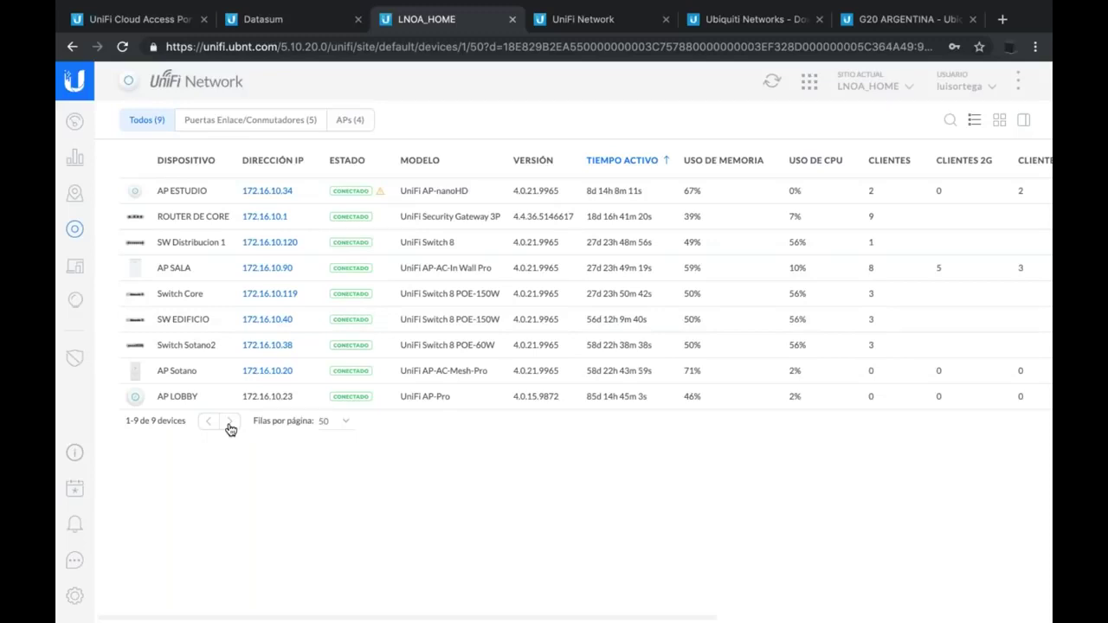
Inspect AP ESTUDIO's summary and RF tools, highlight the country compatibility warning, and close the device details.
left_click(385, 195)
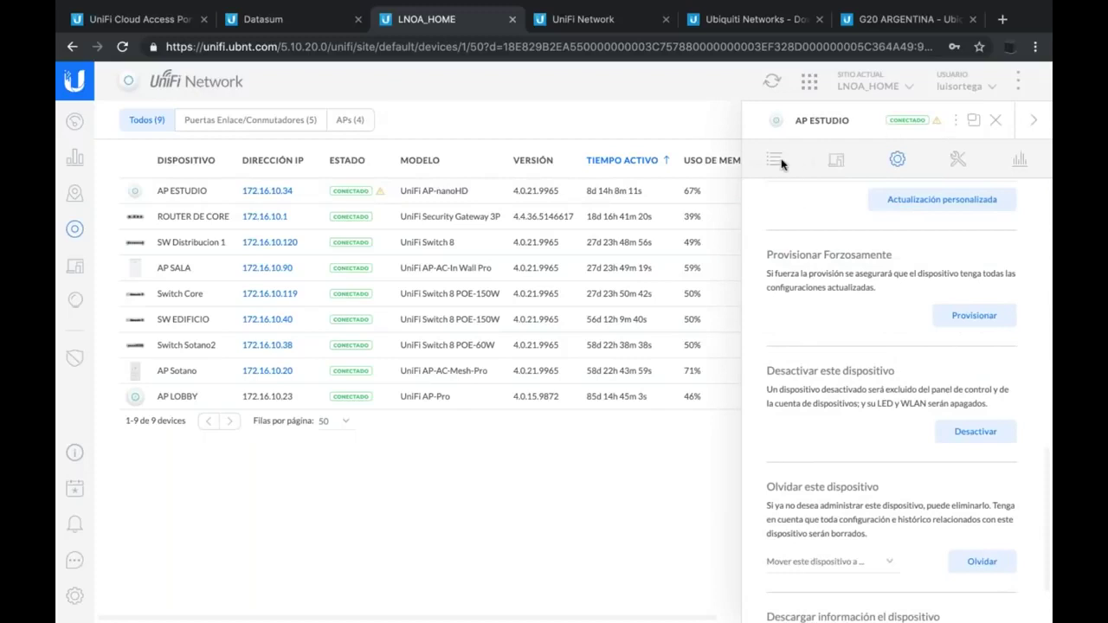
left_click(779, 162)
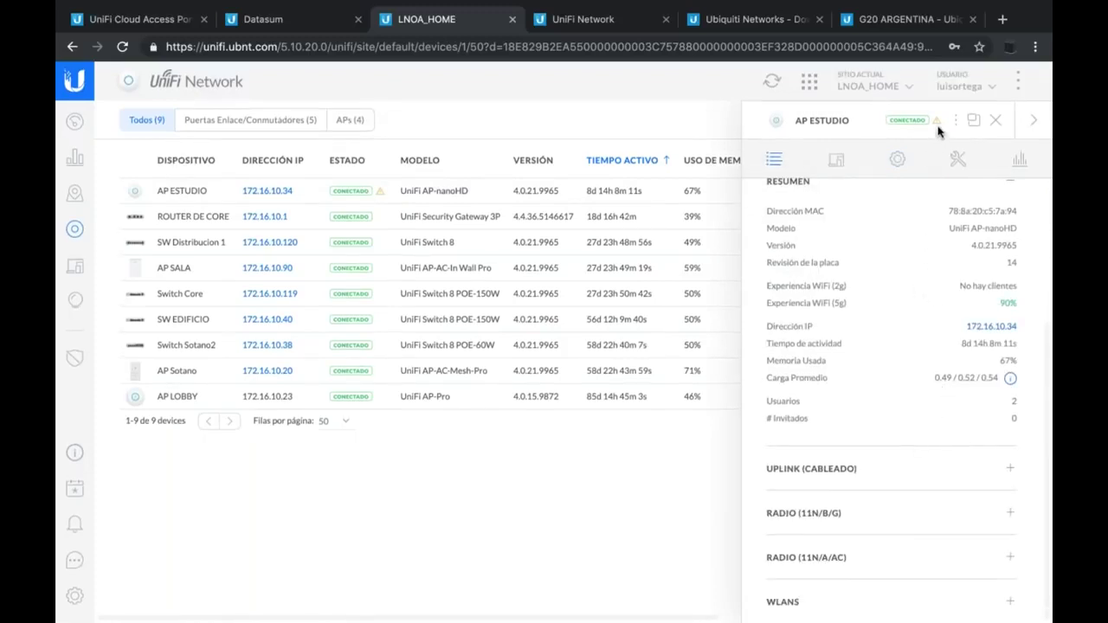
left_click(957, 161)
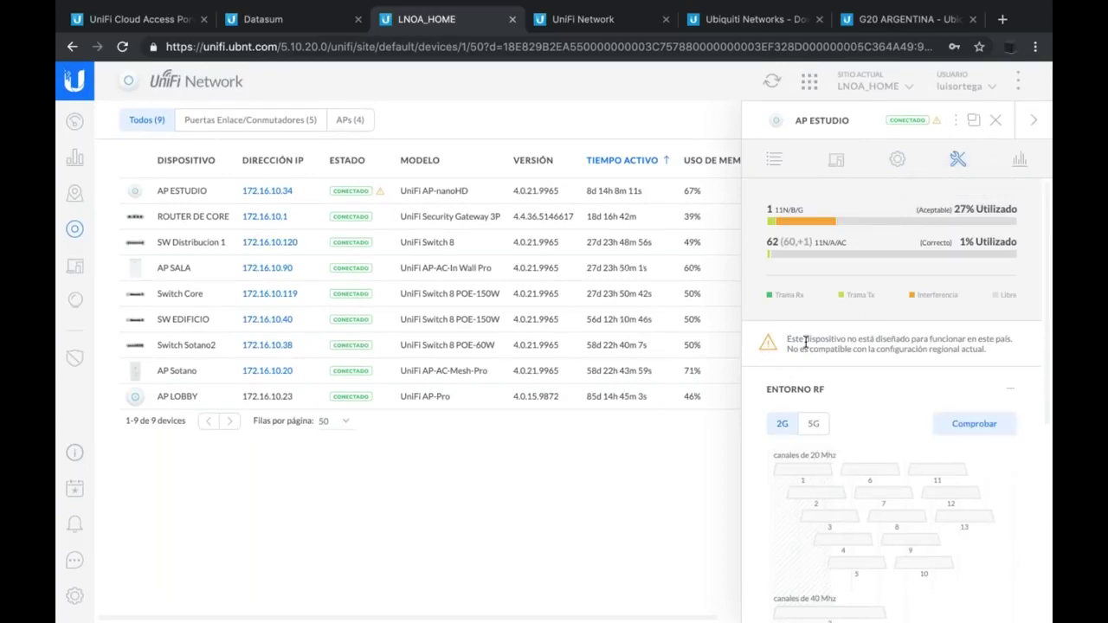
scroll(806, 341, "down", 1)
left_click_drag(787, 315, 1010, 320)
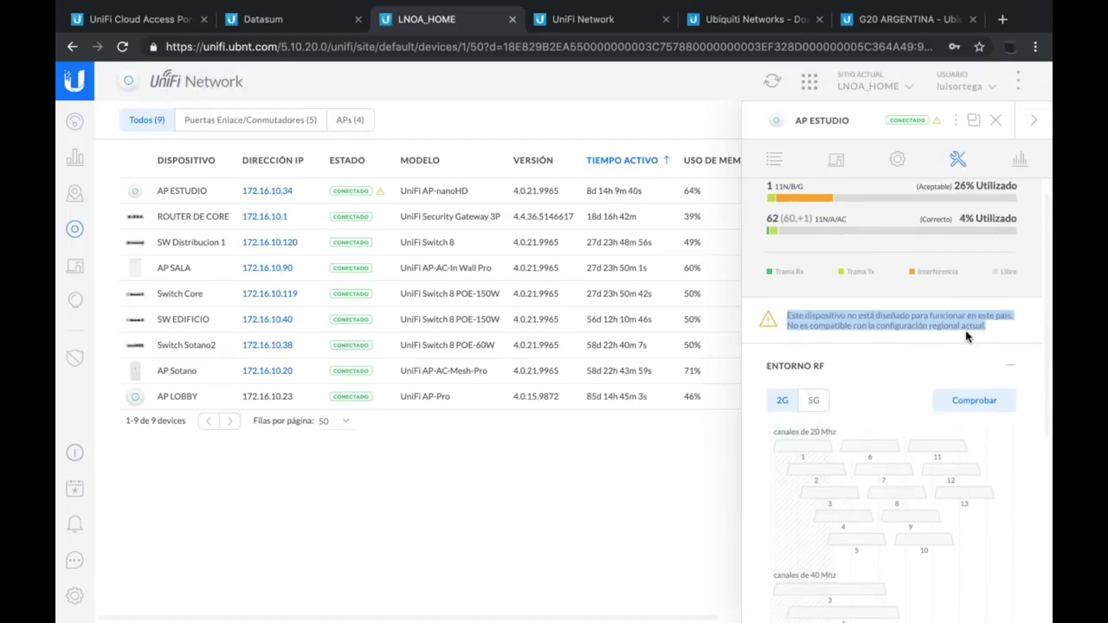
left_click(1007, 336)
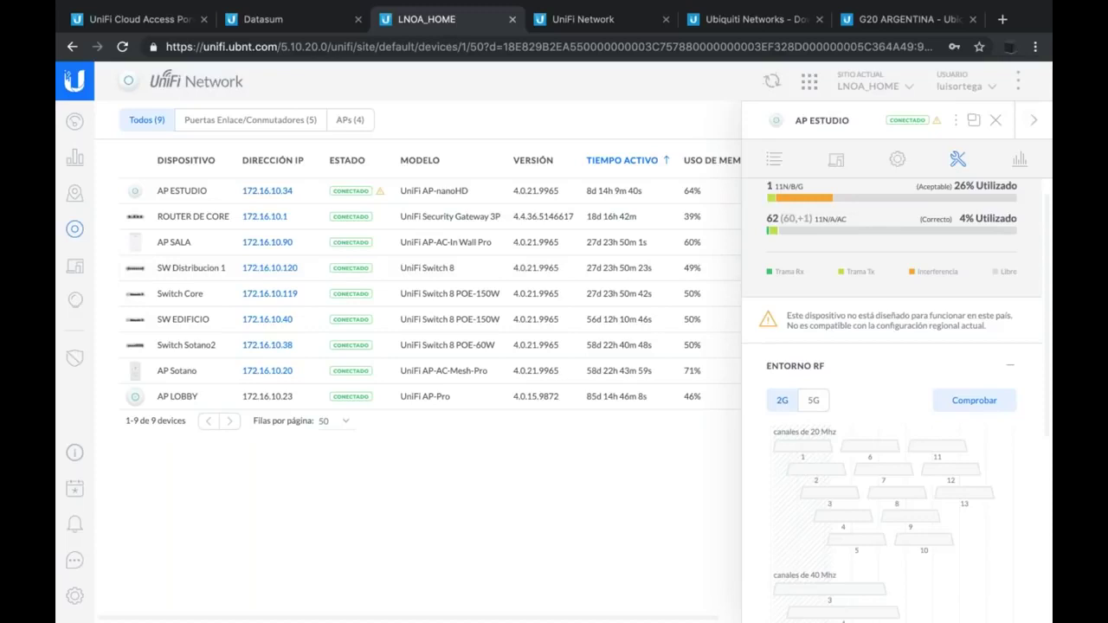
left_click(1034, 120)
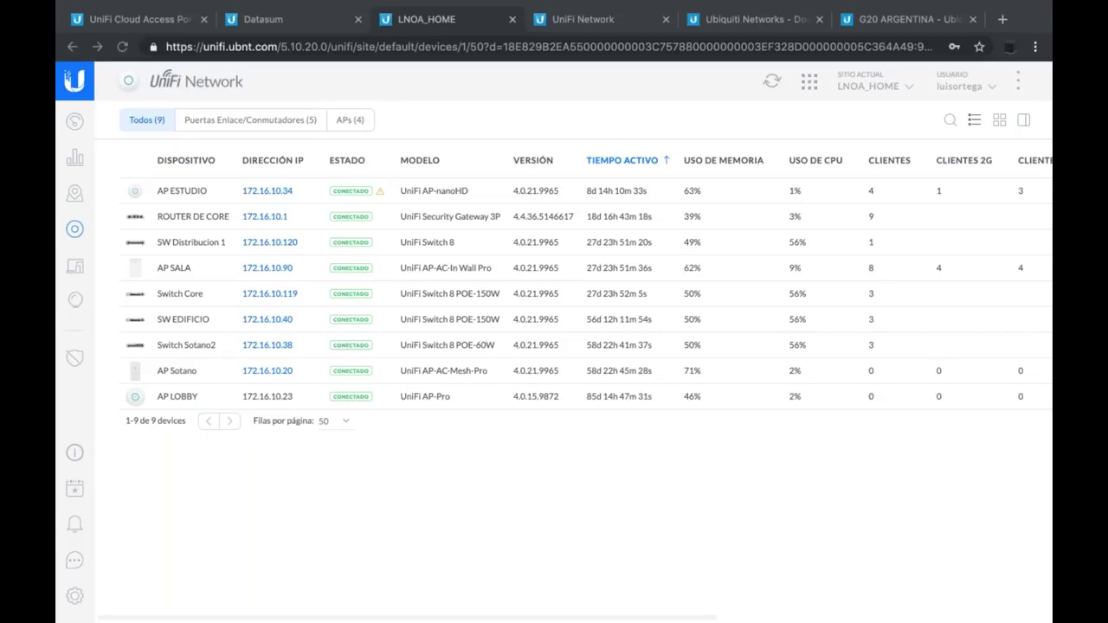
View the LNOA_HOME client list and the add-client form with its user group options, then close the form without adding anything.
left_click(76, 272)
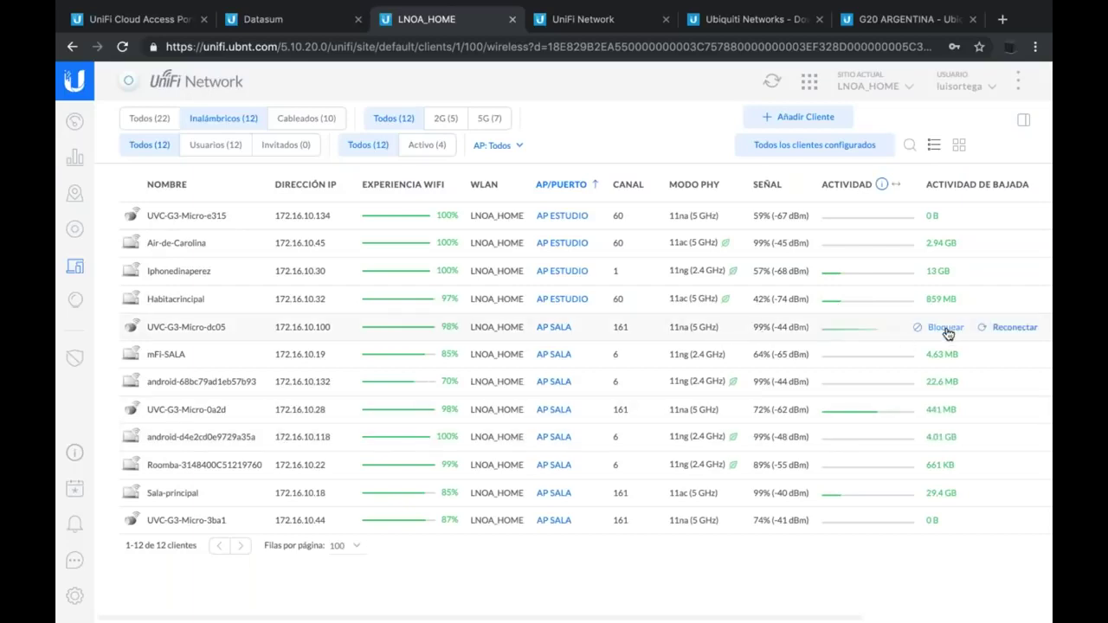
left_click(818, 121)
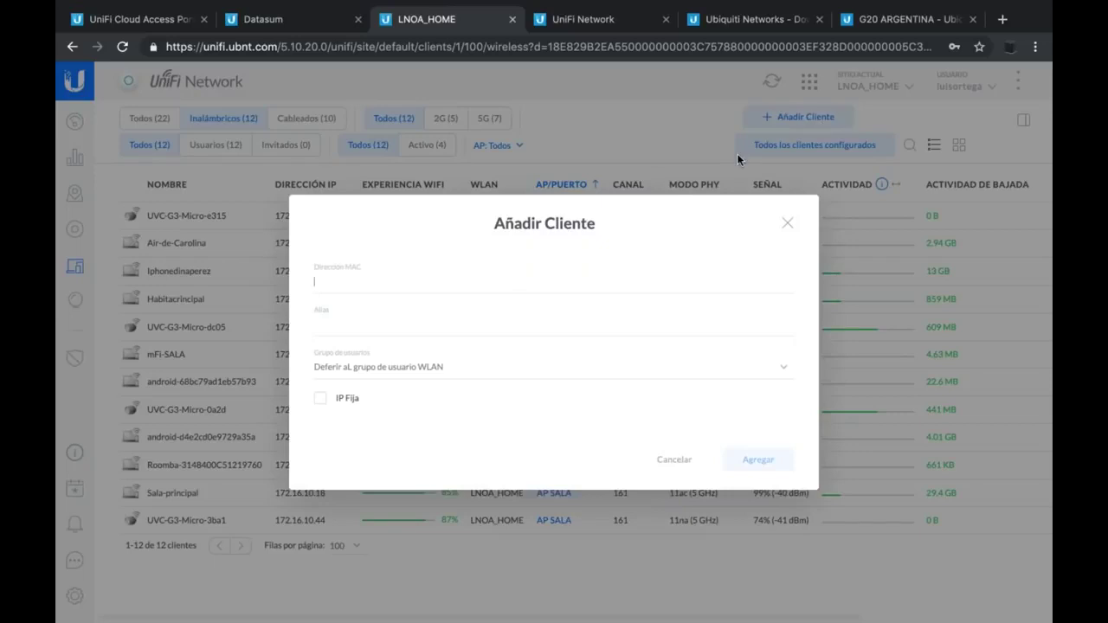
left_click(396, 367)
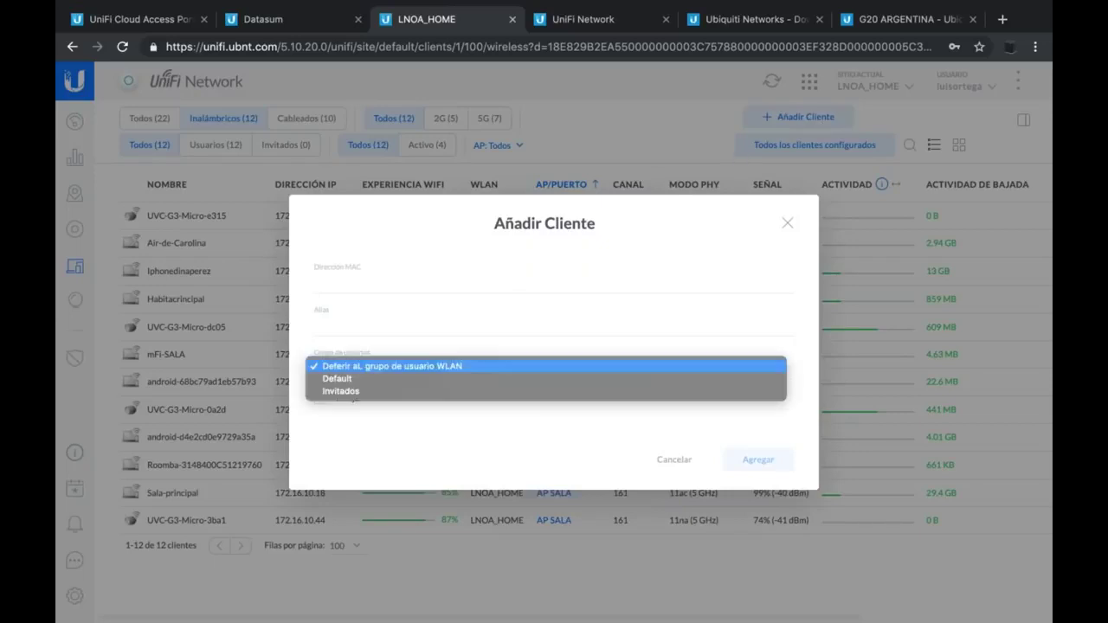
left_click(446, 453)
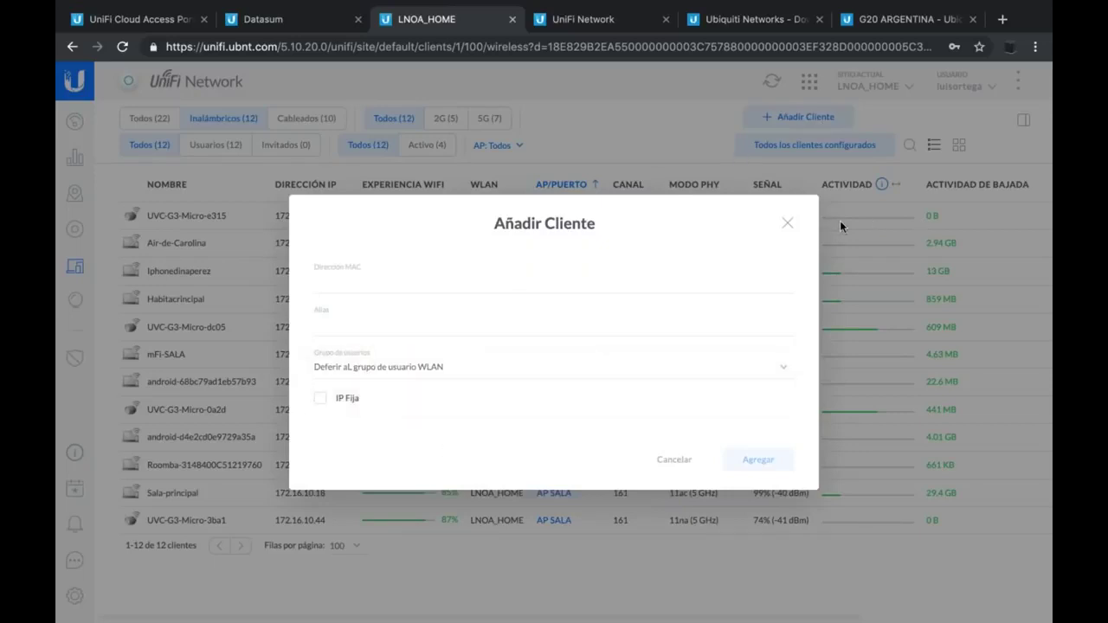
left_click(787, 222)
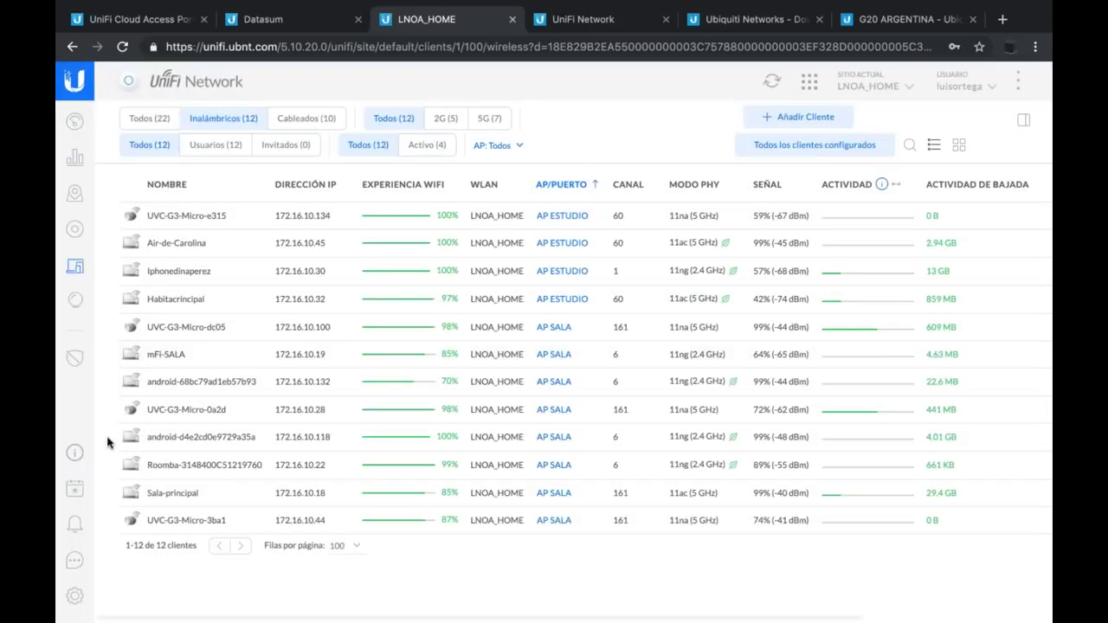
Open LNOA_HOME's wireless network settings and display the networks of the LNOA_EDIFICO WLAN group.
left_click(75, 596)
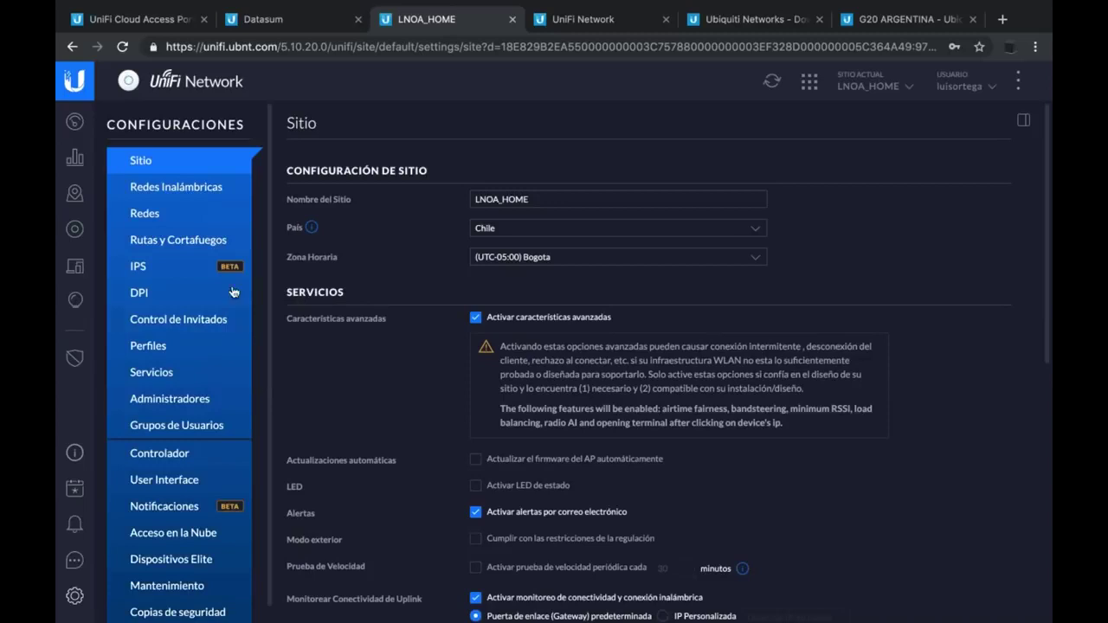
left_click(197, 189)
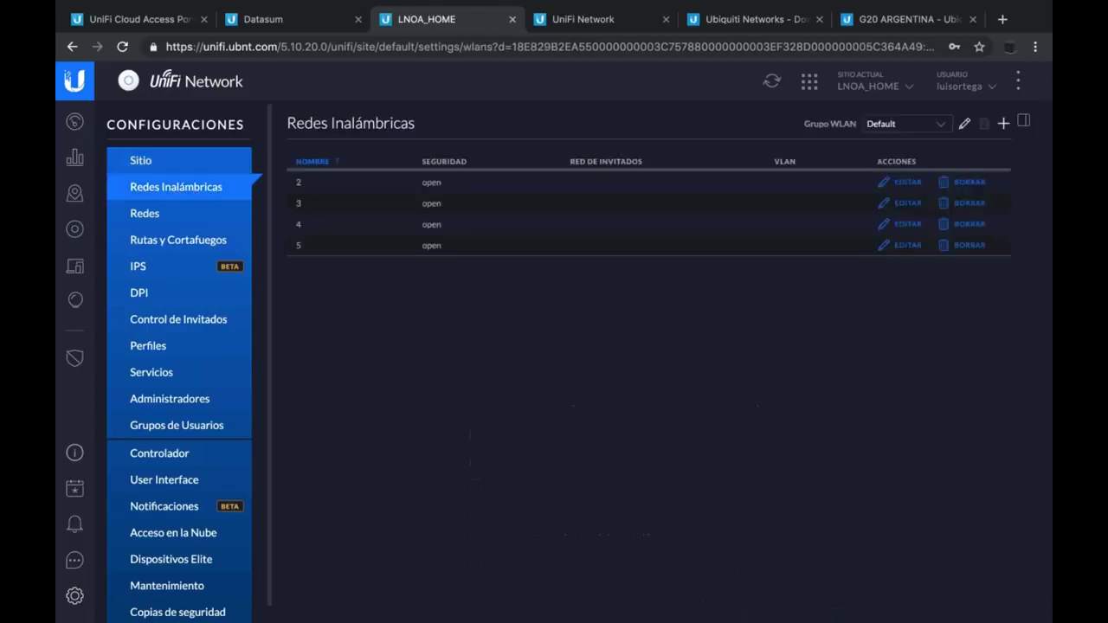
left_click(940, 124)
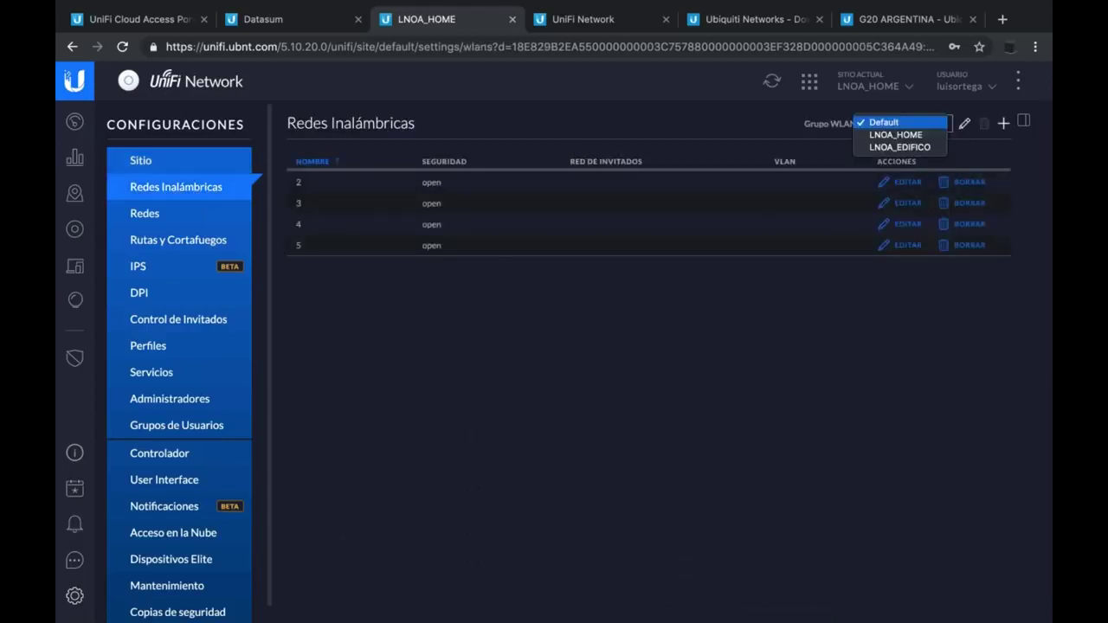
left_click(907, 149)
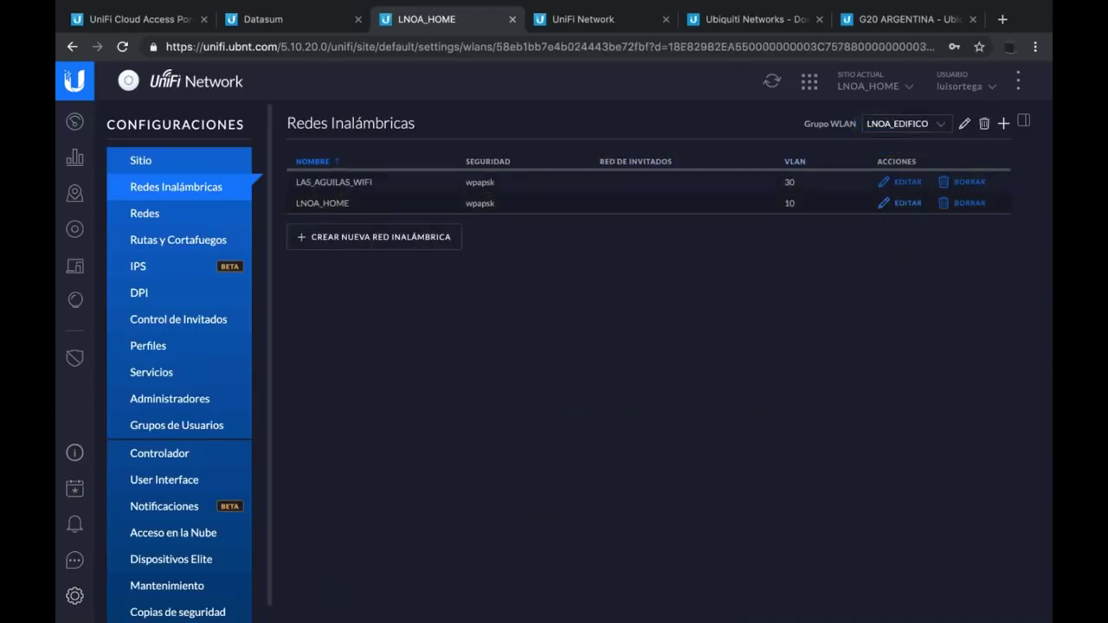
Open the LAS_AGUILAS_WIFI network for editing, review its advanced options, and enable the MAC address filter.
left_click(909, 183)
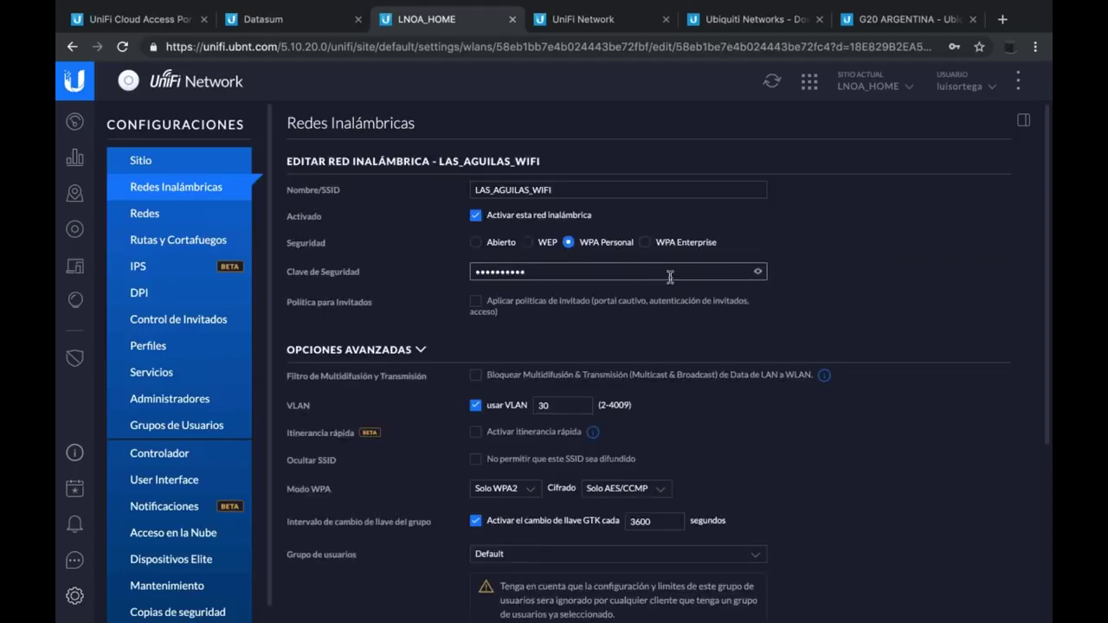
scroll(835, 327, "down", 2)
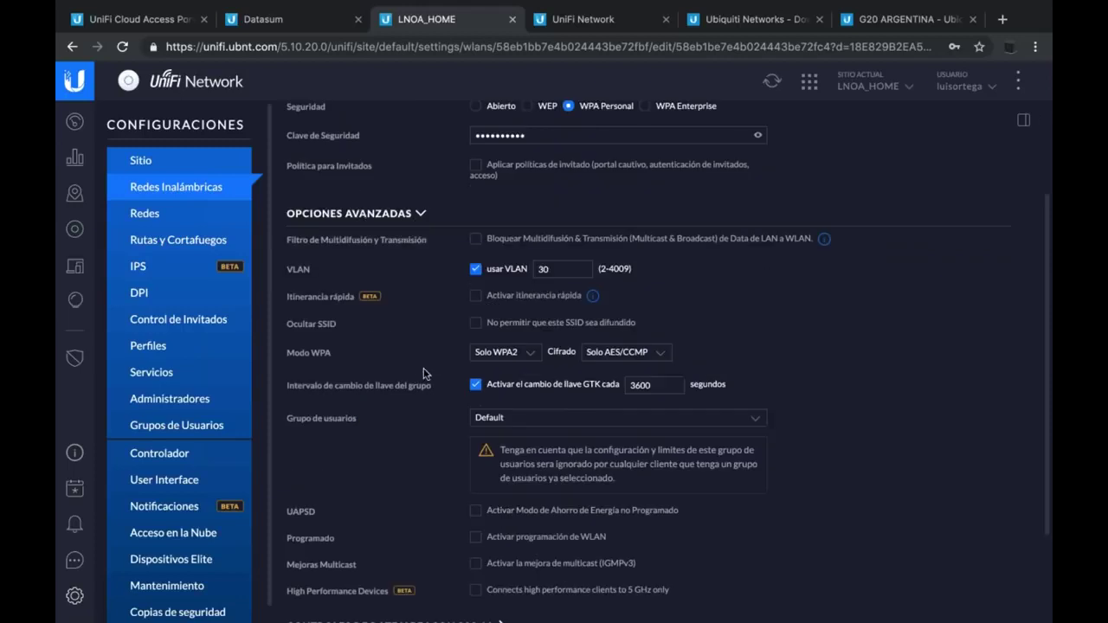
scroll(404, 235, "down", 2)
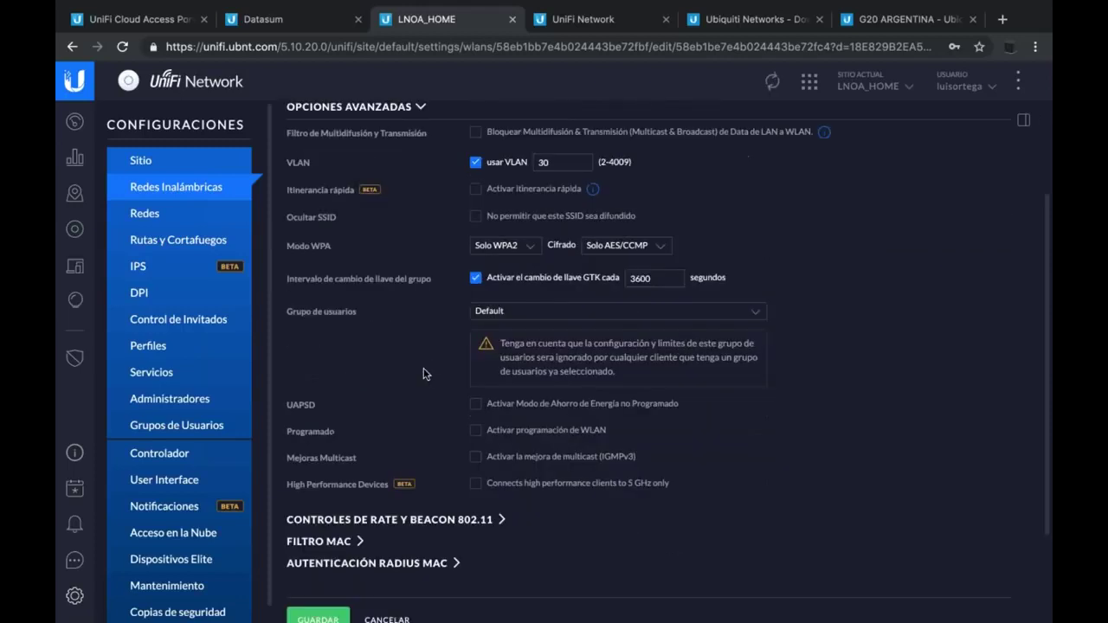
left_click(329, 522)
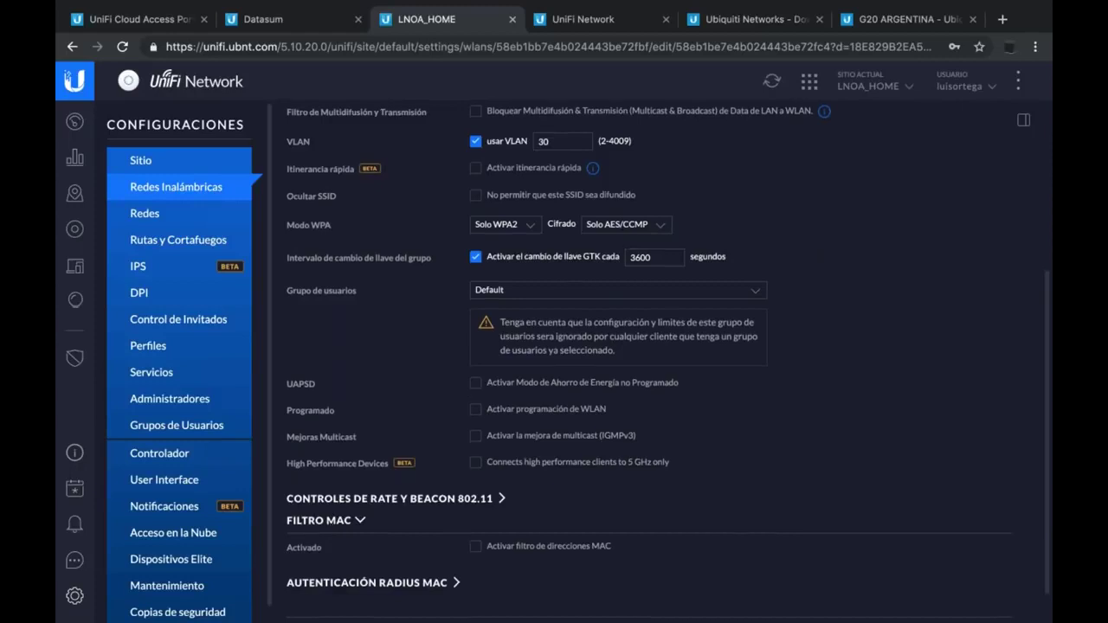
scroll(363, 520, "down", 1)
left_click(476, 506)
scroll(607, 390, "down", 2)
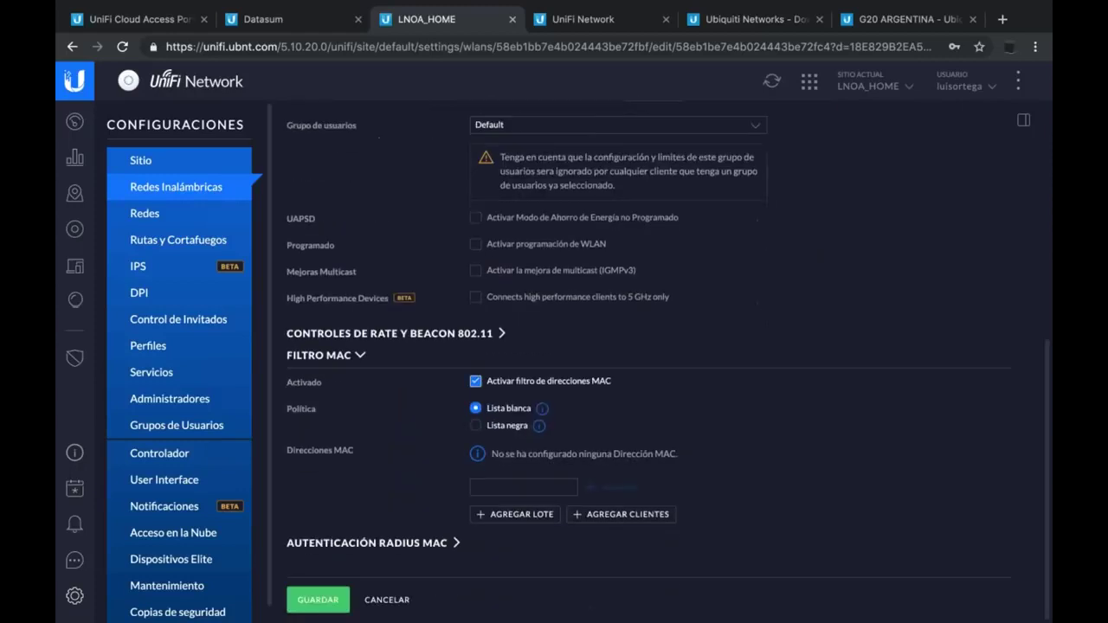
Enlarge the page and compare the MAC filter's Lista negra and Lista blanca policies, leaving Lista blanca selected.
key("ctrl+plus")
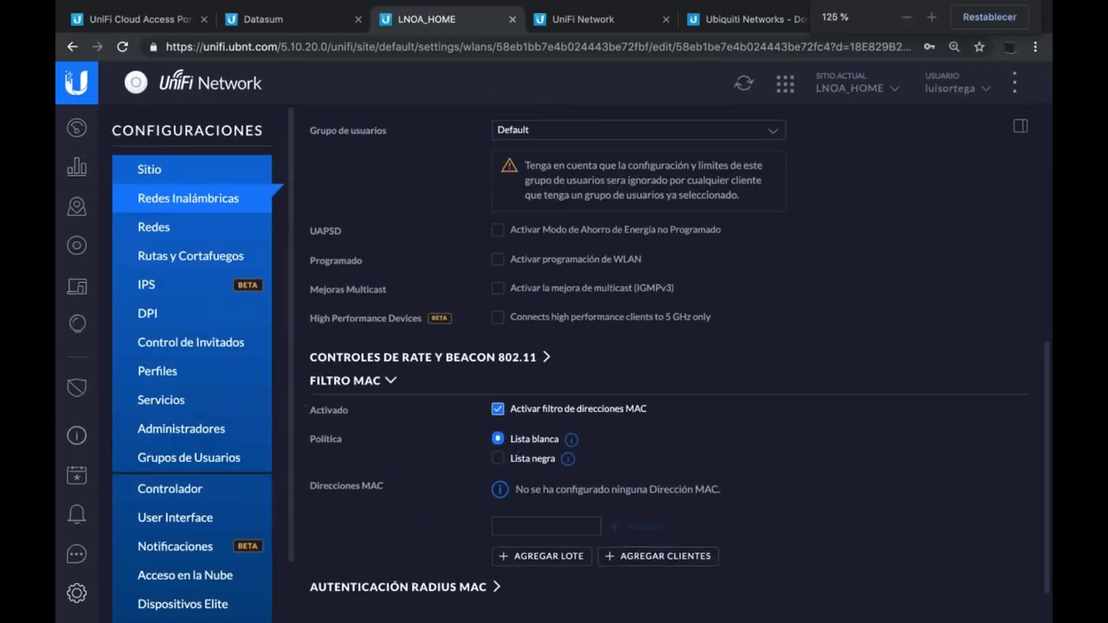
scroll(647, 487, "down", 2)
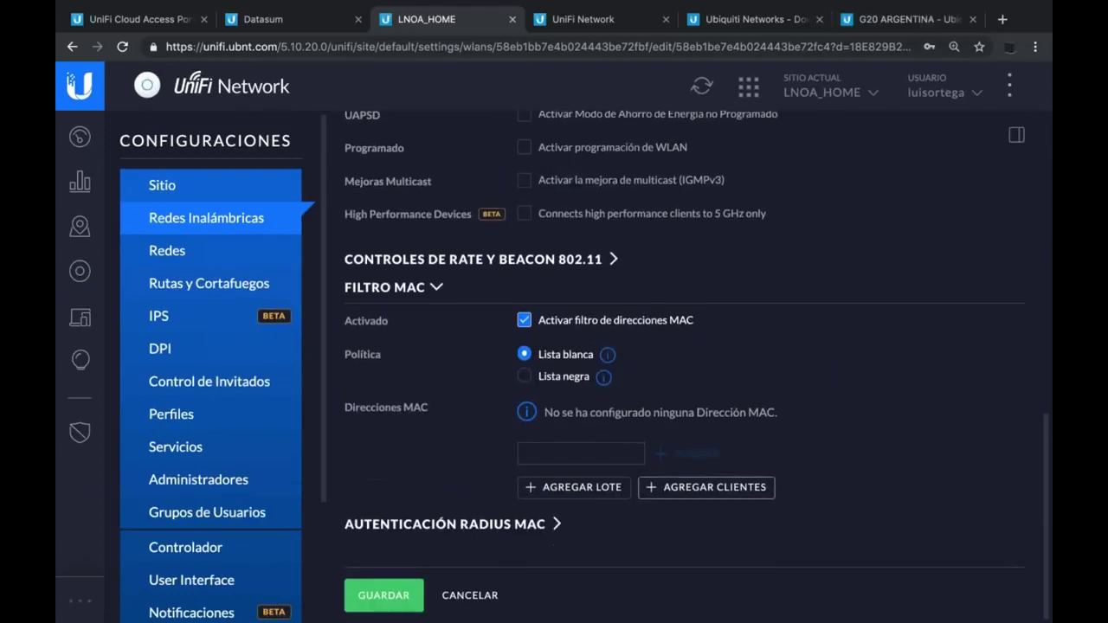
left_click(525, 376)
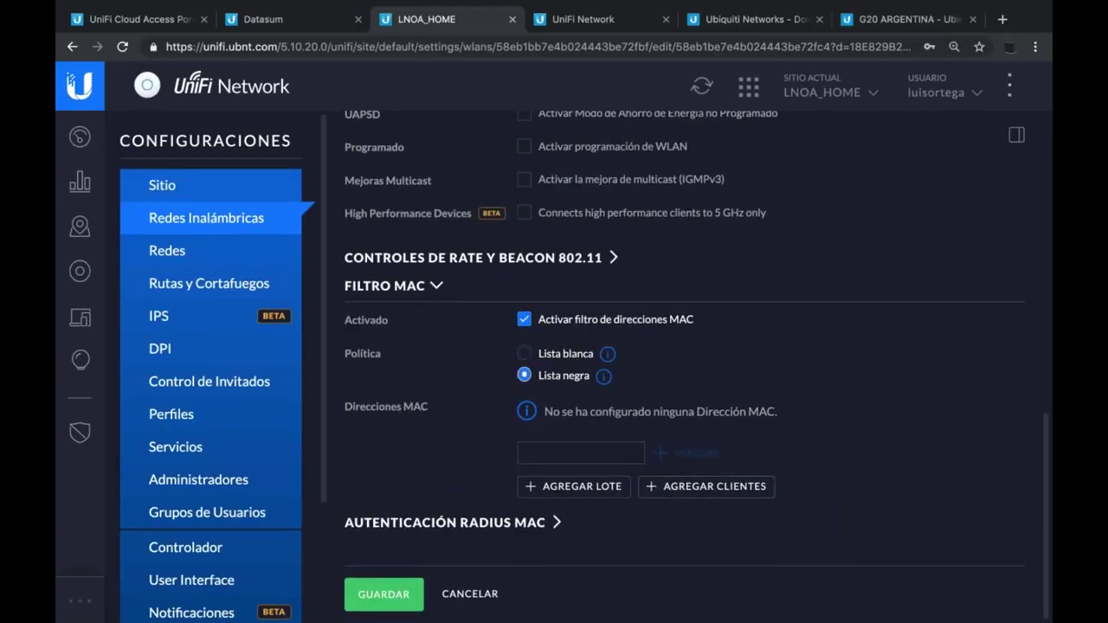
mouse_move(600, 382)
left_click(526, 355)
mouse_move(605, 376)
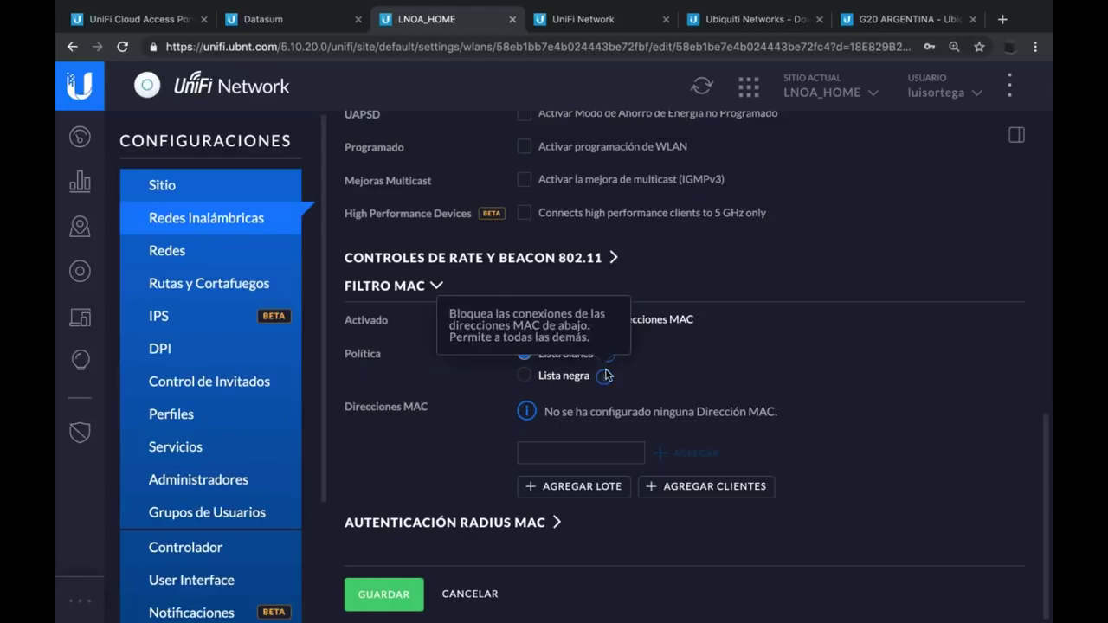
Review the MAC filter's batch-entry dialog and the single-address field, closing both without adding any address.
left_click(577, 492)
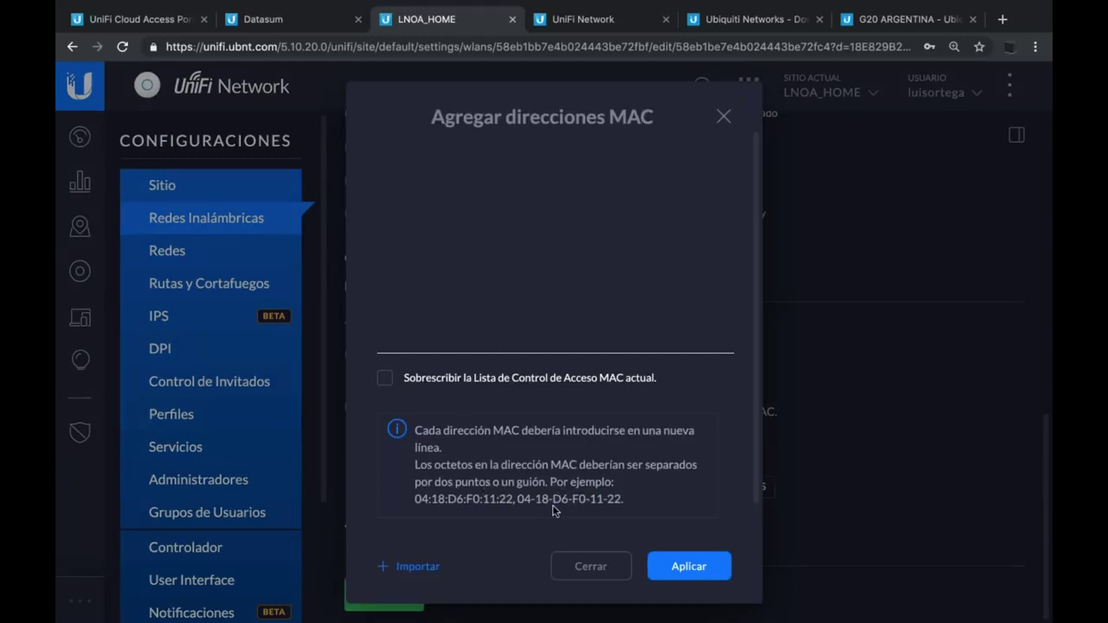
left_click(724, 117)
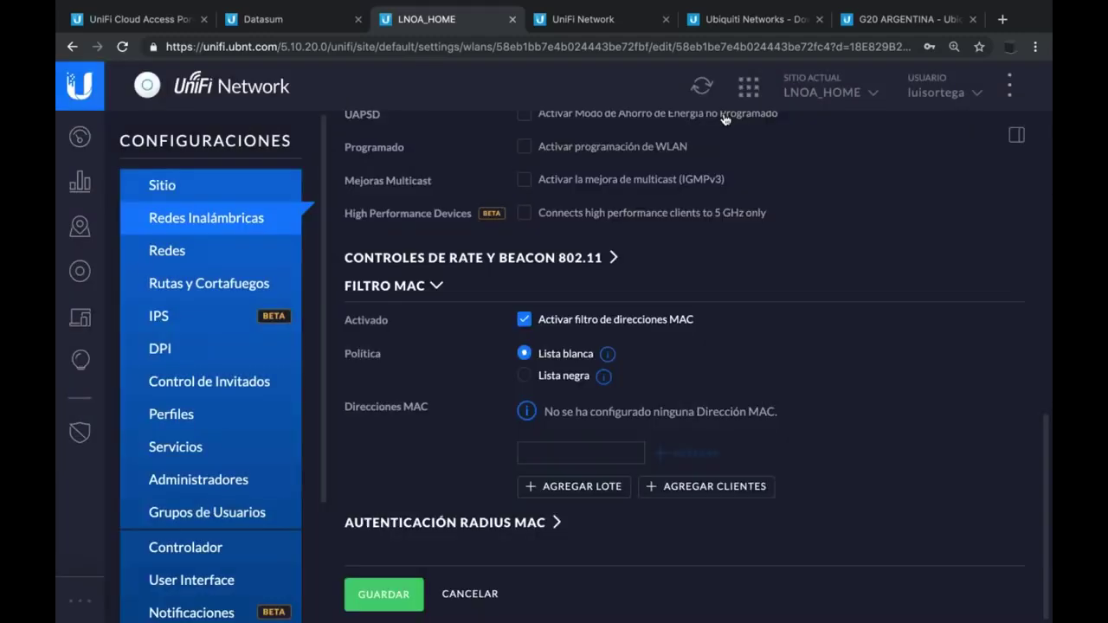
left_click(596, 452)
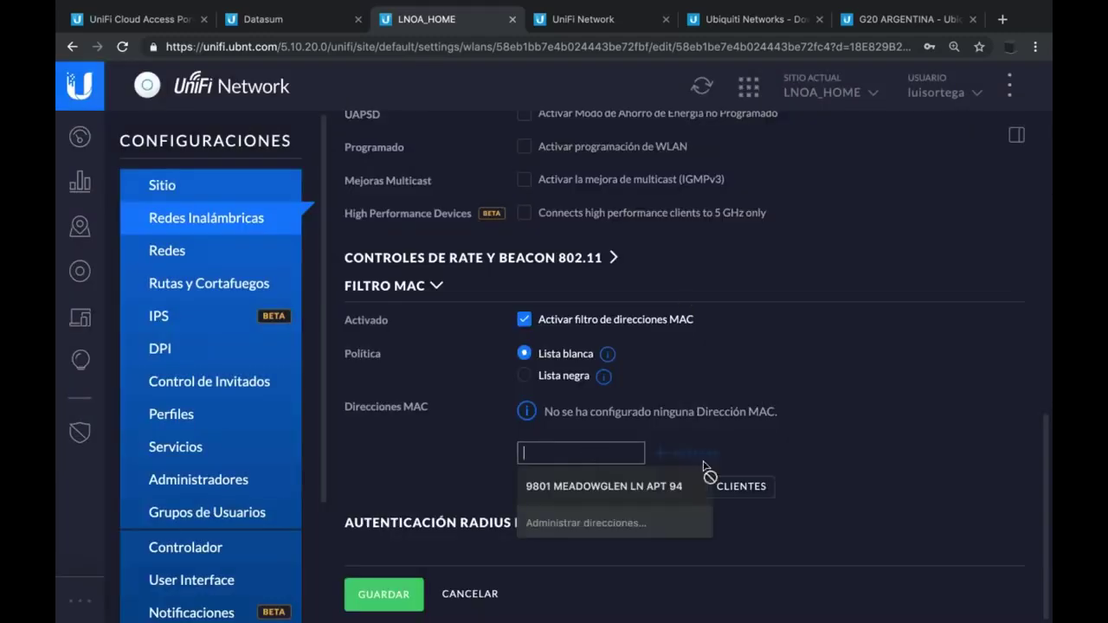
left_click(813, 468)
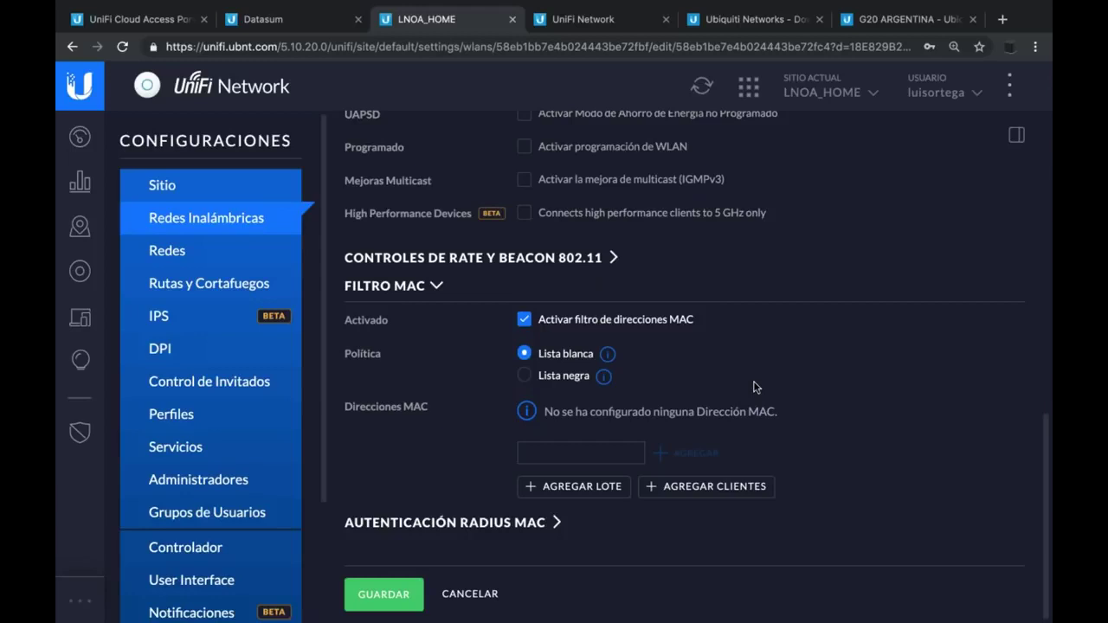
Change the LAS_AGUILAS_WIFI network's security to WPA Enterprise.
scroll(755, 387, "up", 10)
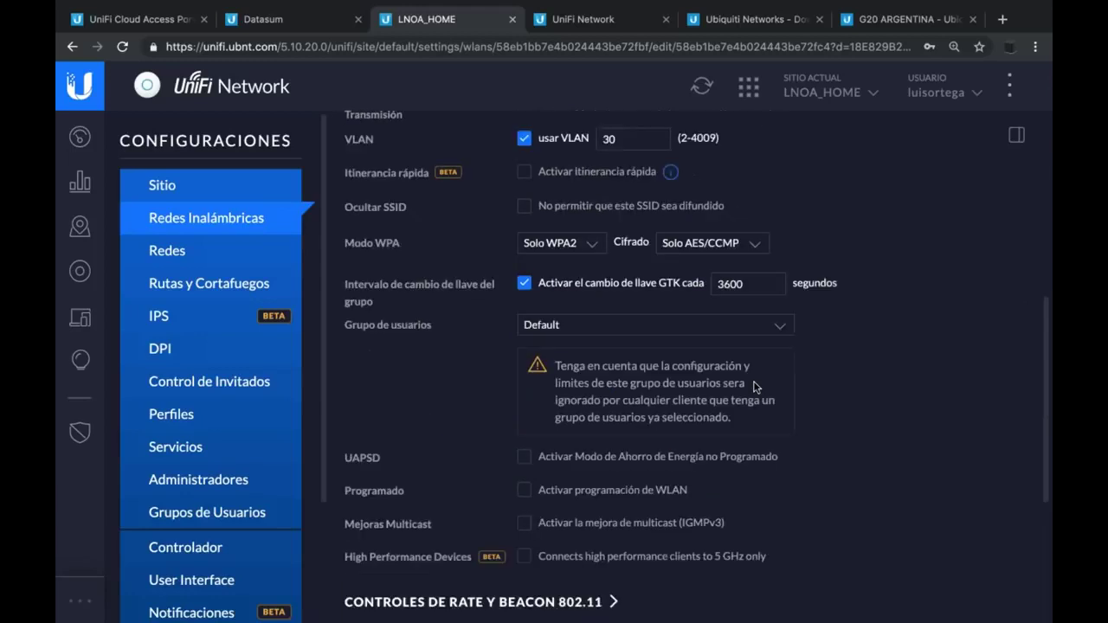
left_click(525, 307)
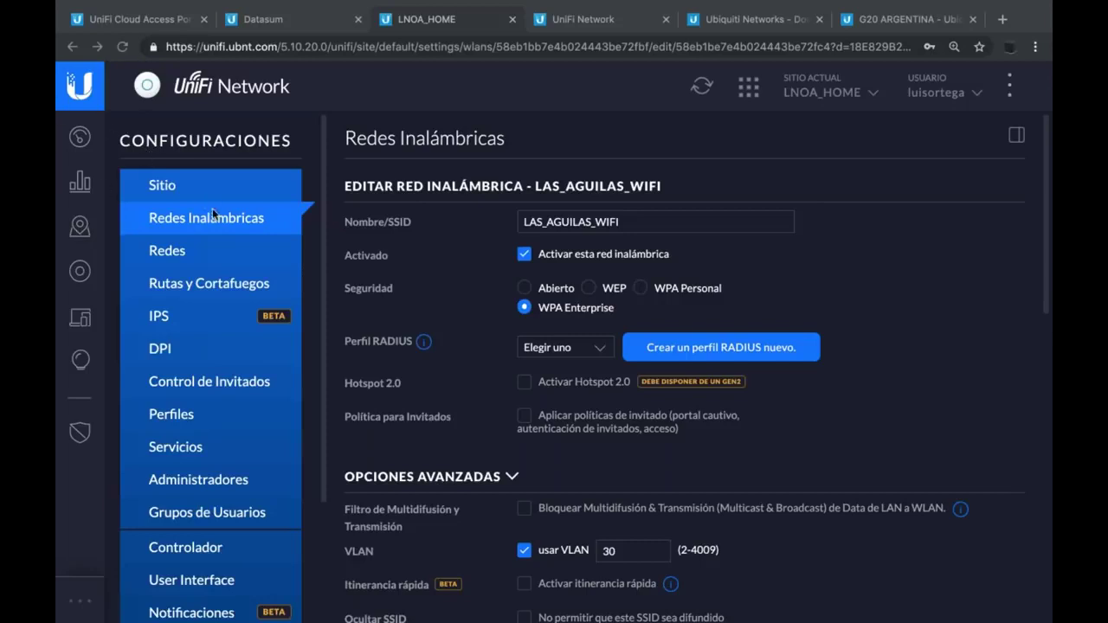
Open LNOA_HOME's site settings and switch the uplink connectivity monitor from the default gateway to IP Personalizada.
left_click(177, 191)
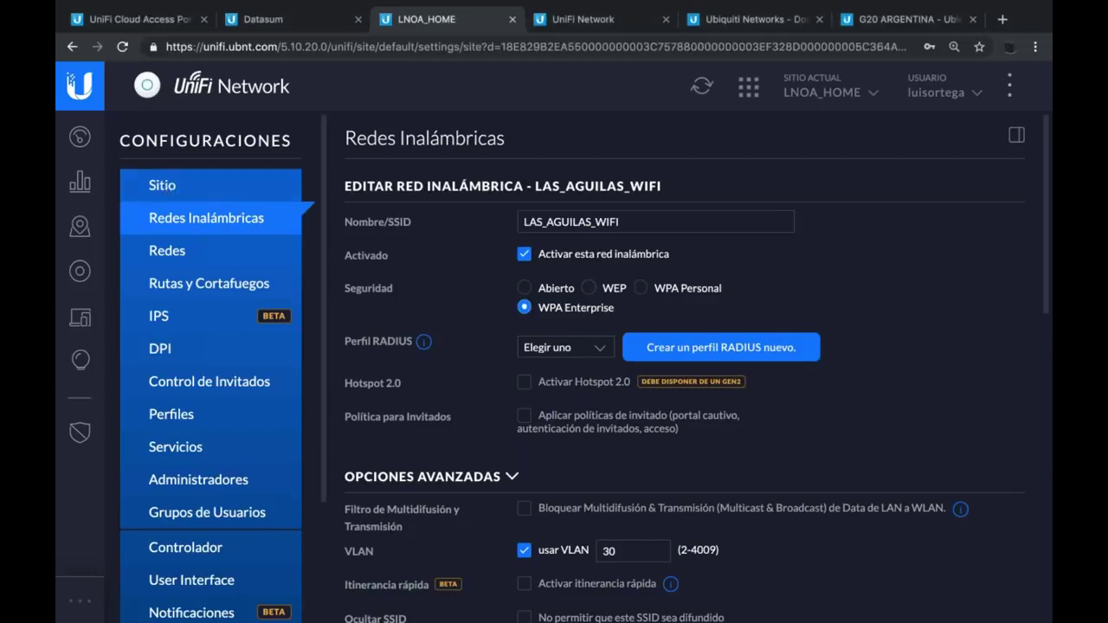
scroll(552, 433, "down", 5)
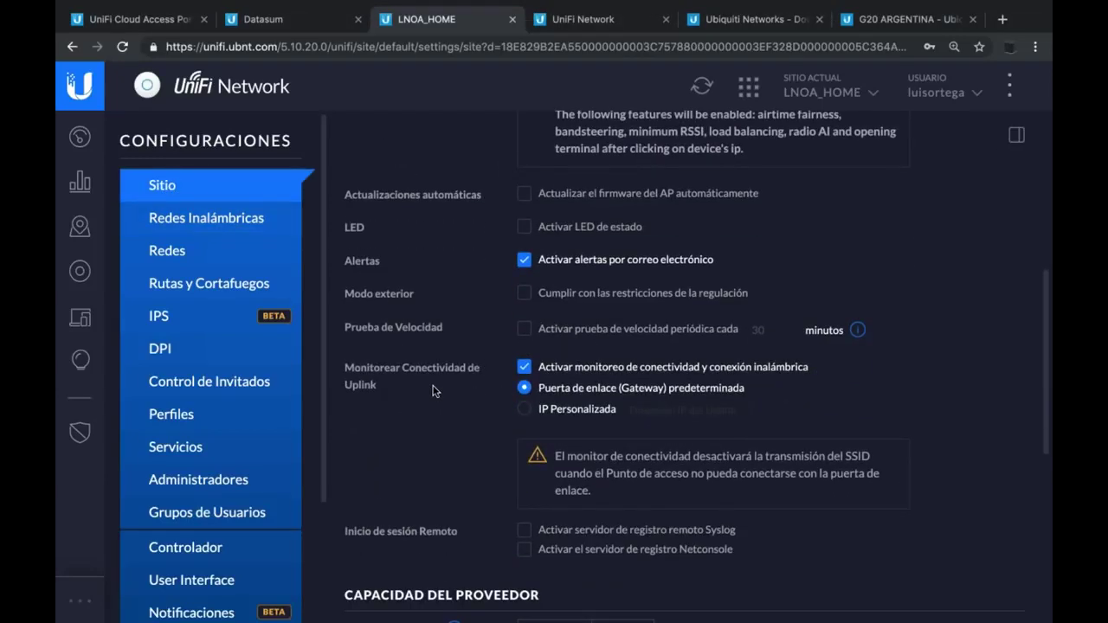
scroll(437, 392, "down", 1)
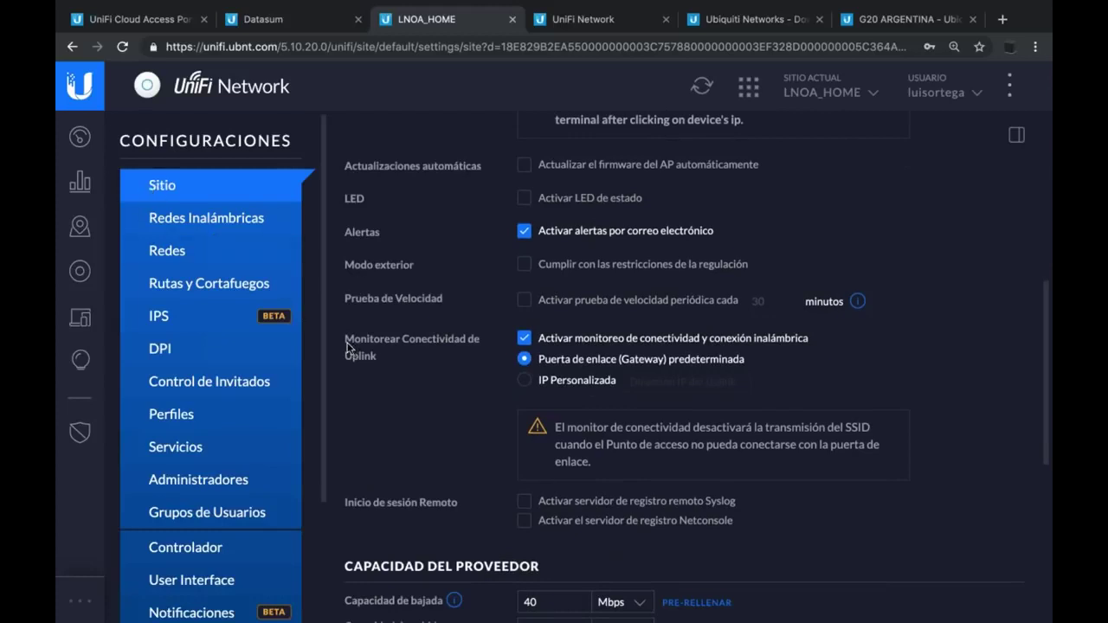
left_click_drag(346, 343, 417, 358)
left_click(421, 357)
scroll(632, 365, "down", 1)
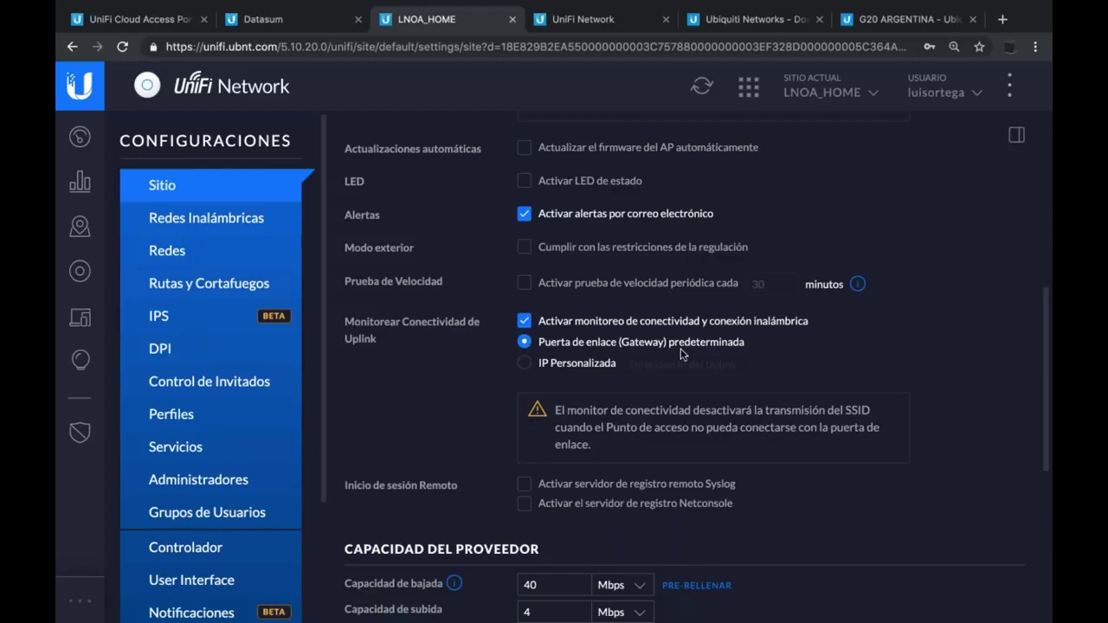
left_click(524, 363)
left_click(697, 364)
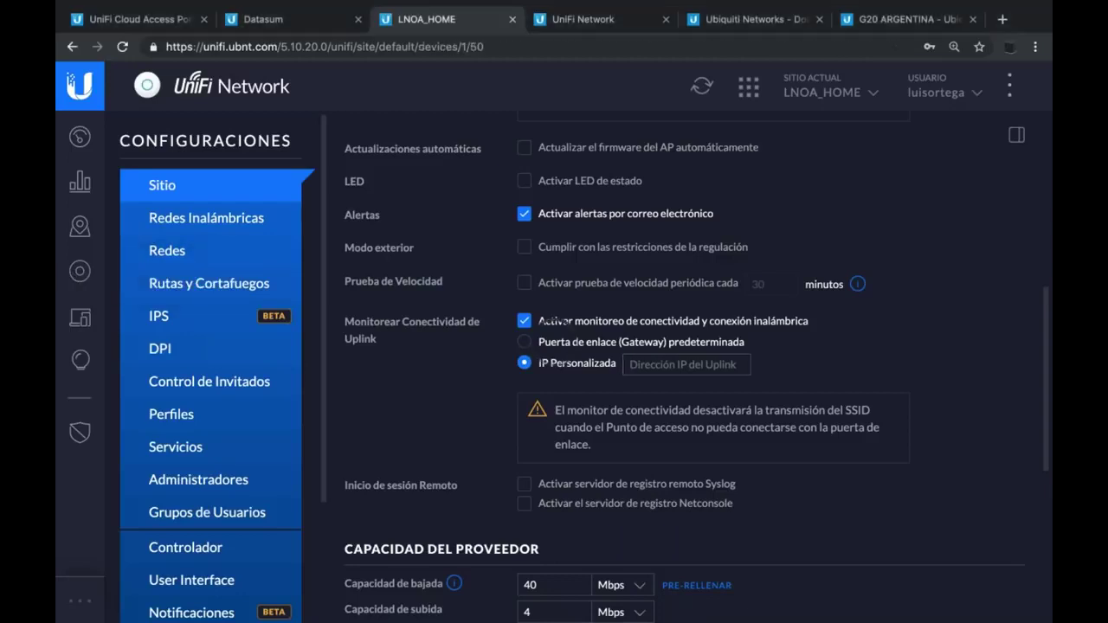
Open the device list and display the configuration sections of the AP ESTUDIO access point.
left_click(80, 271)
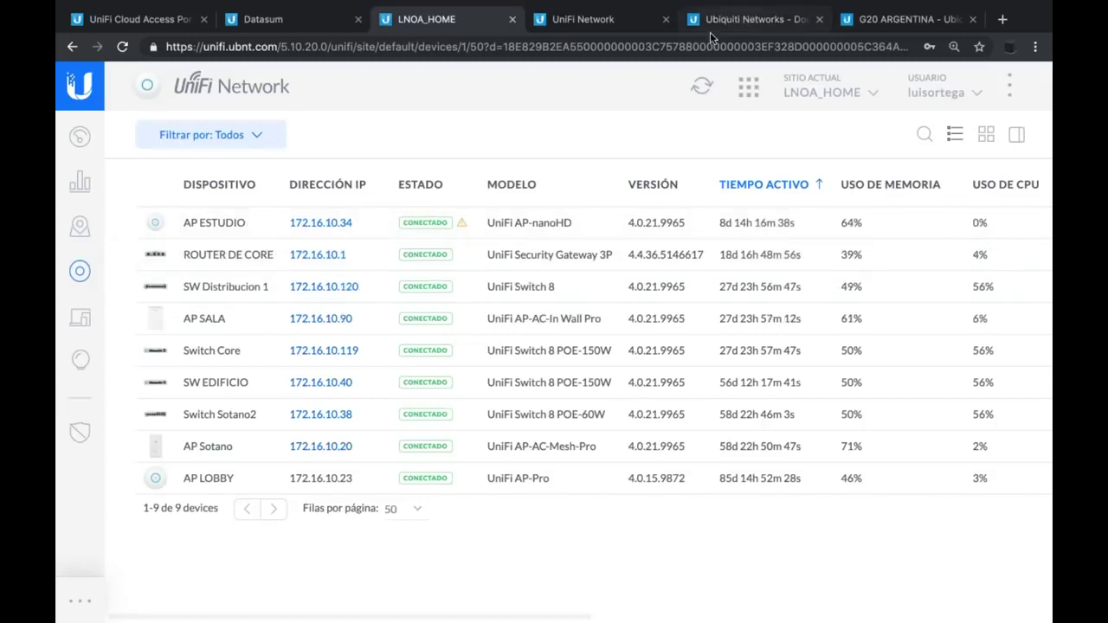
left_click(267, 228)
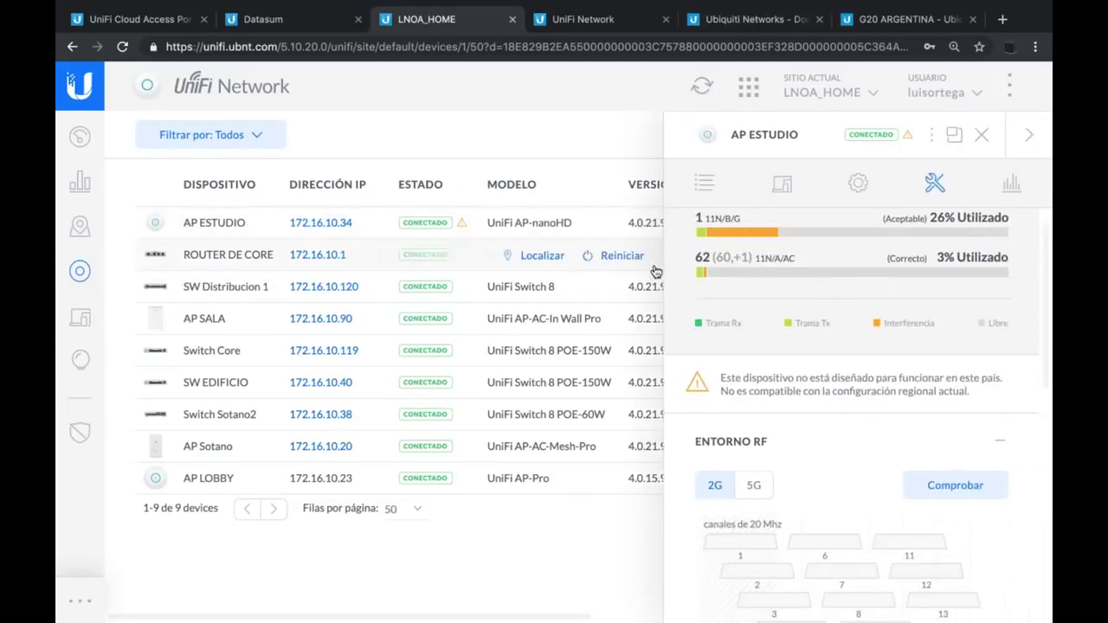
left_click(860, 185)
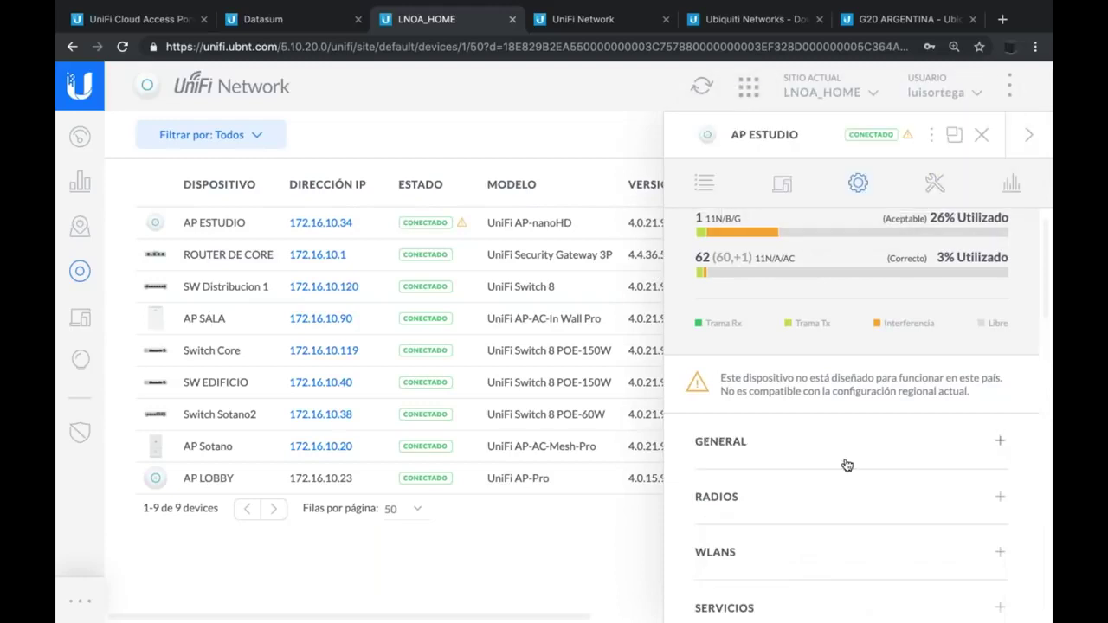
scroll(847, 465, "down", 3)
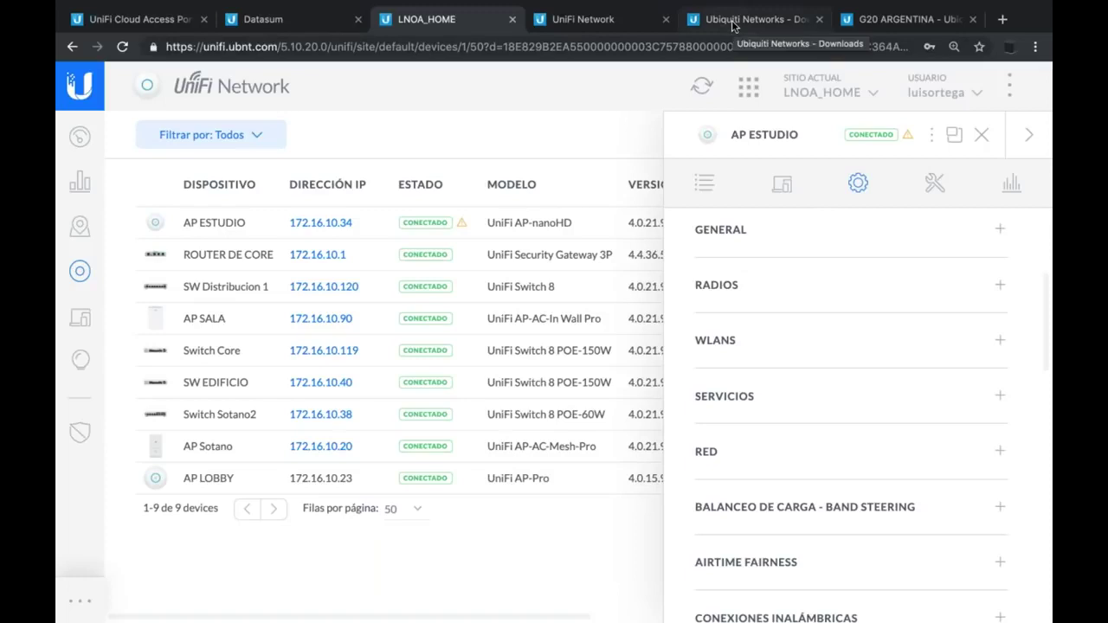
left_click(636, 21)
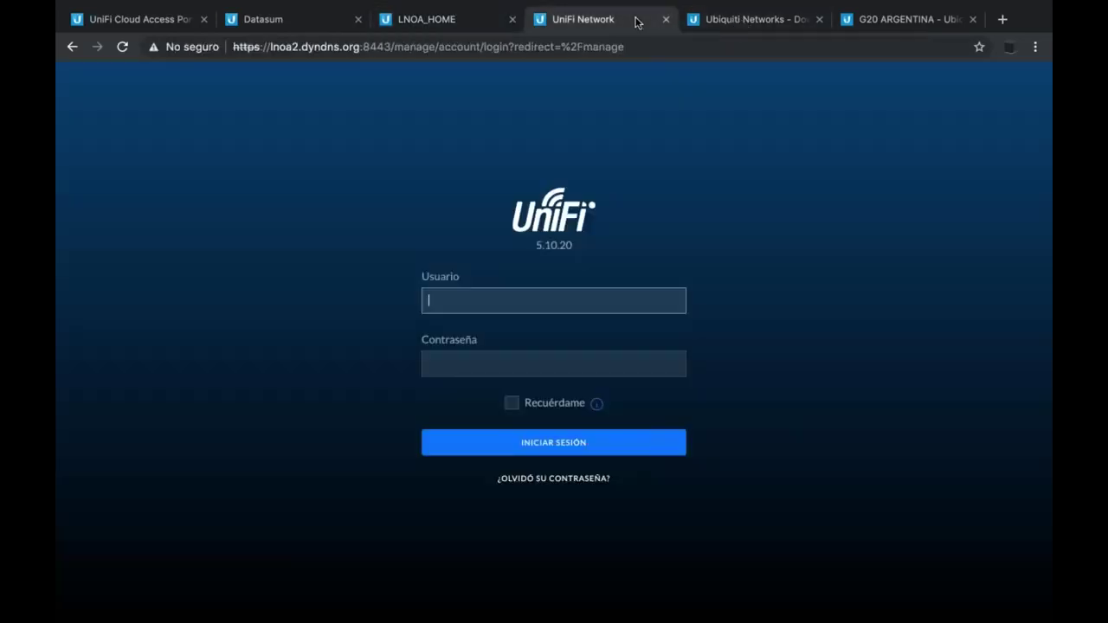
left_click(756, 20)
left_click(458, 22)
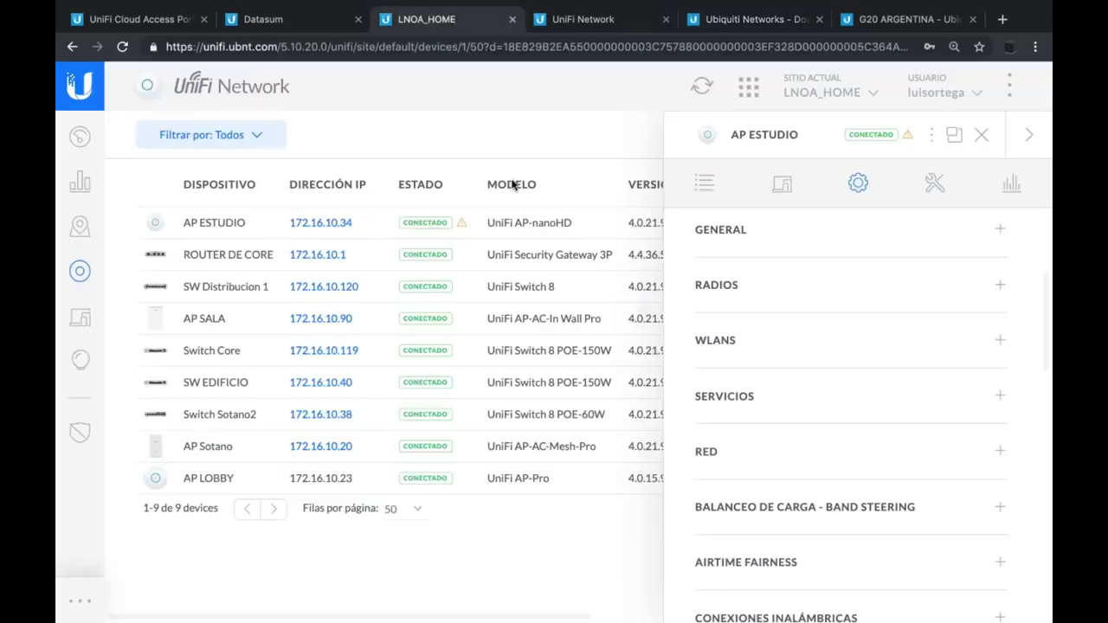
Switch to the desktop, launch UniFi-Discover, and bring its discovery window to the front.
key("ctrl+Left")
left_click(170, 601)
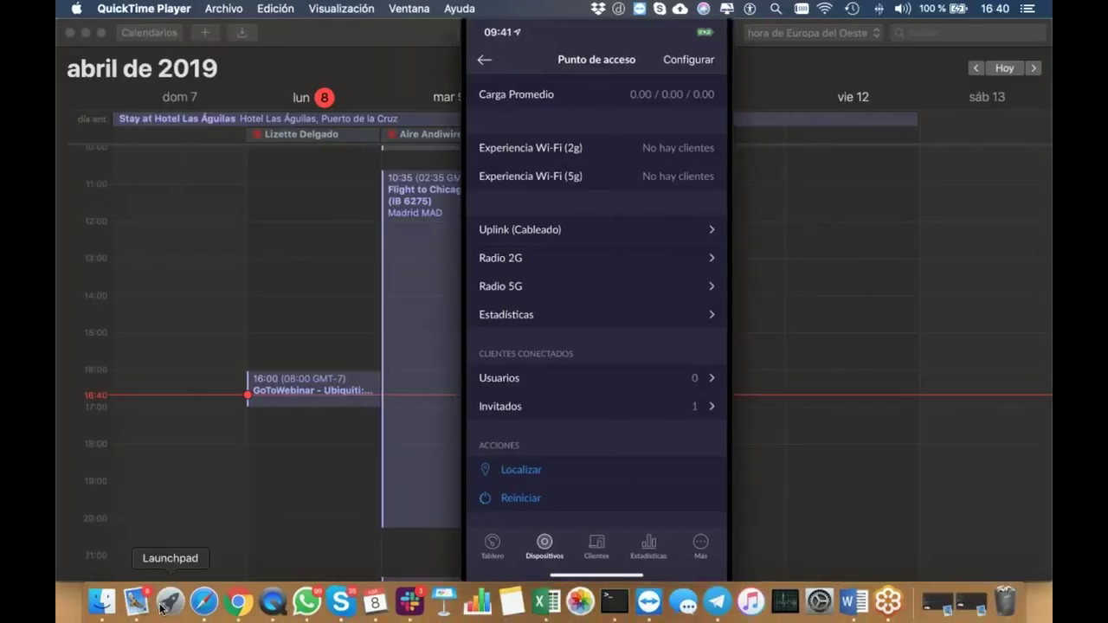
scroll(645, 349, "right", 3)
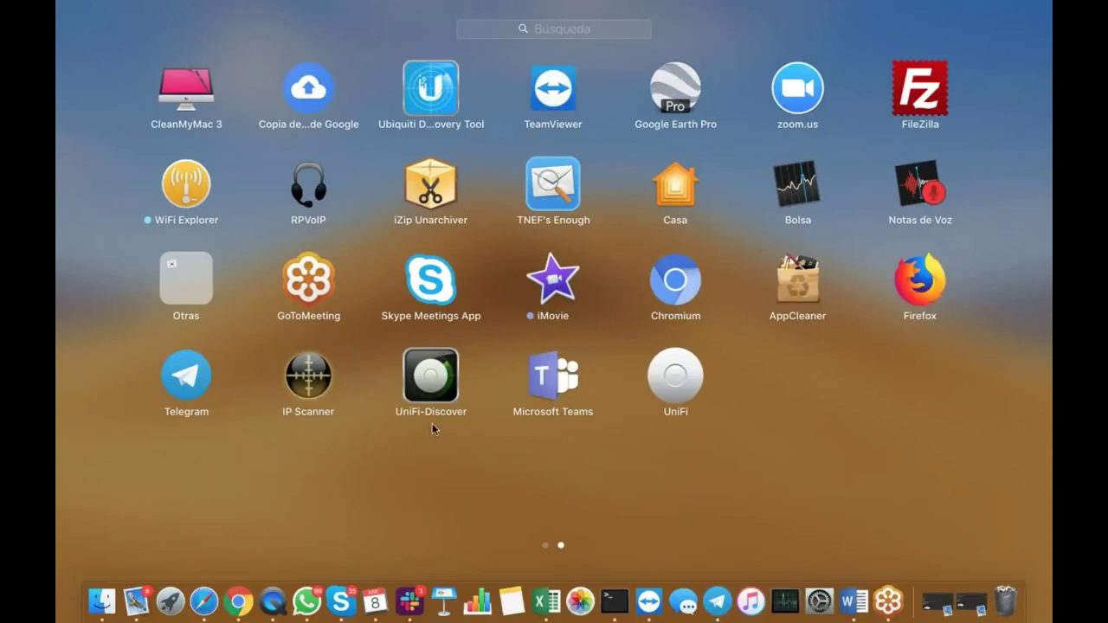
left_click(432, 379)
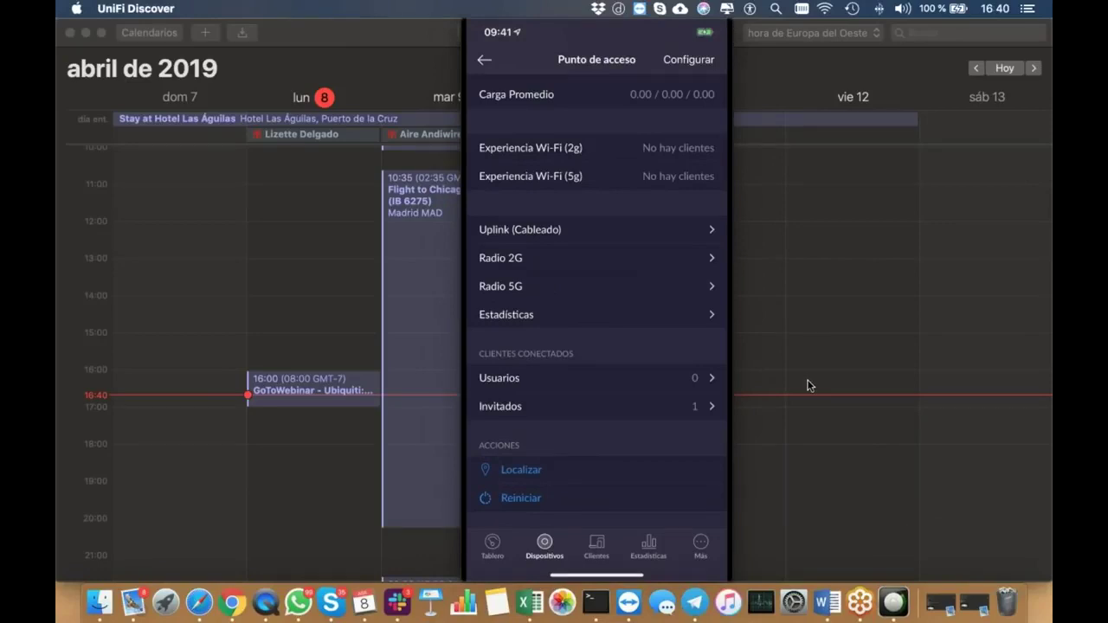
left_click(894, 604)
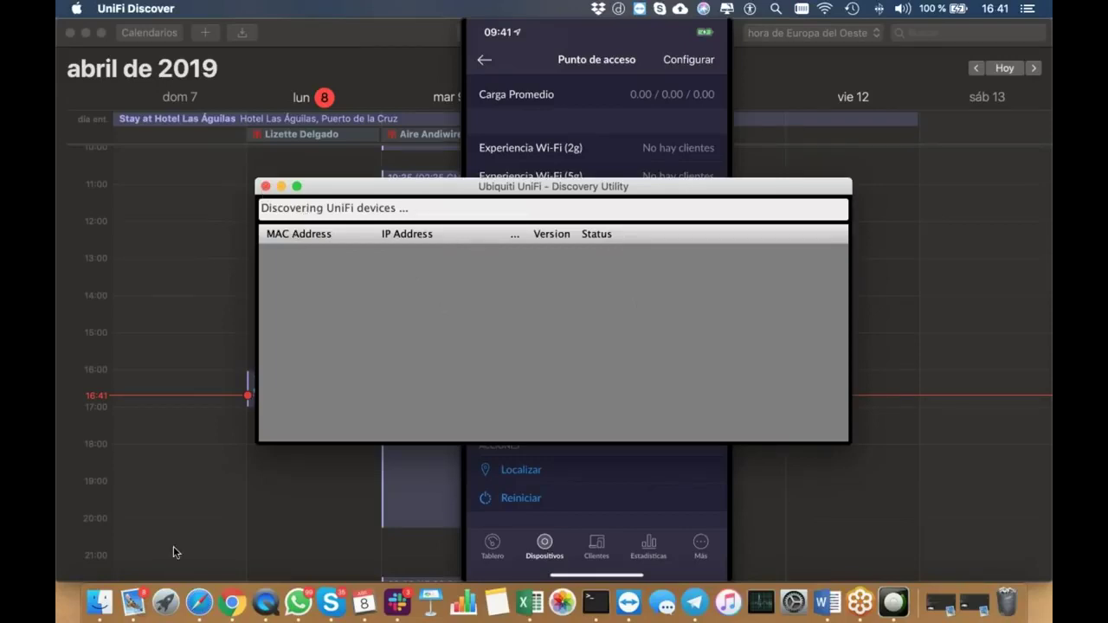
Launch the Ubiquiti Device Discovery Tool and switch its device list to the UniFi family.
left_click(165, 602)
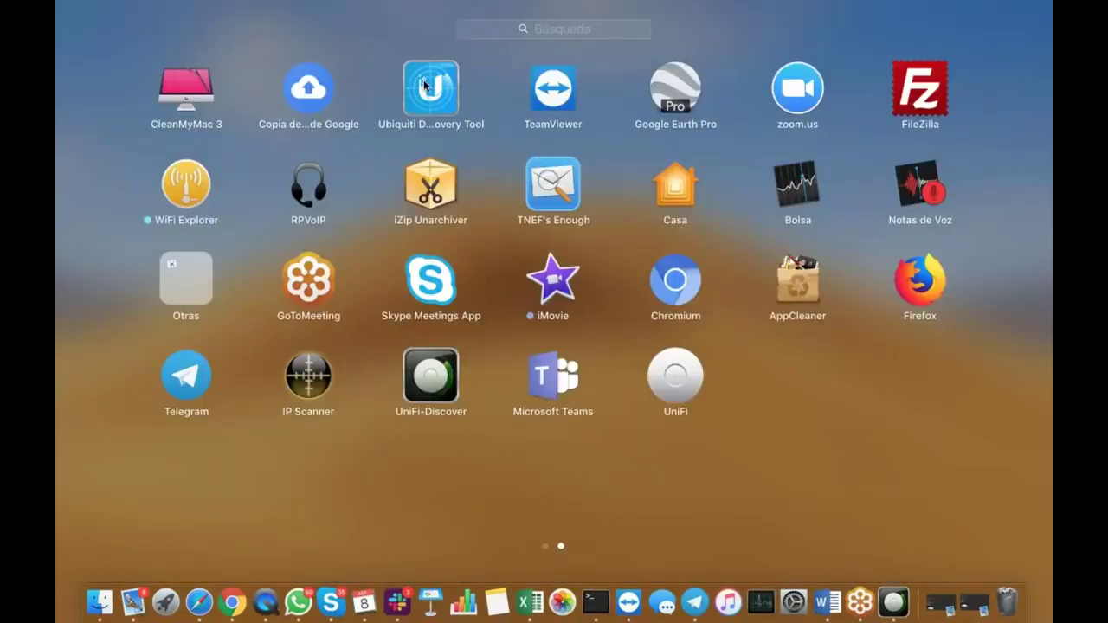
left_click(424, 84)
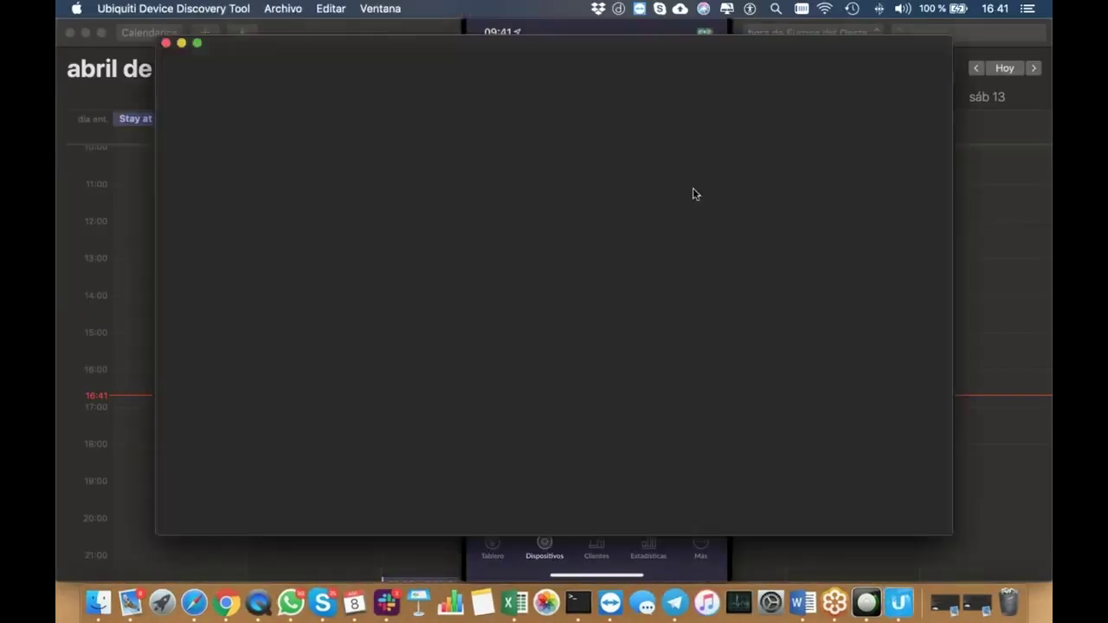
left_click_drag(492, 43, 534, 61)
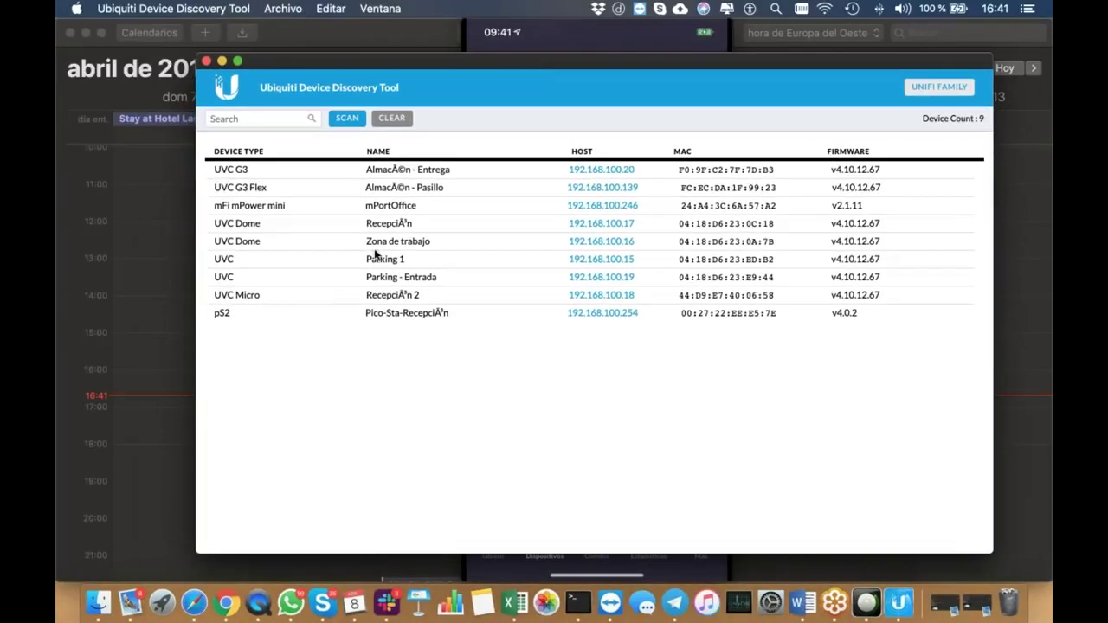
left_click(949, 90)
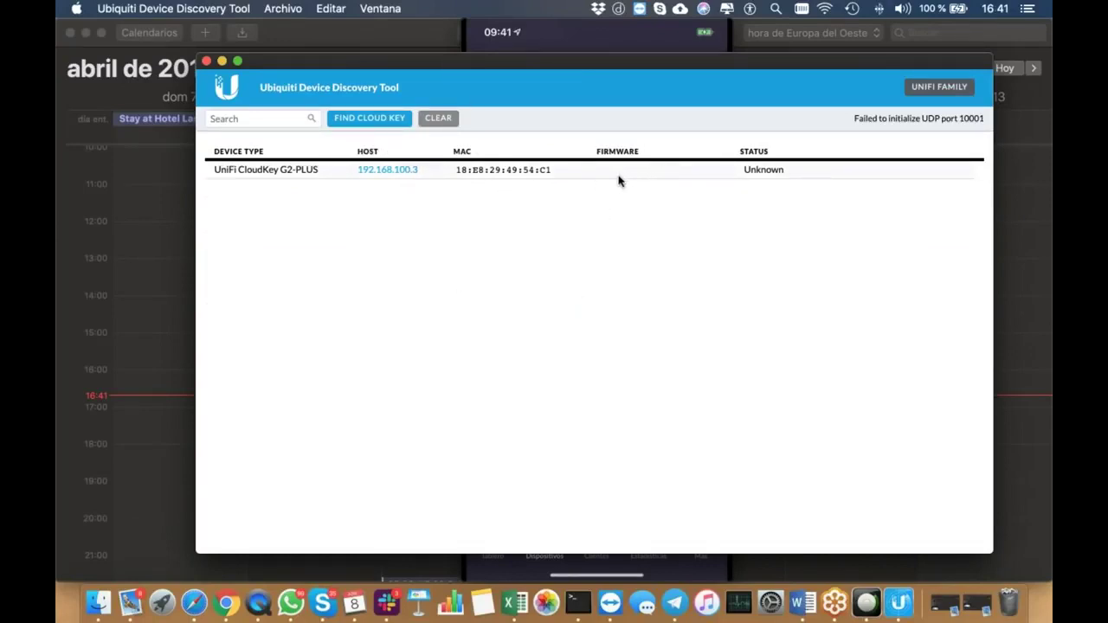
Return to the browser, close the UniFi Network login page, and show the Ubiquiti downloads page.
key("ctrl+Right")
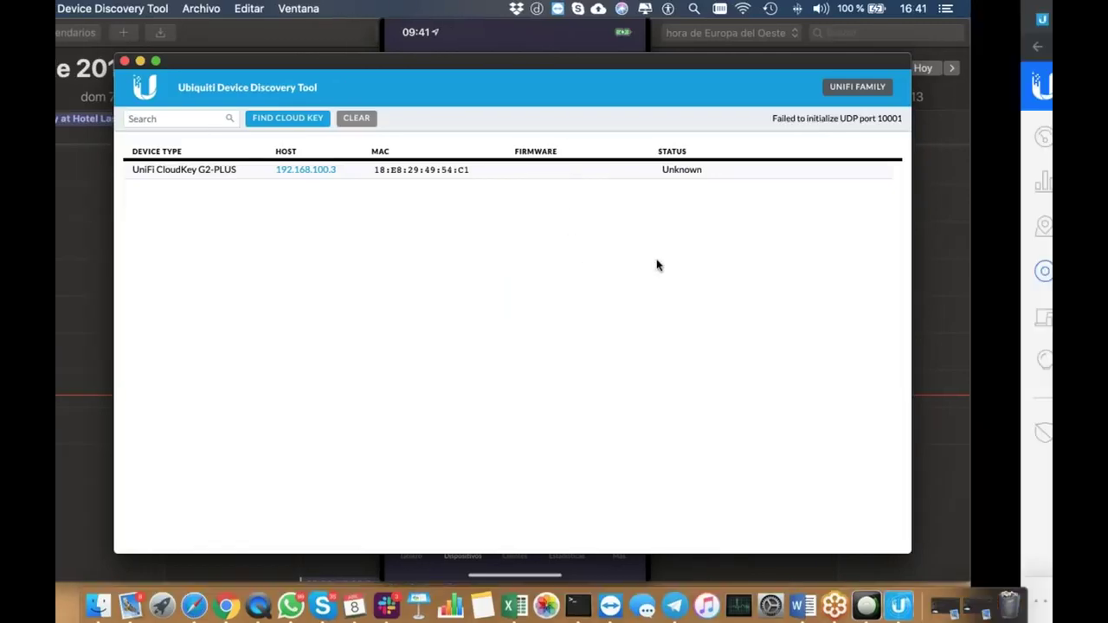
left_click(561, 21)
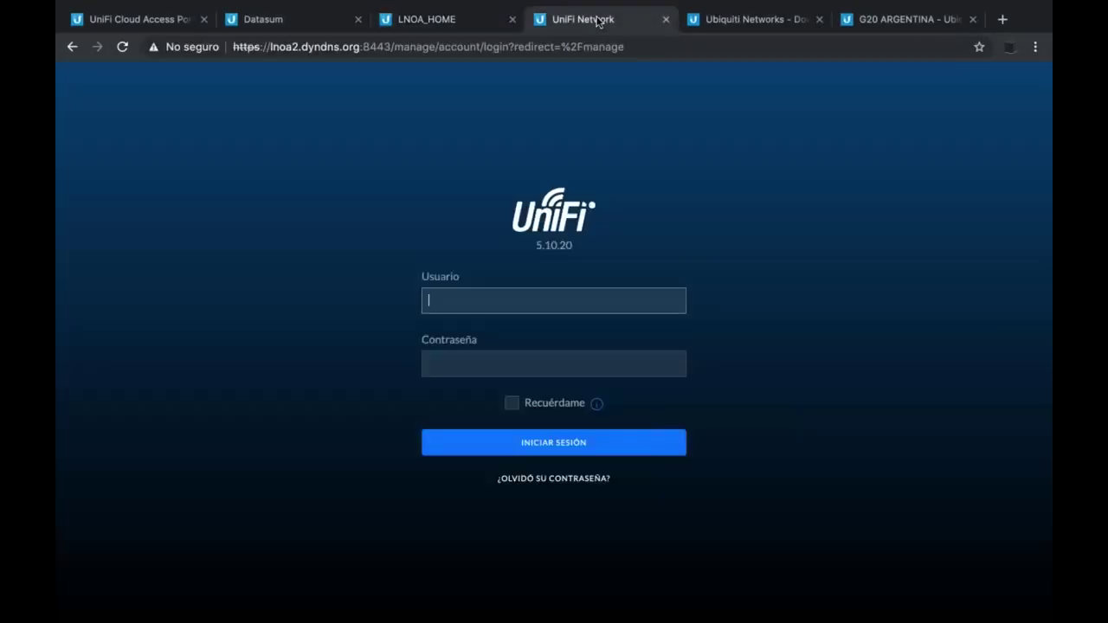
left_click(726, 20)
left_click(666, 20)
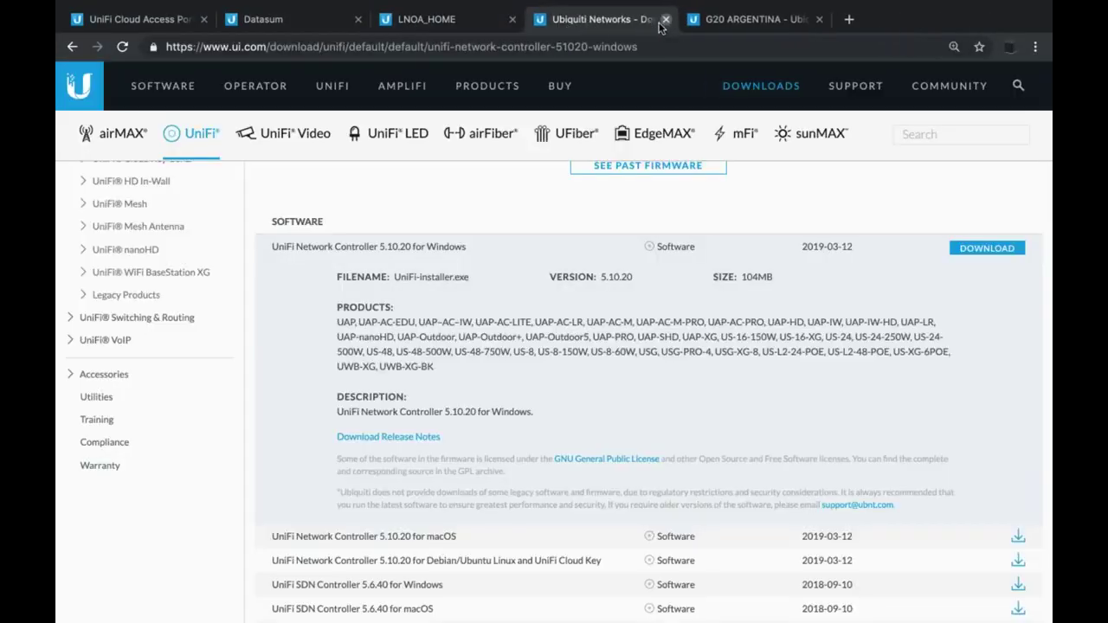
Look through the UniFi downloads and open the UAP-LR files within the UniFi AP product group.
scroll(433, 436, "down", 2)
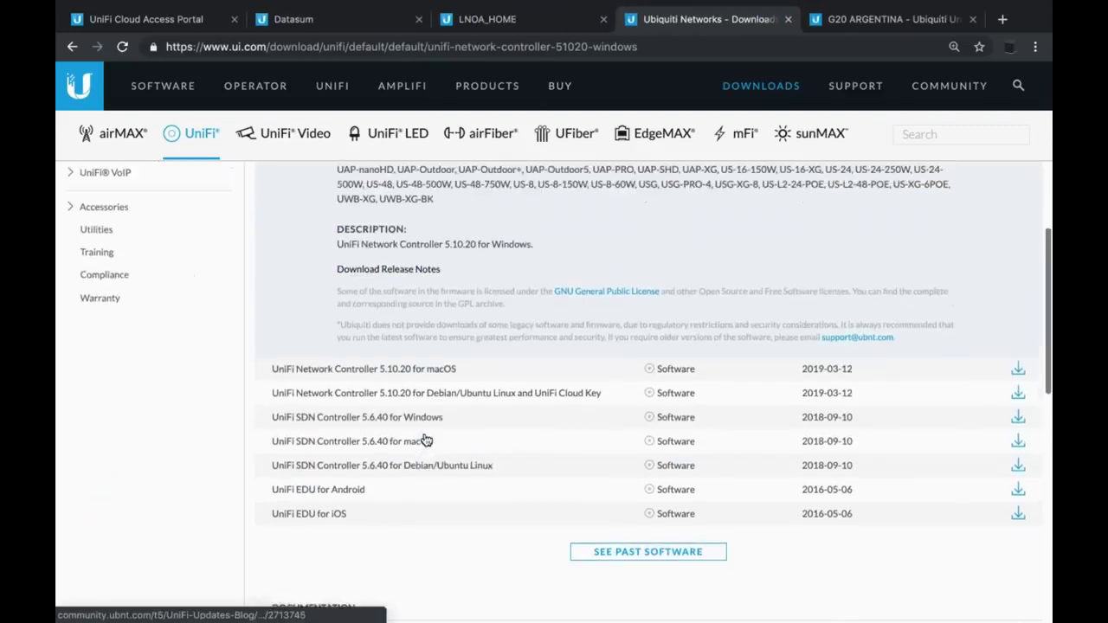
scroll(171, 303, "up", 4)
scroll(169, 300, "up", 3)
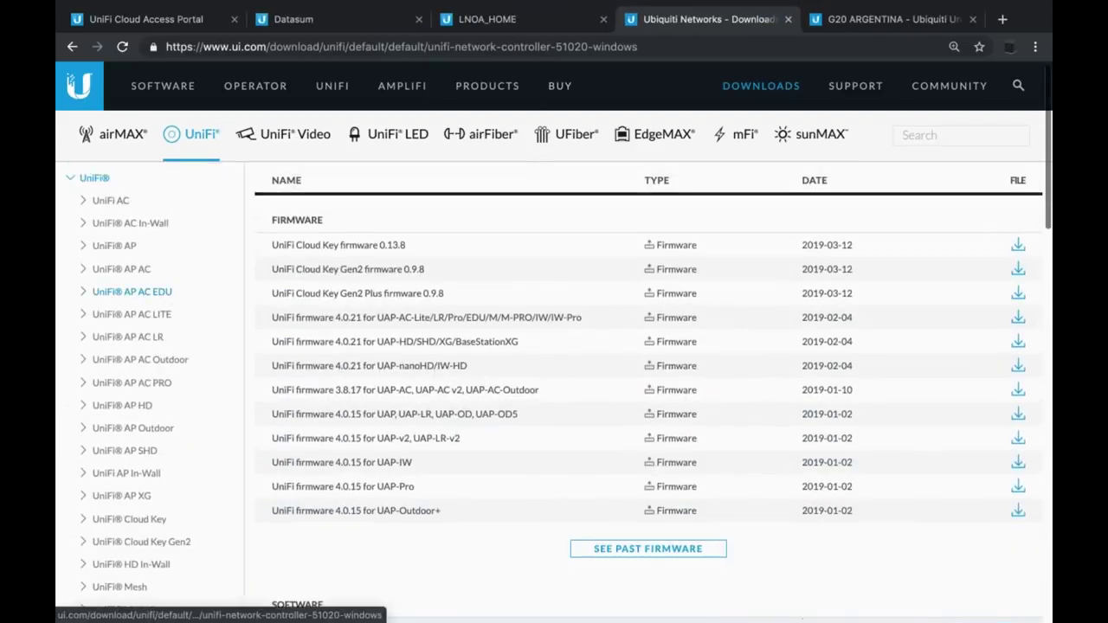
left_click(122, 248)
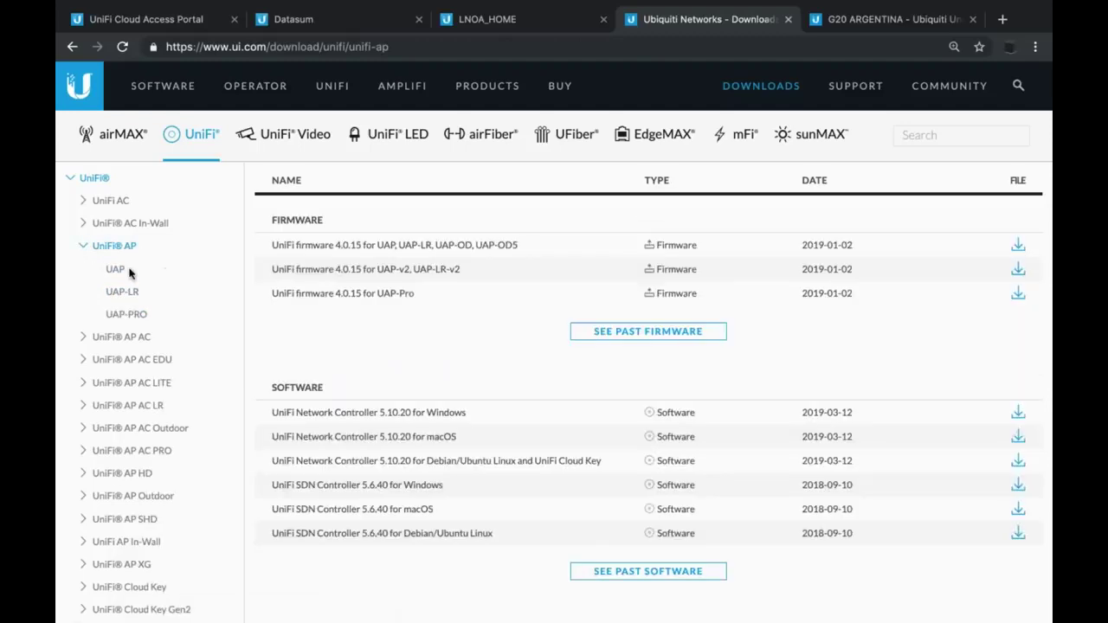
left_click(130, 296)
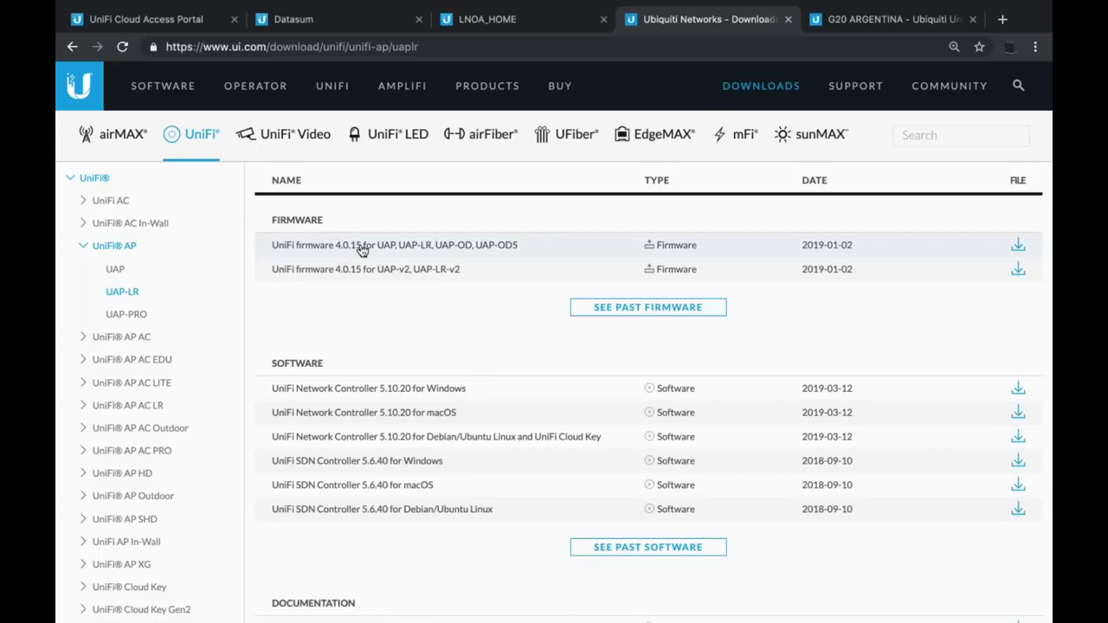
Accept the EULA for UniFi firmware 4.0.15 for UAP, UAP-LR, UAP-OD, UAP-OD5 and copy its direct download URL.
left_click(743, 247)
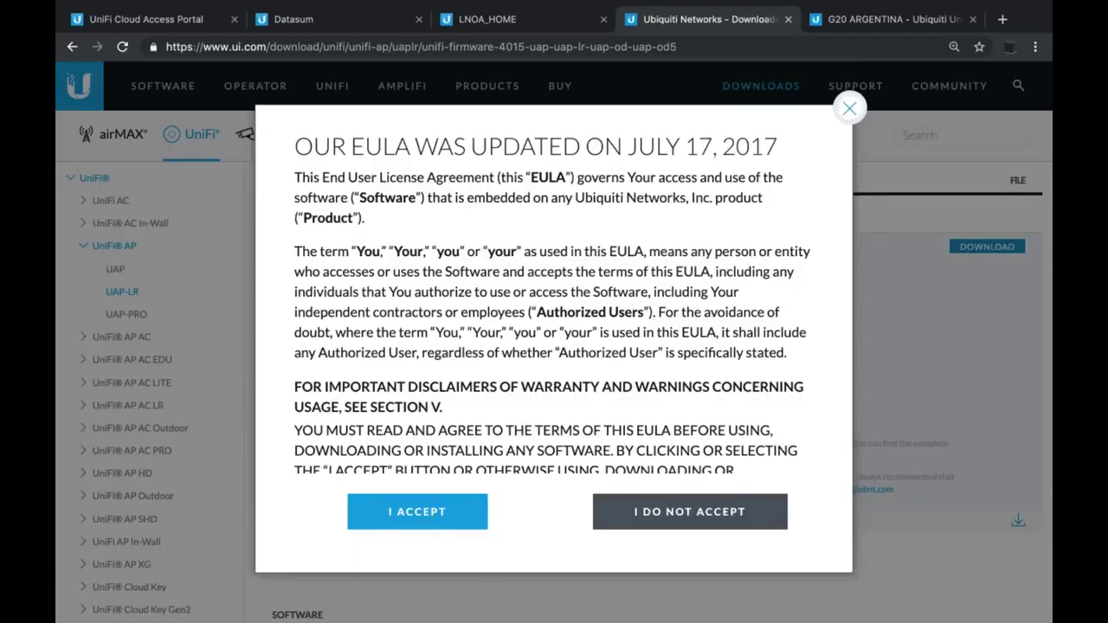
left_click(409, 517)
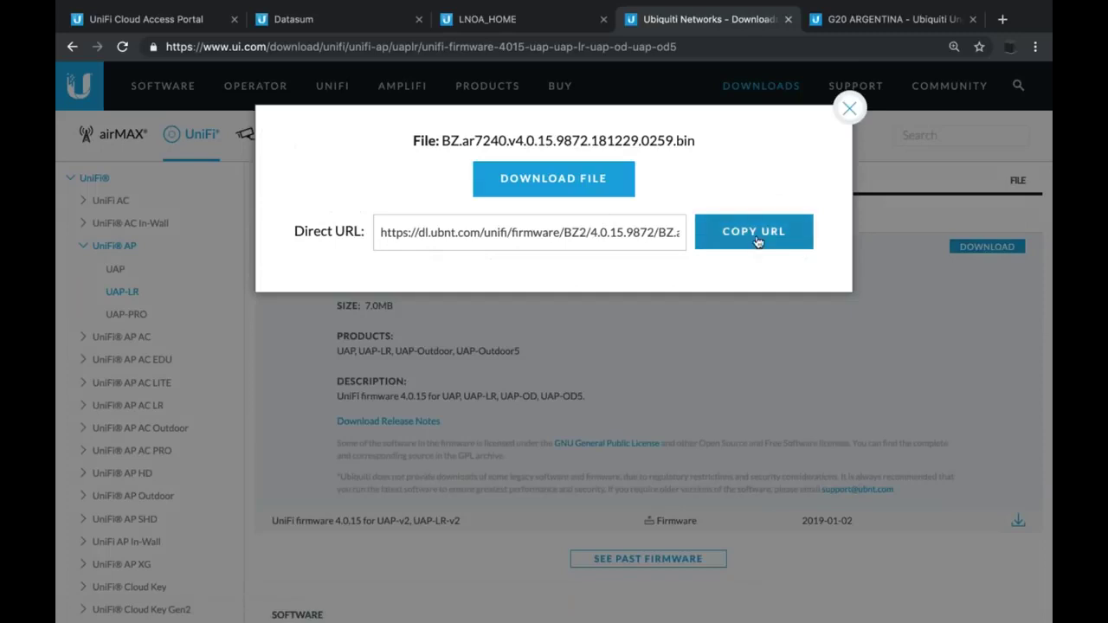
left_click(758, 242)
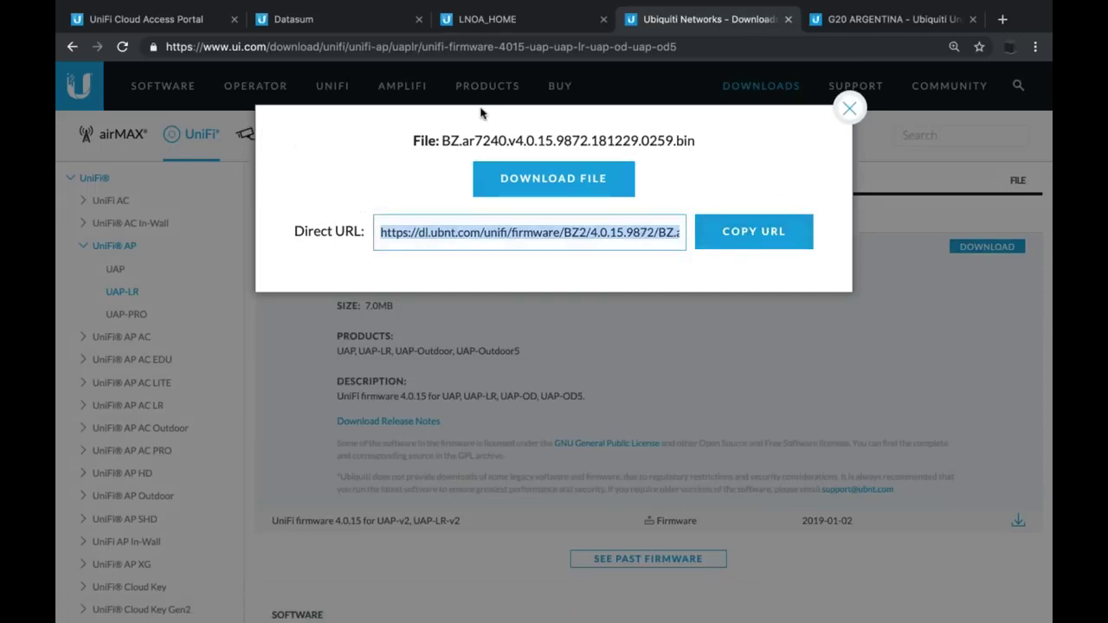
Change the protocol of the firmware's direct URL to http and close the download dialog.
key("super+Tab")
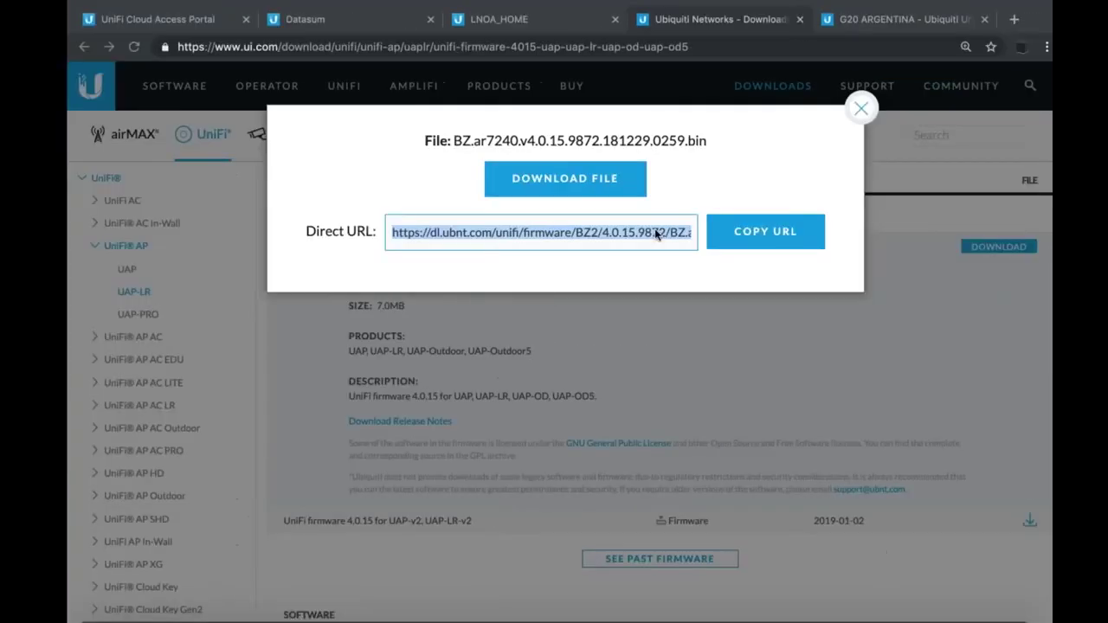
left_click(414, 232)
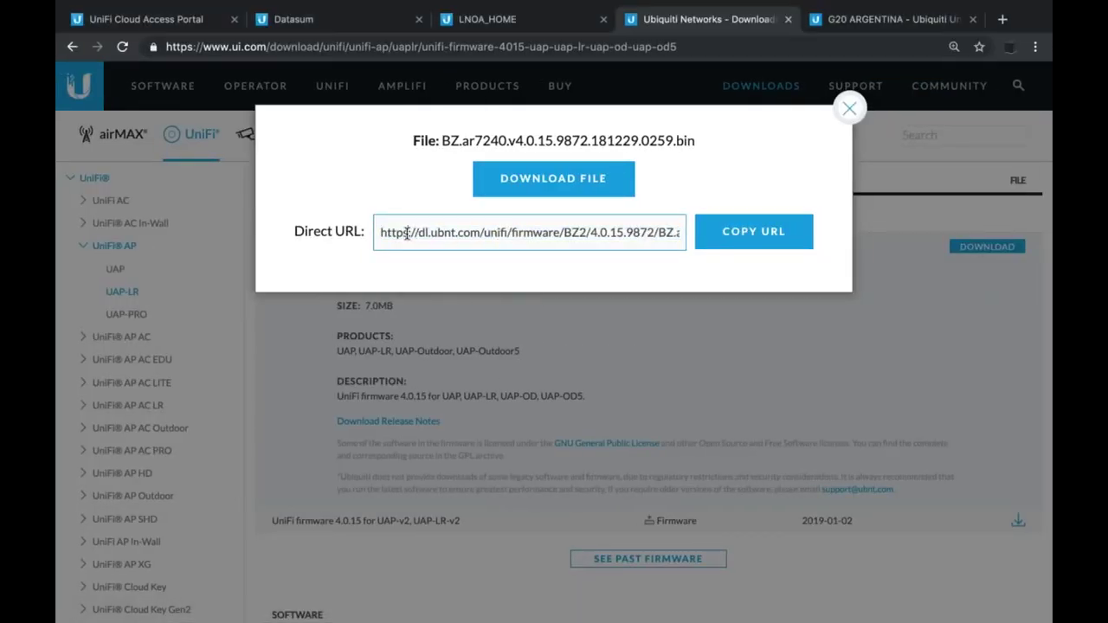
key("BackSpace")
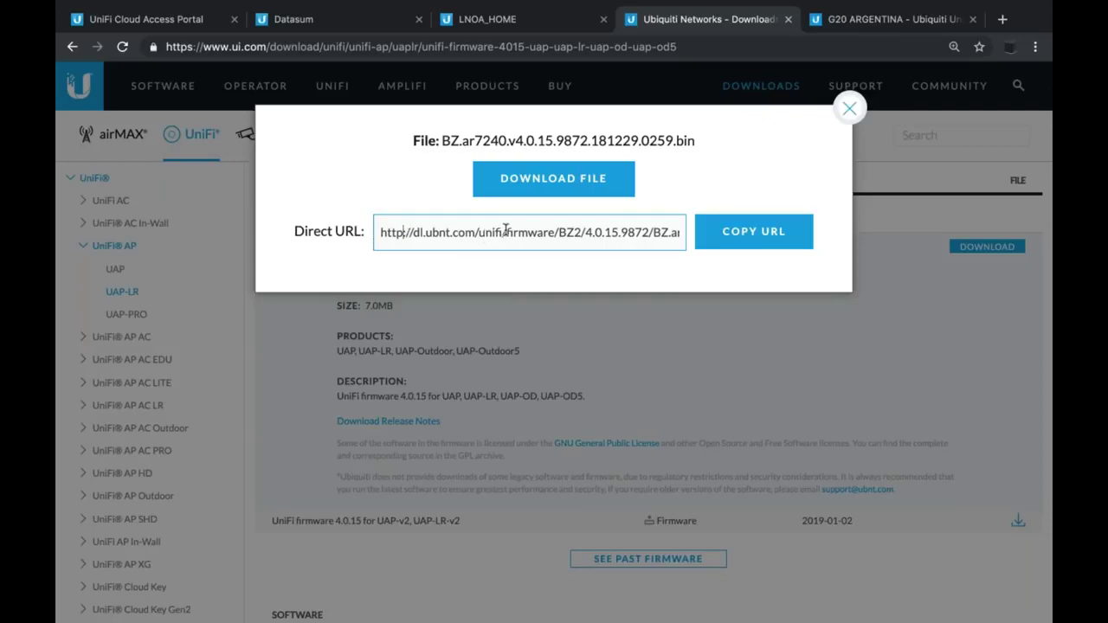
left_click(850, 107)
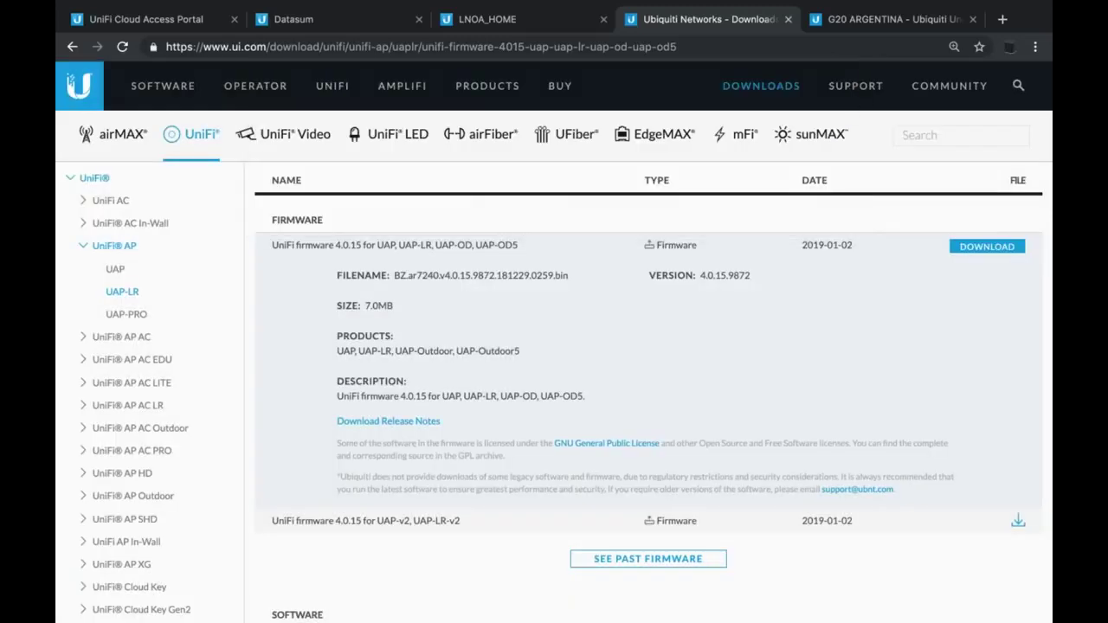
Return to the LNOA_HOME site, collapse the AP ESTUDIO properties, and open the details of AP SALA.
left_click(543, 24)
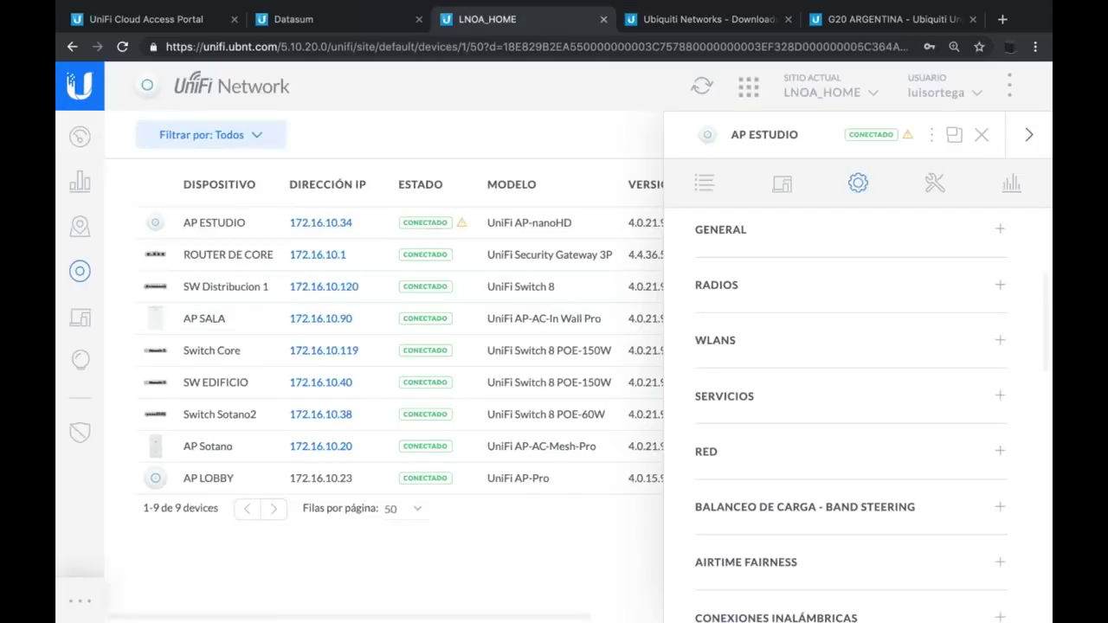
left_click(1024, 134)
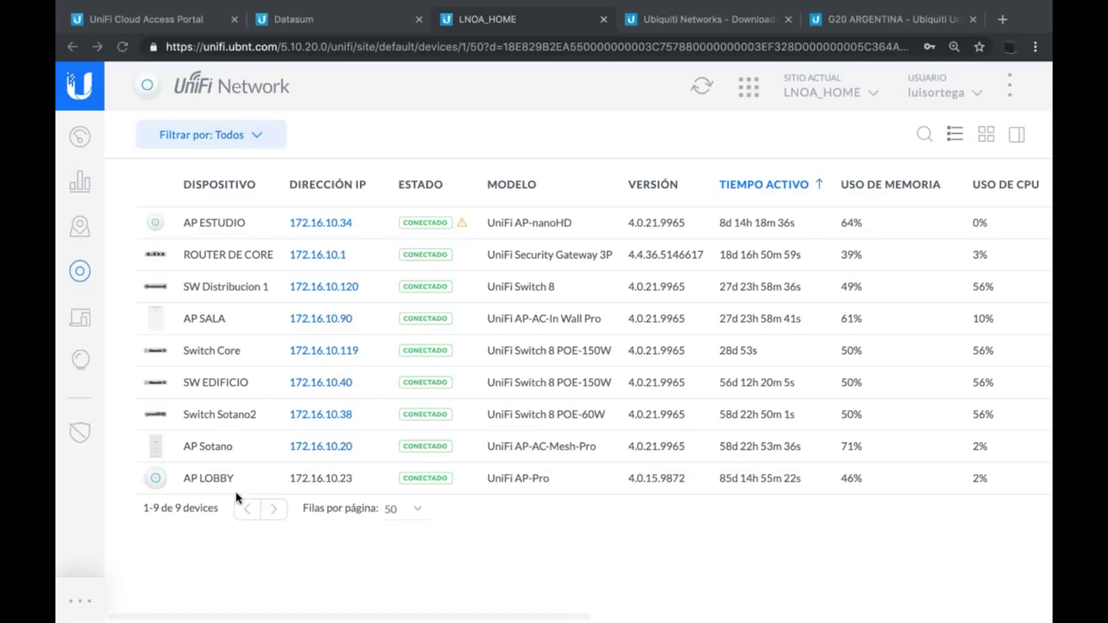
left_click(262, 321)
left_click(262, 322)
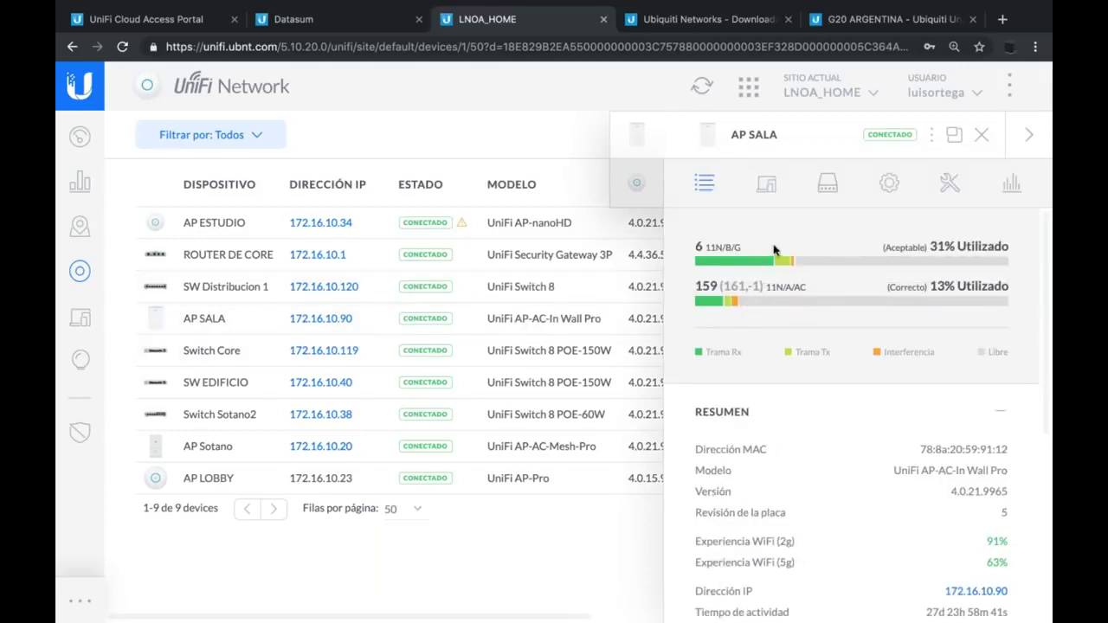
Examine the channel utilization and traffic statistics of both radios on AP SALA and AP ESTUDIO.
mouse_move(896, 264)
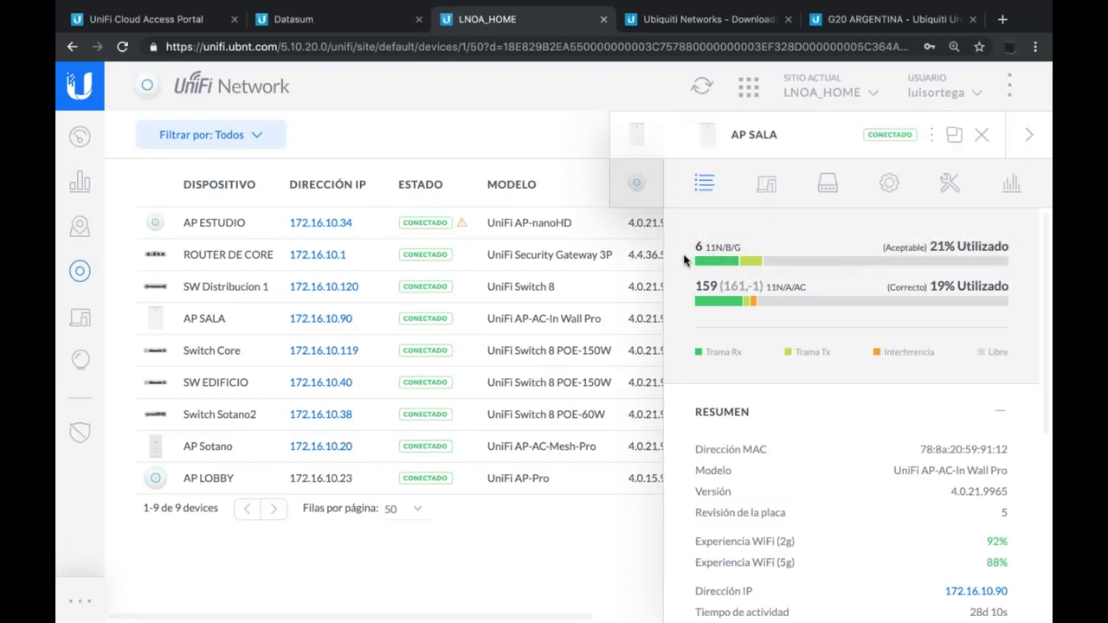
mouse_move(947, 258)
mouse_move(753, 267)
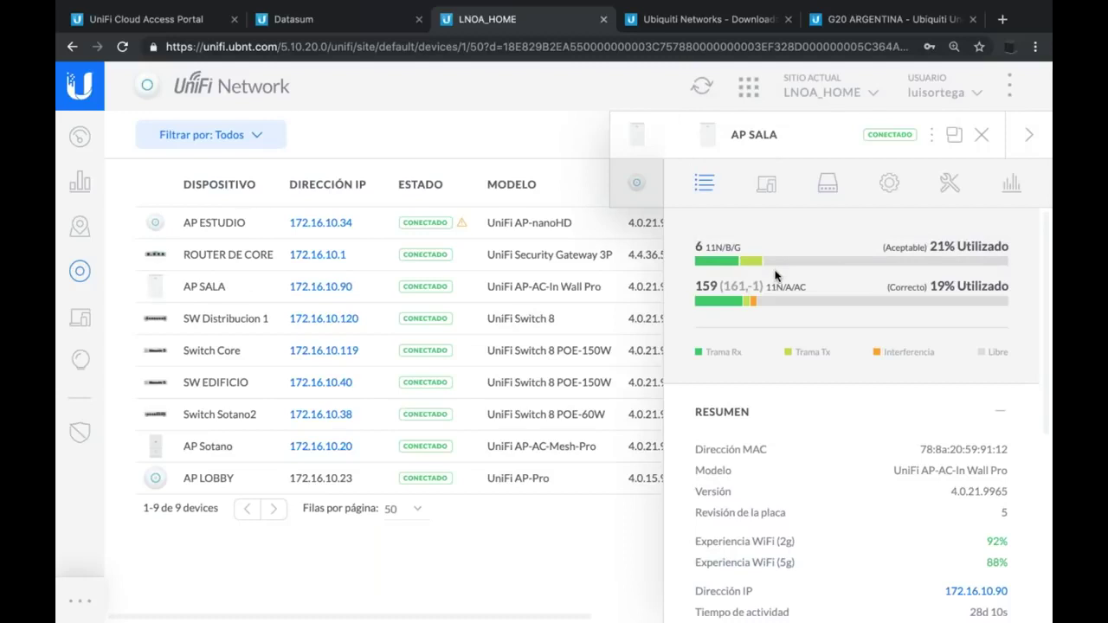
mouse_move(903, 310)
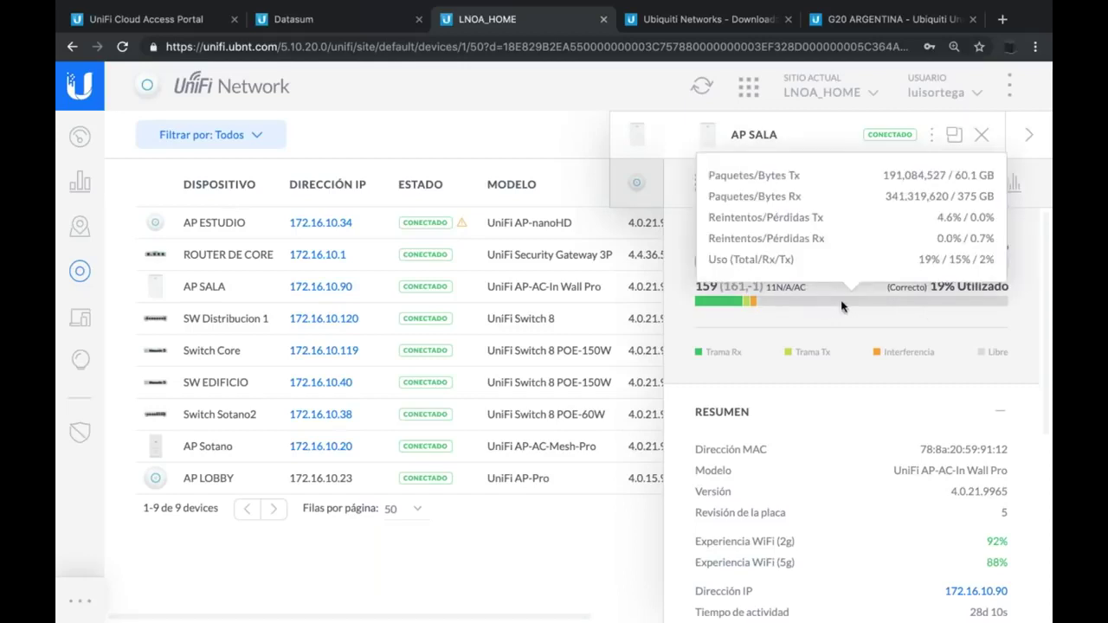
mouse_move(841, 307)
left_click(256, 227)
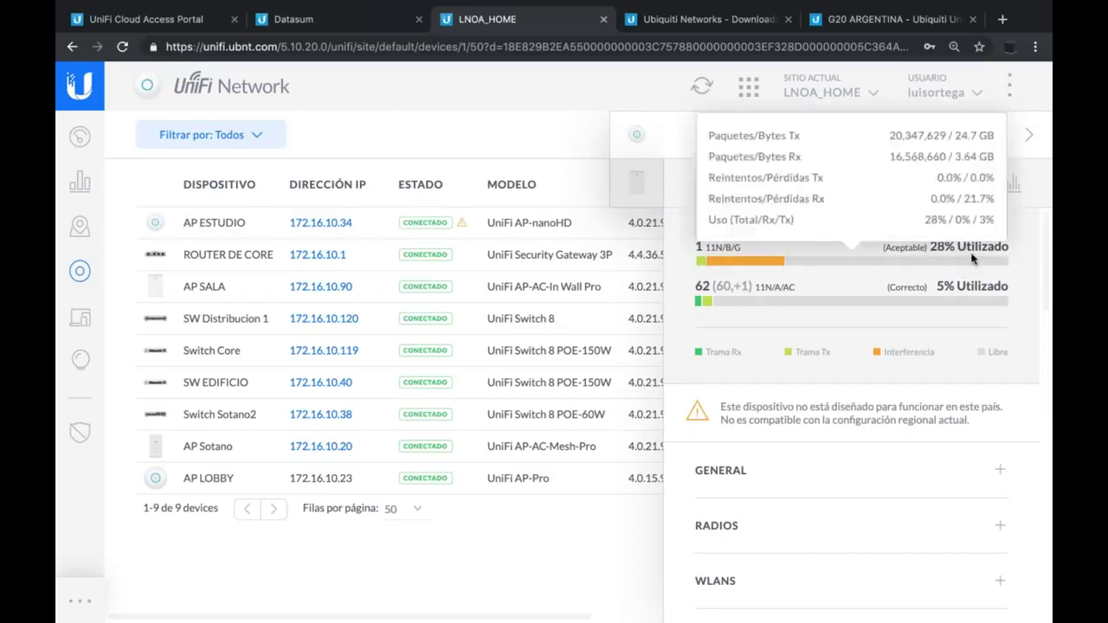
mouse_move(723, 303)
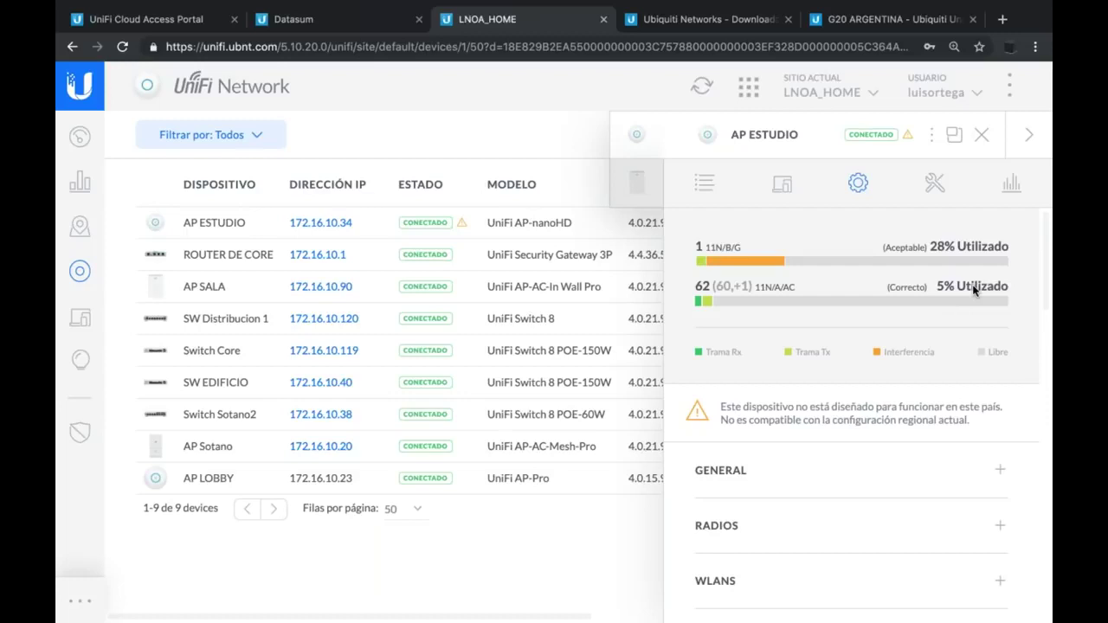
Start an RF environment scan on AP ESTUDIO from its tools and confirm it after reading the notice.
left_click(934, 190)
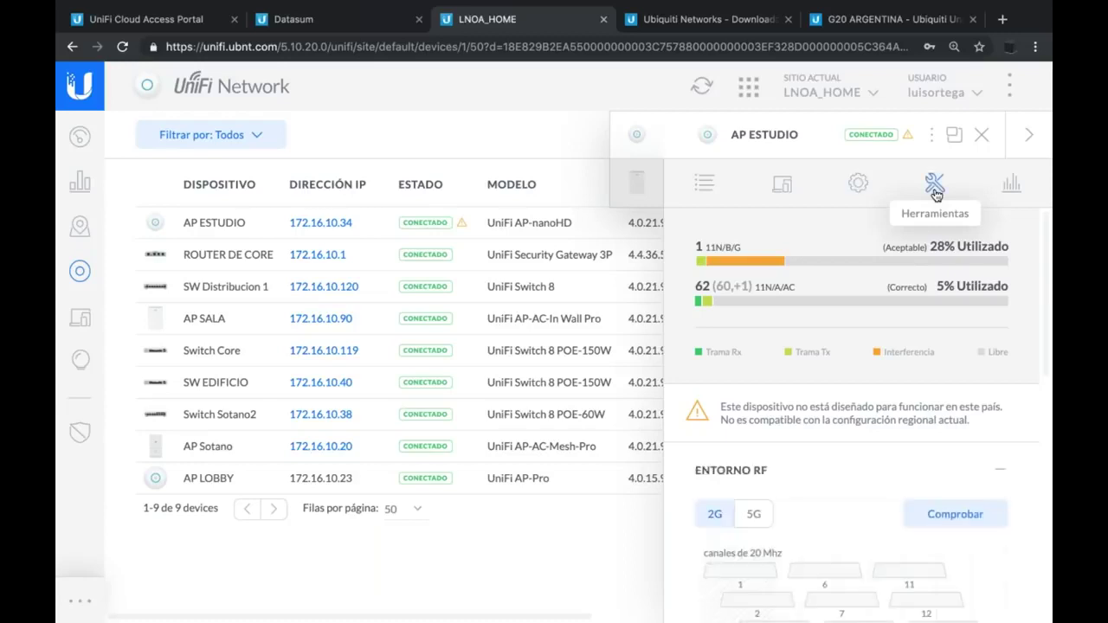
scroll(889, 477, "down", 2)
scroll(858, 476, "down", 2)
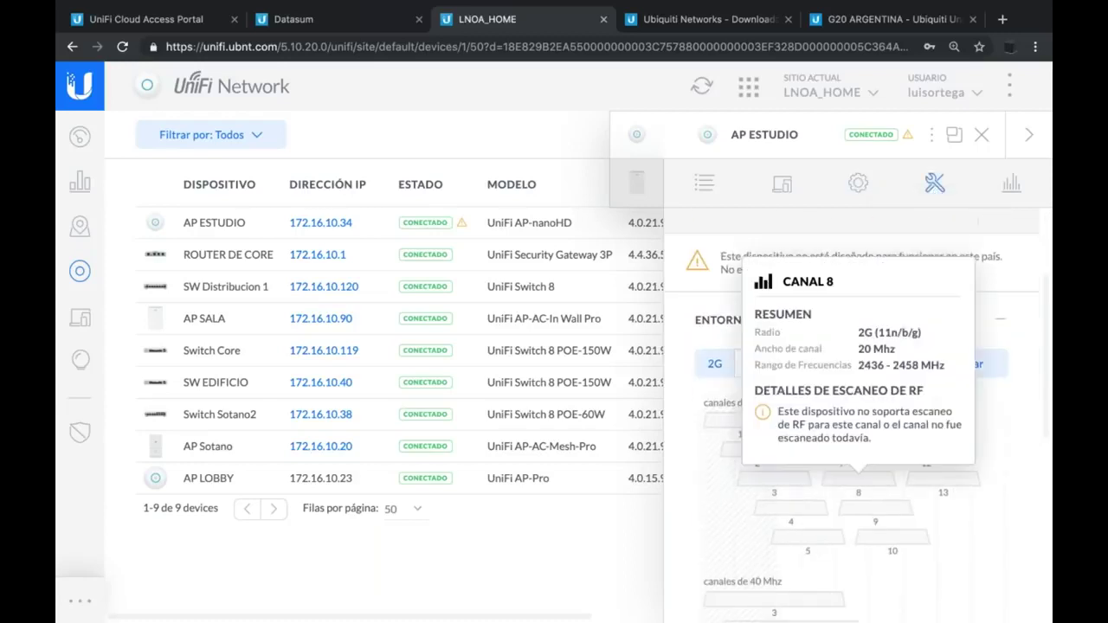
scroll(994, 511, "down", 2)
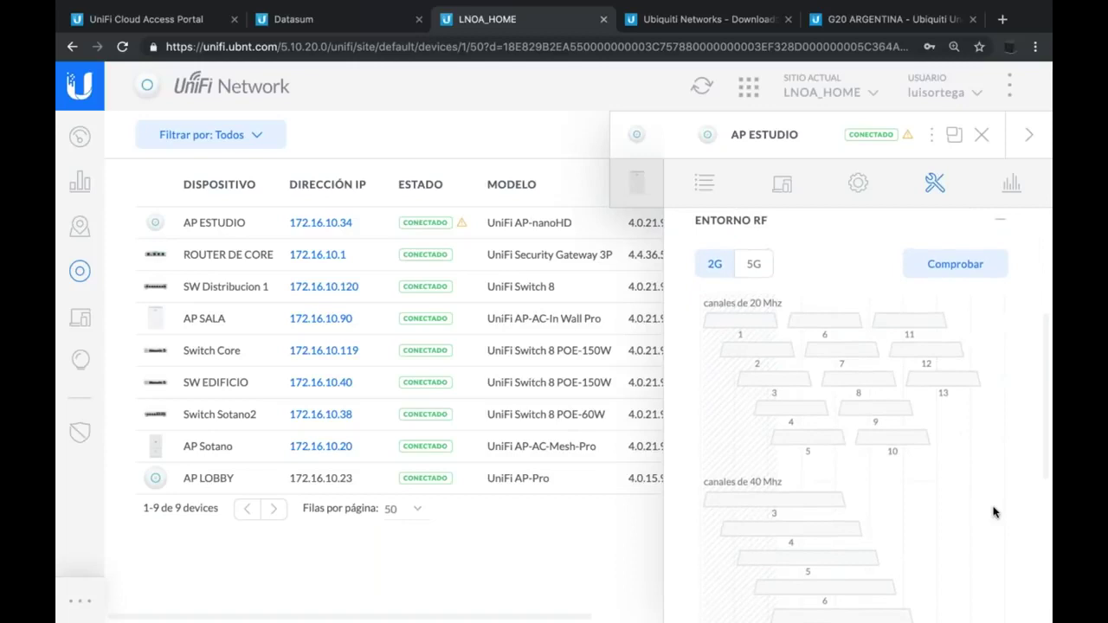
scroll(984, 496, "down", 1)
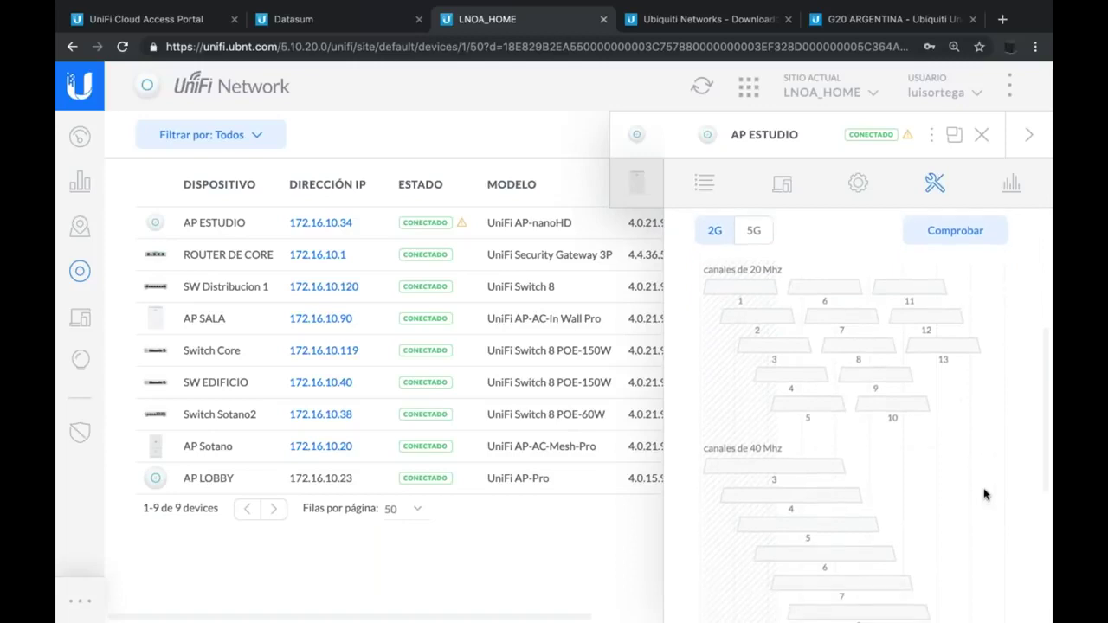
left_click(967, 242)
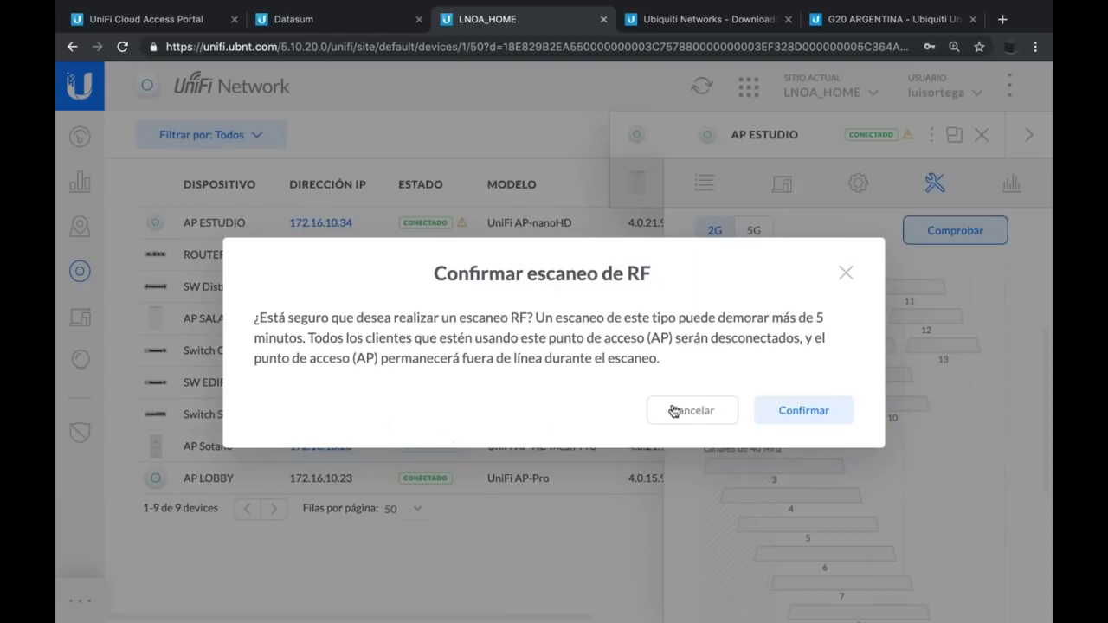
left_click_drag(667, 362, 249, 322)
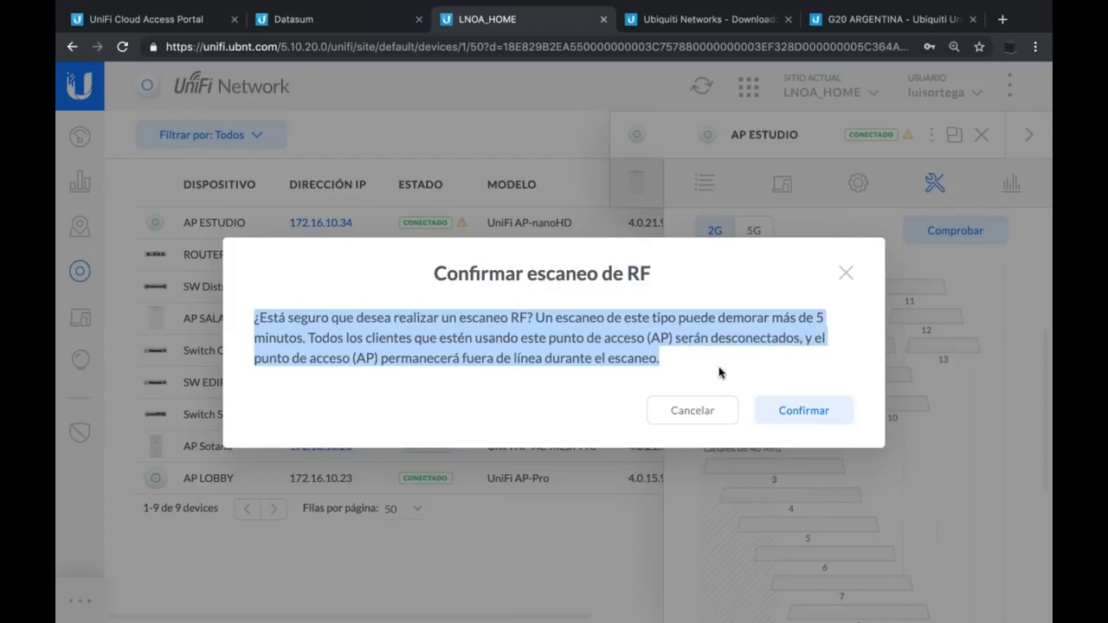
left_click(796, 413)
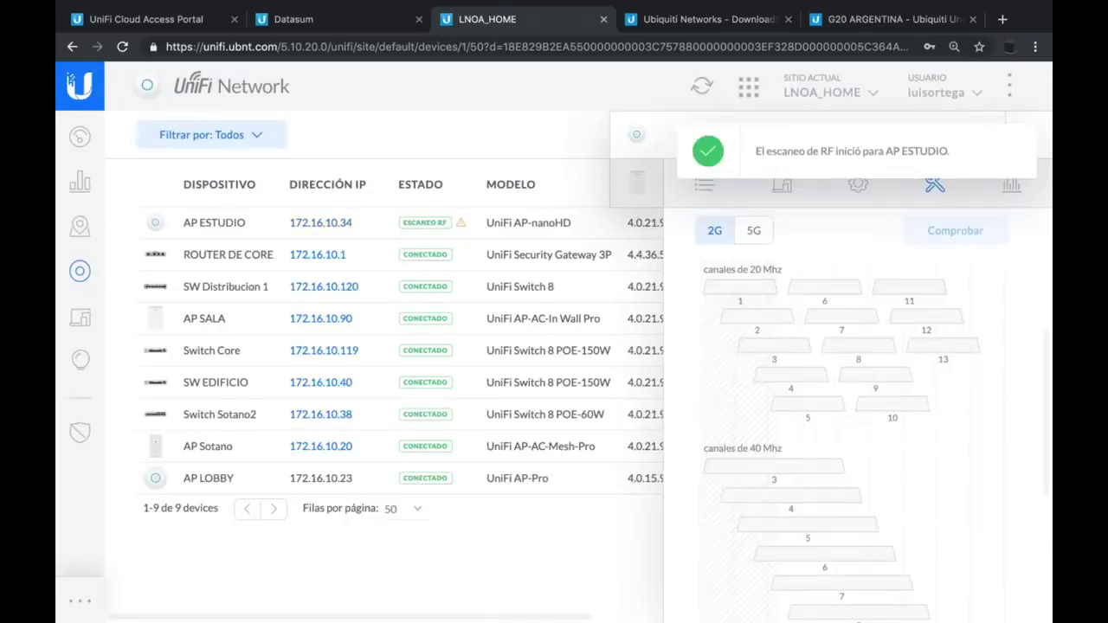
Review AP ESTUDIO's RF environment charts for 2G and 5G channels, then collapse the device properties.
mouse_move(1022, 154)
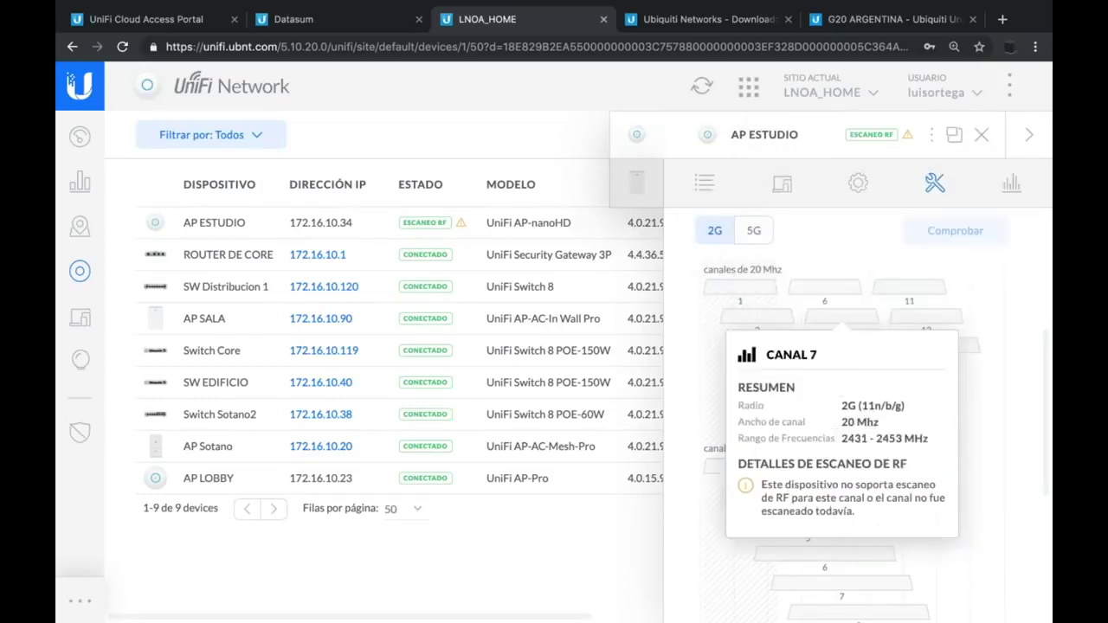
left_click(753, 231)
scroll(811, 381, "down", 2)
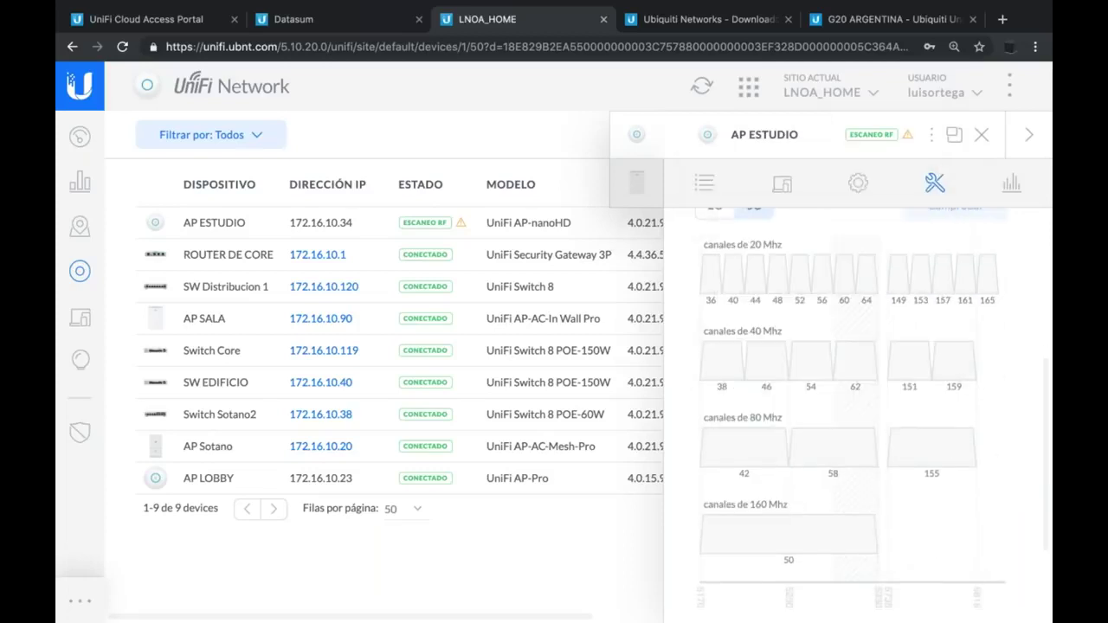
scroll(848, 381, "up", 4)
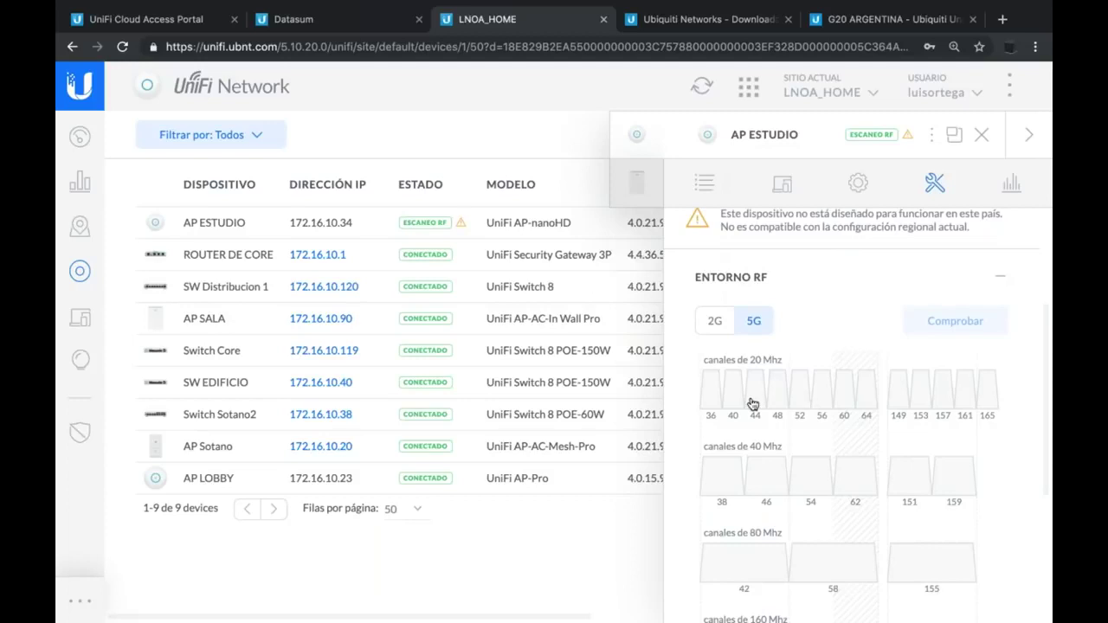
mouse_move(750, 404)
left_click(1030, 136)
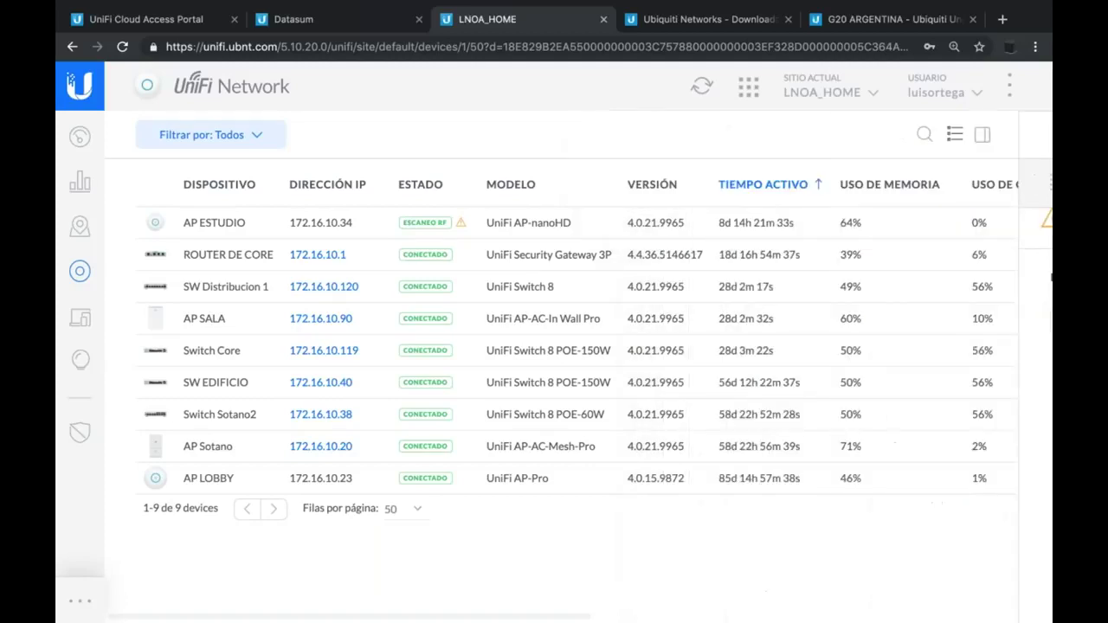
Open the DEPA AGUILAS map, check the automatic channel options and scan recommendation for 2 GHz, and close them without calculating.
left_click(80, 228)
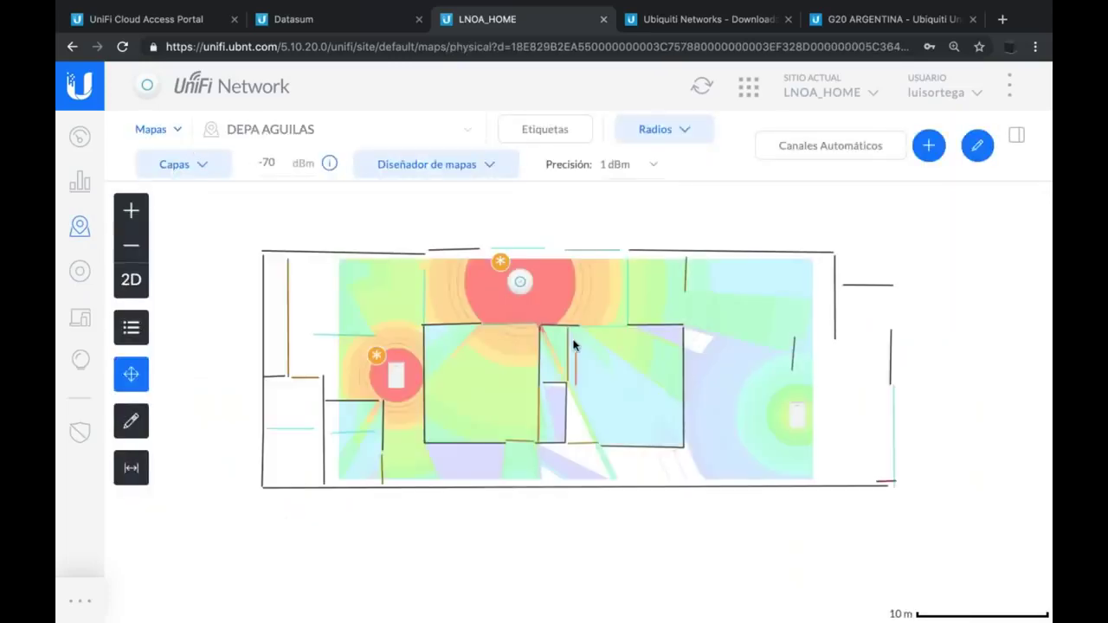
left_click(821, 146)
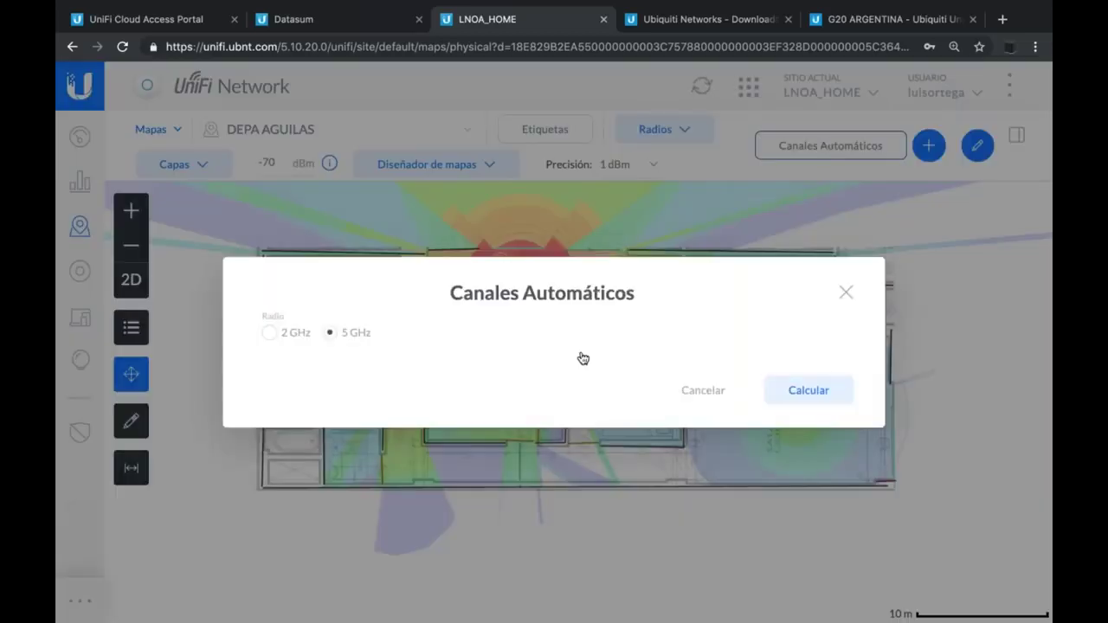
left_click(269, 333)
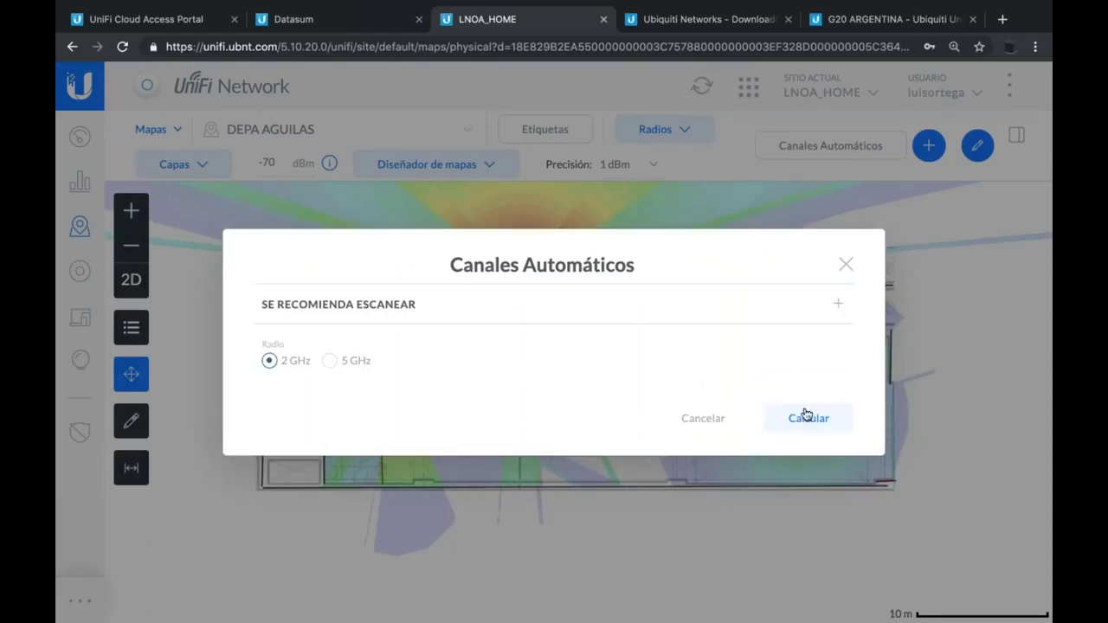
left_click(838, 305)
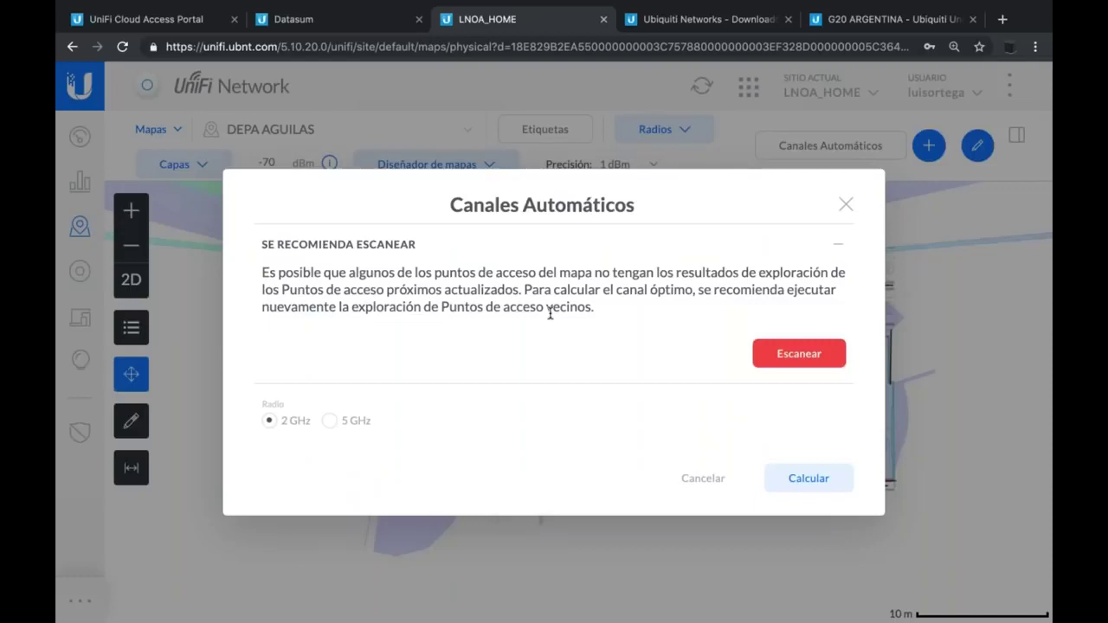
left_click(846, 205)
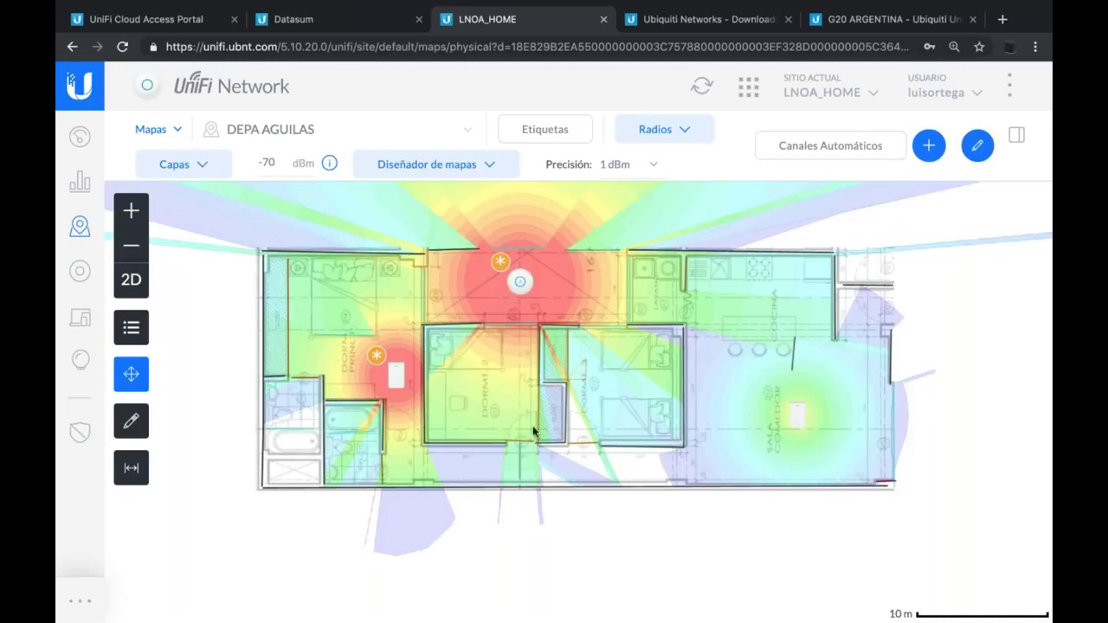
Remove the access points in the upper central area and beside the main bedroom from the floor plan.
left_click(799, 416)
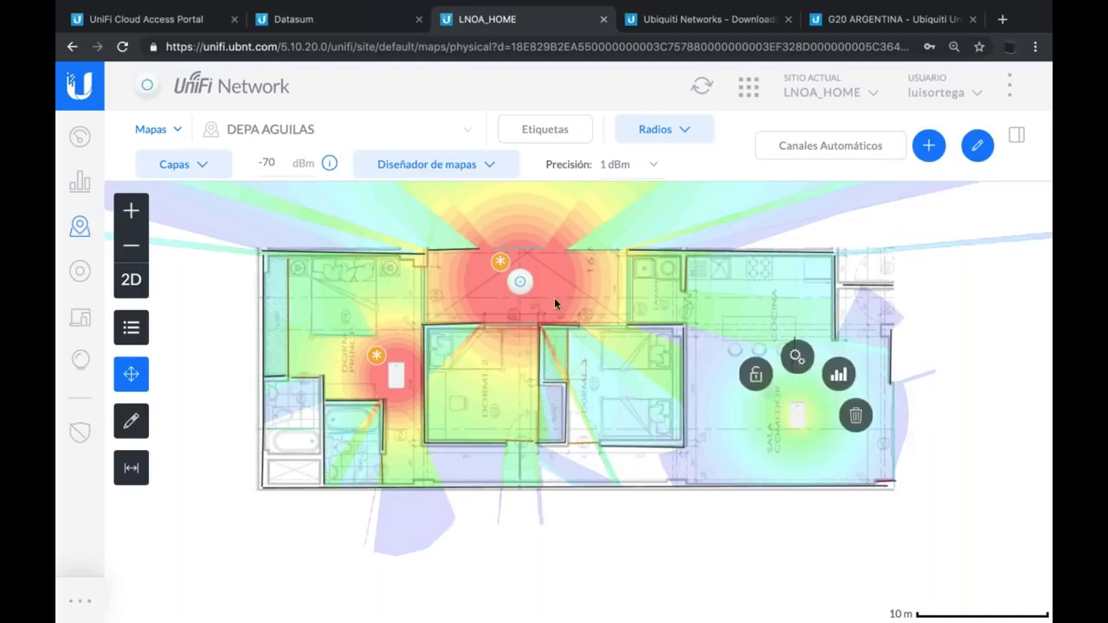
left_click(524, 289)
left_click(578, 280)
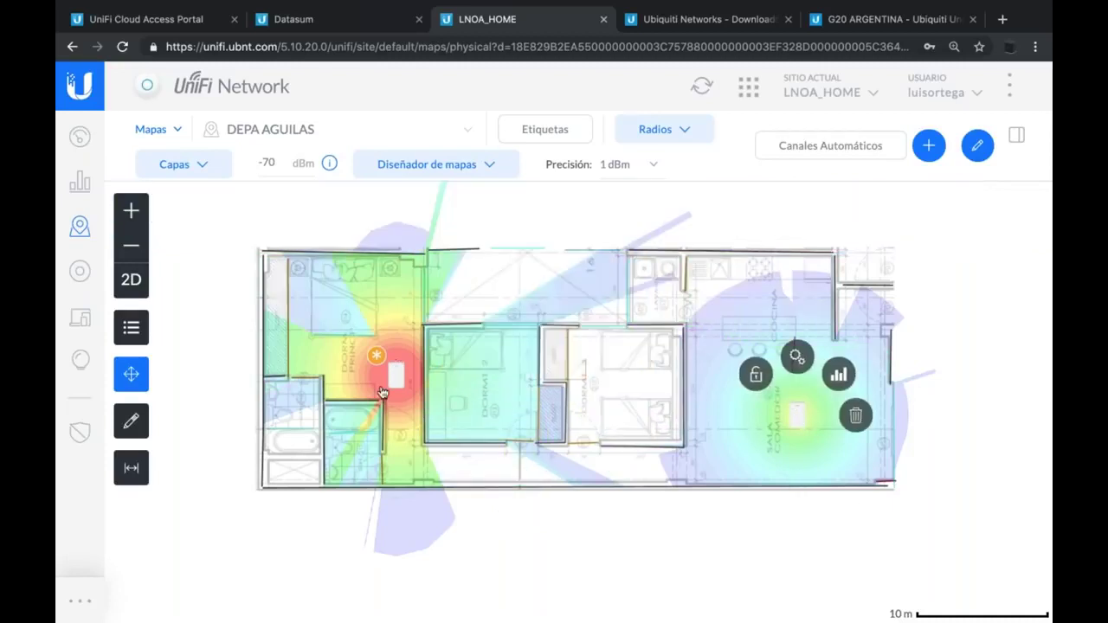
left_click(387, 394)
left_click(457, 381)
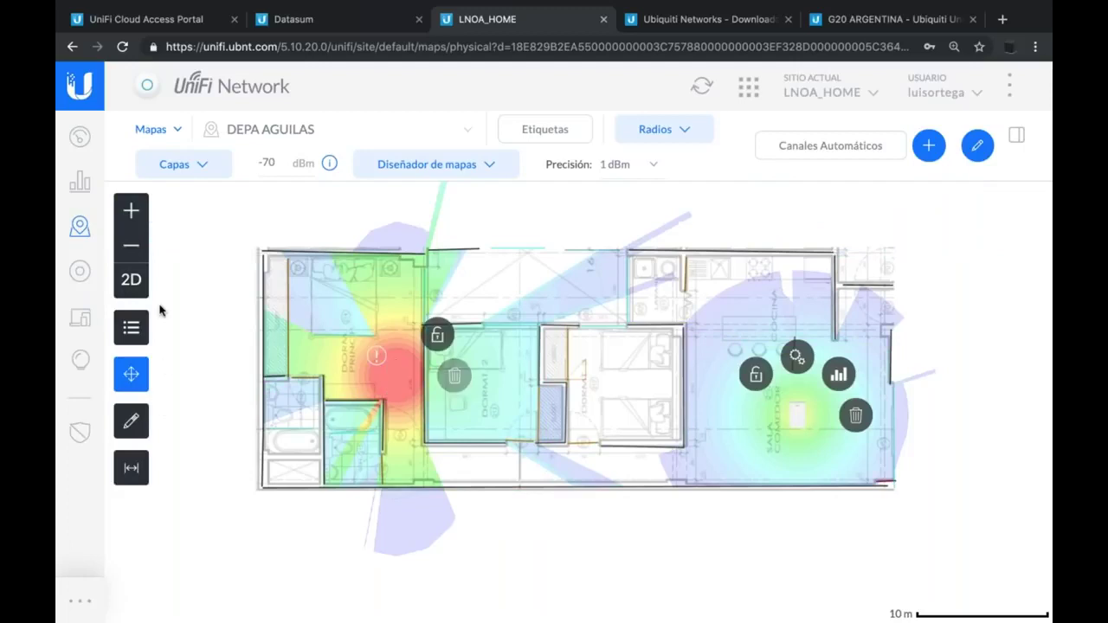
Place the adopted AP ESTUDIO on the floor plan and position it just above the DORMI. 2 bedroom.
left_click(133, 326)
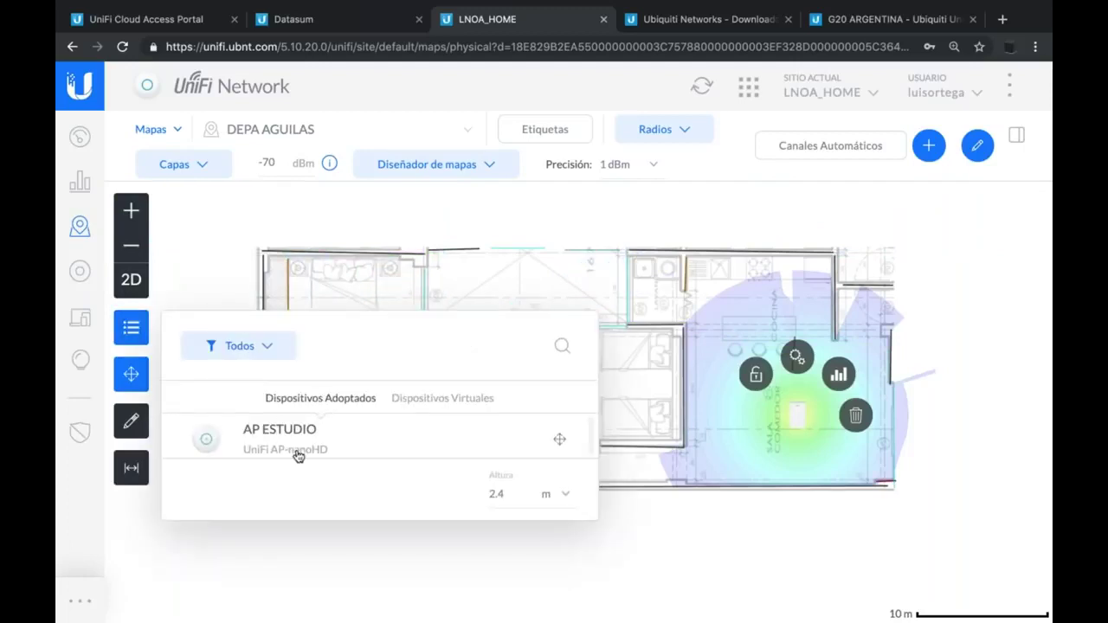
left_click_drag(283, 440, 453, 290)
left_click(132, 331)
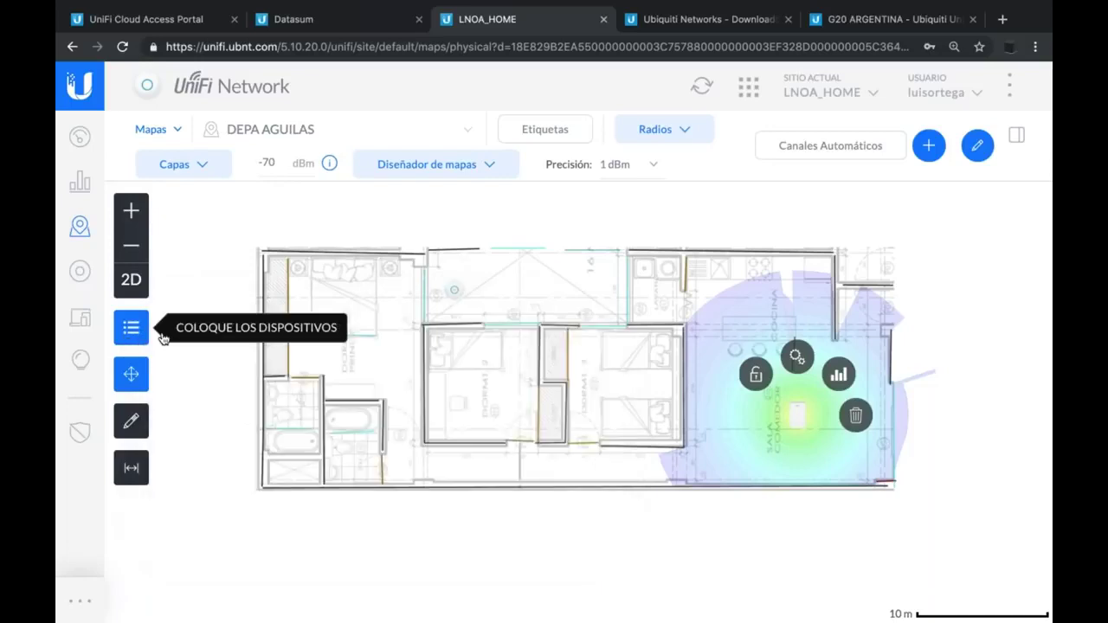
left_click_drag(453, 292, 450, 311)
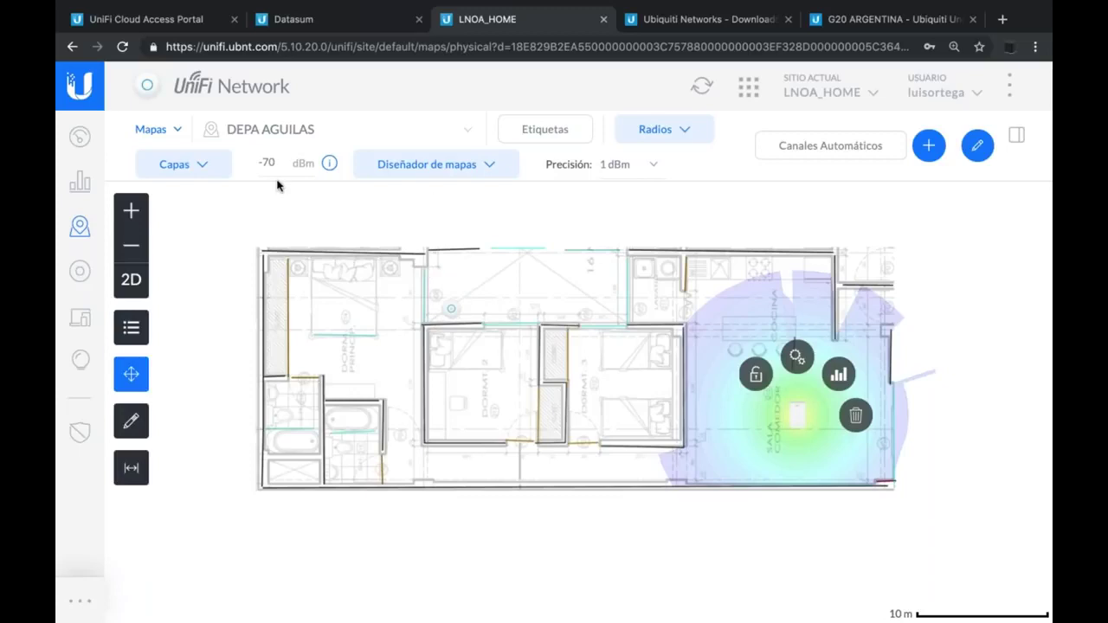
Show the Nombre label for devices on the DEPA AGUILAS map and check the available label presets.
left_click(563, 129)
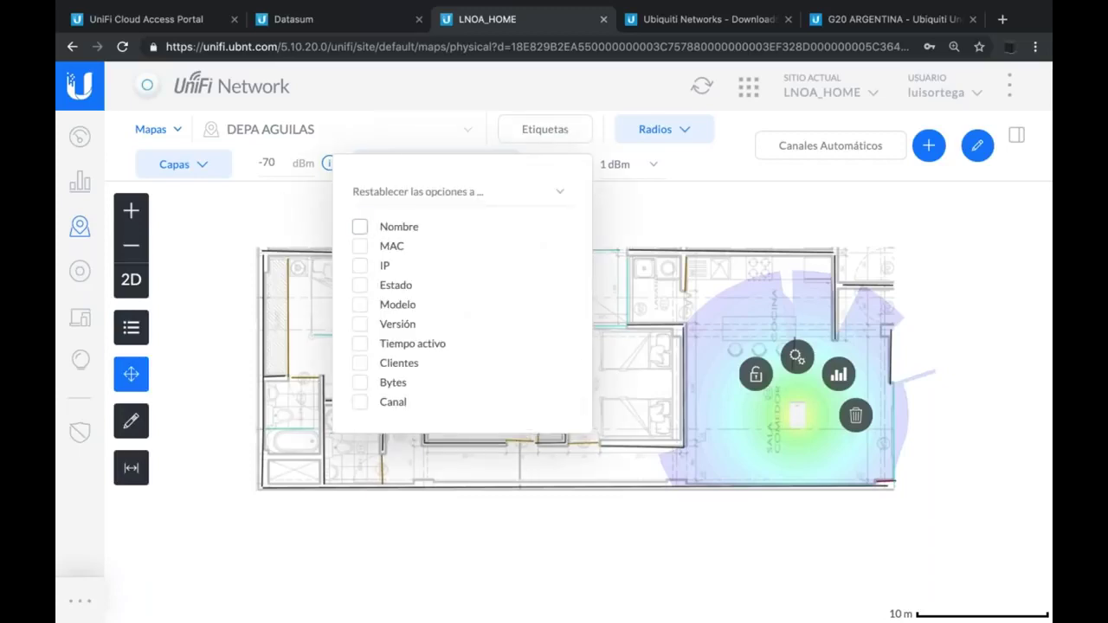
left_click(360, 227)
left_click(558, 190)
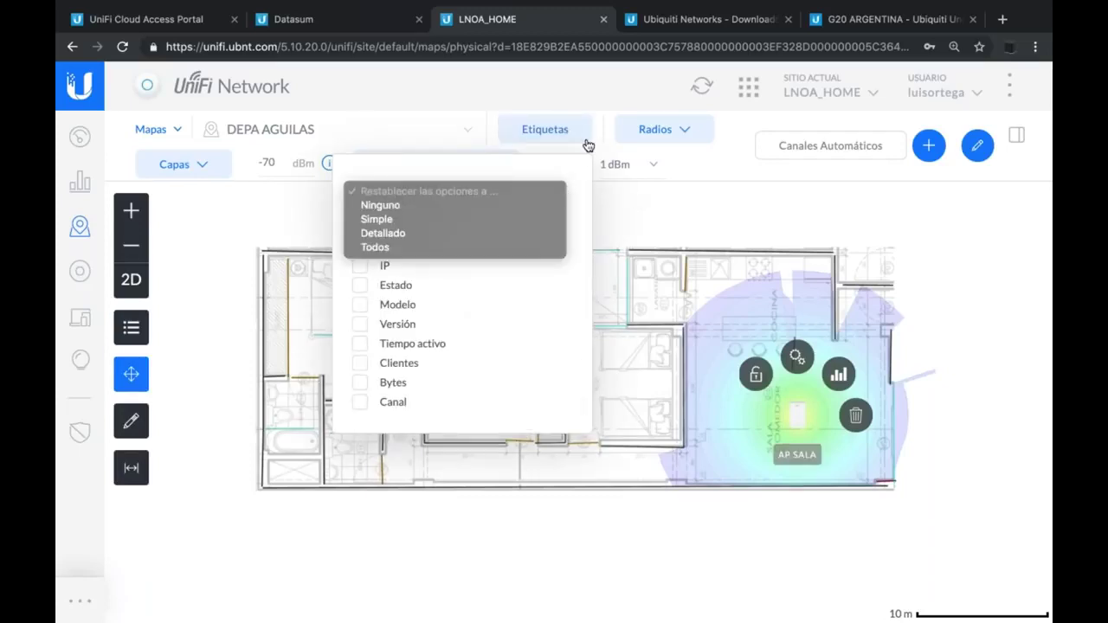
left_click(565, 134)
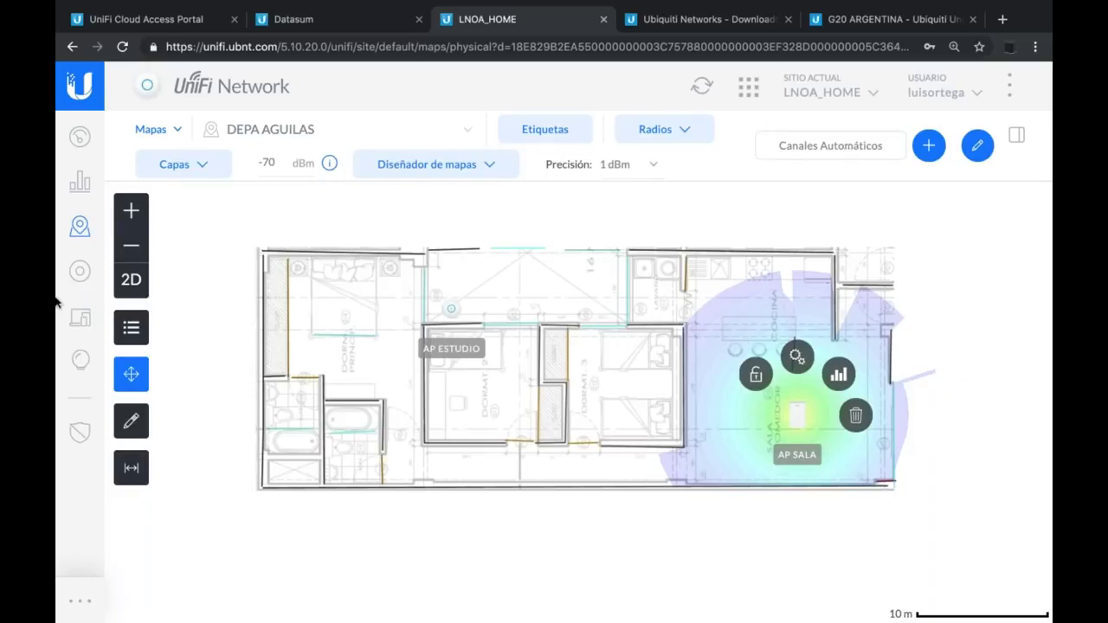
Open AP ESTUDIO's RF environment tools from the devices list and refresh the controller data.
left_click(82, 281)
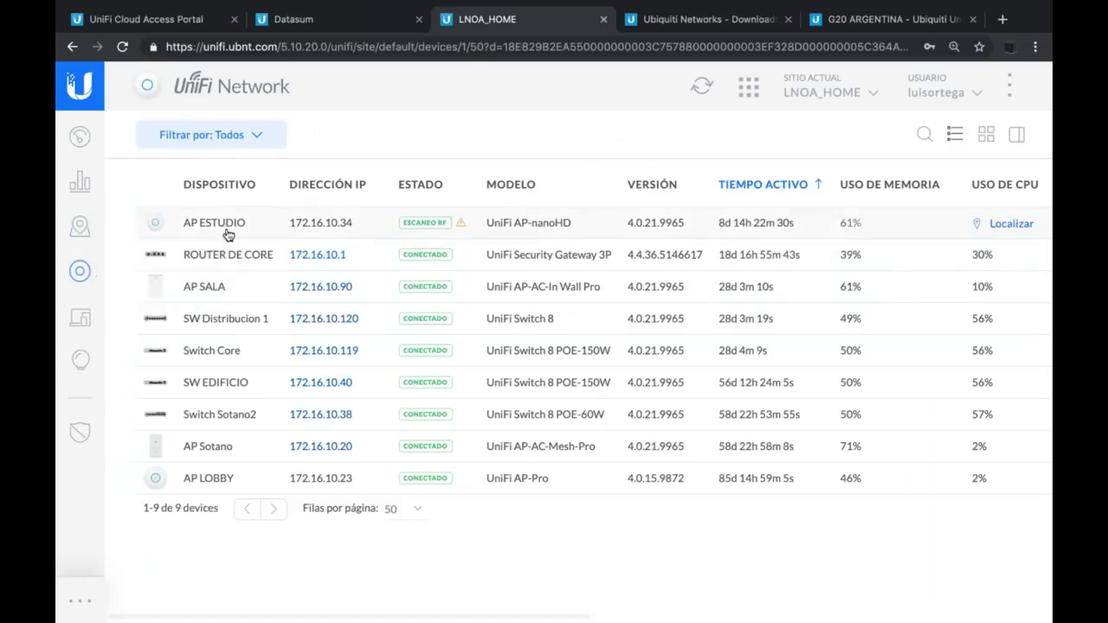
left_click(247, 227)
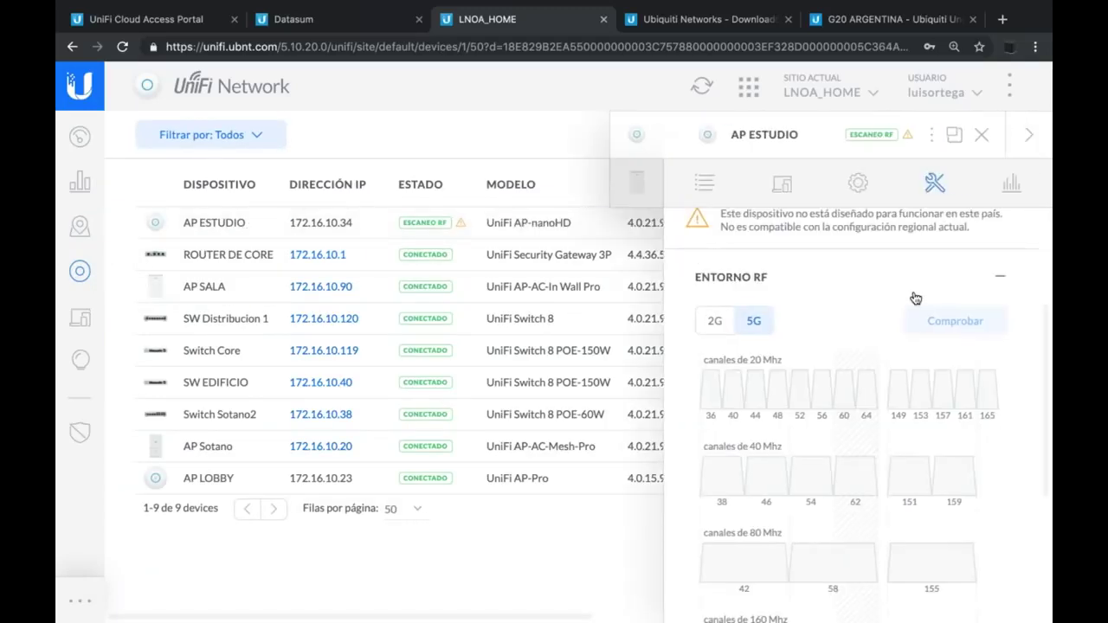
mouse_move(870, 487)
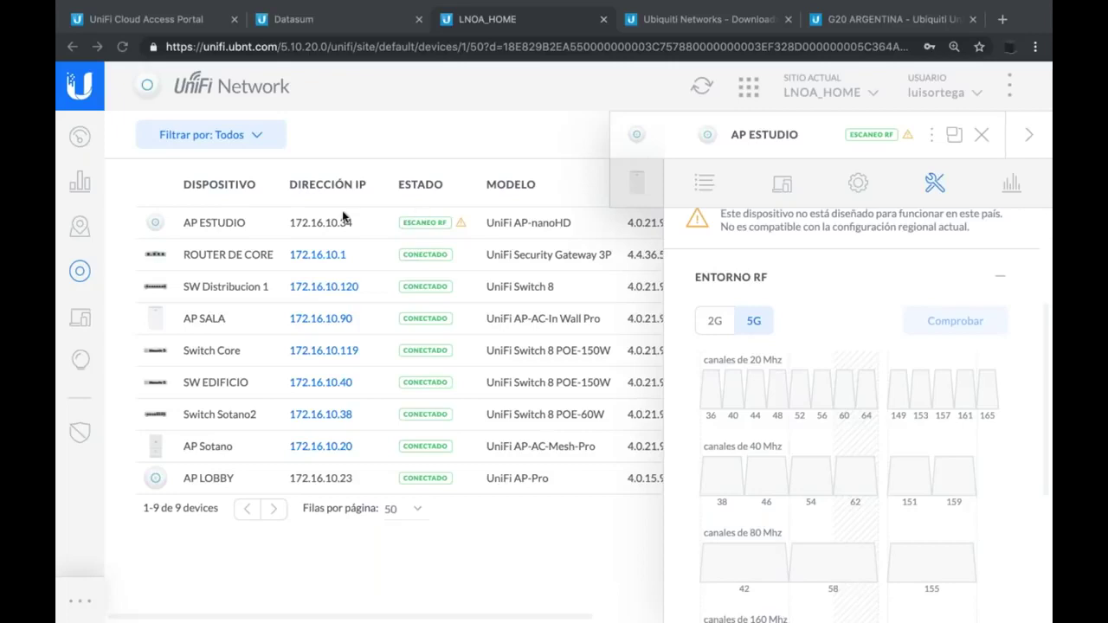
left_click(701, 88)
Switch to the mirrored UniFi mobile app, review its Controladores list, and return to Dispositivos.
key("ctrl+Left")
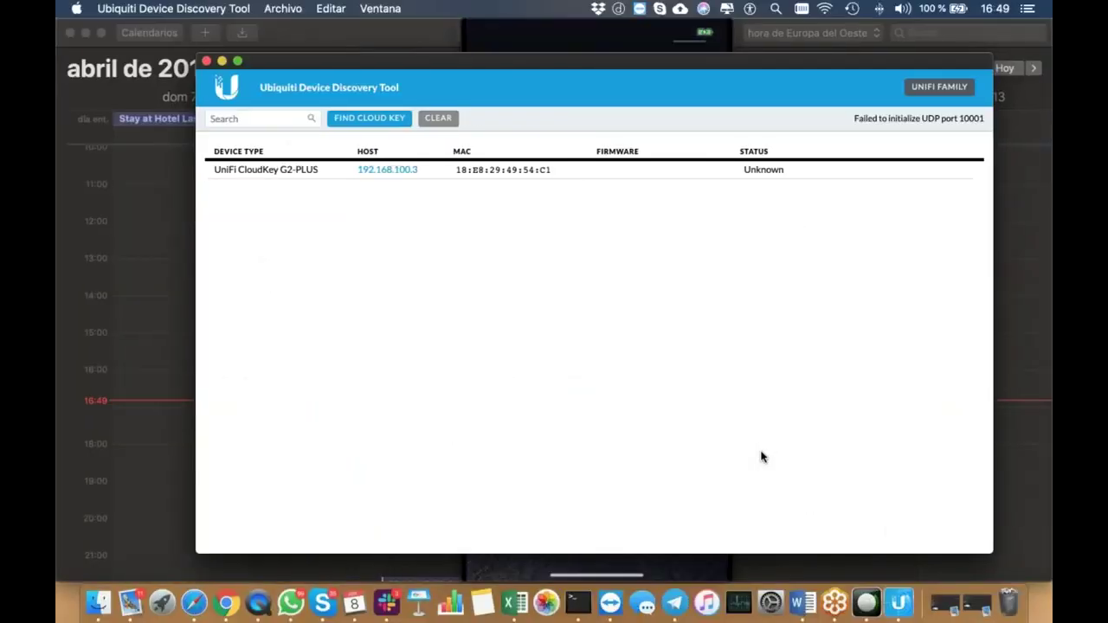
left_click(619, 30)
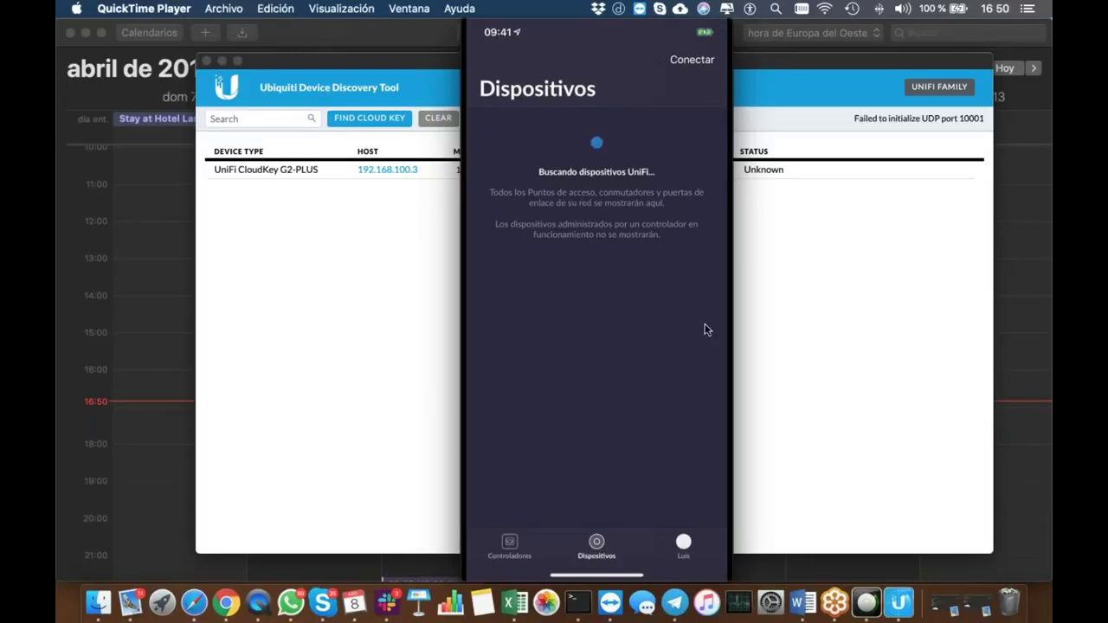
left_click(509, 548)
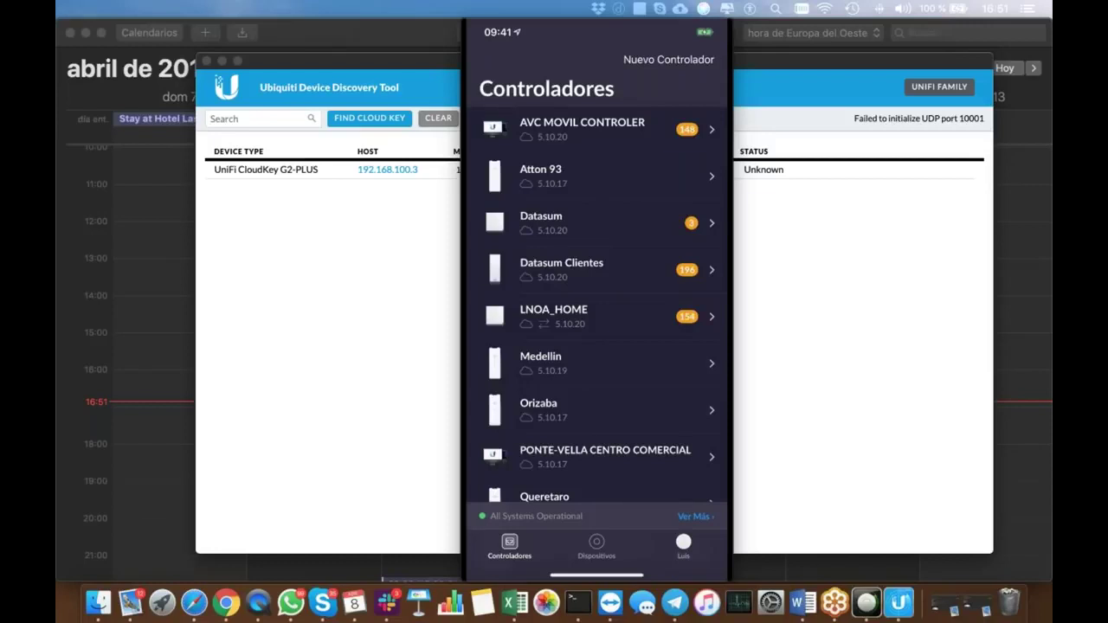
left_click(596, 546)
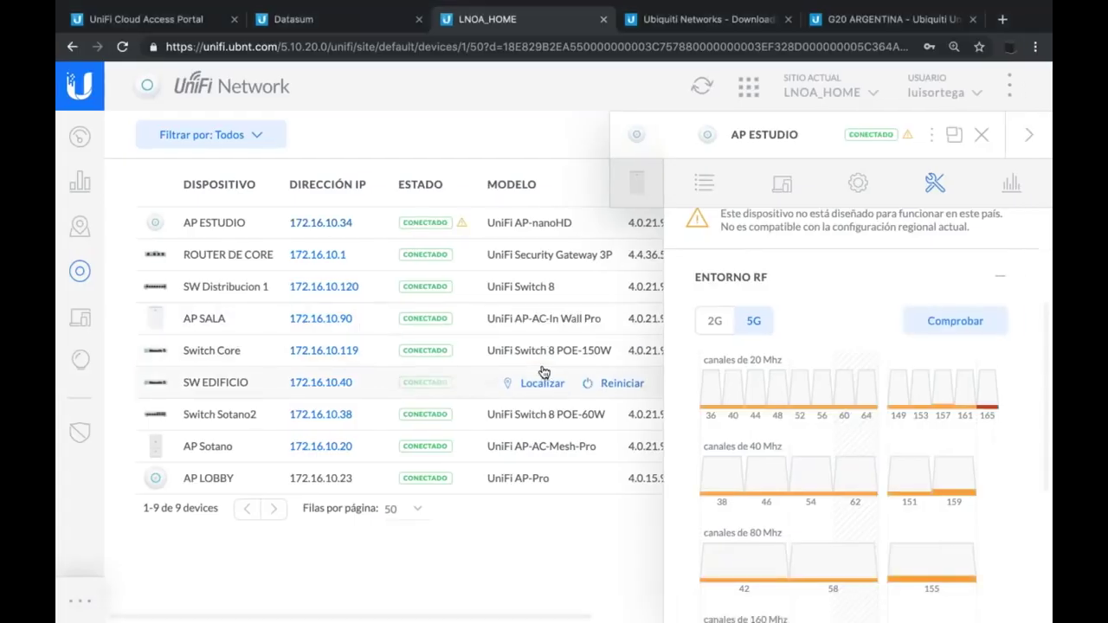
Examine AP ESTUDIO's 2G RF scan results, checking usage and interference details for individual 20 MHz and 40 MHz channels.
scroll(853, 390, "up", 1)
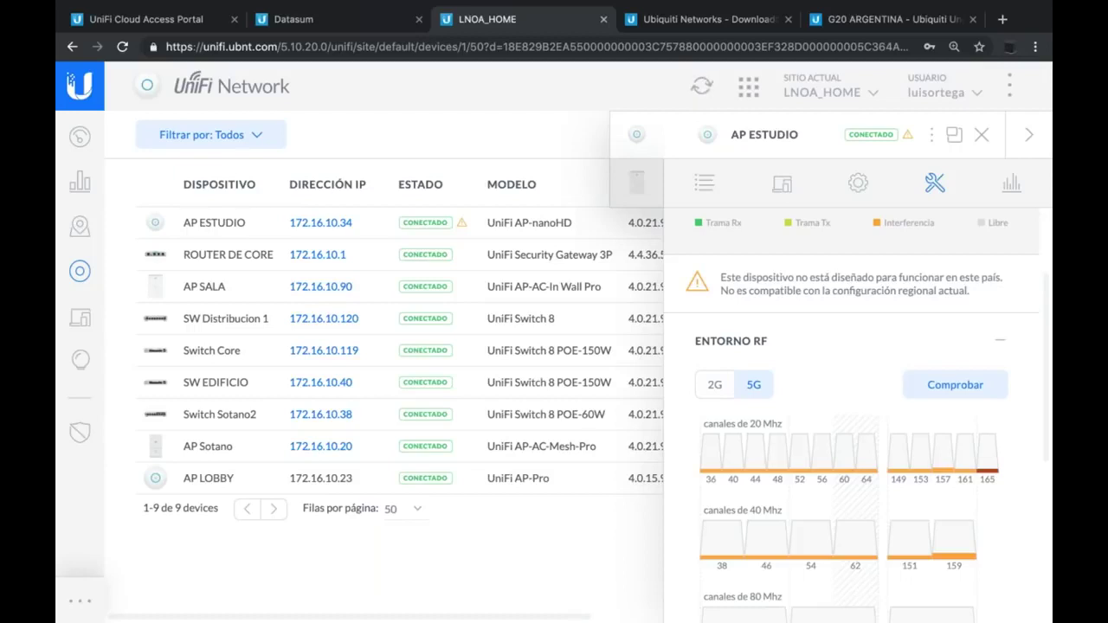
scroll(733, 307, "down", 1)
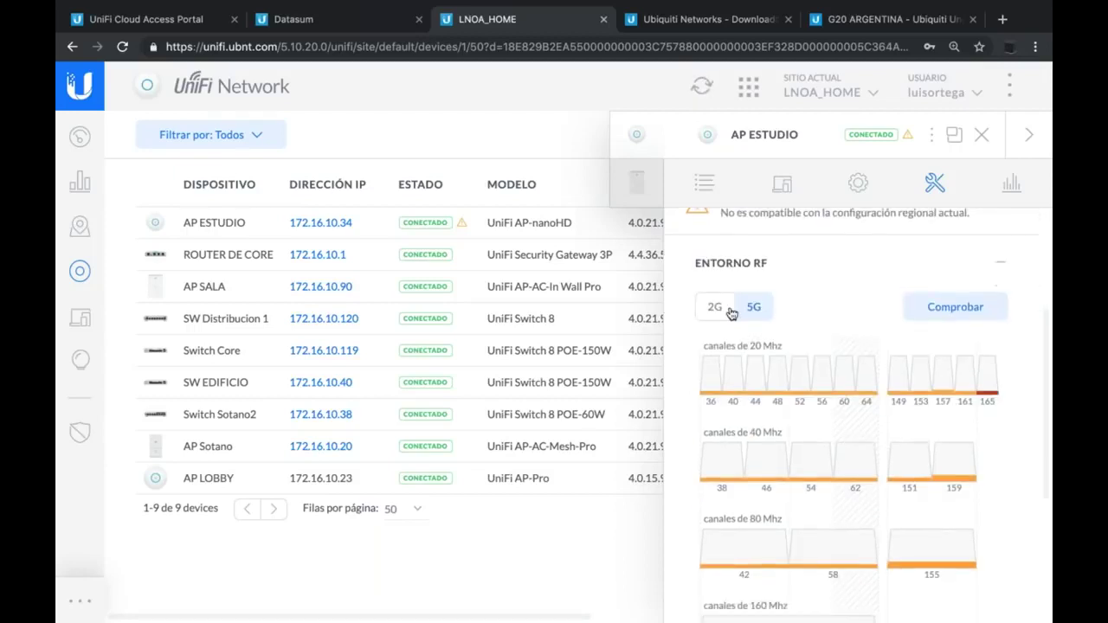
left_click(722, 306)
mouse_move(927, 428)
scroll(926, 428, "down", 1)
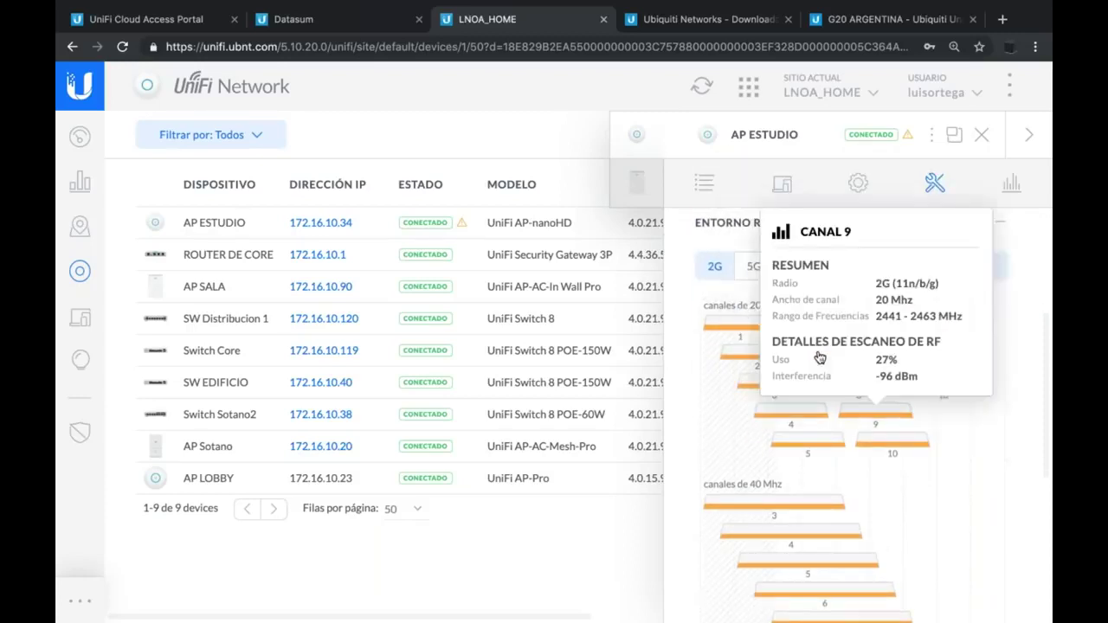
mouse_move(912, 448)
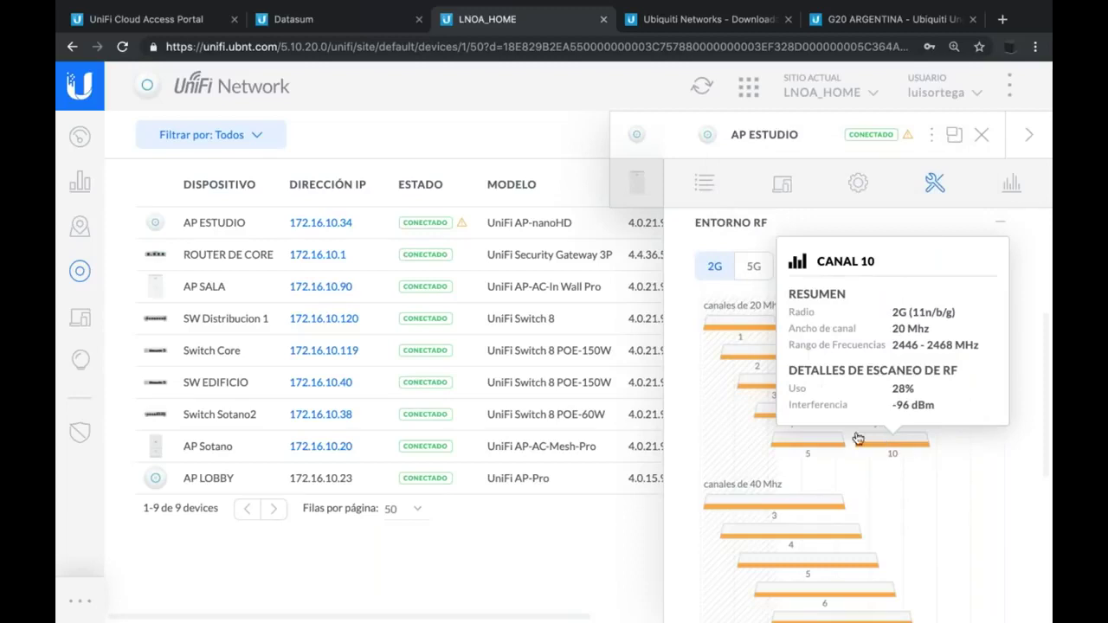
mouse_move(814, 444)
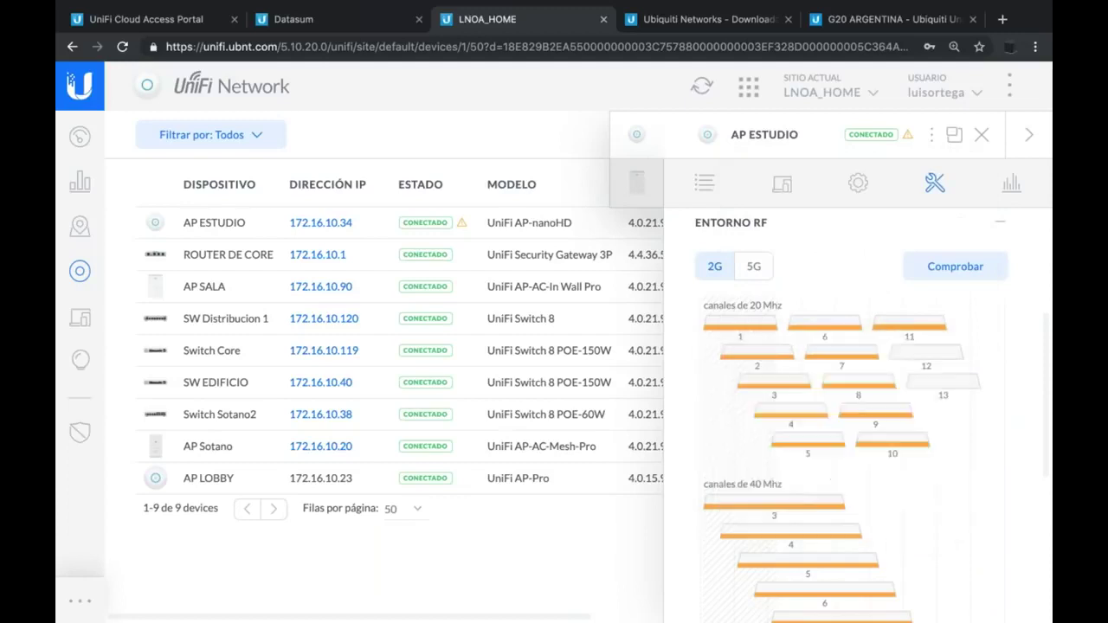
mouse_move(765, 365)
scroll(878, 512, "down", 2)
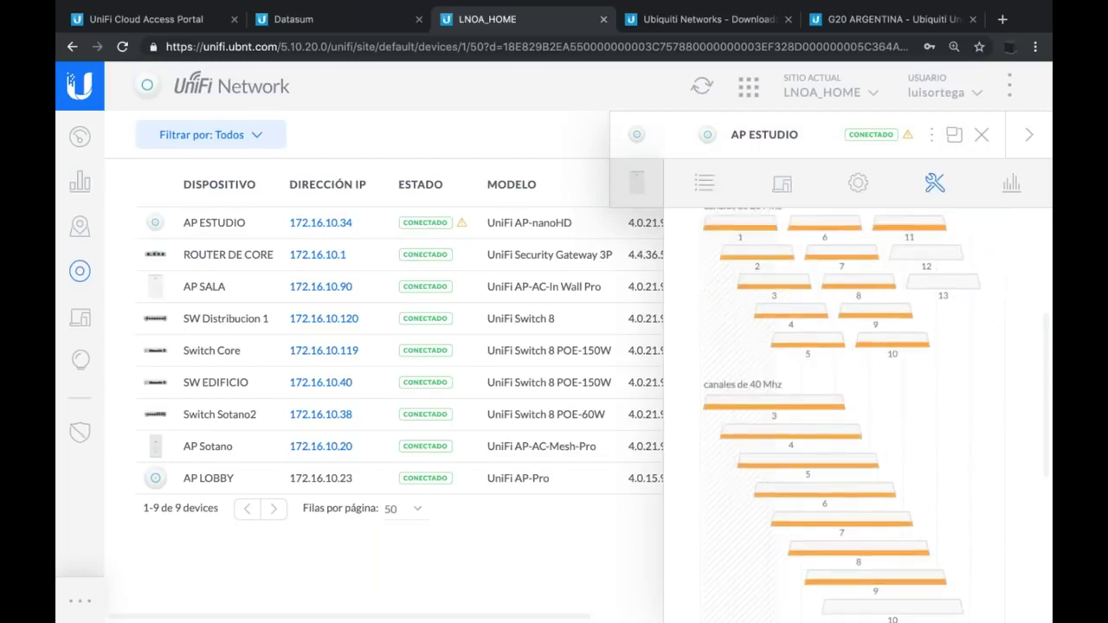
mouse_move(909, 591)
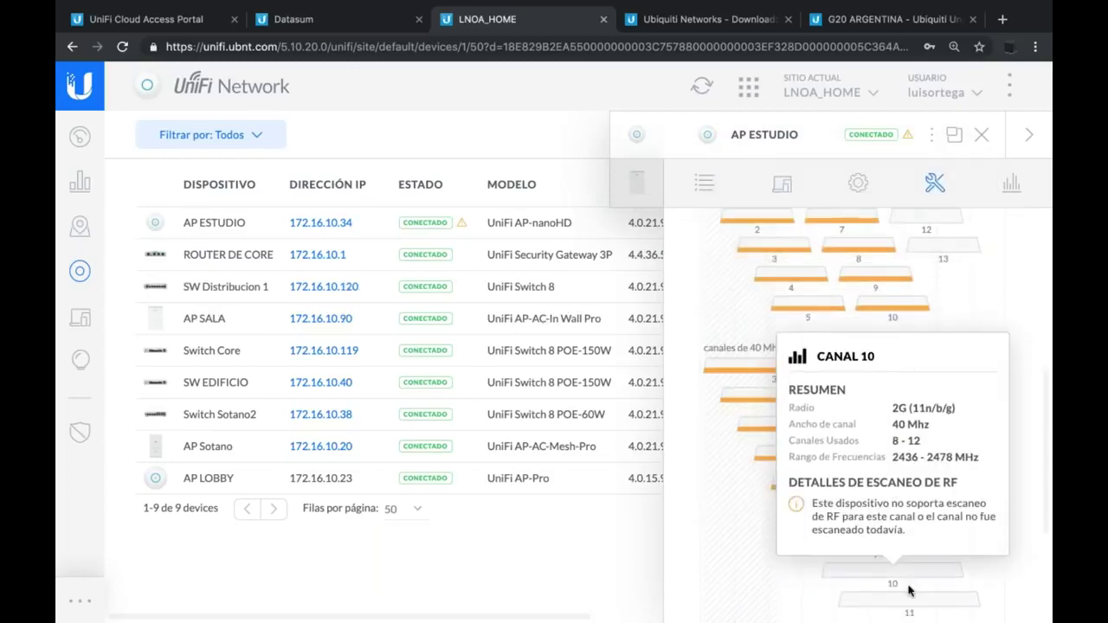
mouse_move(863, 490)
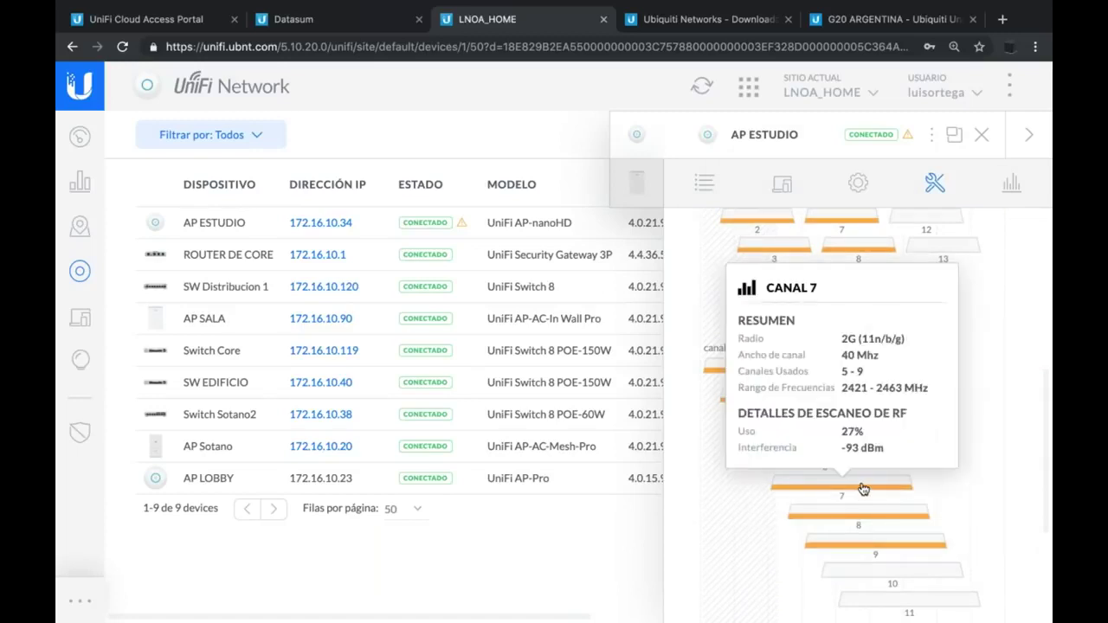
mouse_move(848, 435)
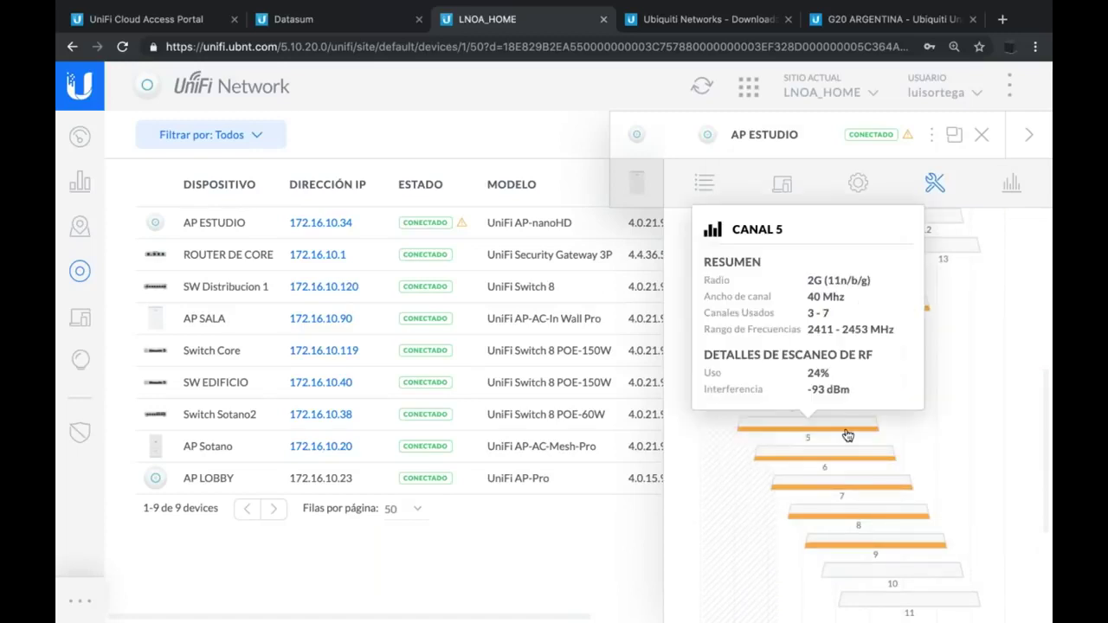
Examine AP ESTUDIO's 5G RF scan results, checking usage and interference details on the 20 MHz channels.
scroll(847, 436, "up", 3)
left_click(754, 412)
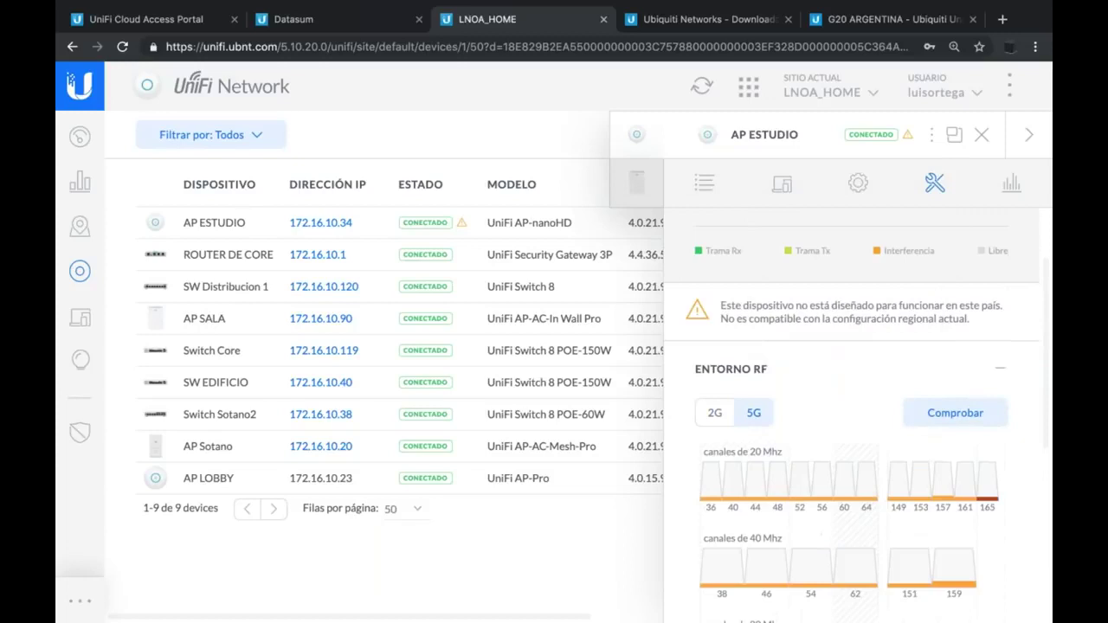
scroll(779, 433, "down", 1)
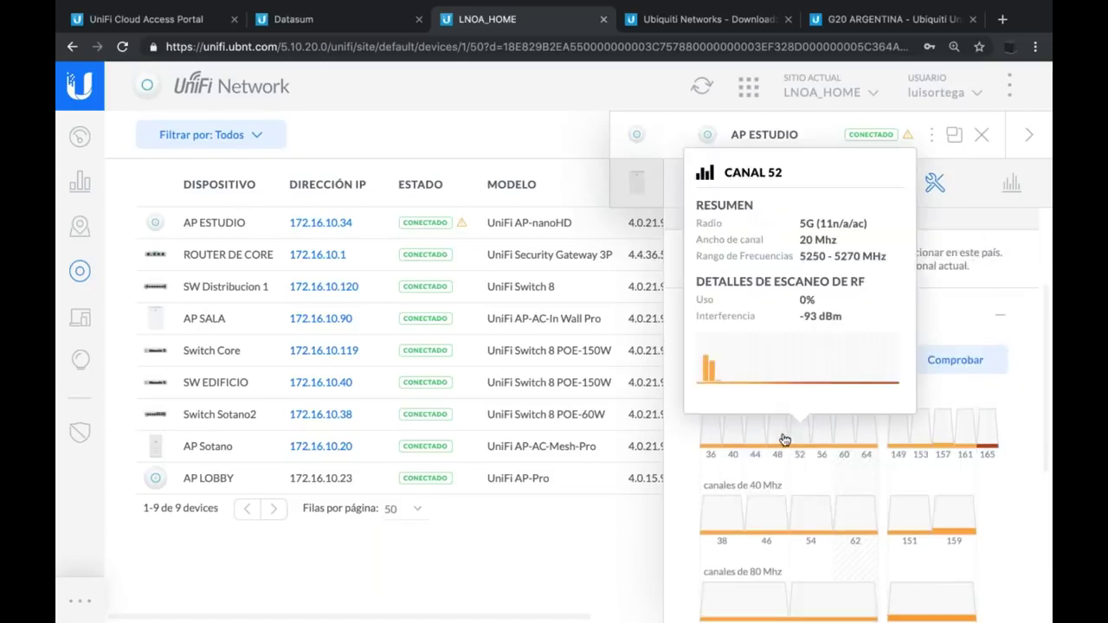
mouse_move(760, 437)
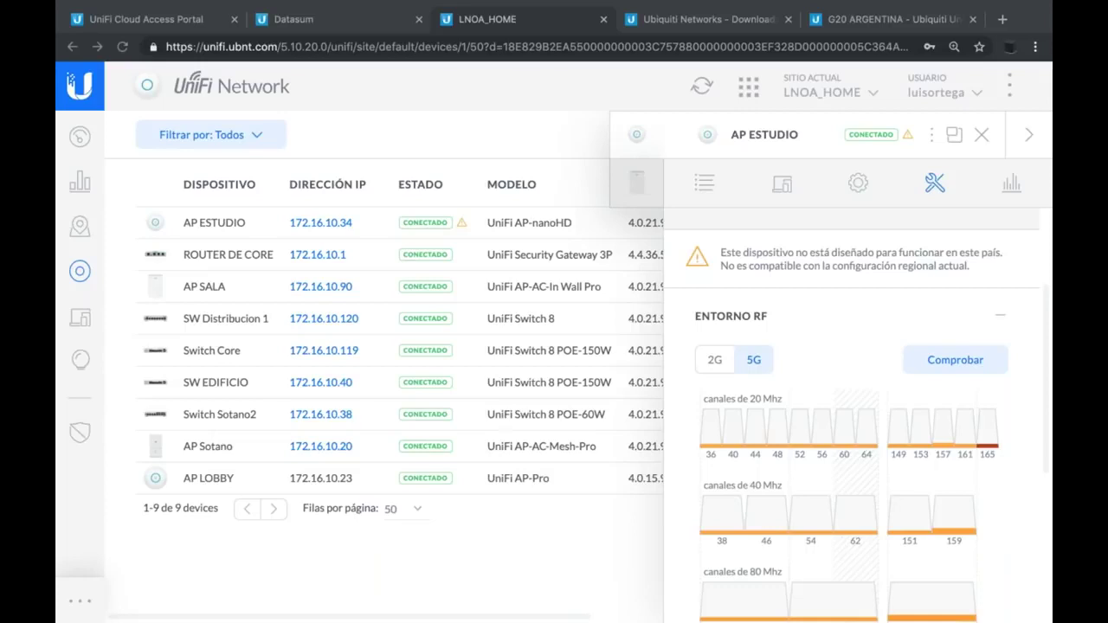
Collapse the device properties and start the locate function for AP ESTUDIO, then stop it.
left_click(1025, 136)
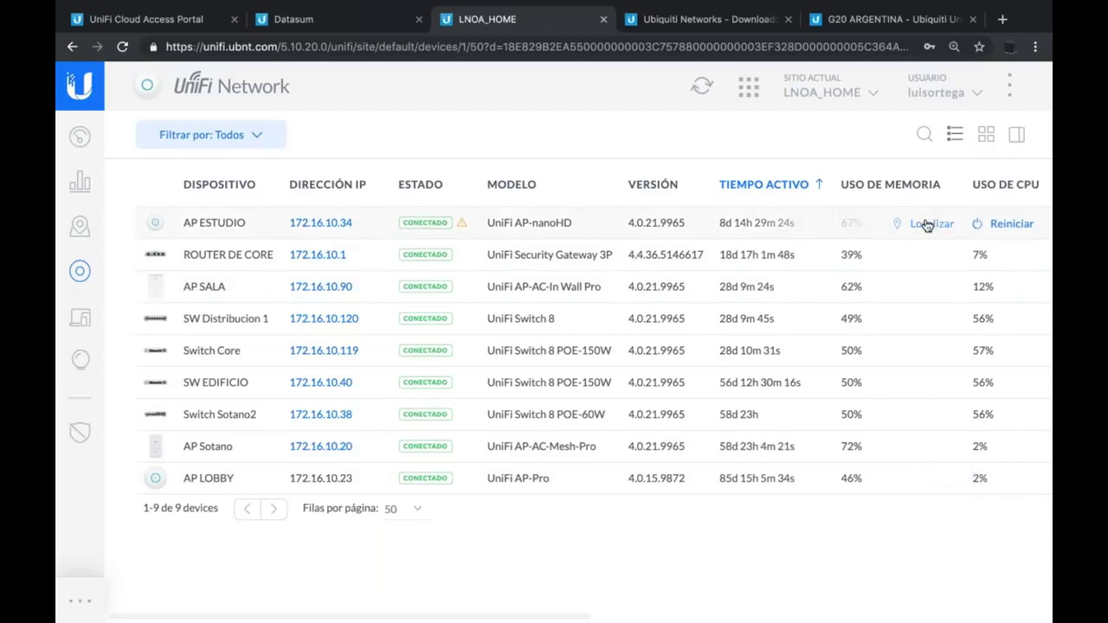
left_click(928, 225)
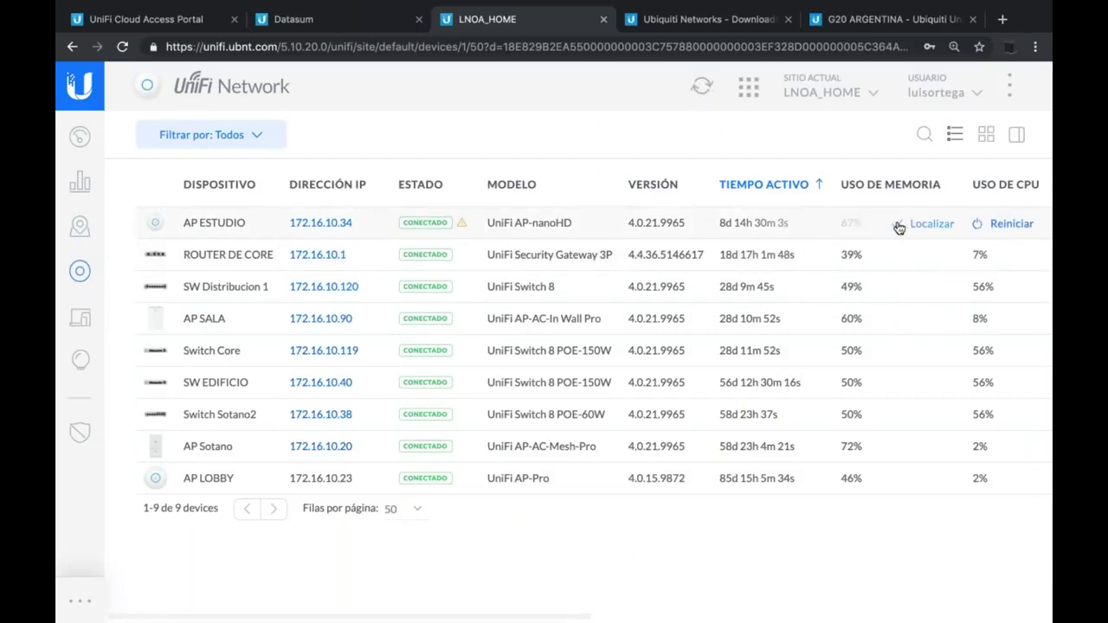
left_click(900, 226)
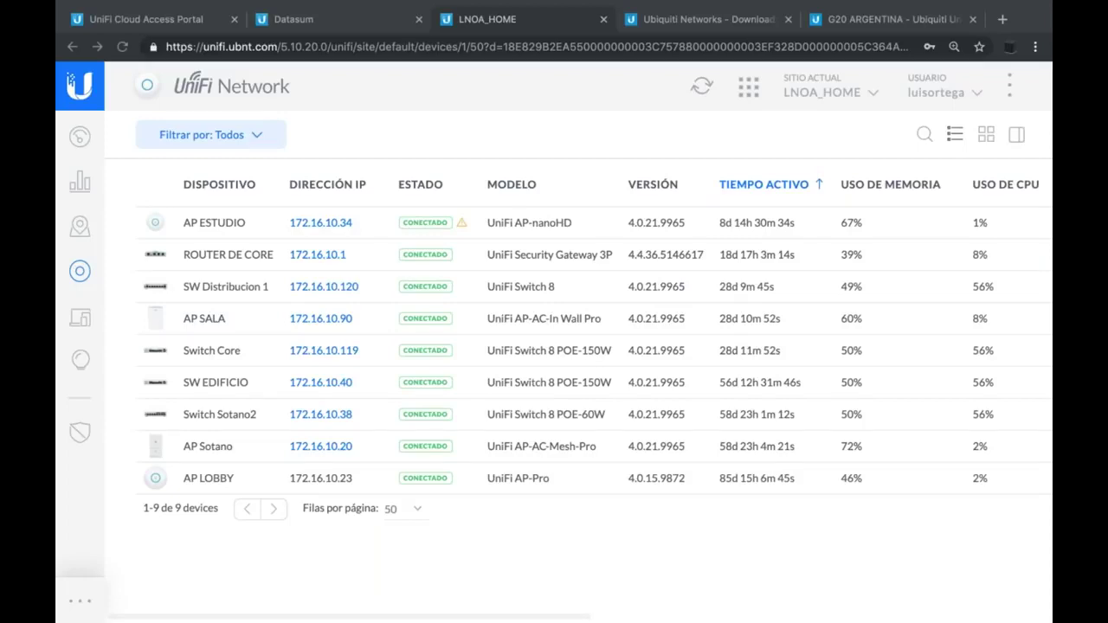
Switch to the Ubiquiti Device Discovery Tool and check its product family options.
key("ctrl+Left")
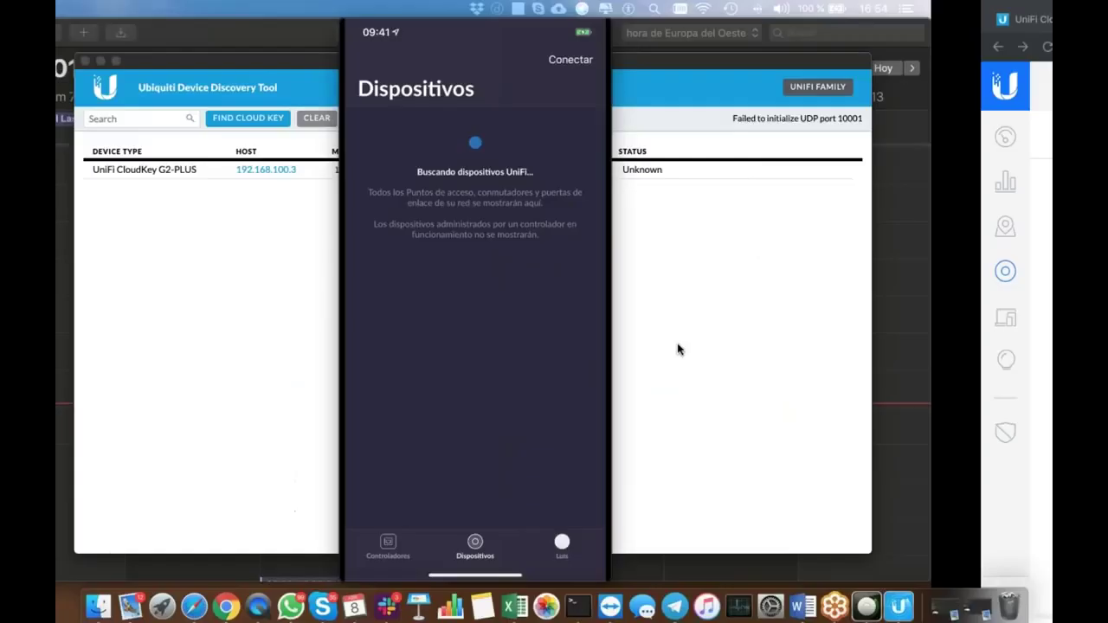
left_click(327, 308)
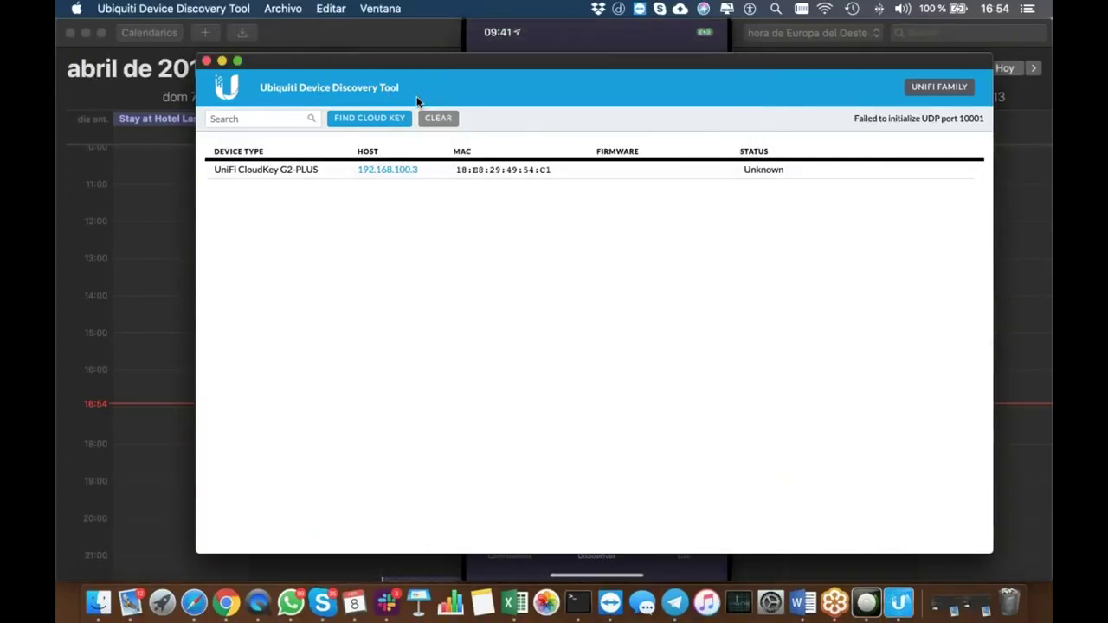
left_click(936, 90)
left_click(936, 91)
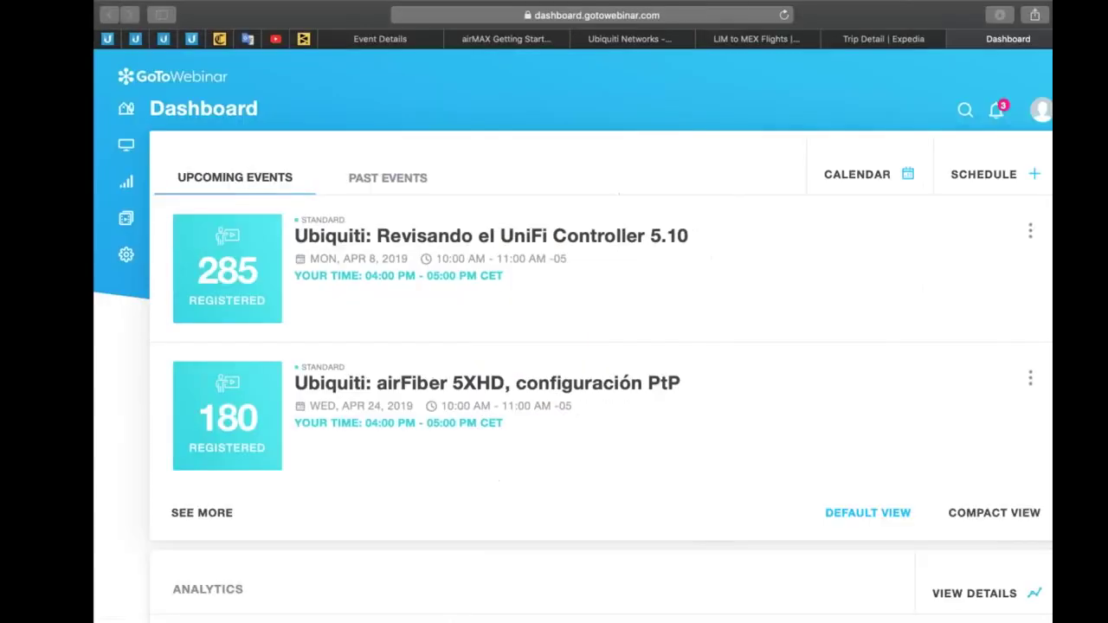
Switch to Safari and browse the uploaded videos on the Ubiquiti YouTube channel.
key("ctrl+Left")
key("ctrl+Right")
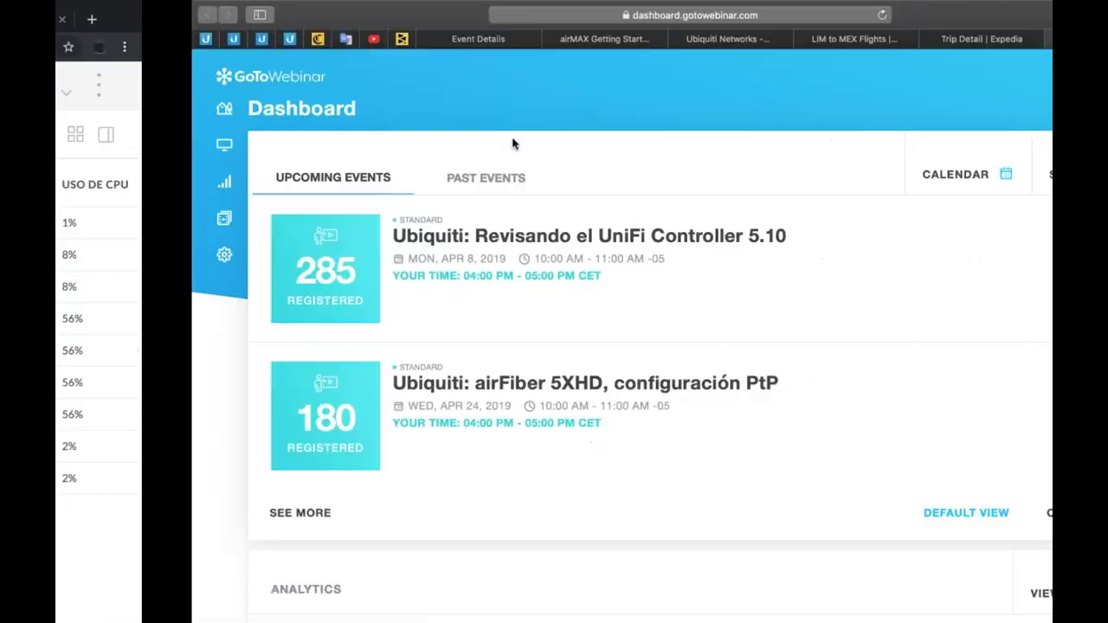
left_click(236, 40)
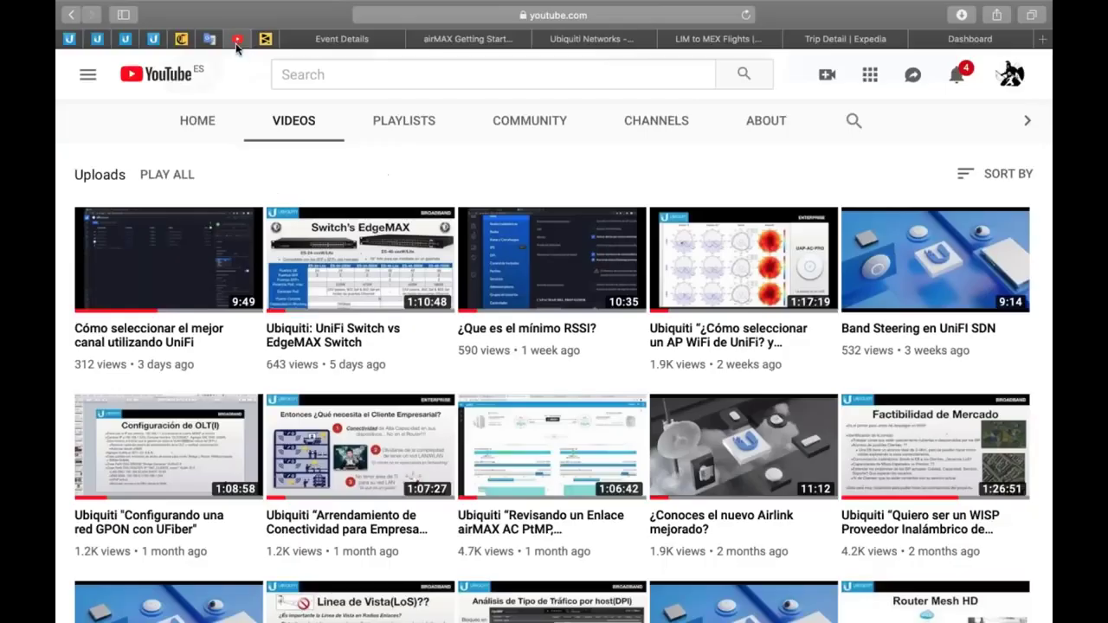
scroll(474, 484, "down", 1)
scroll(474, 484, "up", 4)
scroll(474, 484, "down", 6)
scroll(749, 365, "down", 3)
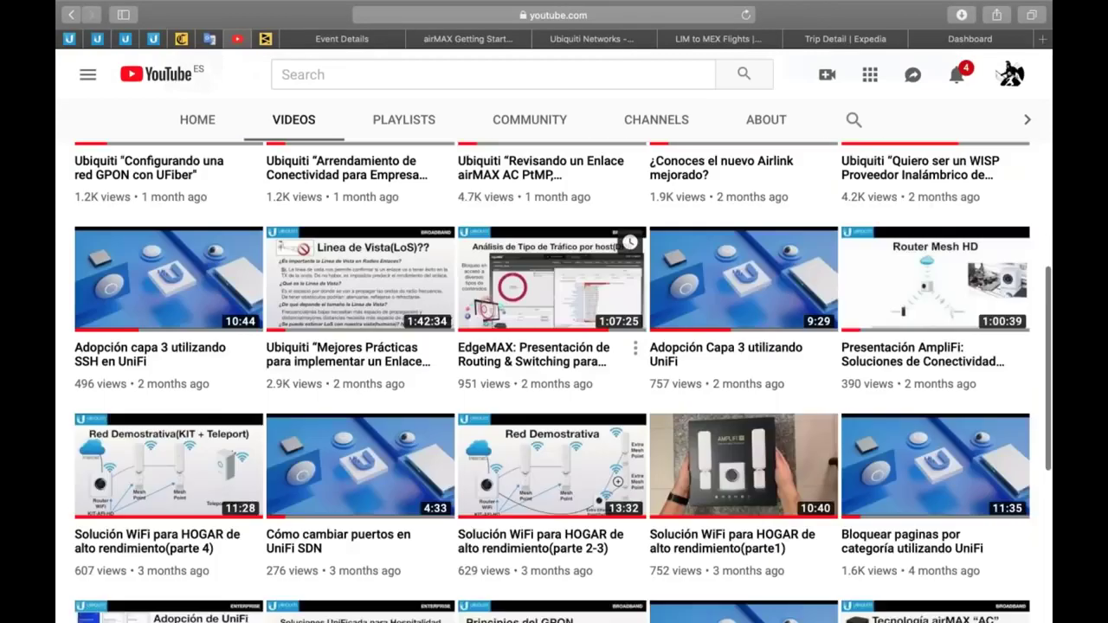
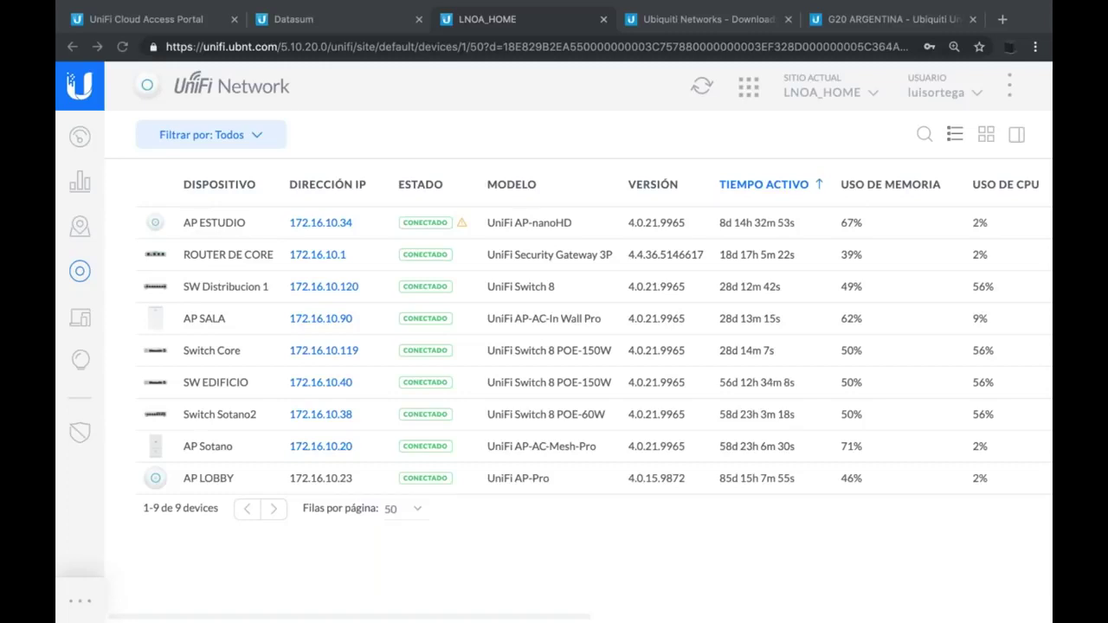
Open AP SALA's configuration from the devices list and expand its Administrar Dispositivo section.
left_click(474, 318)
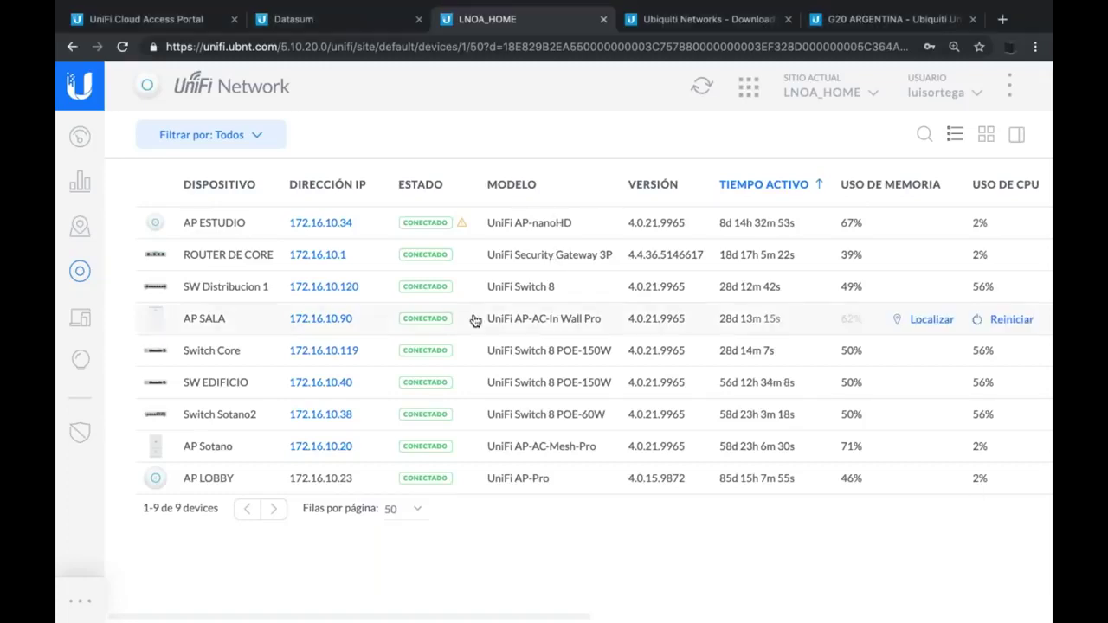
left_click(474, 319)
left_click(884, 185)
scroll(921, 377, "down", 5)
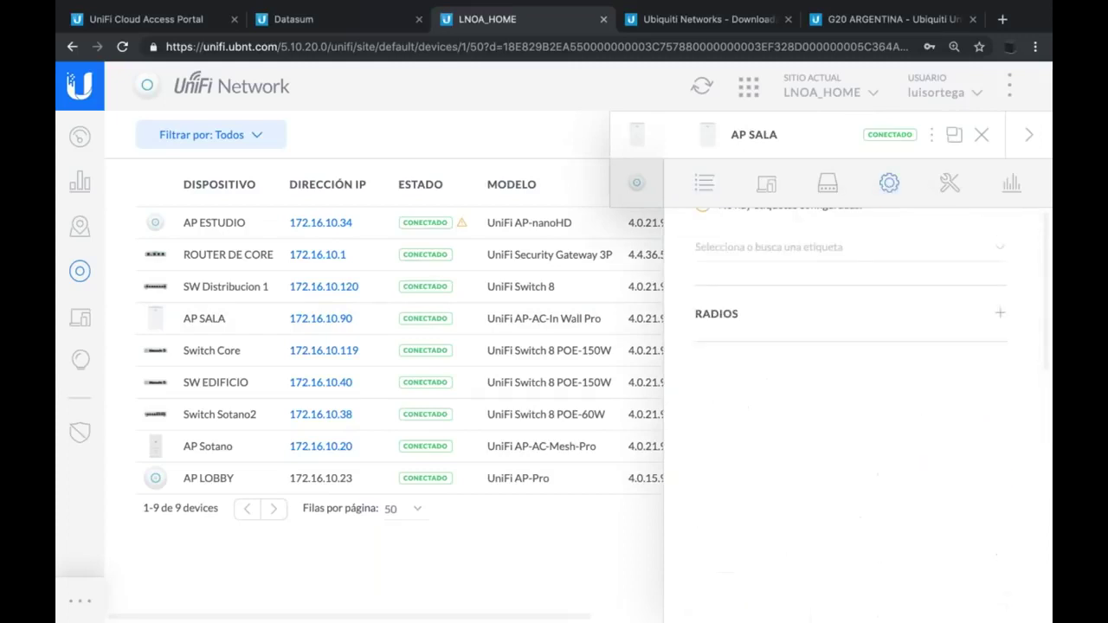
left_click(838, 616)
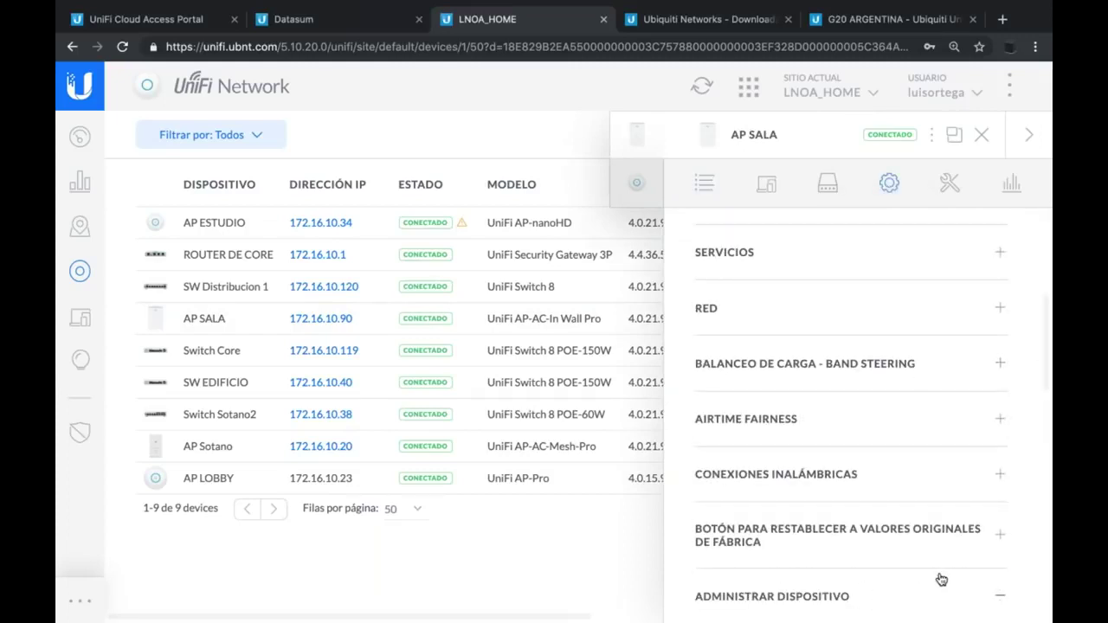
Review AP SALA's device management options and show the full controller list in UniFi Cloud Access Portal with the details collapsed.
scroll(942, 579, "down", 7)
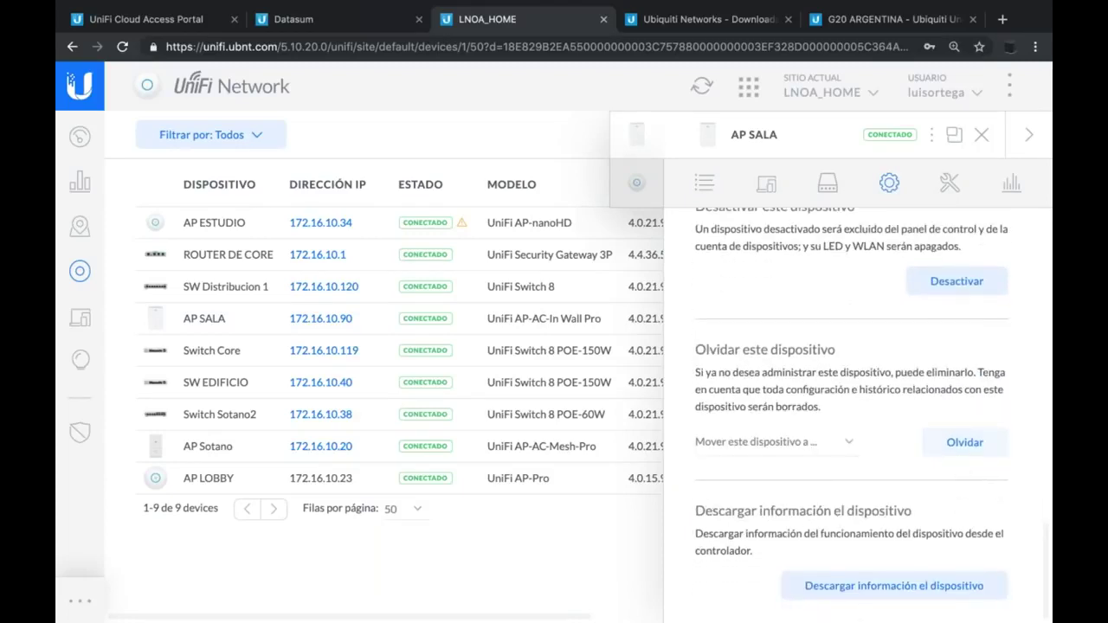
key("super+Tab")
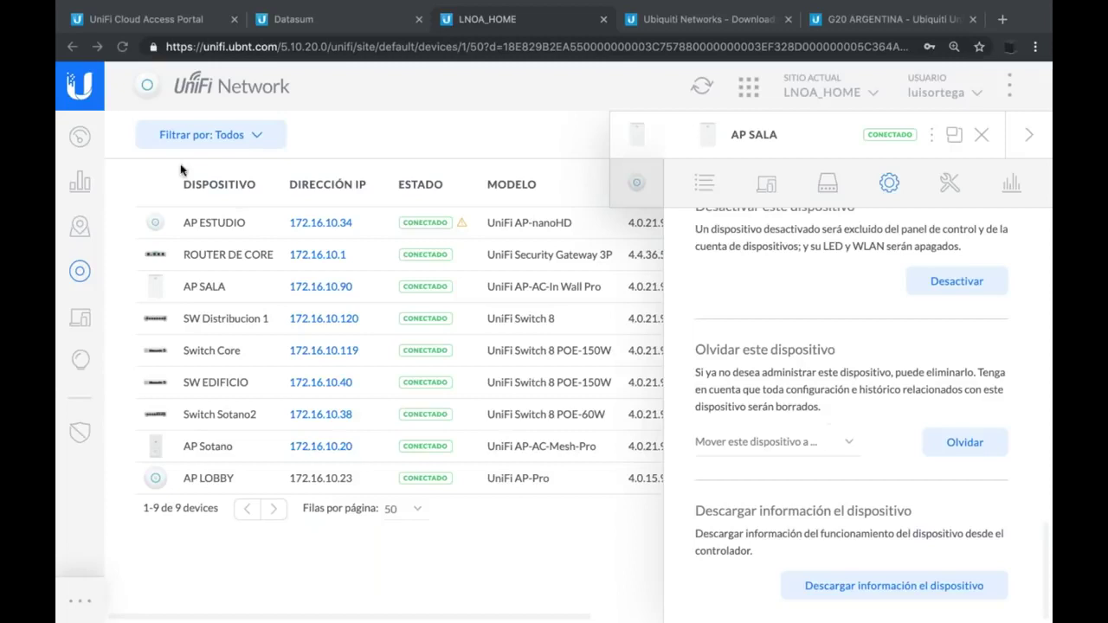
left_click(140, 21)
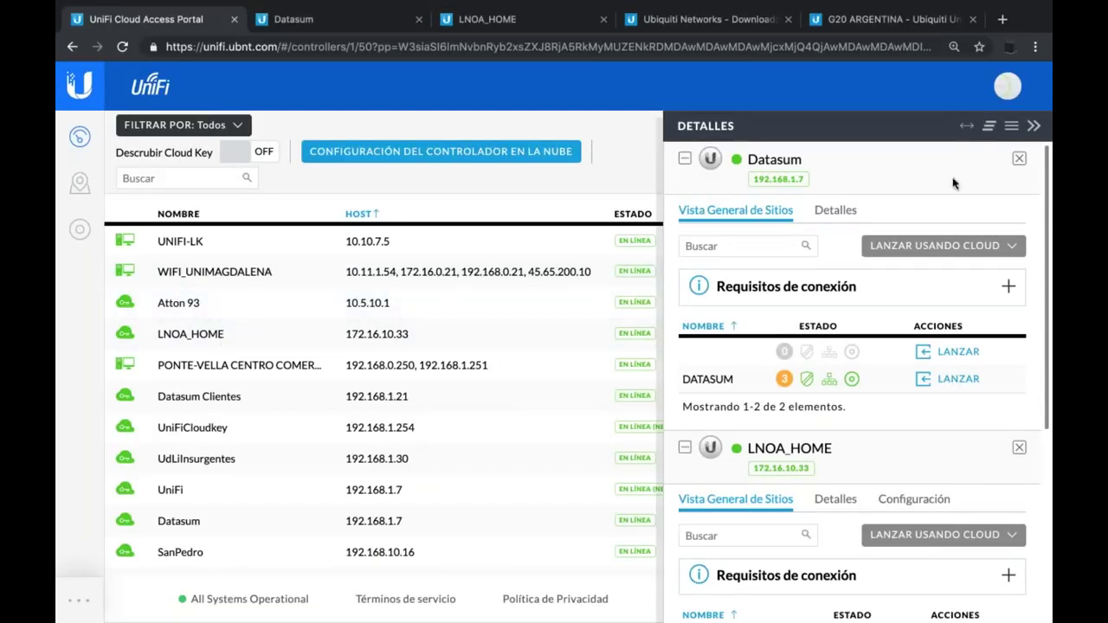
left_click(1033, 128)
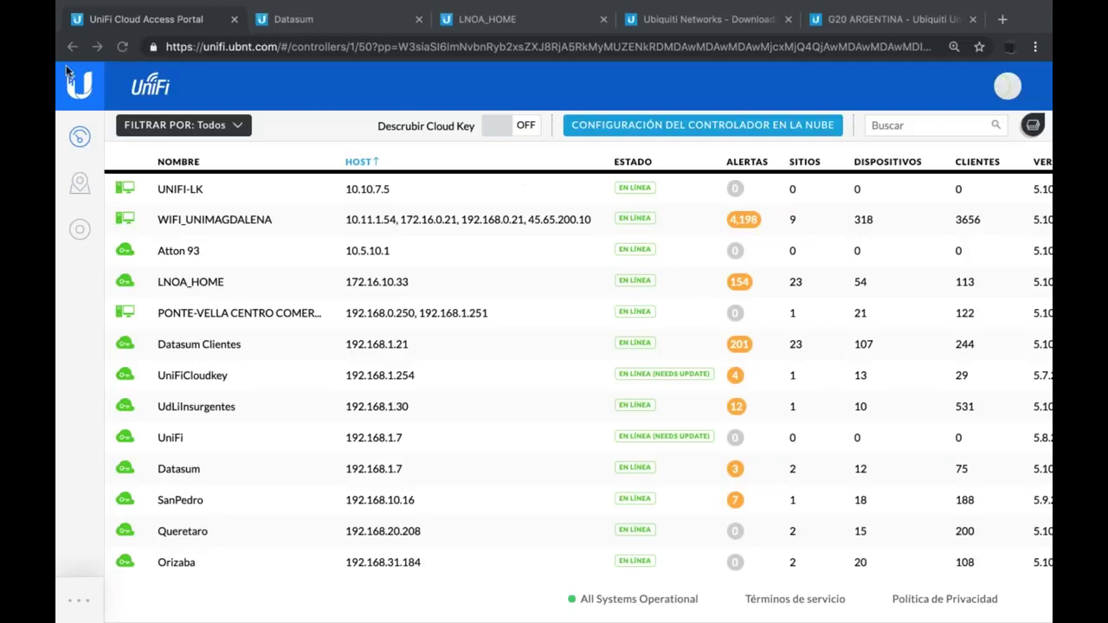
Return to LNOA_HOME, review AP SALA's provisioning, disabling and configuration-copy options, and collapse its properties.
left_click(509, 27)
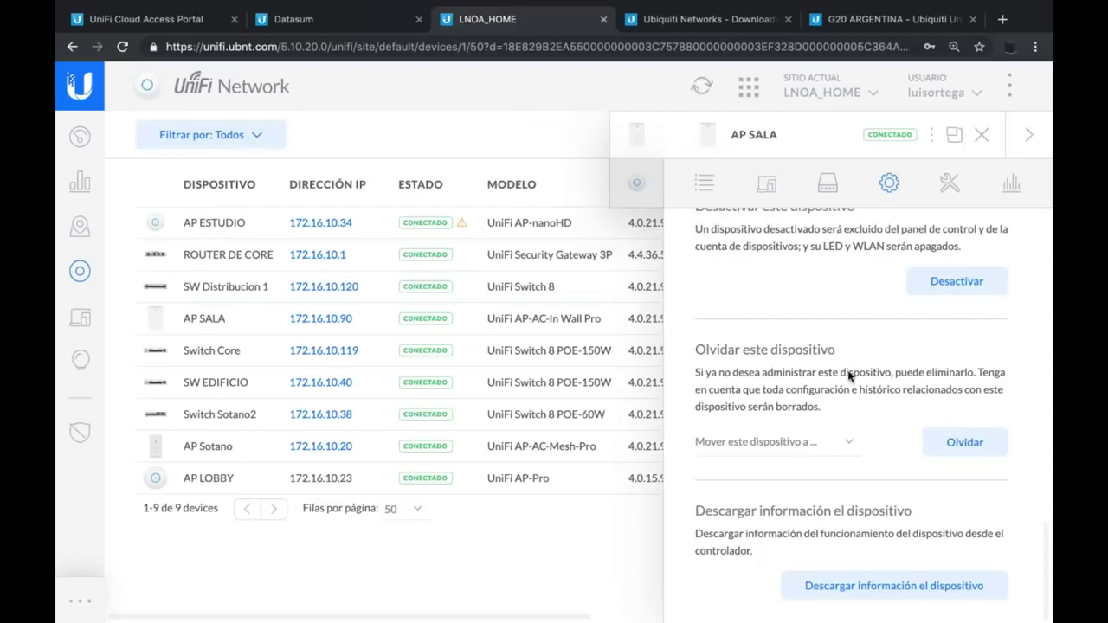
scroll(772, 303, "up", 4)
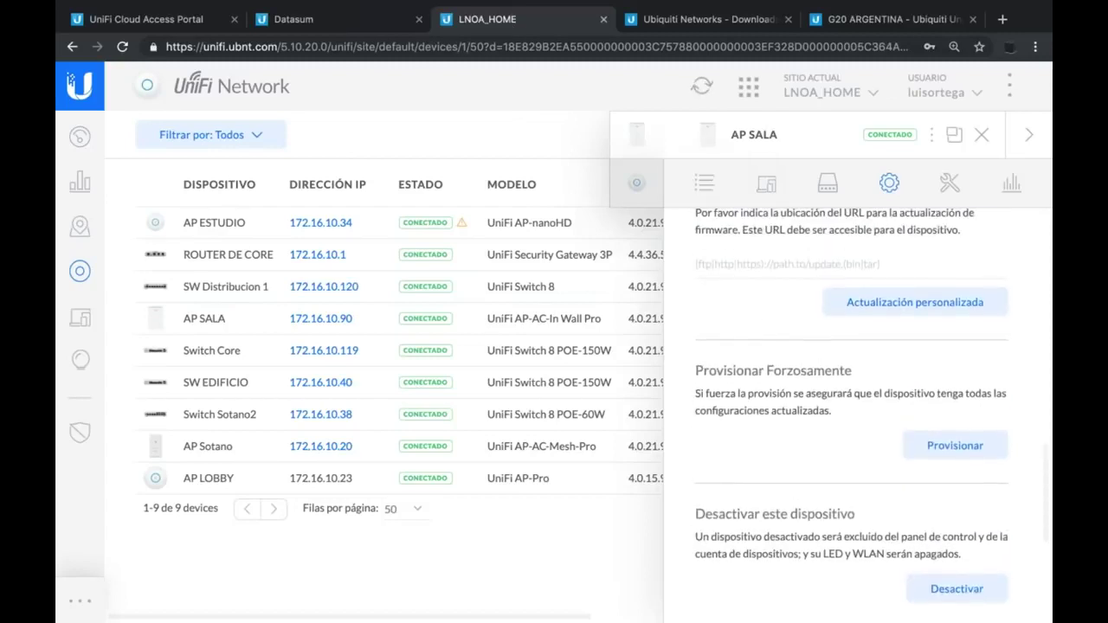
scroll(778, 325, "up", 6)
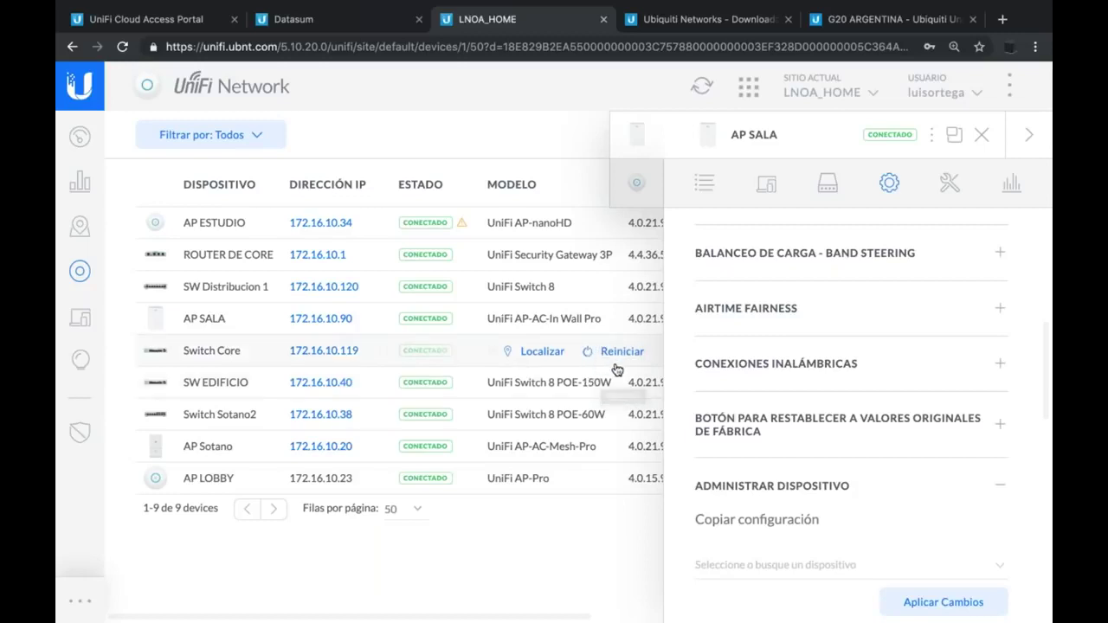
left_click(1029, 134)
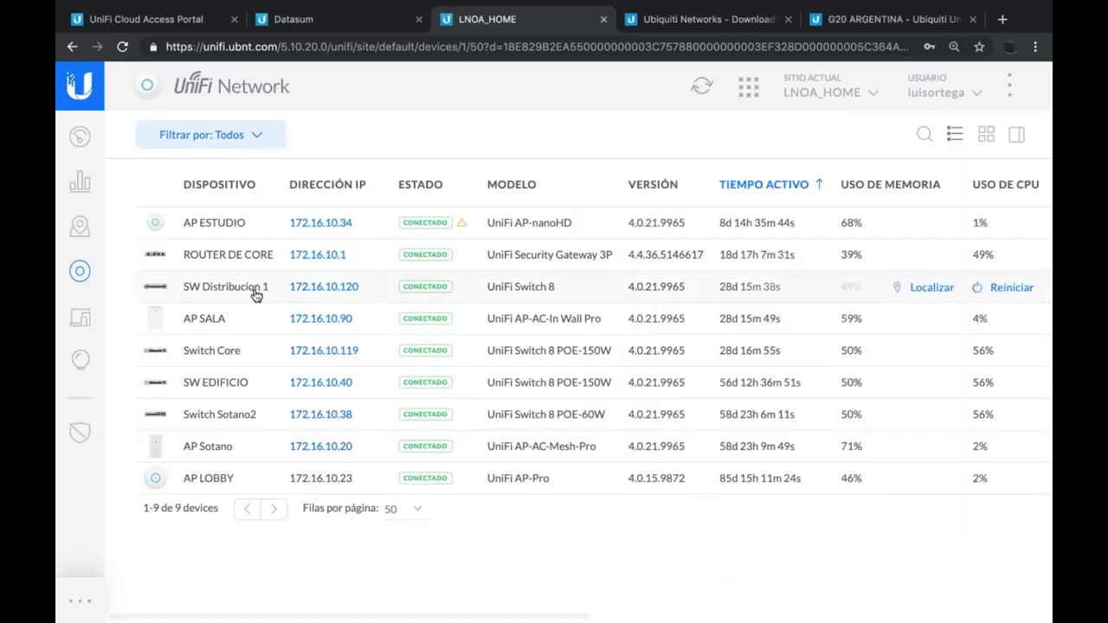
Open SW Distribucion 1's configuration from the devices list and expand its Common Settings section.
left_click(504, 295)
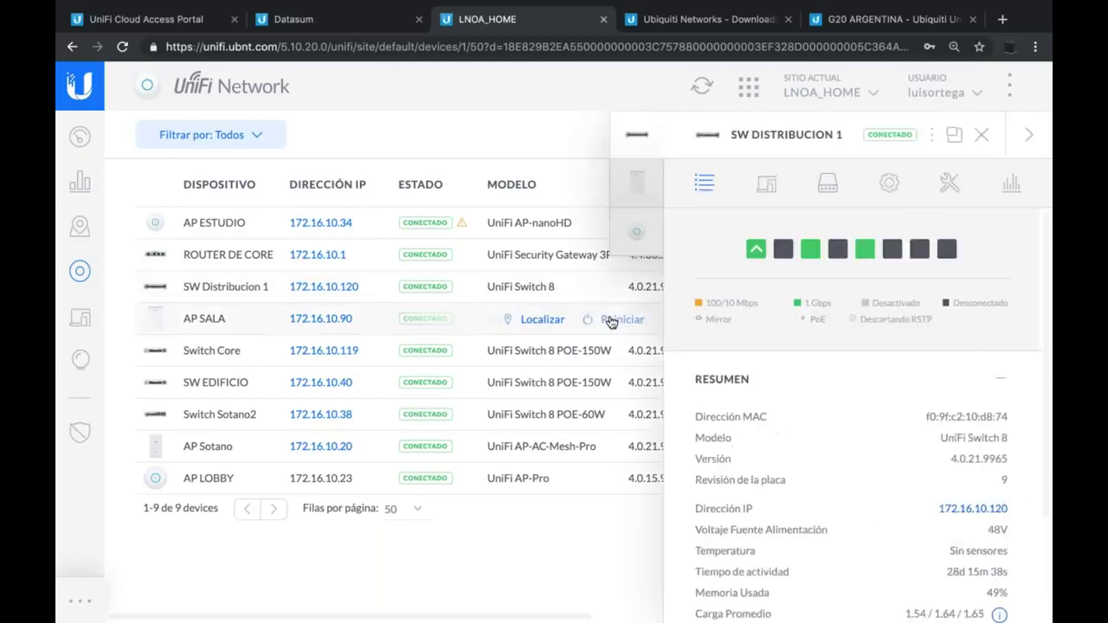
left_click(896, 185)
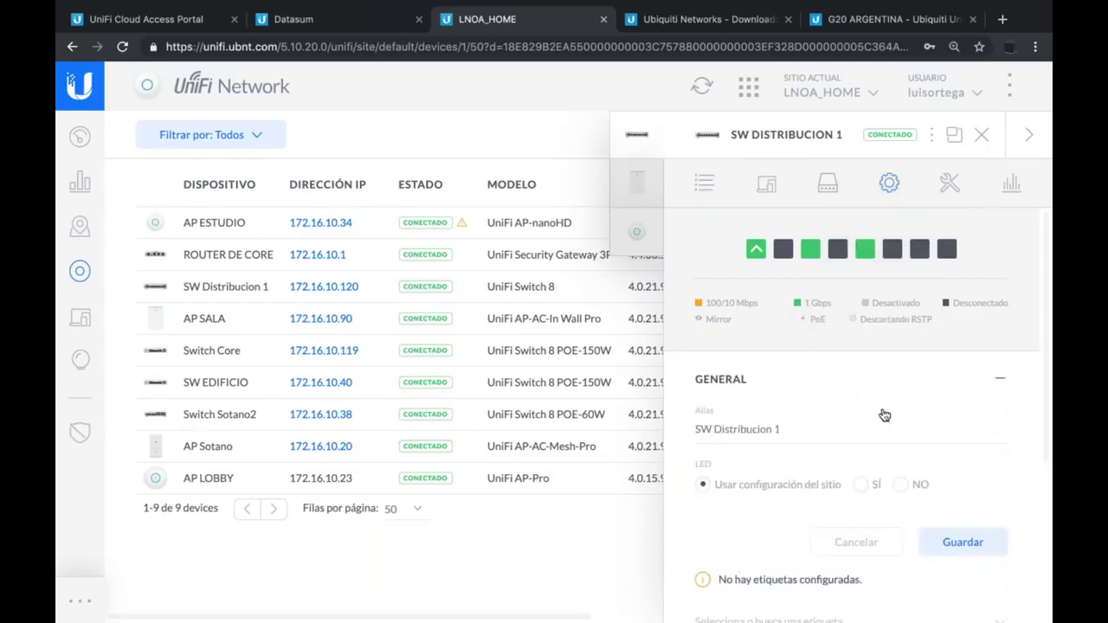
scroll(791, 580, "down", 5)
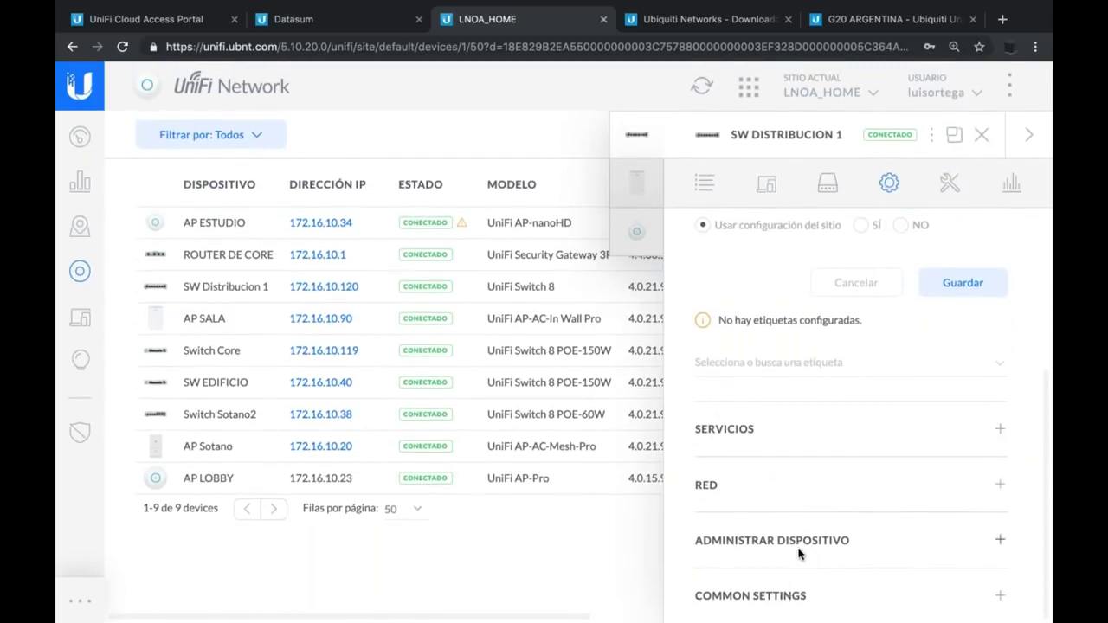
scroll(799, 539, "up", 5)
scroll(799, 540, "down", 5)
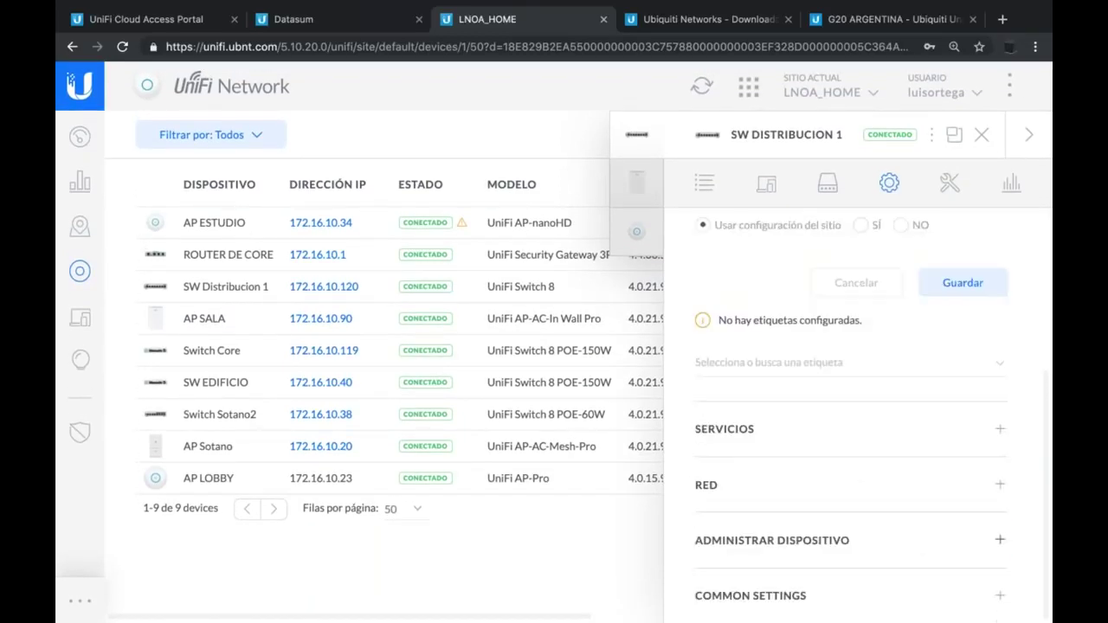
left_click(773, 598)
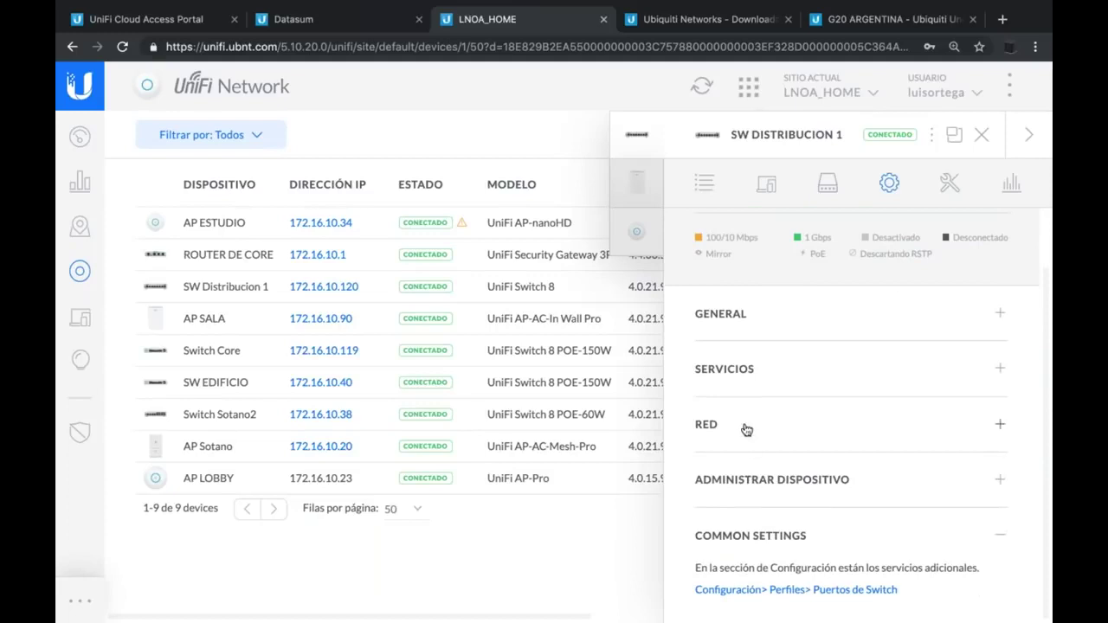
Expand the Servicios section of SW Distribucion 1, review its VLAN, Spanning Tree and SNMP settings, and collapse it.
left_click(727, 389)
scroll(772, 401, "down", 5)
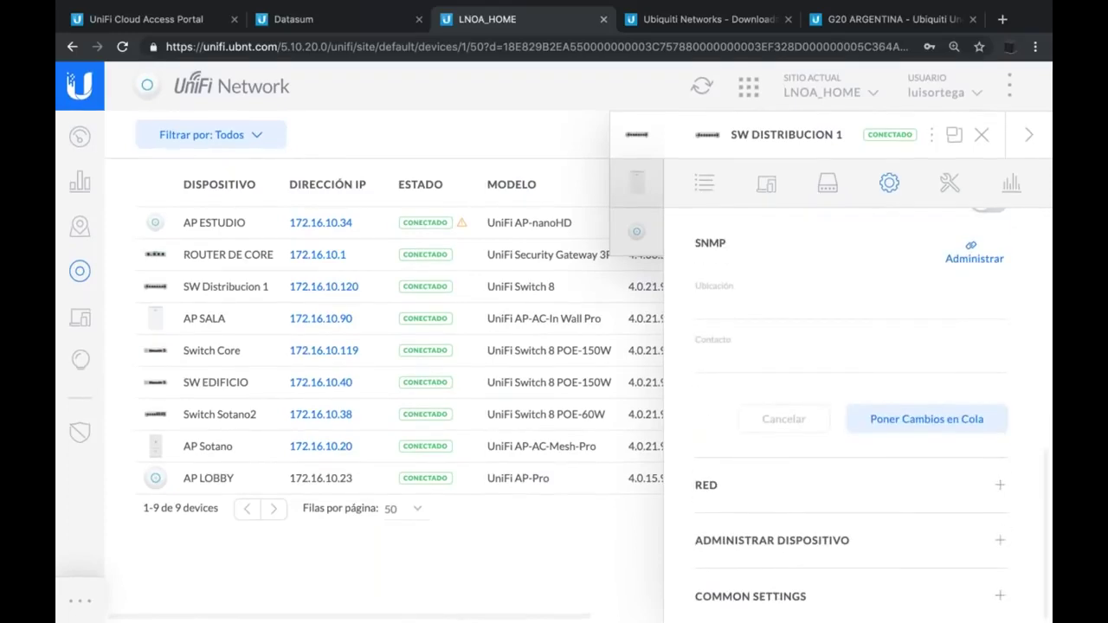
key("ctrl+plus")
key("ctrl+minus")
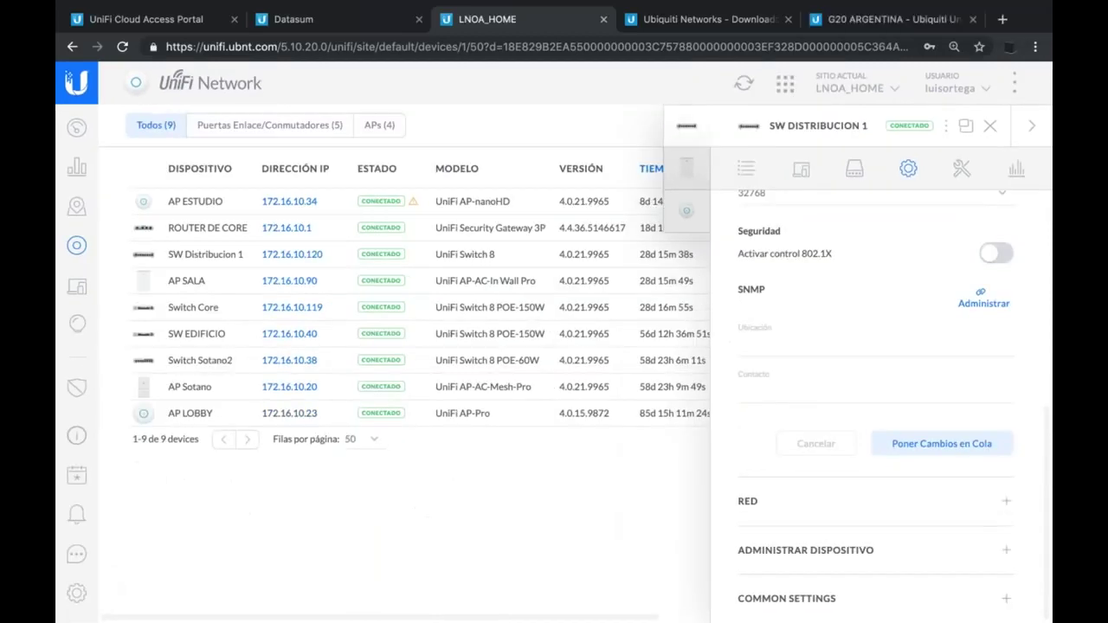
key("ctrl+minus")
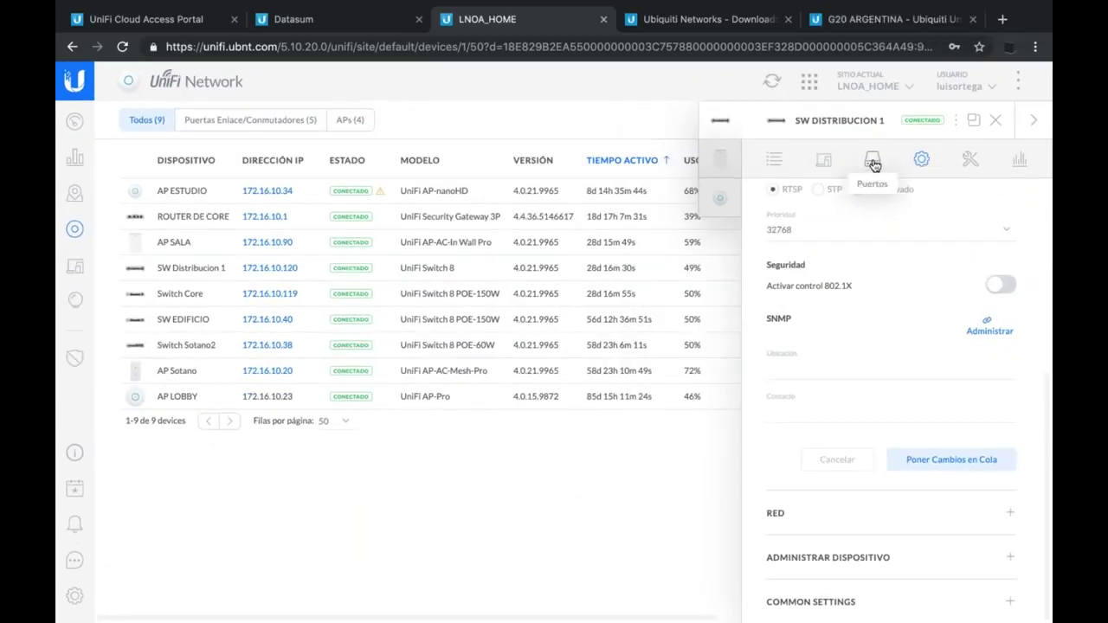
scroll(827, 379, "up", 5)
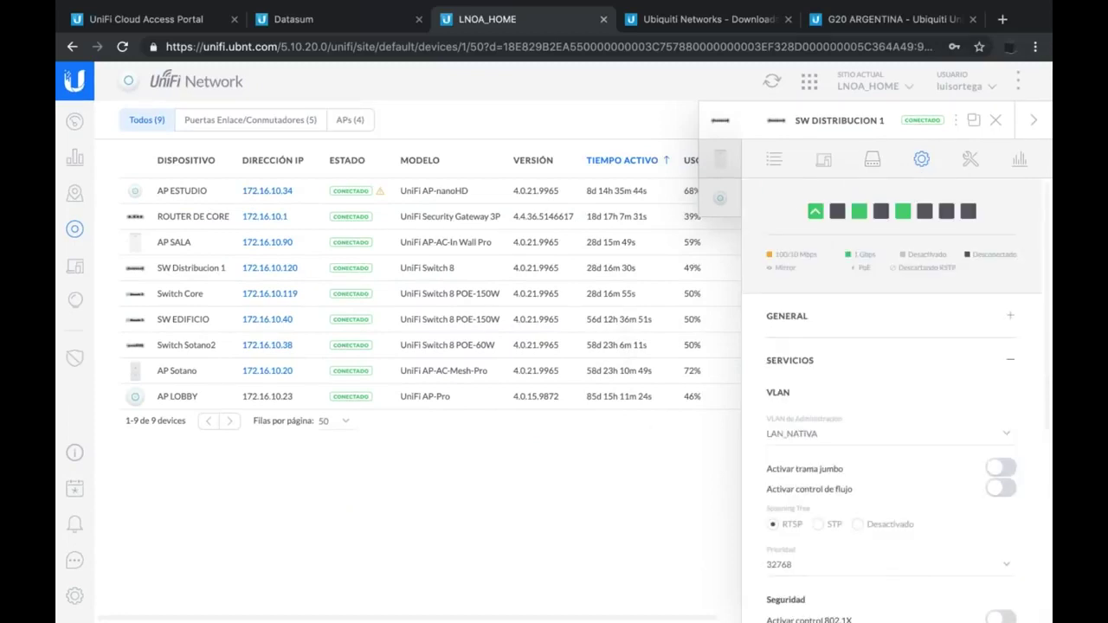
left_click(805, 374)
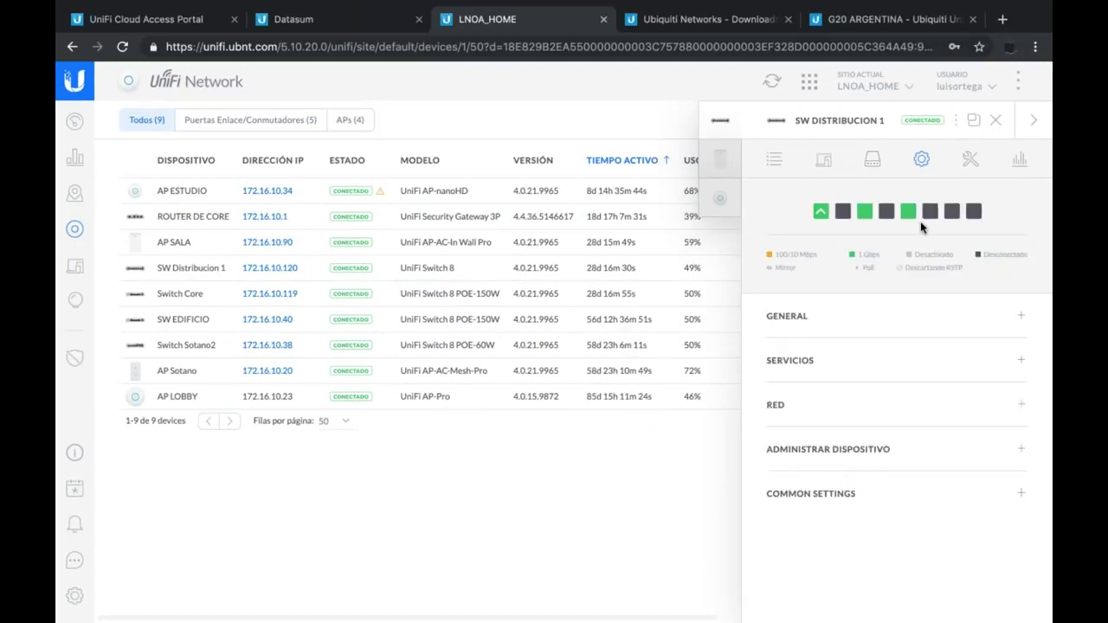
Check SW Distribucion 1's debug terminal tool, then return to its configuration and expand Administrar Dispositivo.
left_click(974, 160)
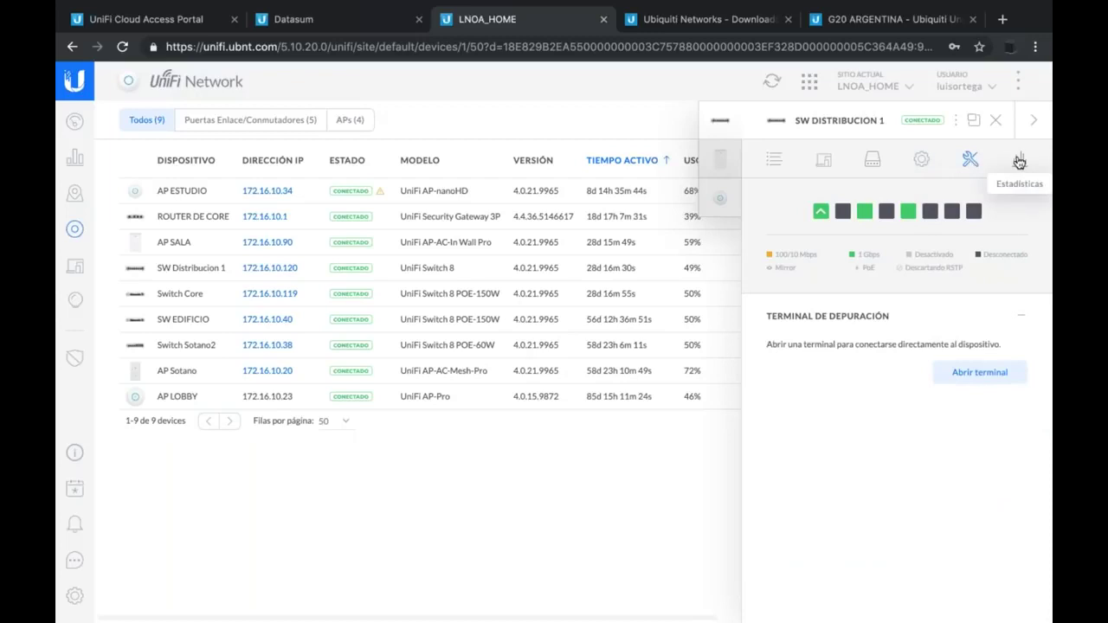
left_click(923, 161)
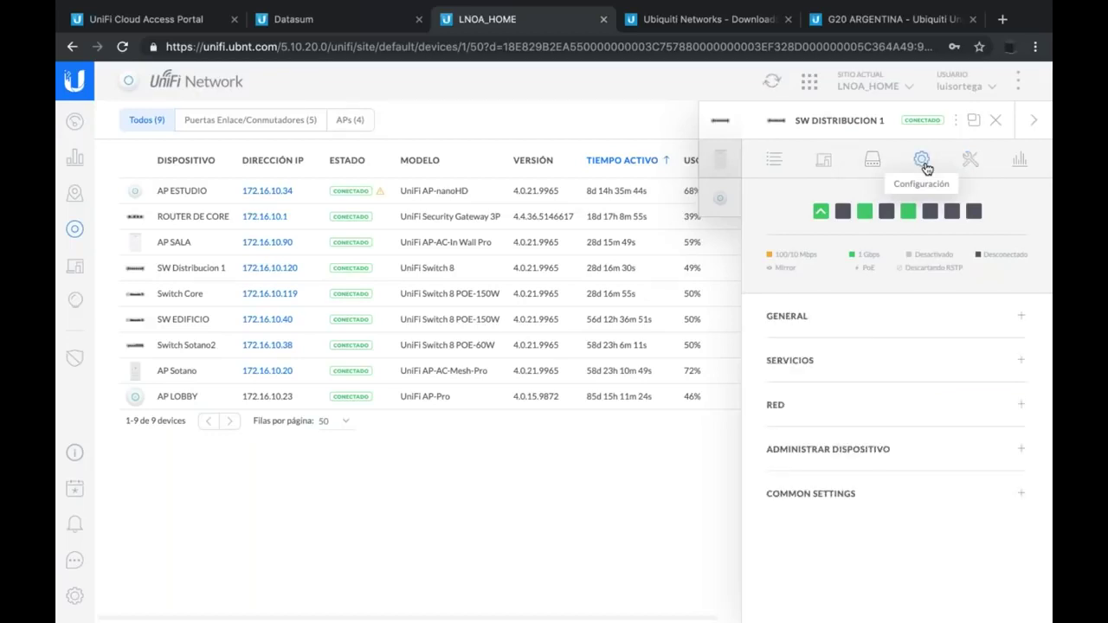
left_click(802, 450)
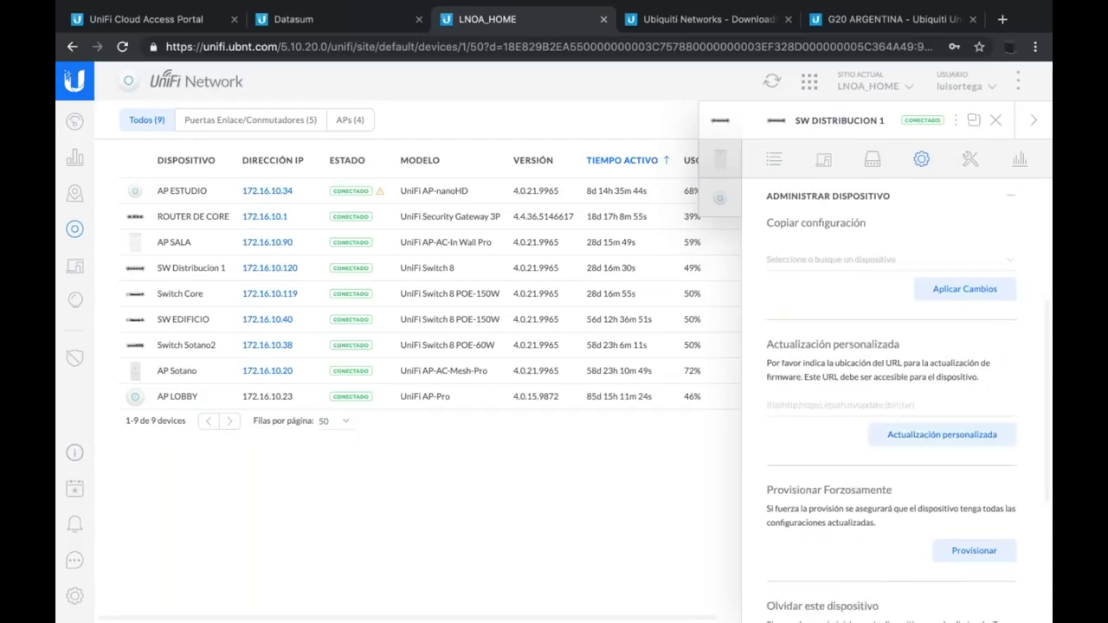
Enlarge the page and check which devices can be chosen under Copiar configuración for SW Distribucion 1.
key("ctrl+plus")
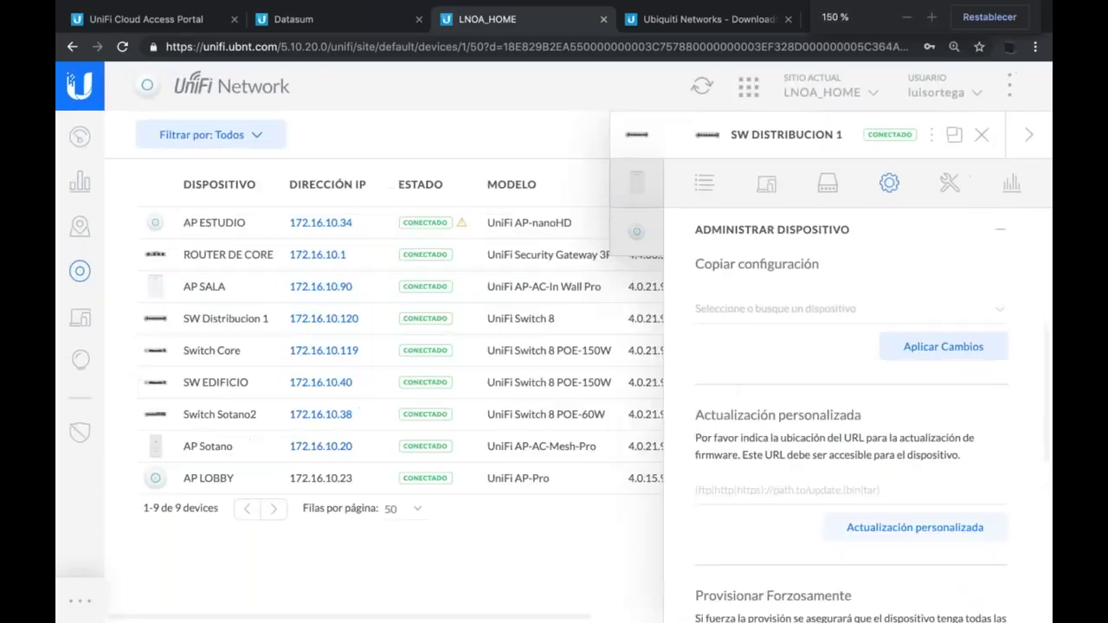
key("ctrl+plus")
scroll(818, 449, "down", 2)
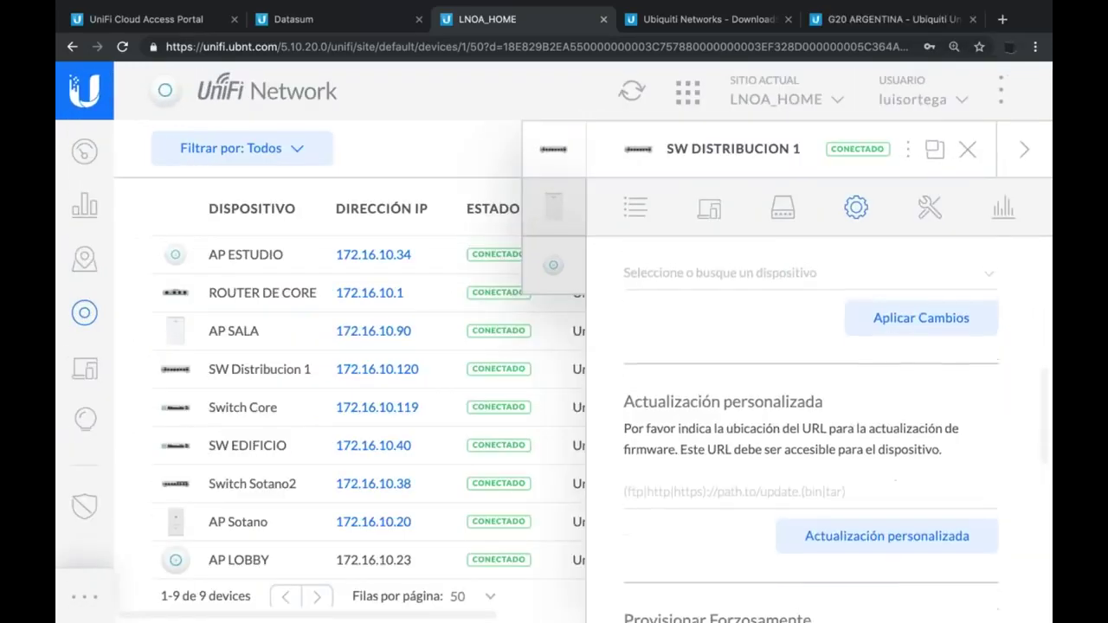
scroll(658, 277, "up", 1)
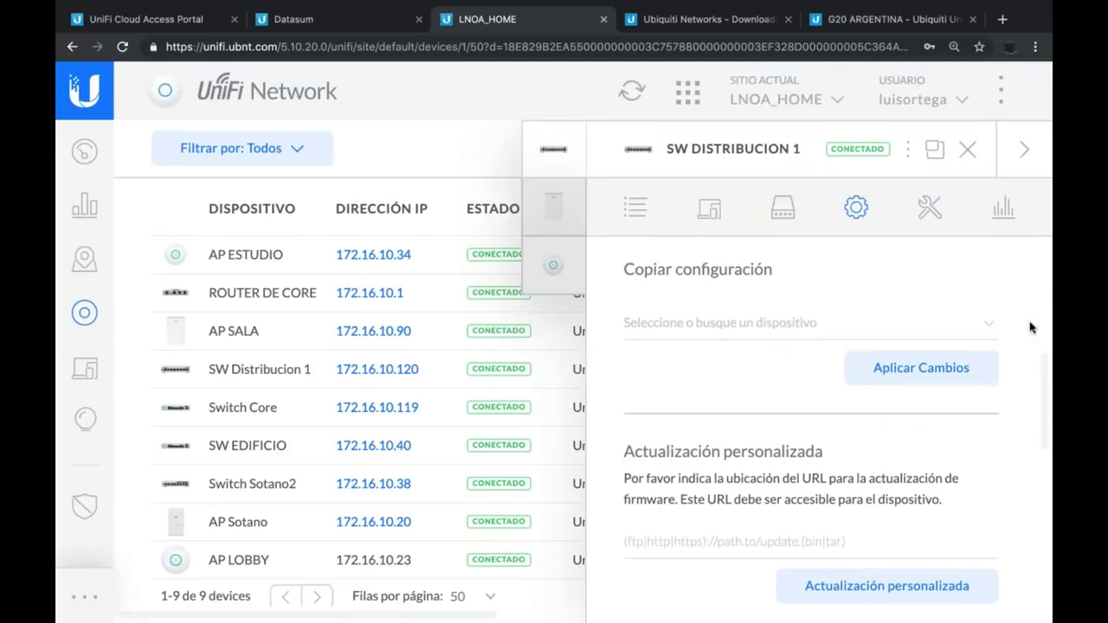
left_click(996, 326)
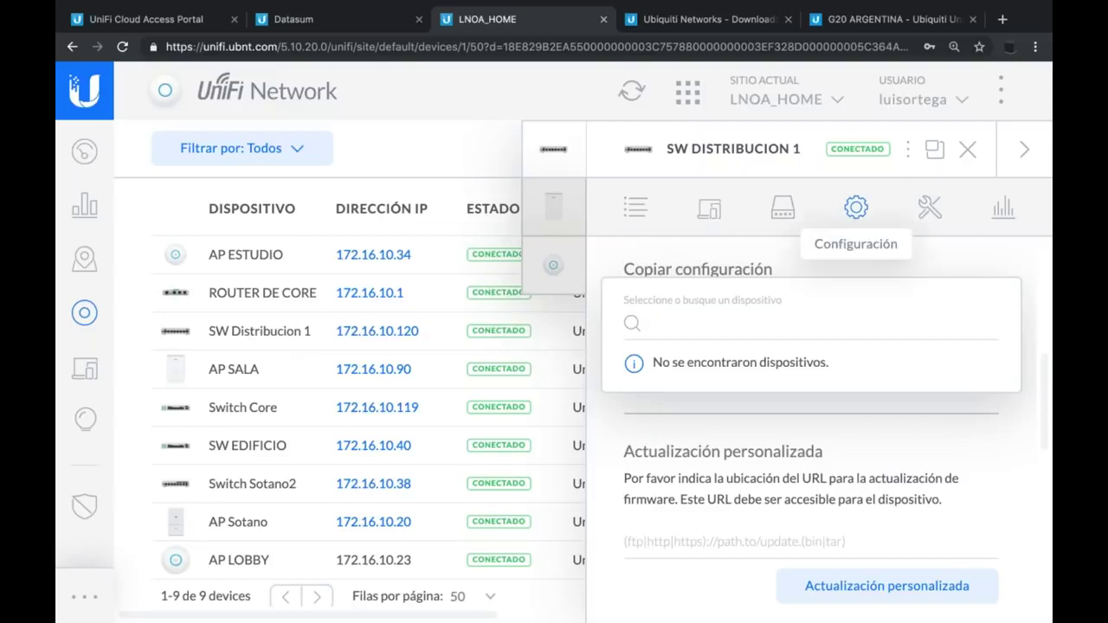
left_click(856, 220)
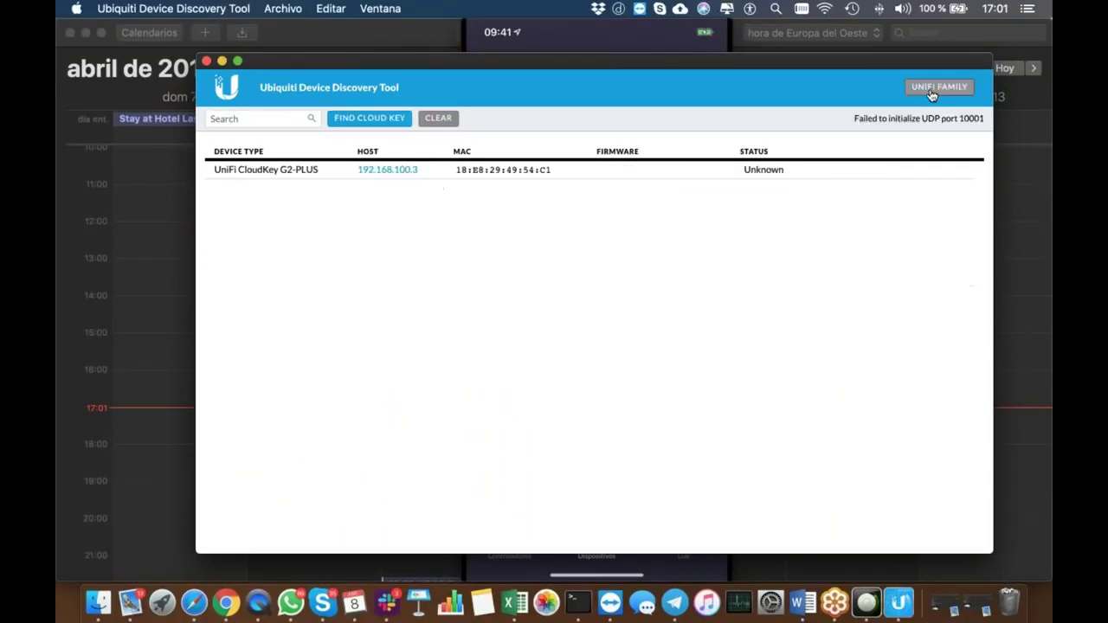
Launch the UniFi Family discovery utility from the Ubiquiti Device Discovery Tool, then close and reopen it and reposition its window.
left_click(932, 95)
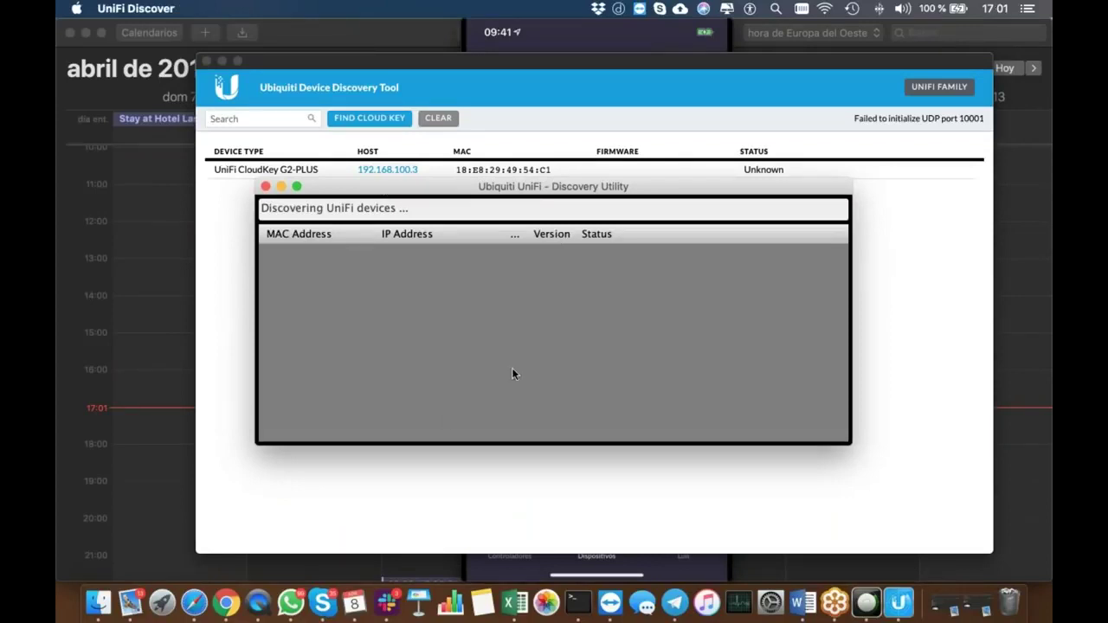
left_click(266, 187)
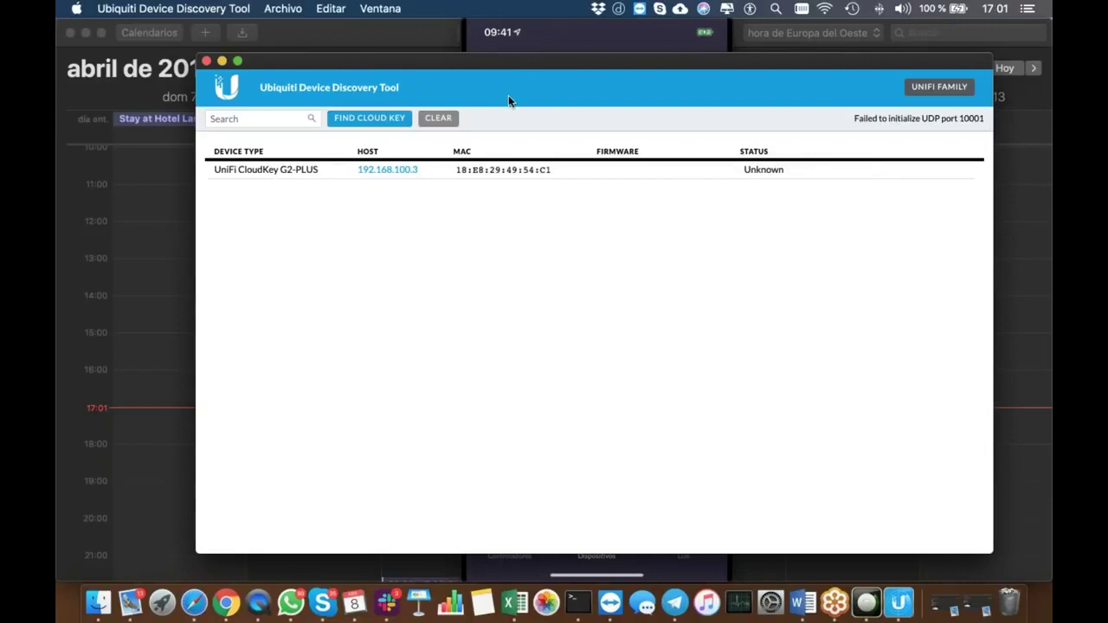
left_click(867, 603)
left_click_drag(465, 191, 400, 73)
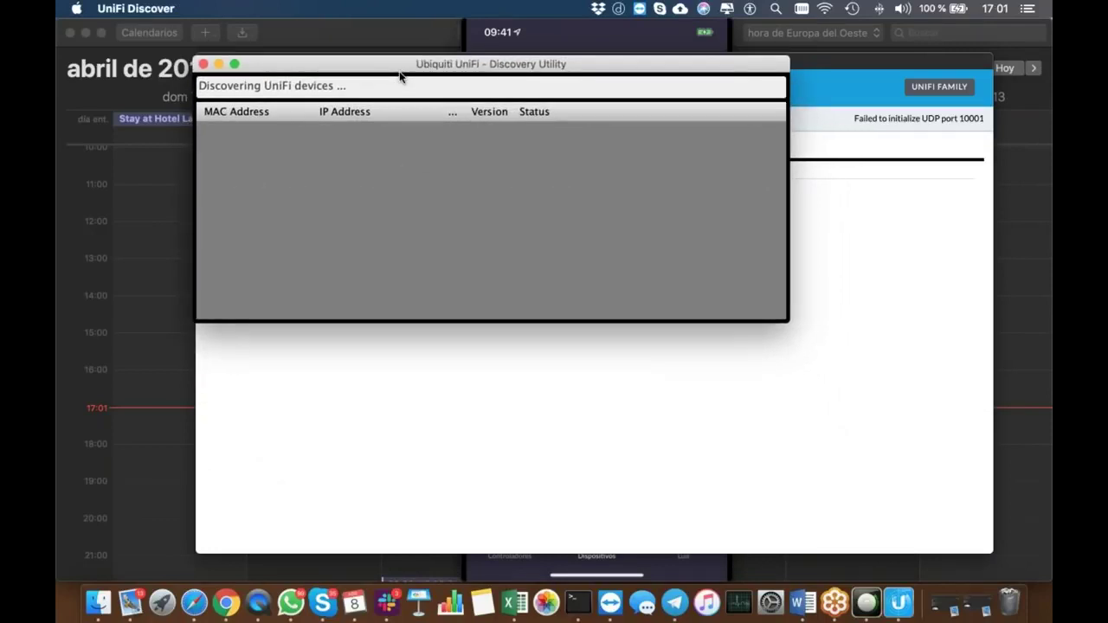
left_click(912, 285)
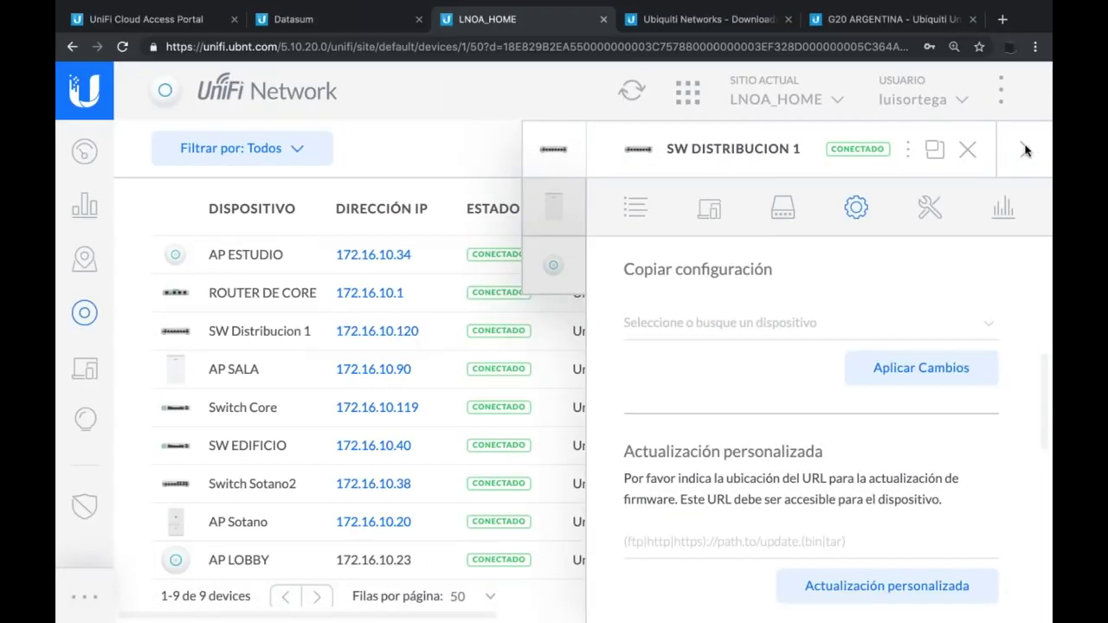
Collapse the switch properties in UniFi Network and open wireless network 2 for editing in the Redes Inalámbricas settings.
left_click(1026, 150)
key("super+minus")
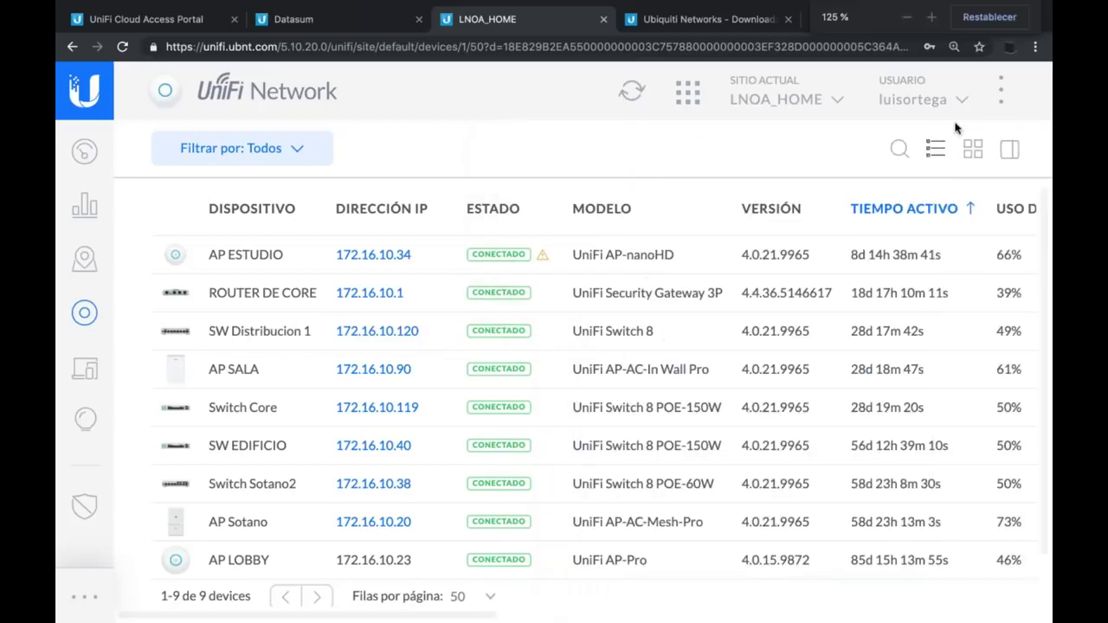
key("super+minus")
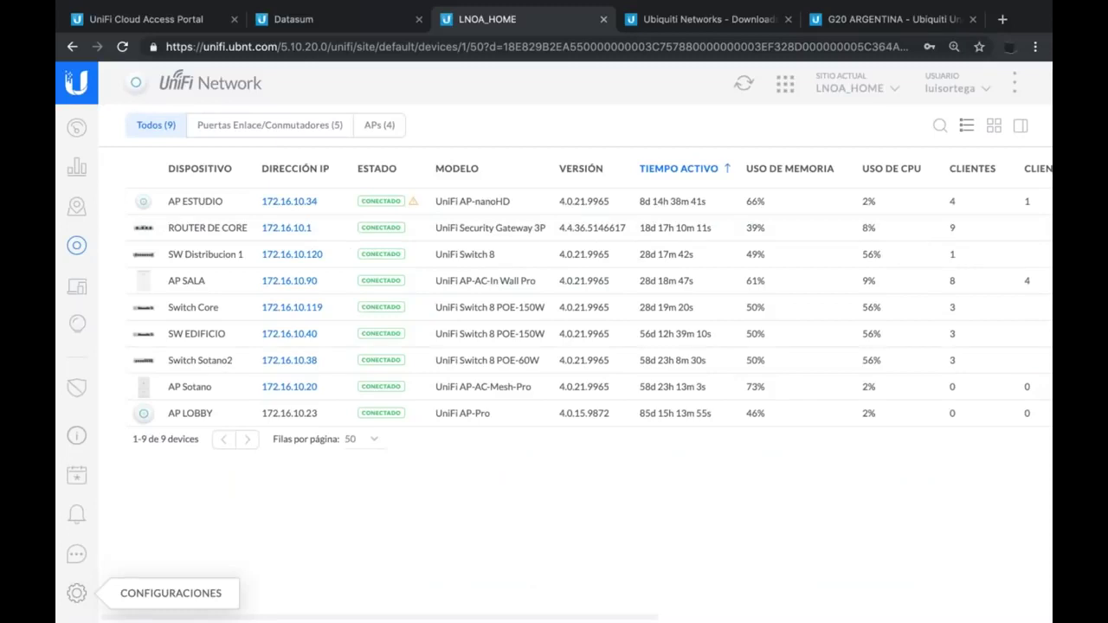
left_click(76, 593)
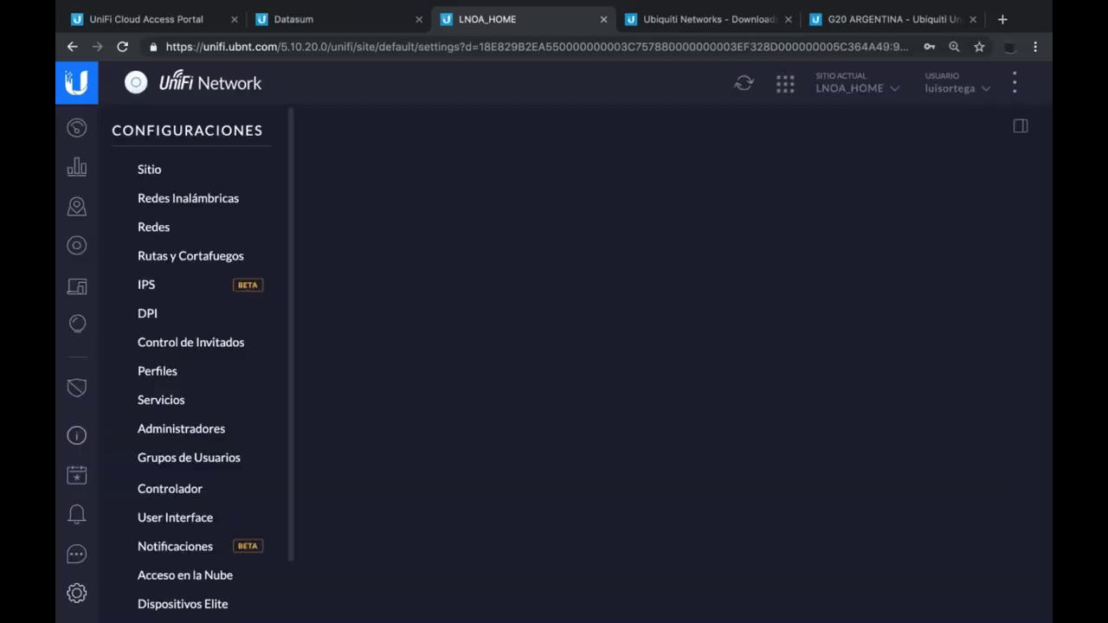
left_click(229, 199)
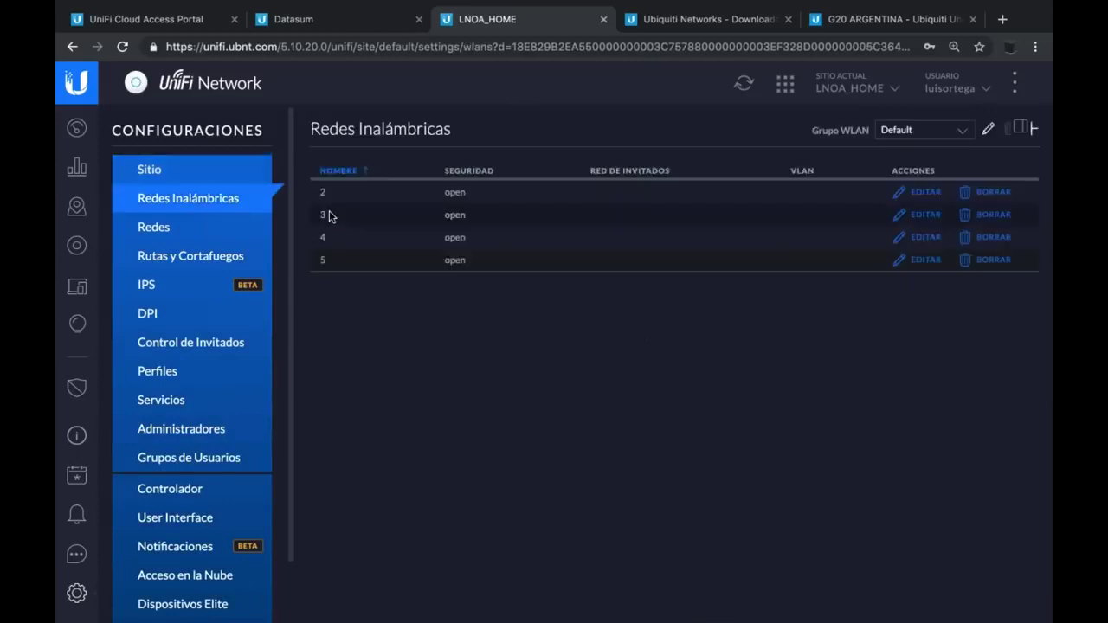
left_click(926, 194)
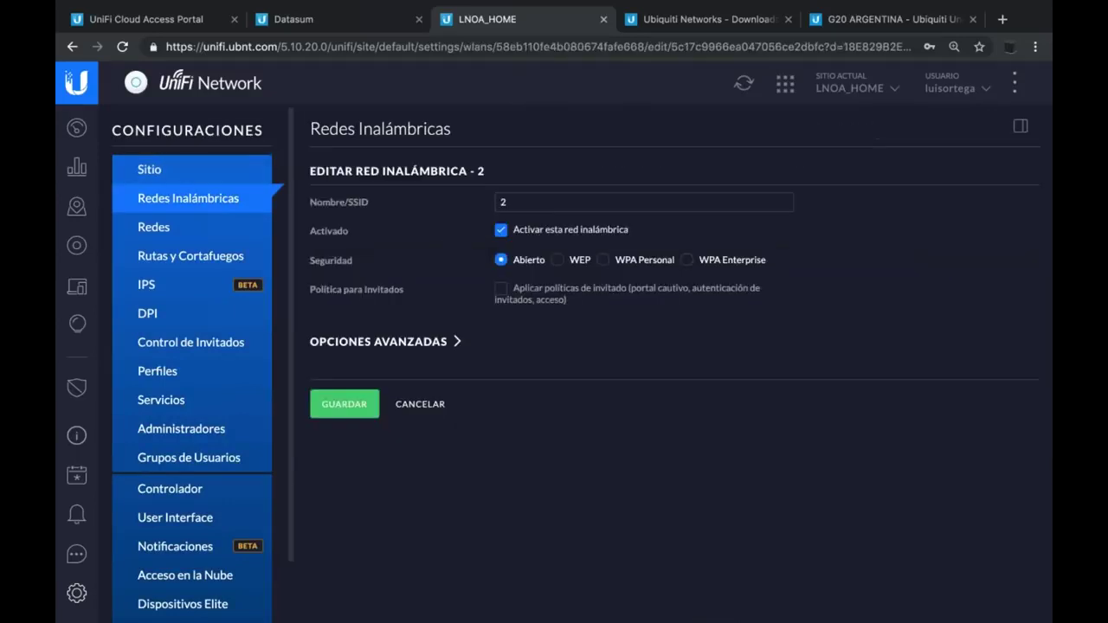
Expand the advanced options of wireless network 2 and toggle its activation off and back on.
left_click(430, 345)
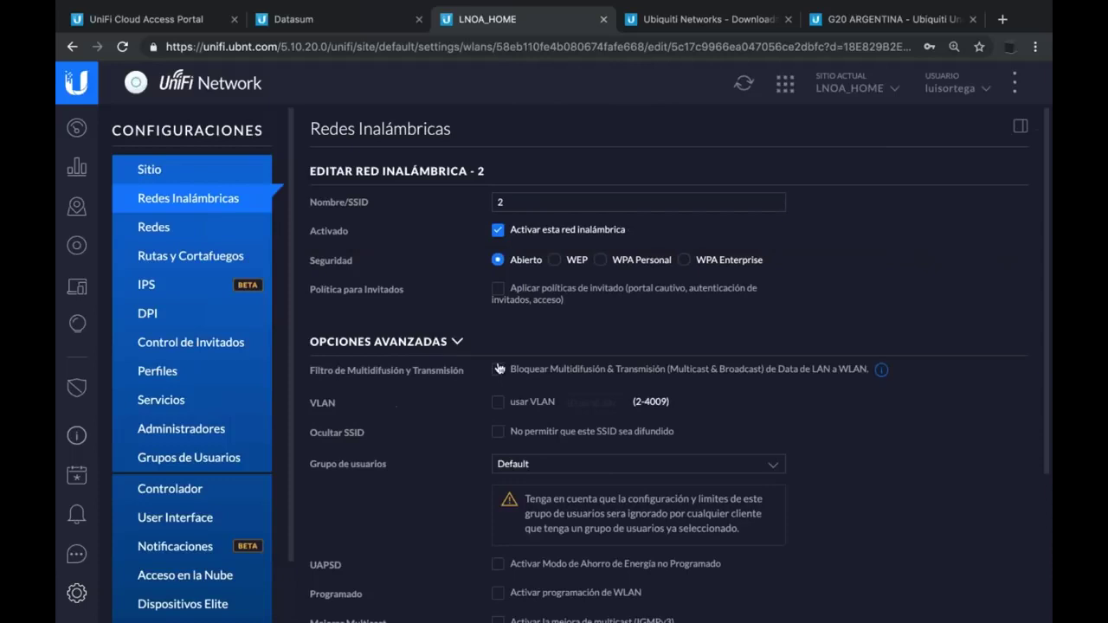
left_click(500, 231)
left_click(498, 230)
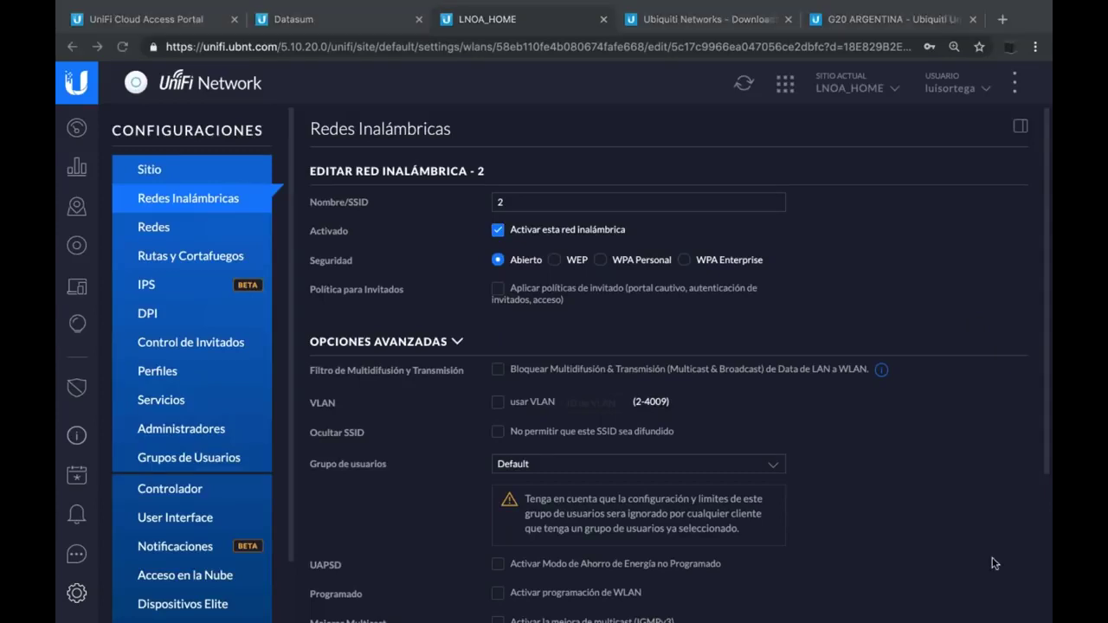
Enable WLAN scheduling for wireless network 2 and review the daily time ranges under Programar WLAN.
scroll(498, 479, "down", 3)
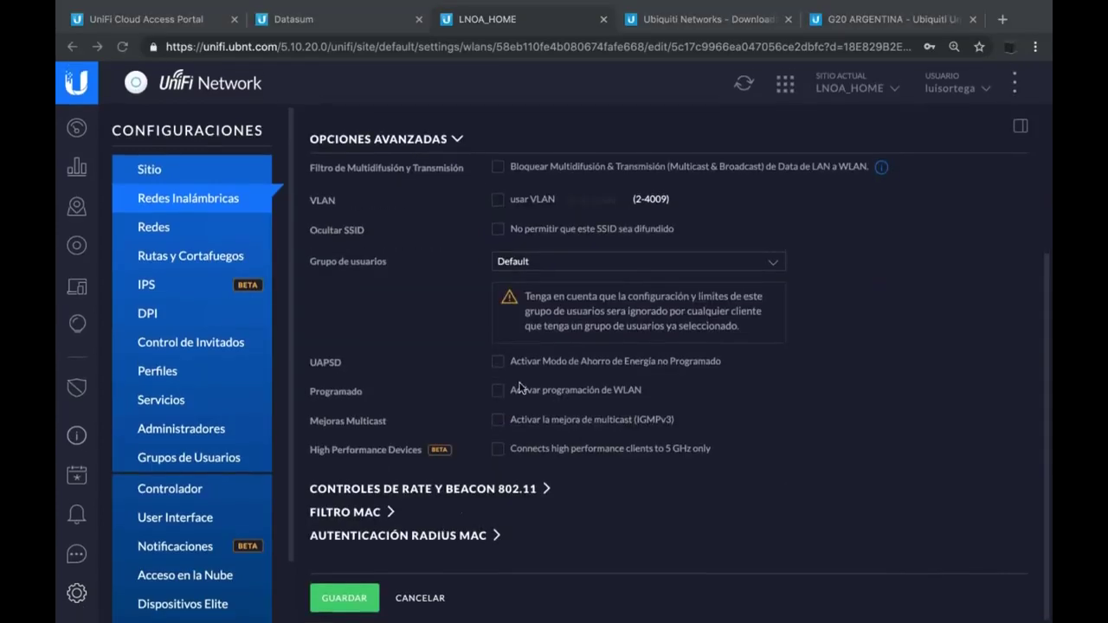
left_click(502, 391)
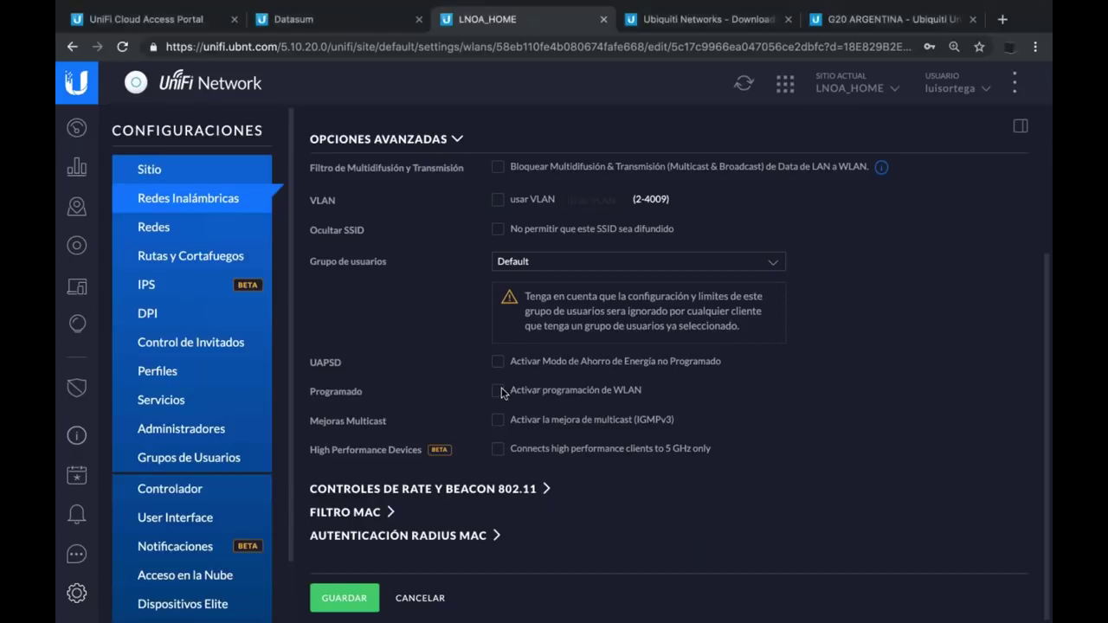
left_click(497, 391)
scroll(499, 395, "down", 3)
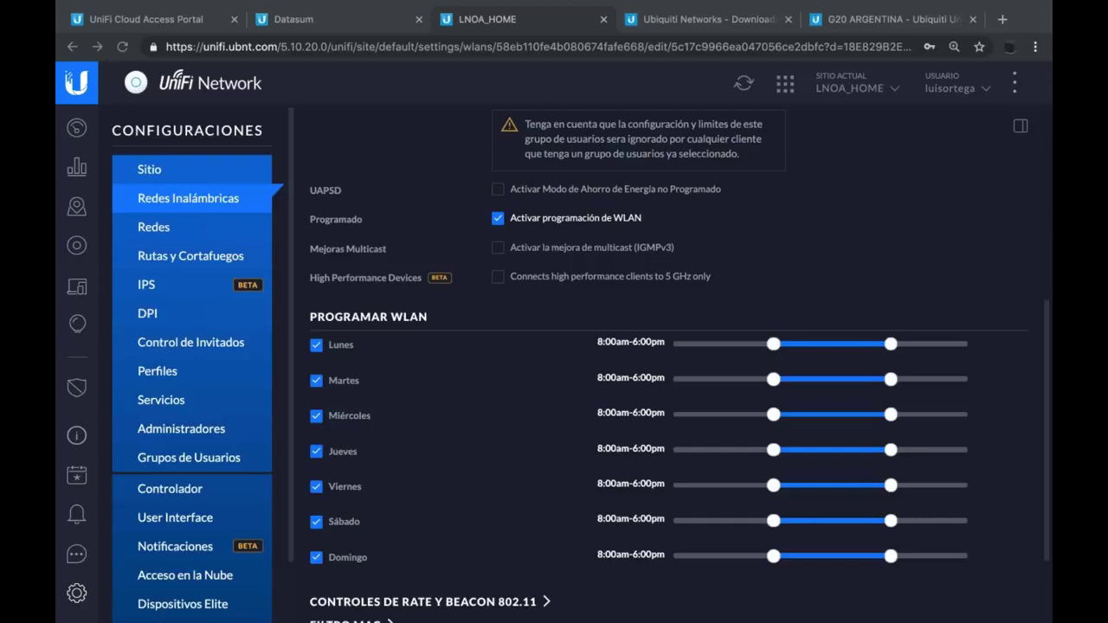
Start creating a new network in the Redes settings with VPN Sitio-a-Sitio as its destination.
left_click(176, 163)
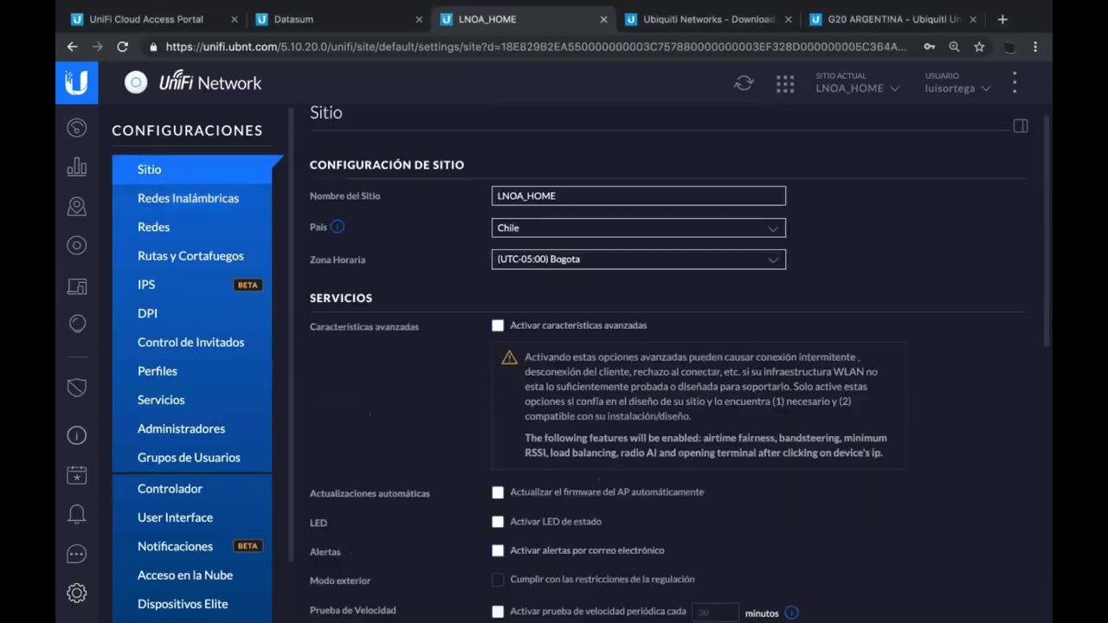
left_click(173, 230)
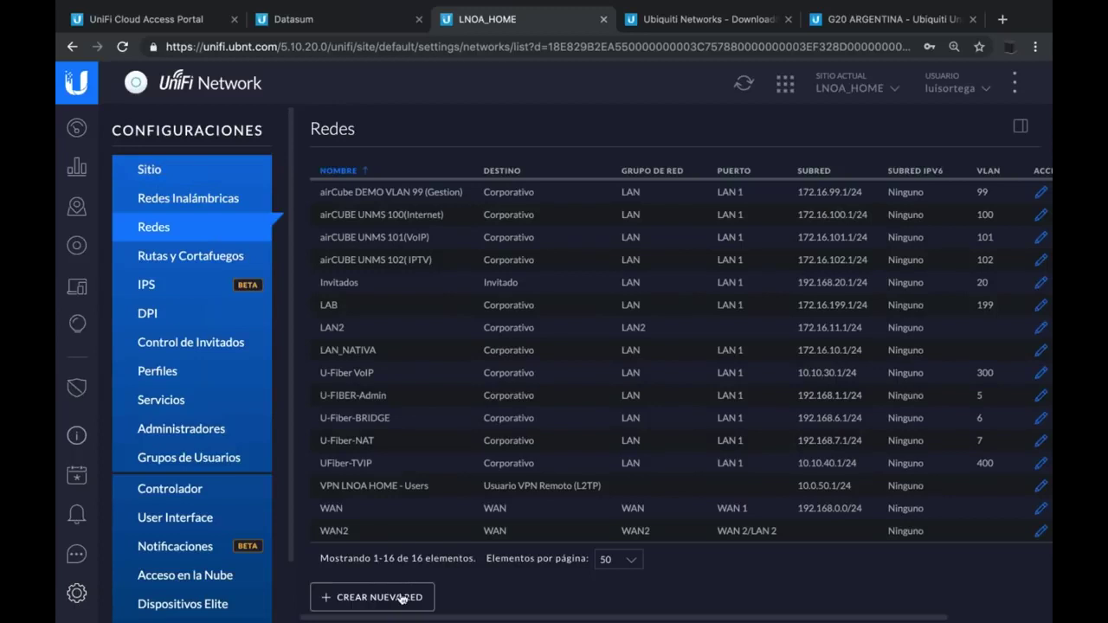
left_click(403, 597)
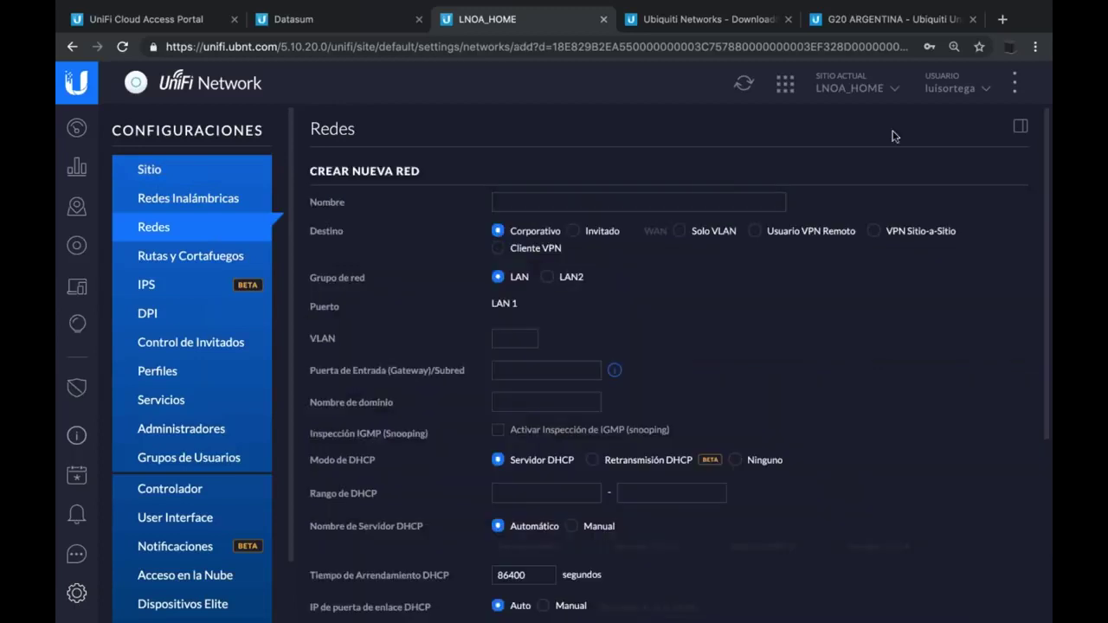
left_click(876, 231)
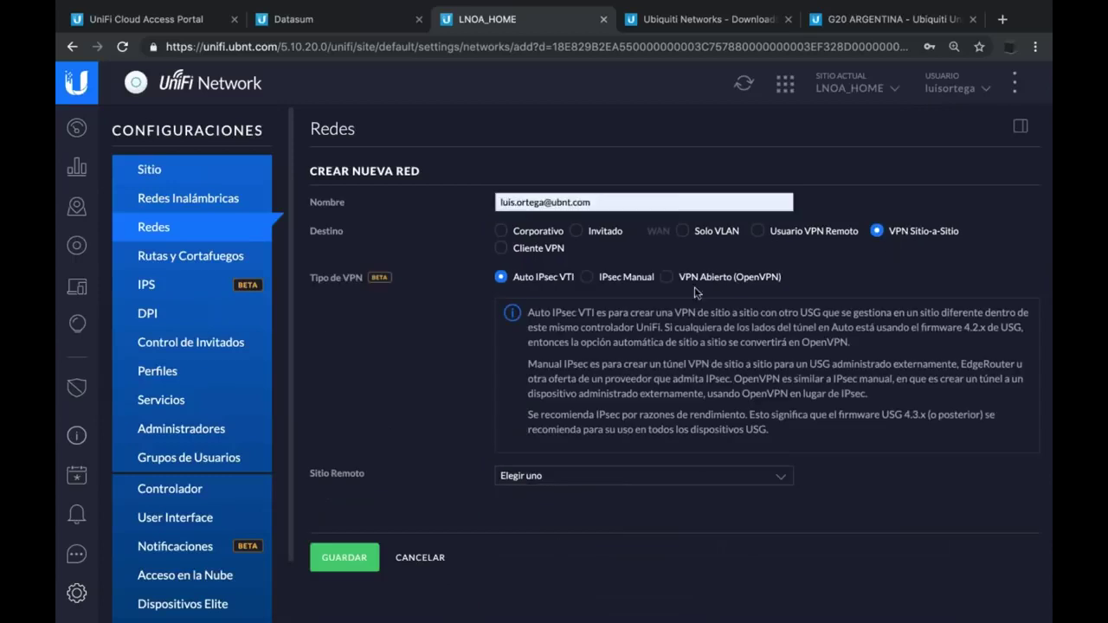
Choose the last listed remote site for the site-to-site VPN and name the network VPN ABC.
left_click(544, 475)
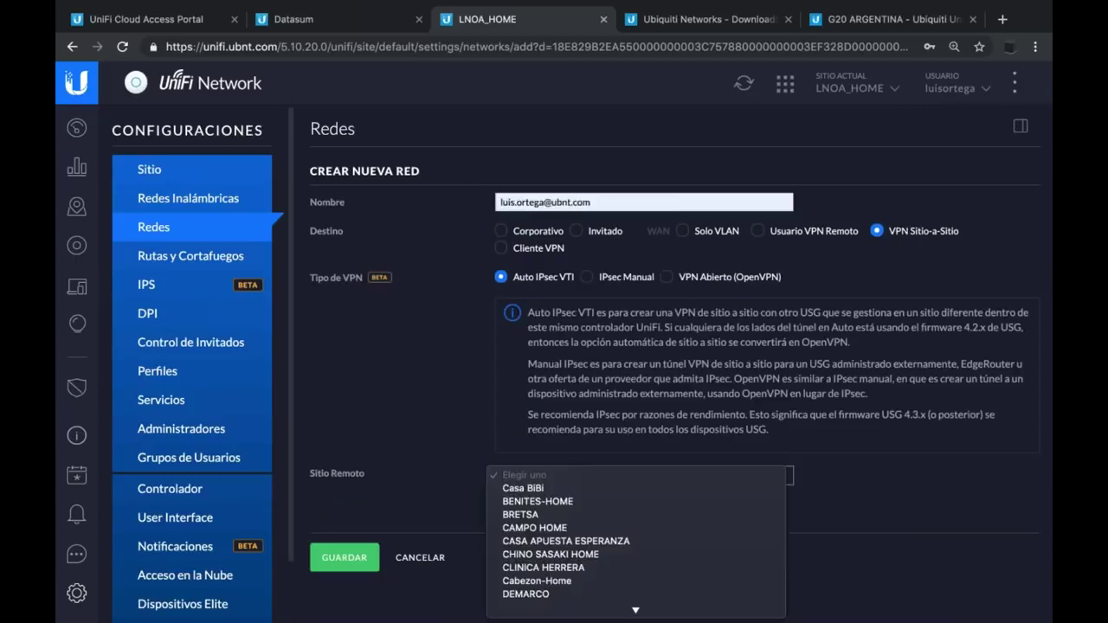
scroll(546, 539, "down", 5)
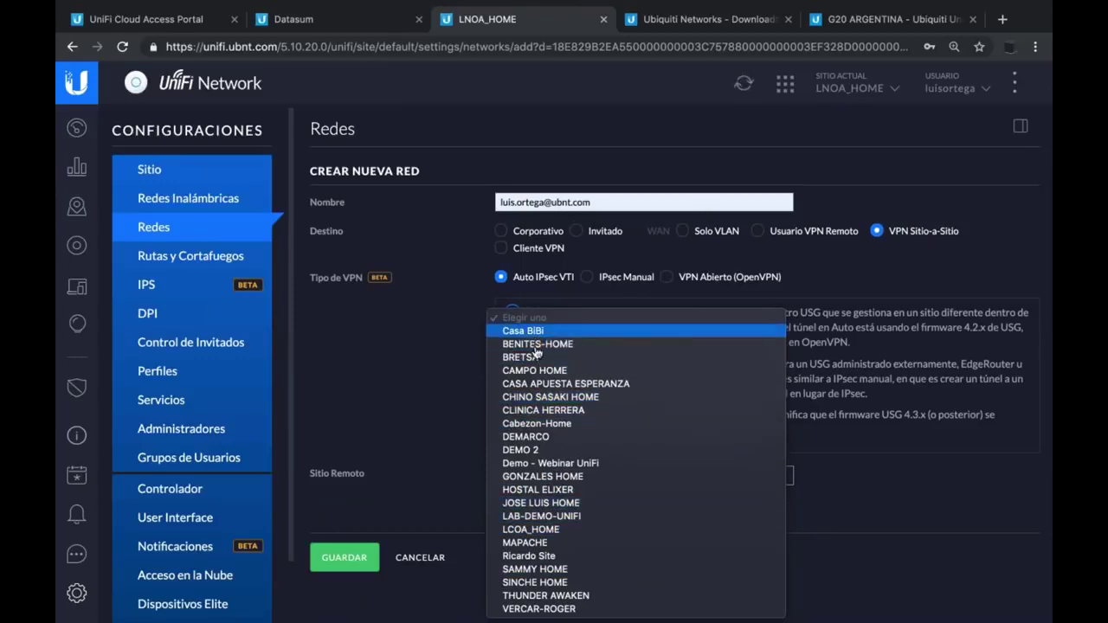
left_click(557, 611)
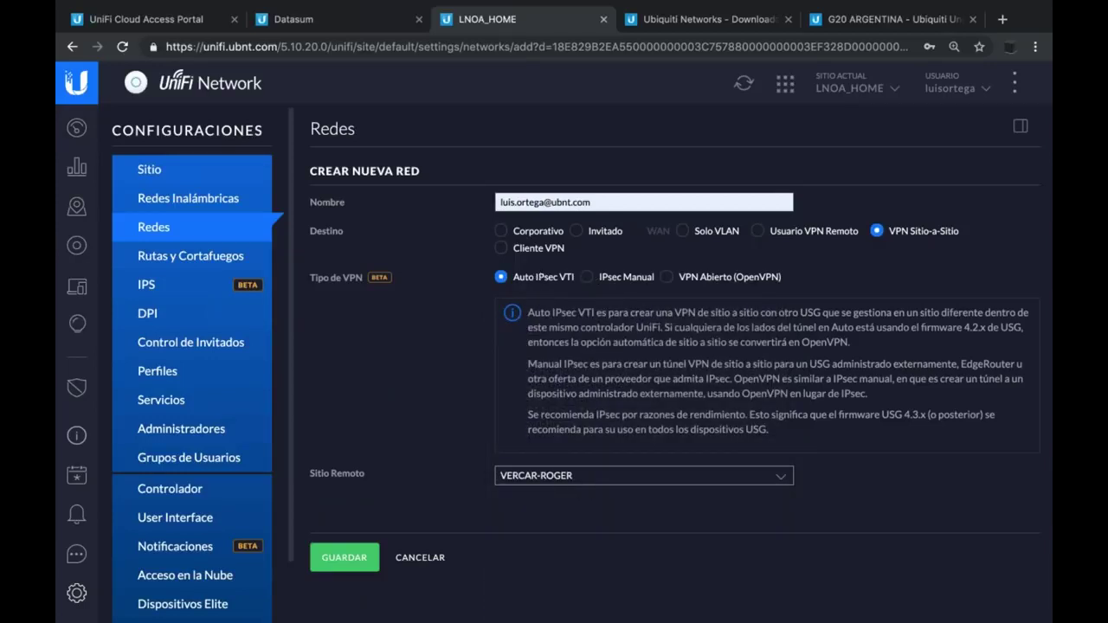
triple_click(547, 202)
type("VP")
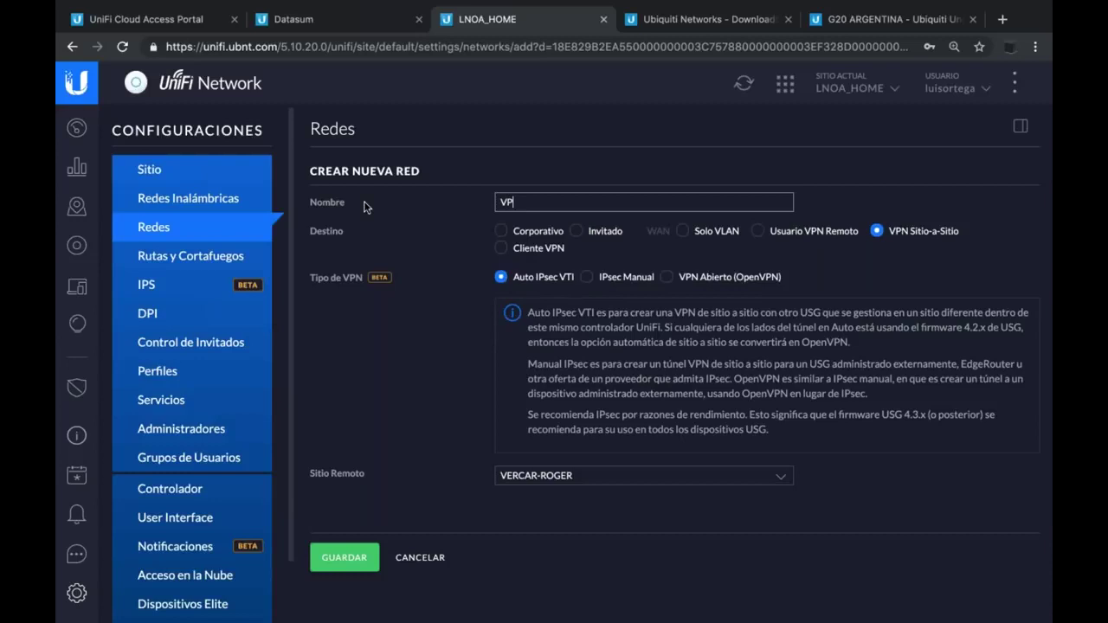
type("N ABC")
Set the VPN type to VPN Abierto (OpenVPN), review its fields, and change the destination to Usuario VPN Remoto.
left_click(668, 278)
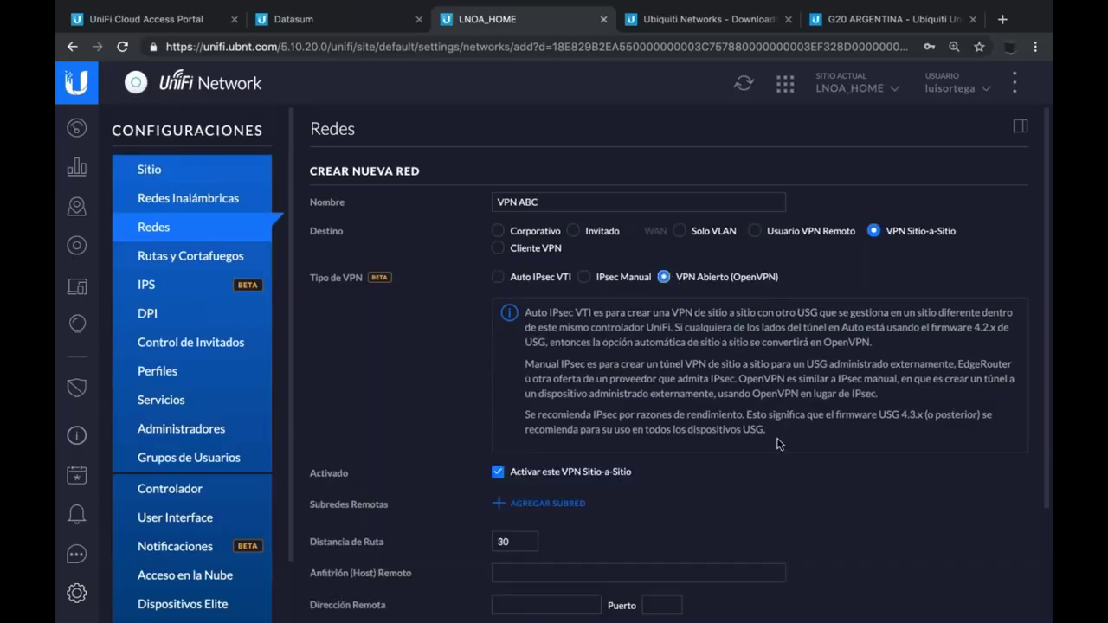
scroll(777, 444, "down", 2)
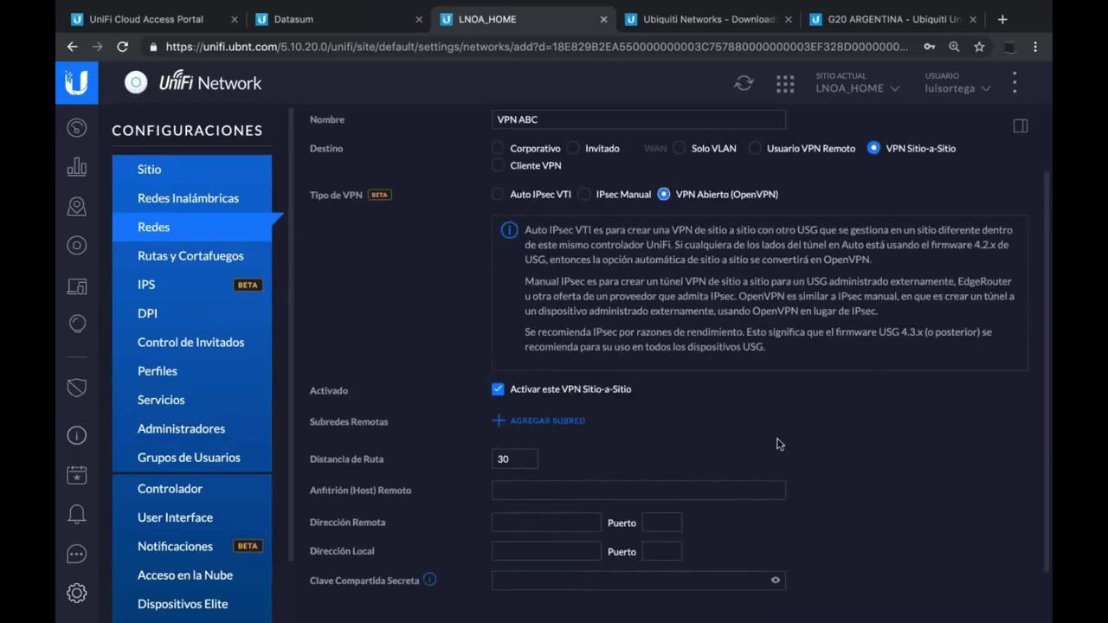
left_click(758, 149)
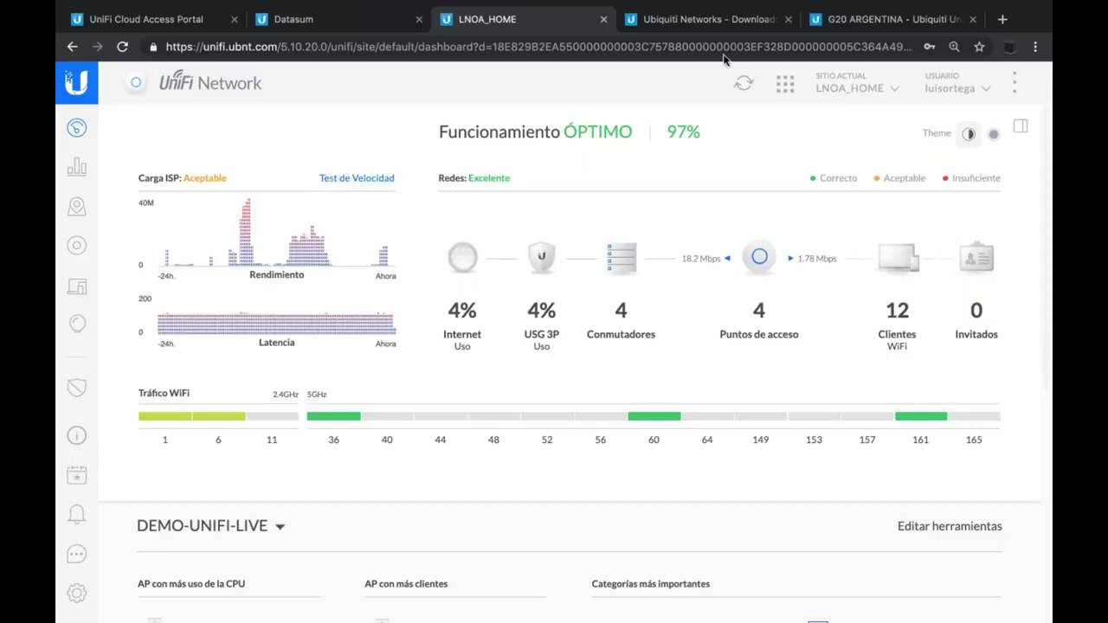
Replace the Ubiquiti downloads page with a web search for "foro ubiquiti" and open the Comunidad UBNT en Español forum.
left_click(670, 21)
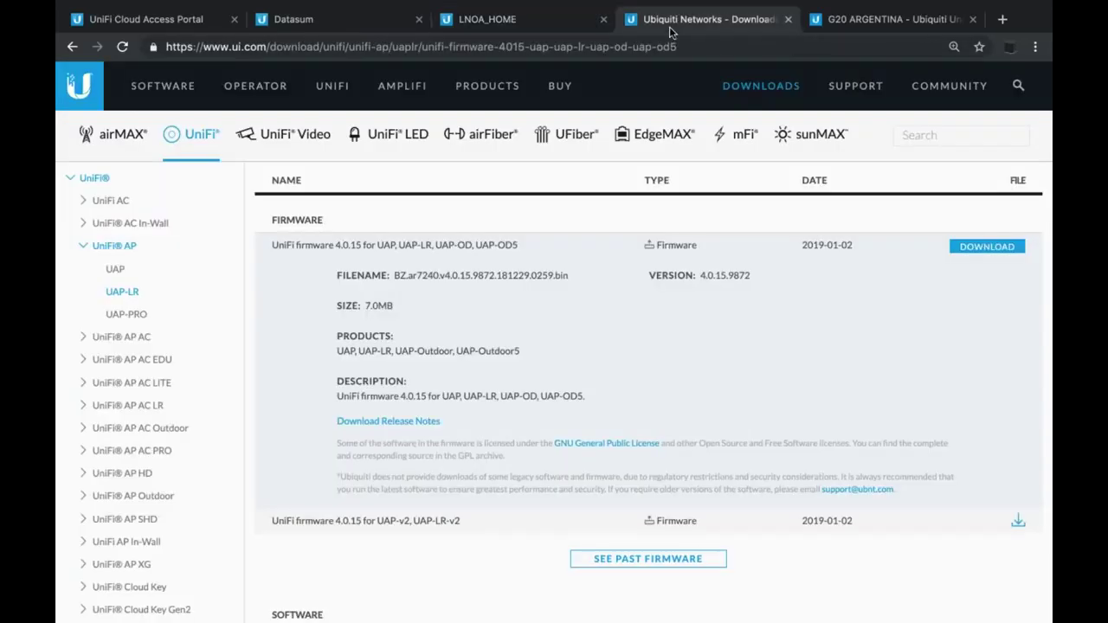
left_click(549, 47)
type("foro ubnt")
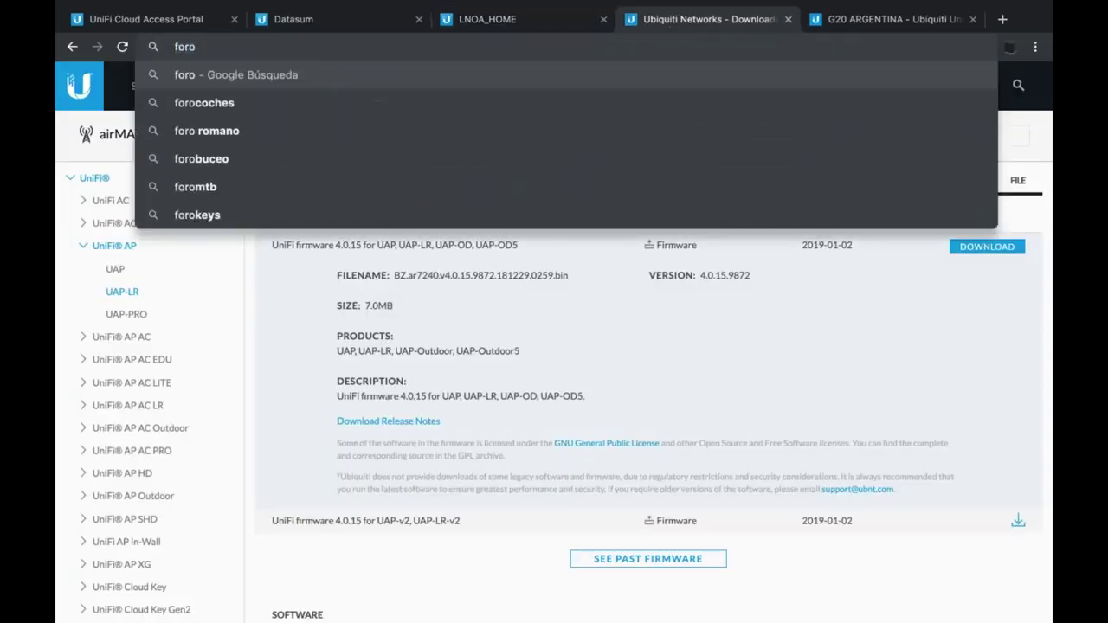
key("BackSpace")
key("BackSpace")
type("iquiti")
key("Return")
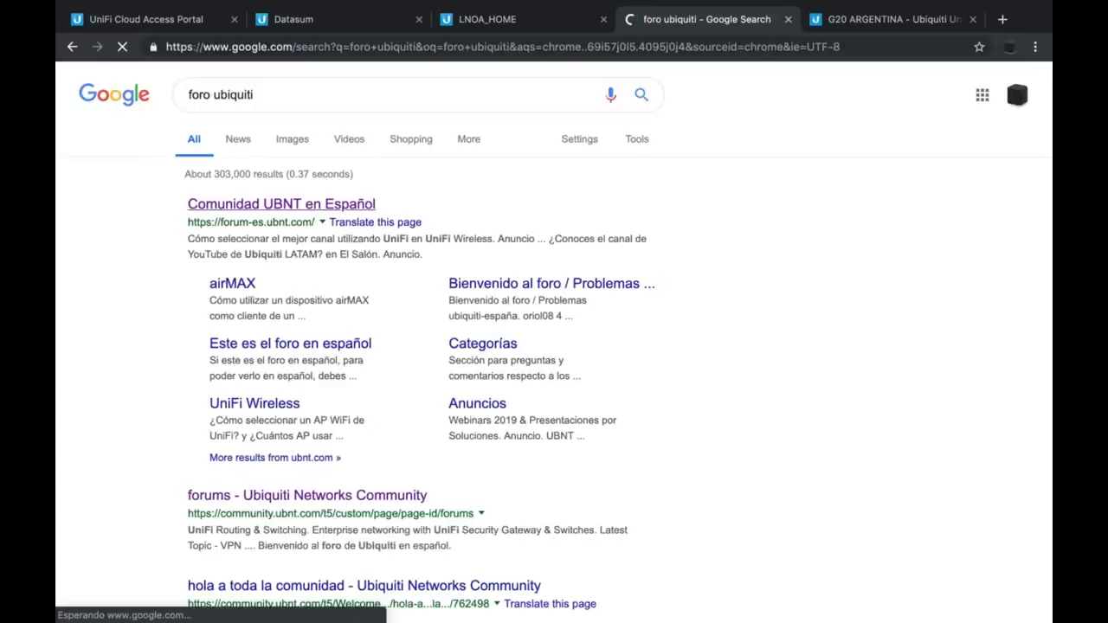
left_click(300, 209)
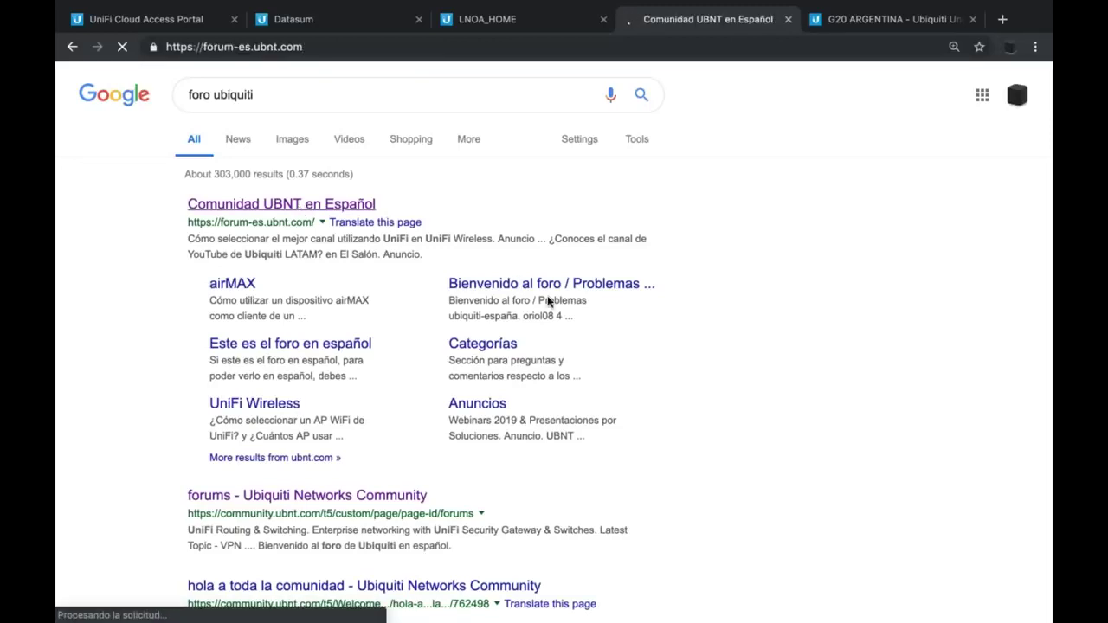
Reduce the forum page zoom to 100% and browse the discussion threads and product categories.
scroll(547, 300, "down", 3)
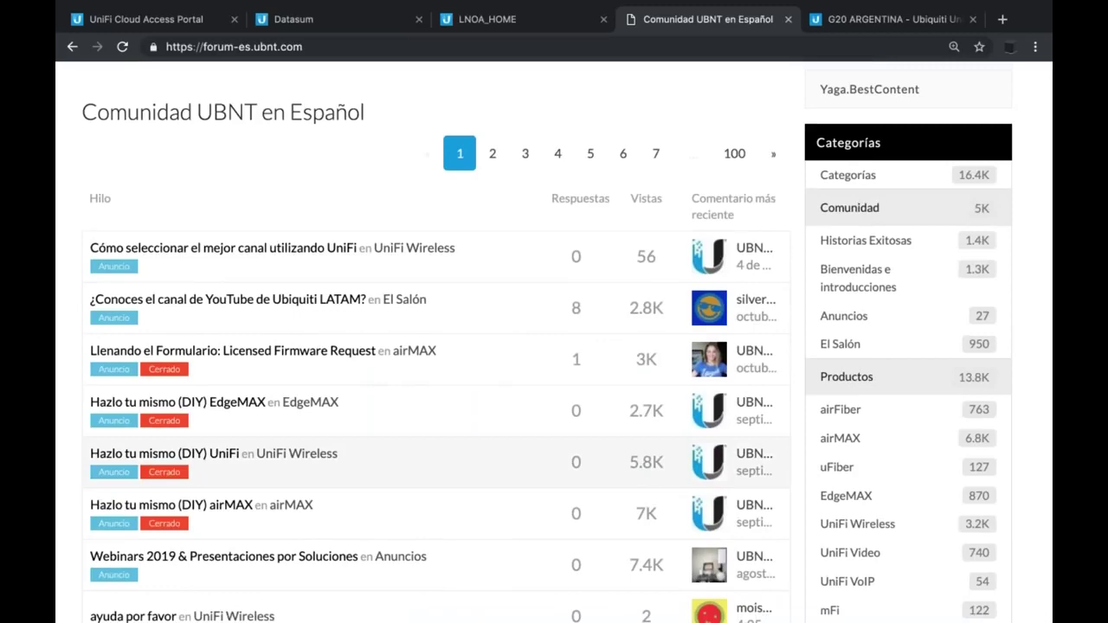
key("ctrl+minus")
key("ctrl+minus")
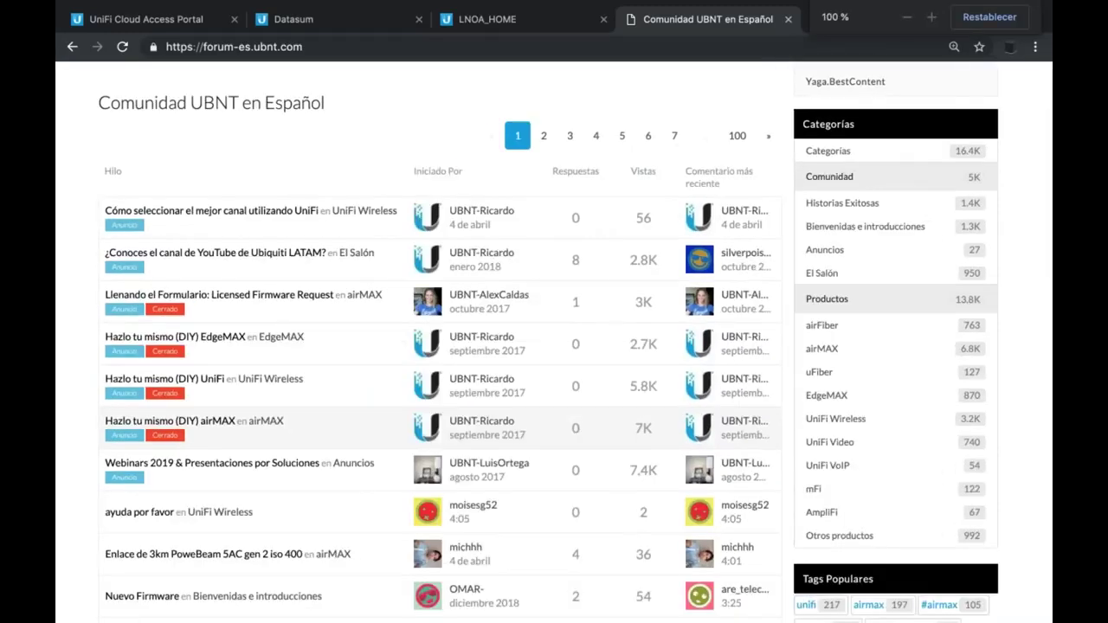
scroll(439, 347, "down", 3)
scroll(468, 398, "down", 5)
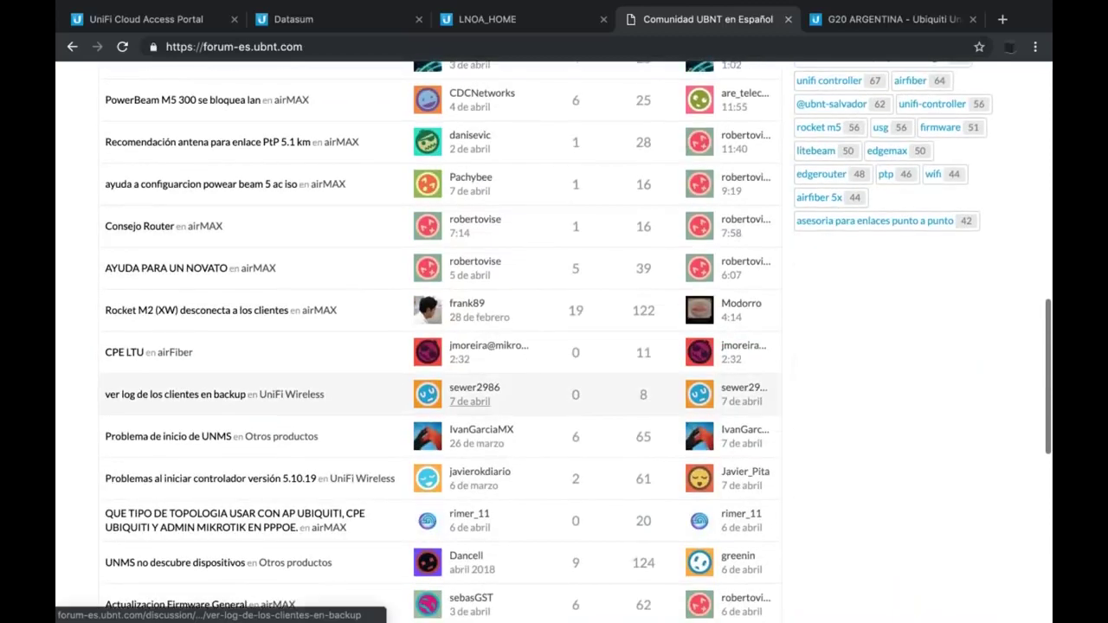
scroll(467, 399, "up", 6)
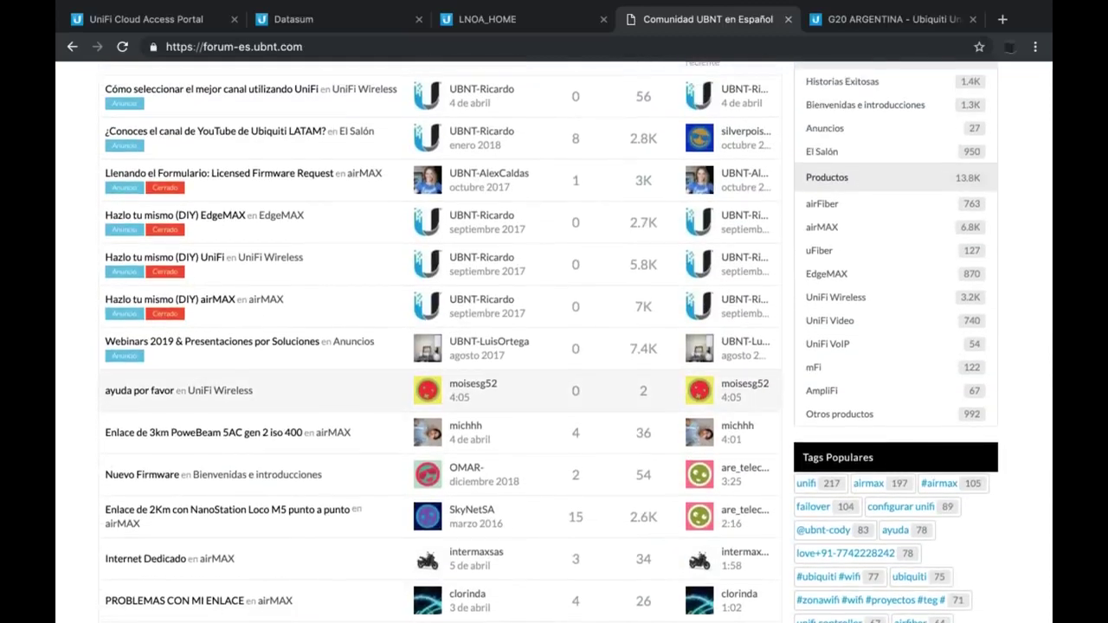
scroll(485, 407, "up", 1)
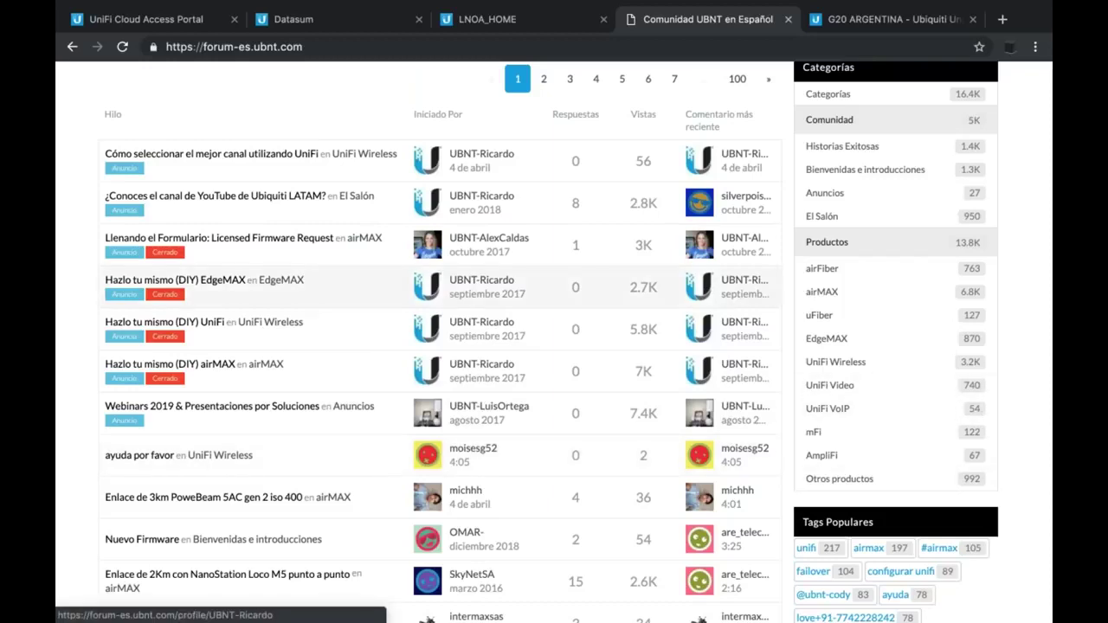
Leave the forum page and return to the LNOA_HOME dashboard.
key("super+Tab")
key("super+Tab")
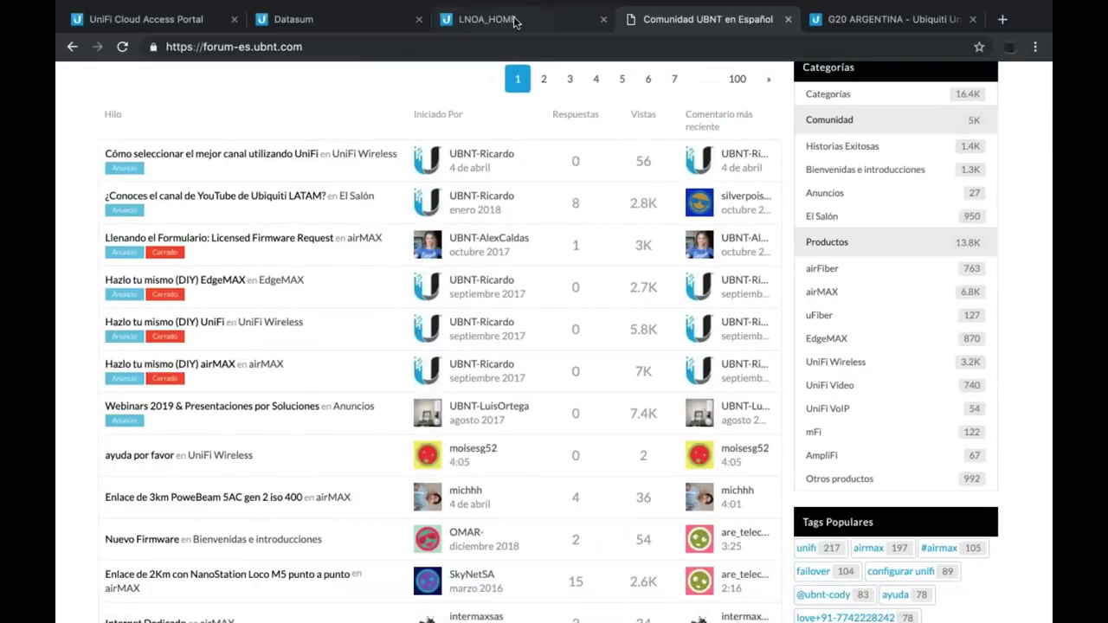
left_click(494, 19)
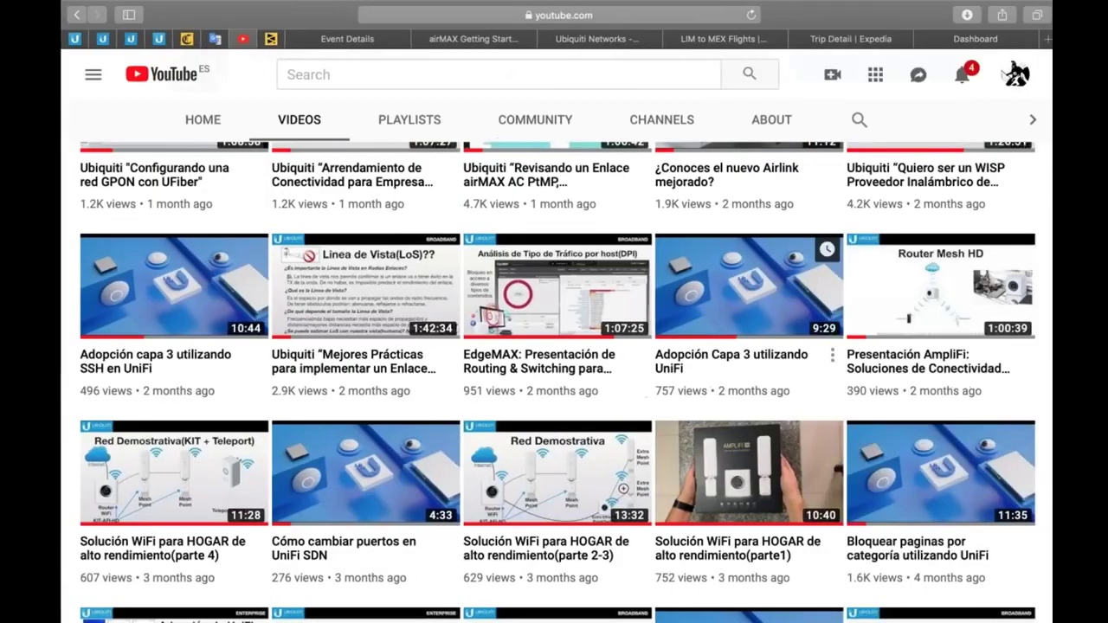
In Safari, check the Ubiquiti antenna page and the webinar's Event Details, then switch back to UniFi Network in Chrome.
left_click(597, 42)
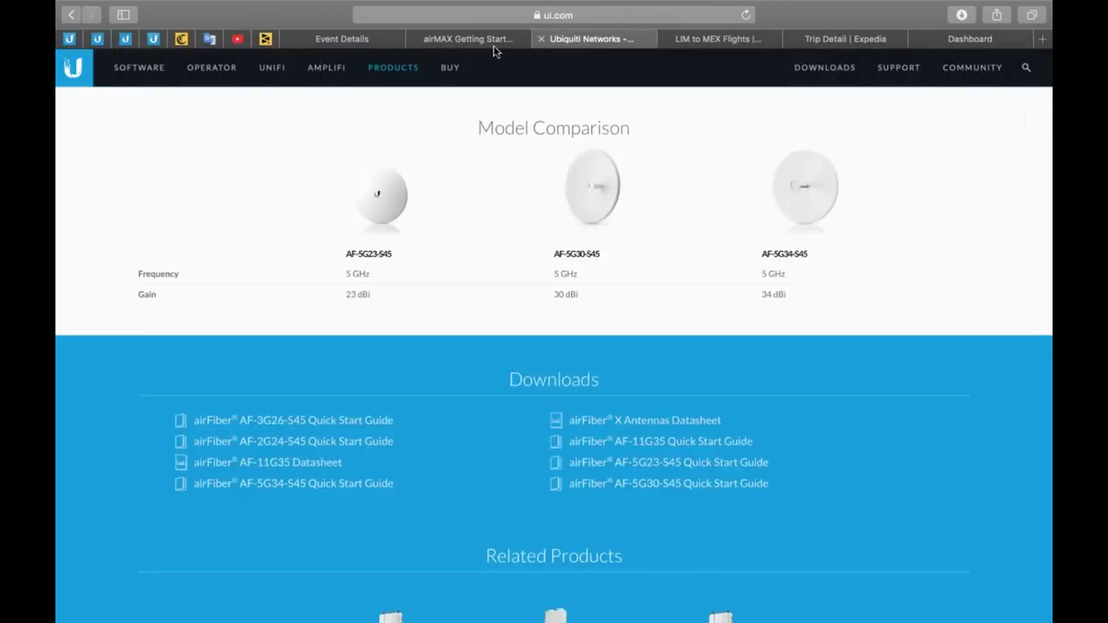
left_click(333, 40)
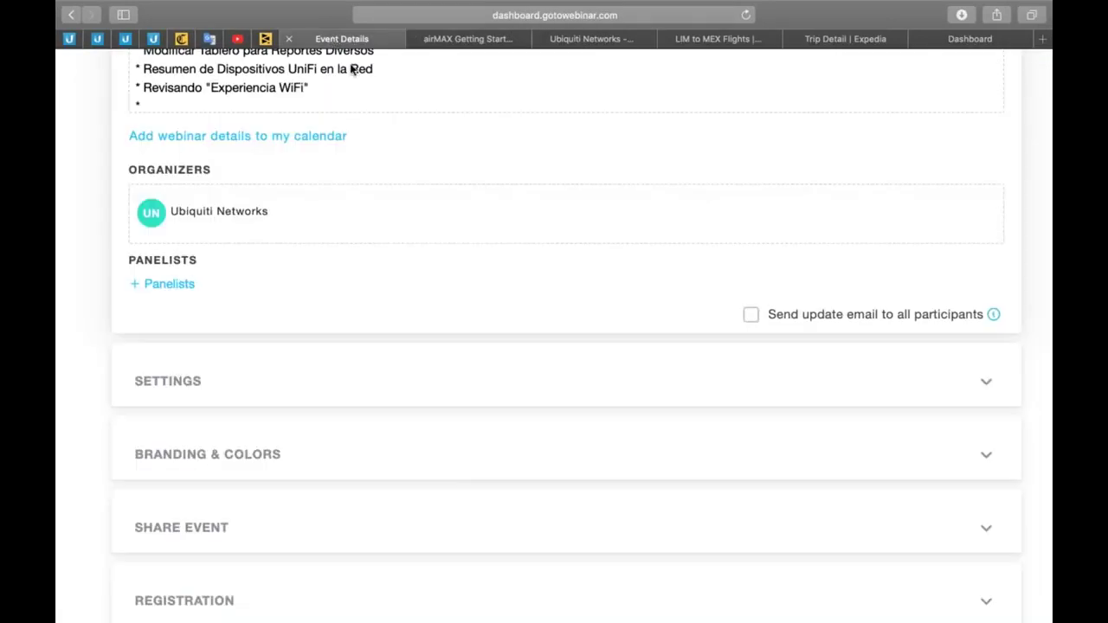
scroll(353, 71, "up", 5)
scroll(353, 71, "left", 8)
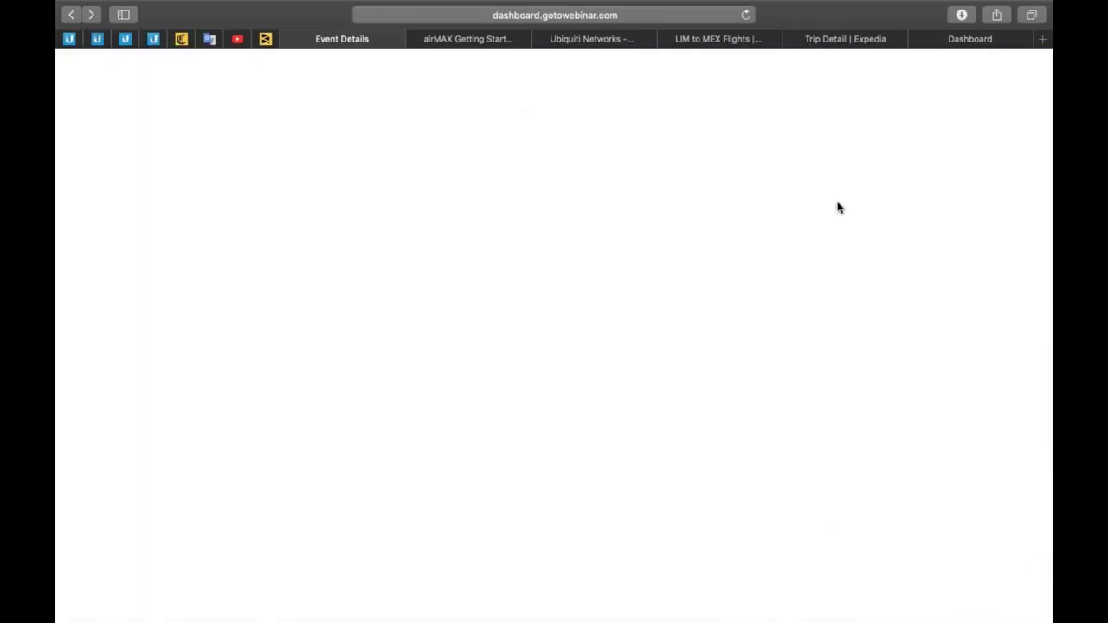
key("super+Tab")
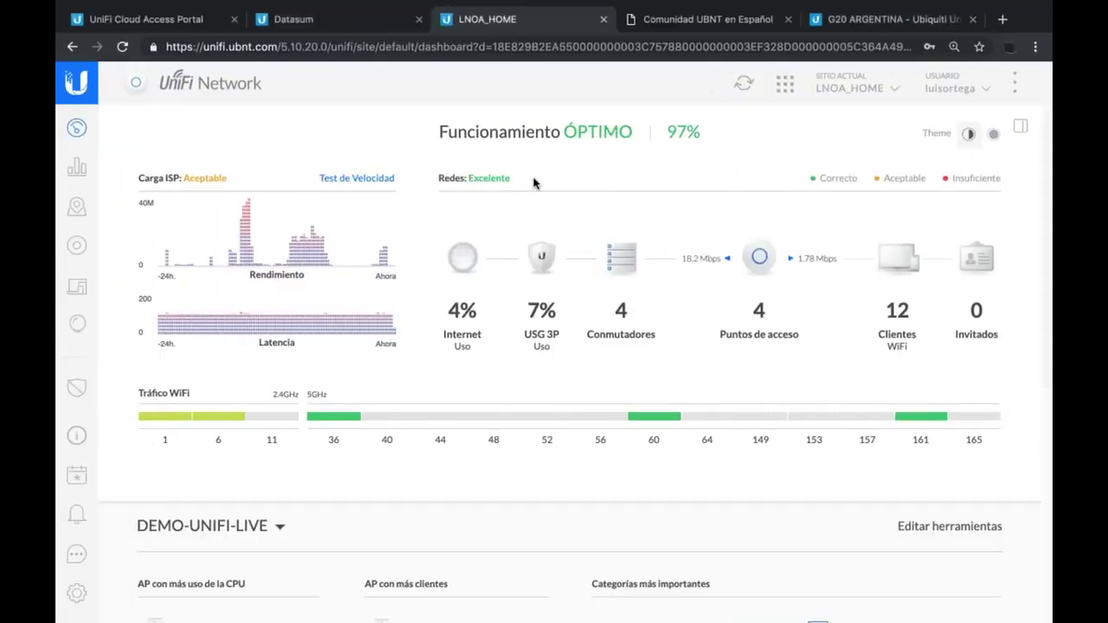